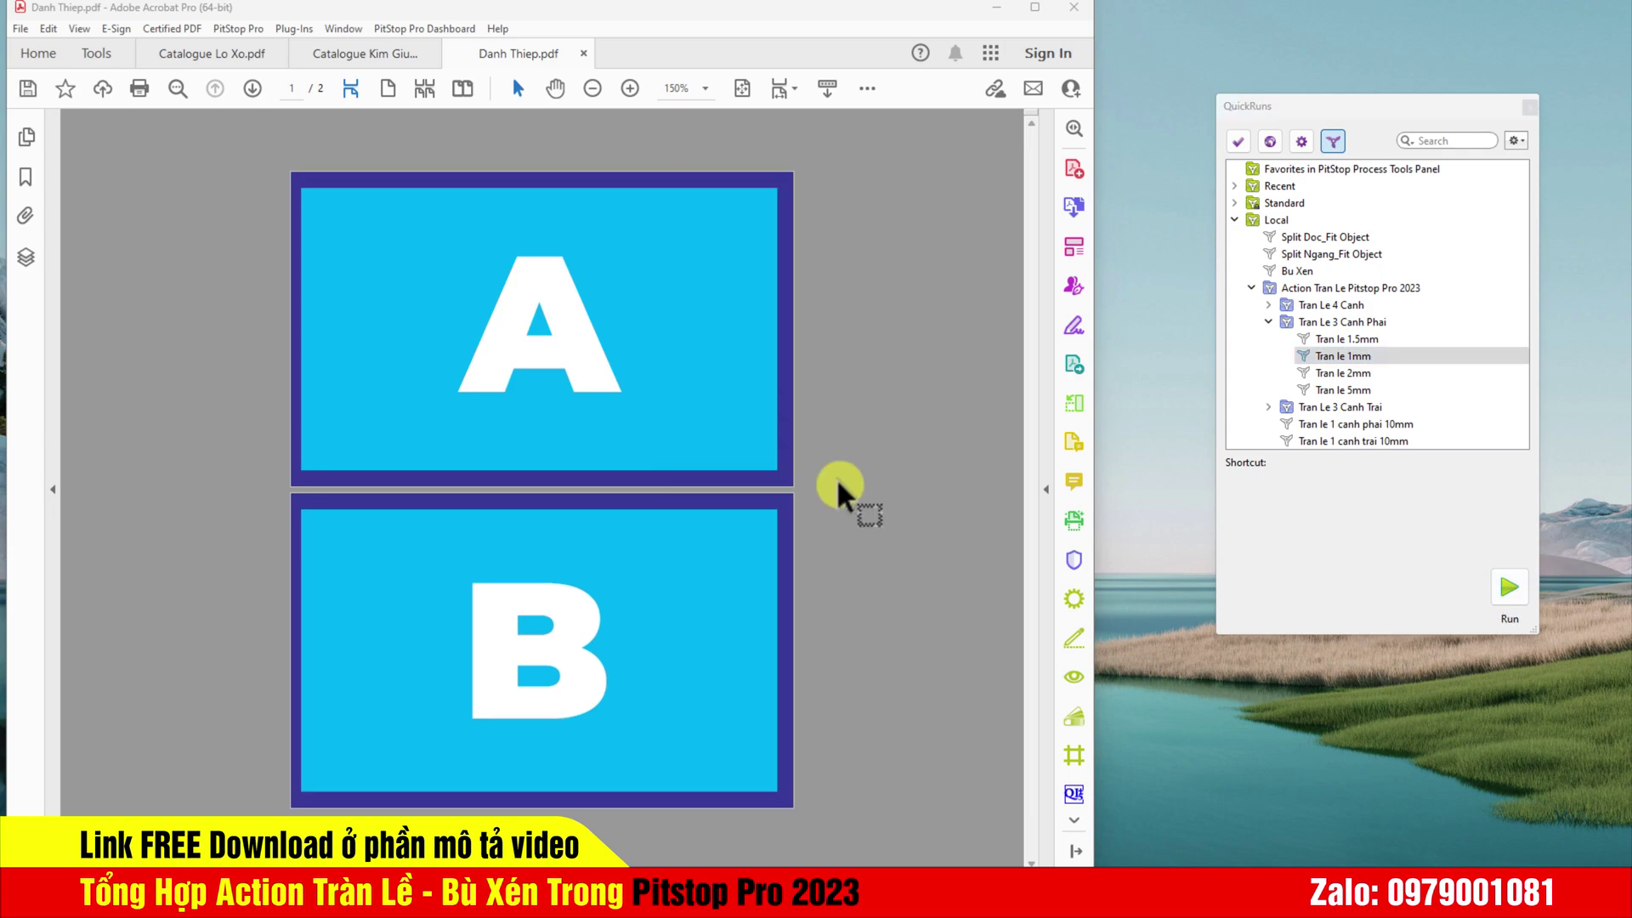
Step: Revert Danh Thiep.pdf to its previously saved version after each bleed test
{"action": "left_click", "coordinate": [20, 28]}
{"action": "left_click", "coordinate": [51, 255]}
{"action": "left_click", "coordinate": [637, 480]}
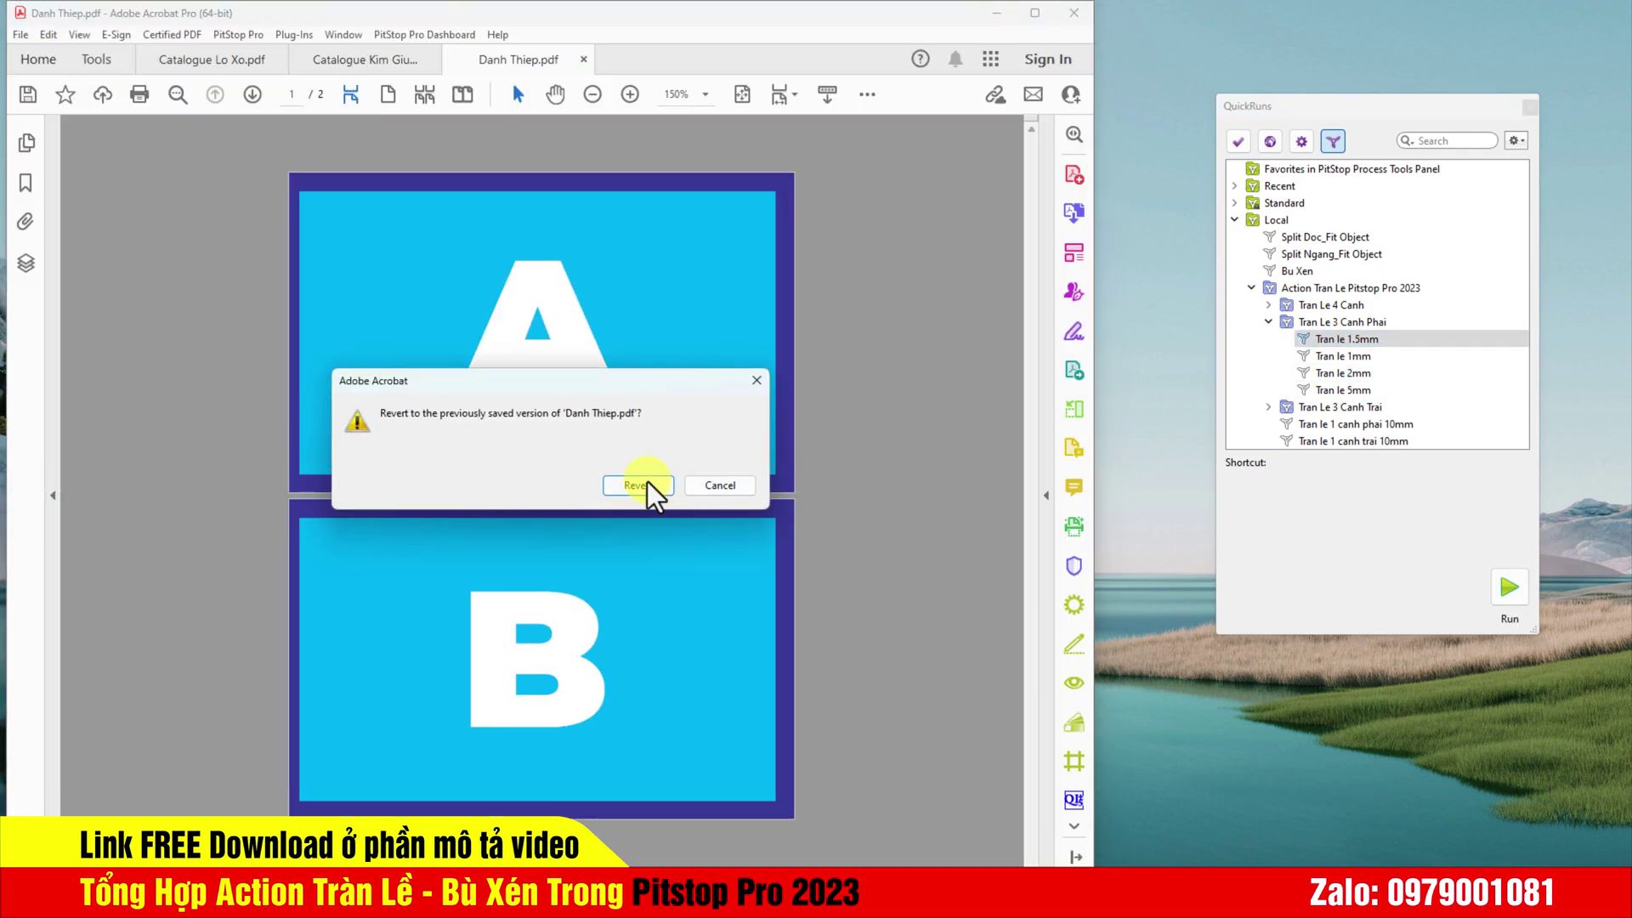
{"action": "left_click", "coordinate": [646, 482]}
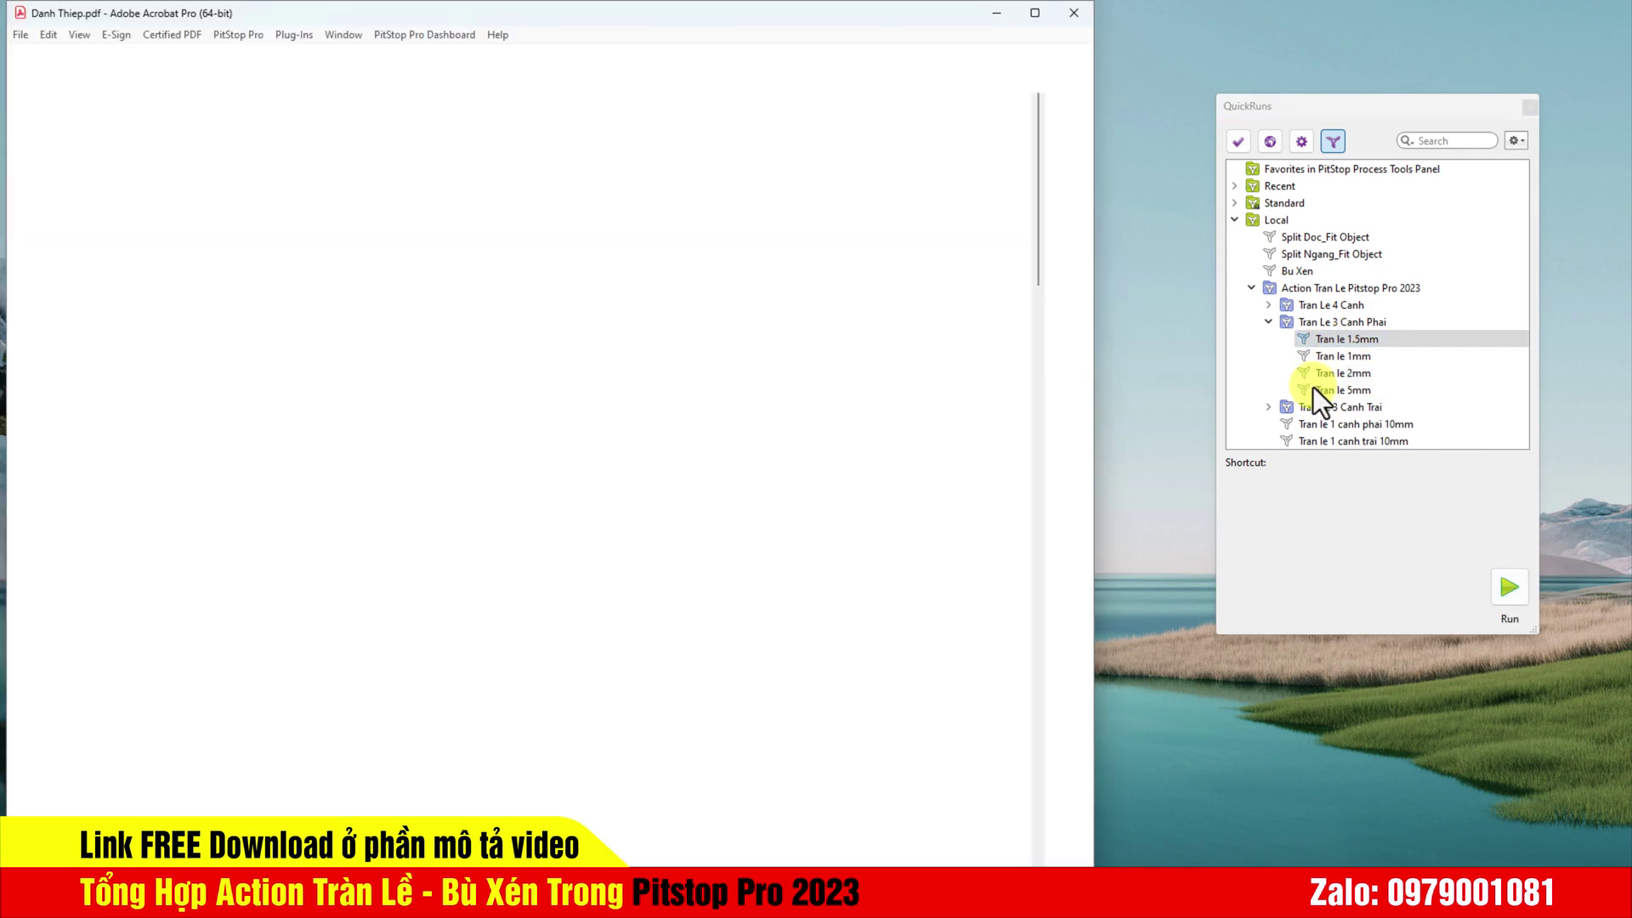
Step: Run the Tran le 2mm QuickRun from Tran Le 3 Canh Phai on Danh Thiep.pdf, and revert the file to its saved version
{"action": "double_click", "coordinate": [1343, 372]}
{"action": "left_click", "coordinate": [20, 28]}
{"action": "left_click", "coordinate": [51, 255]}
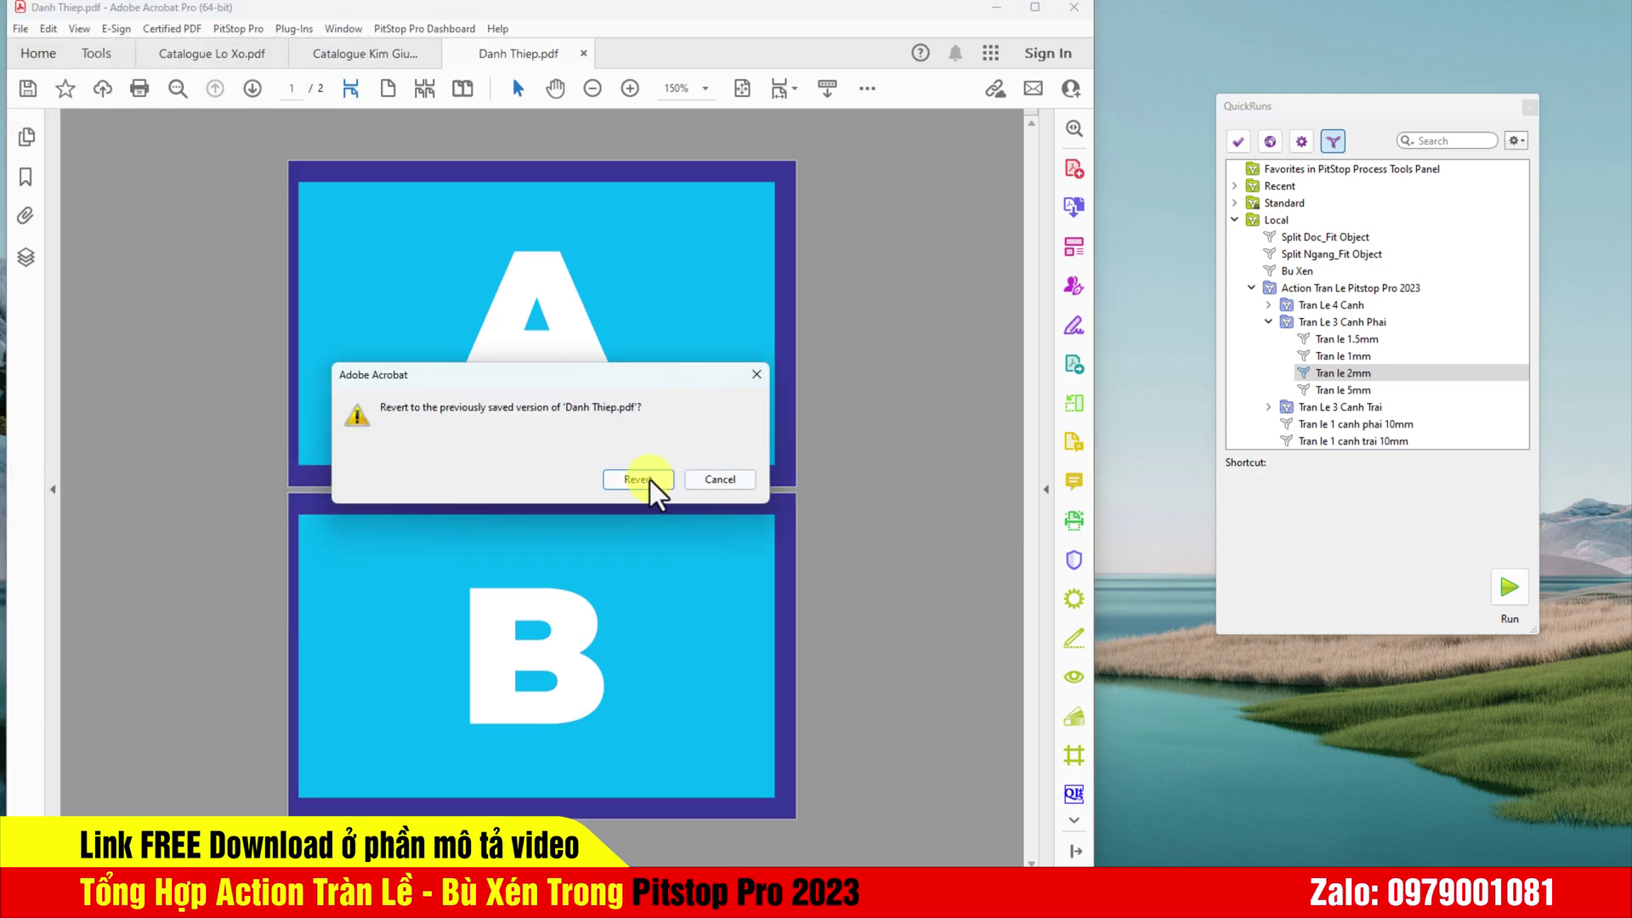
{"action": "left_click", "coordinate": [649, 479]}
Step: Run the Tran le 5mm QuickRun from Tran Le 3 Canh Phai on Danh Thiep.pdf
{"action": "double_click", "coordinate": [1343, 389]}
{"action": "left_click", "coordinate": [845, 491]}
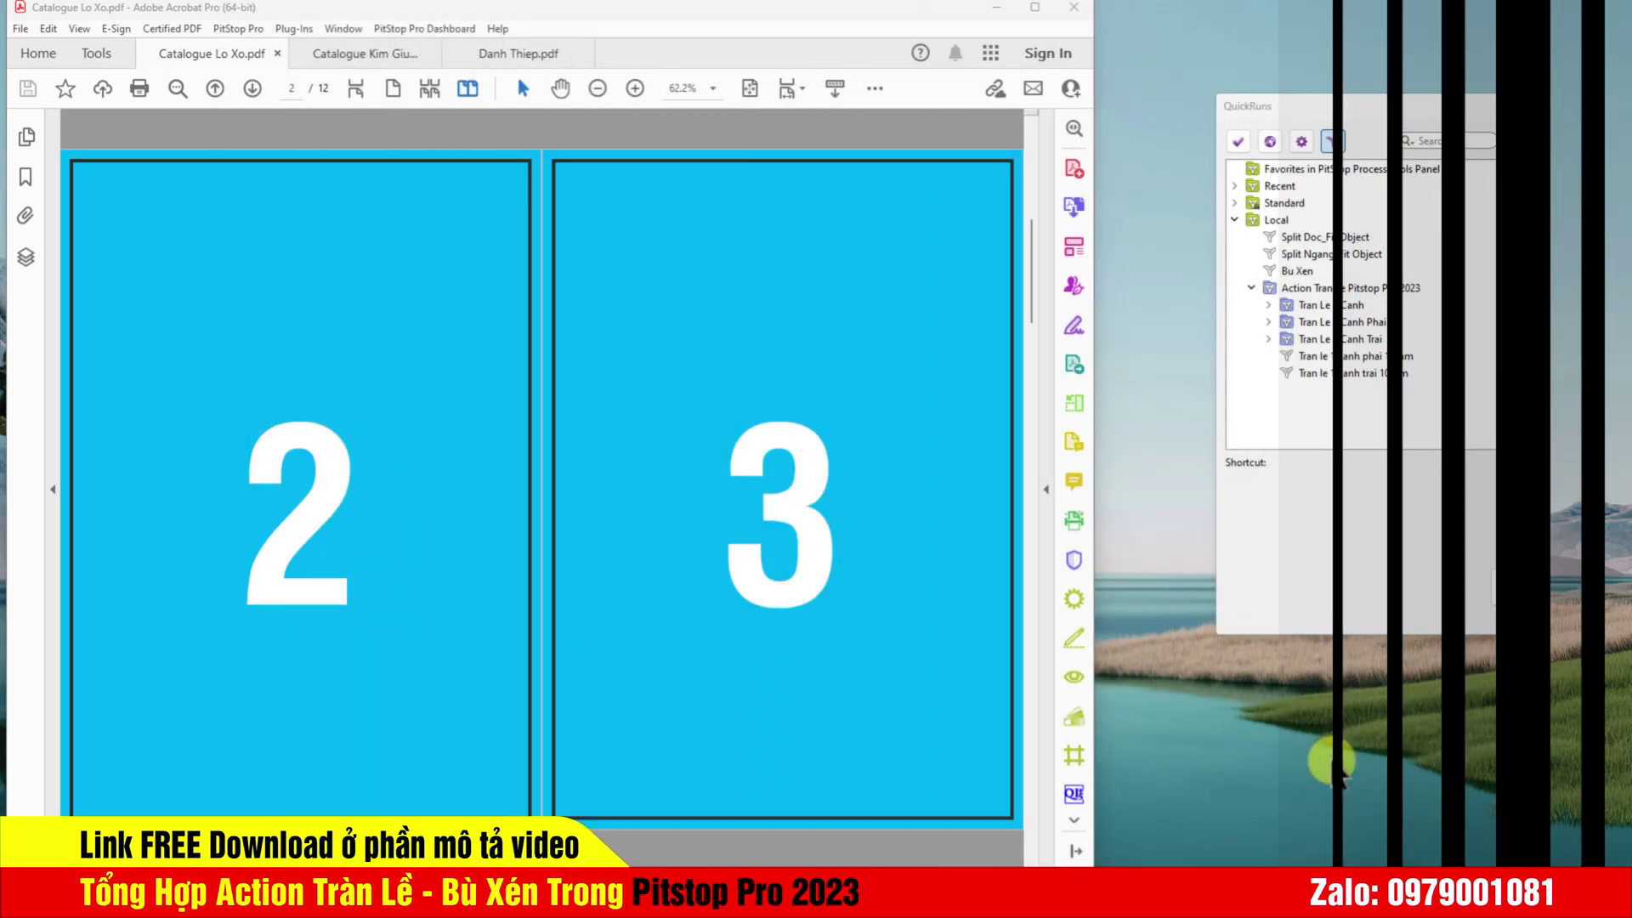
Step: Run the Tran le 1mm and Tran le 1.5mm QuickRuns from Tran Le 3 Canh Trai on Catalogue Lo Xo.pdf, reverting the file in between
{"action": "left_click", "coordinate": [1343, 355]}
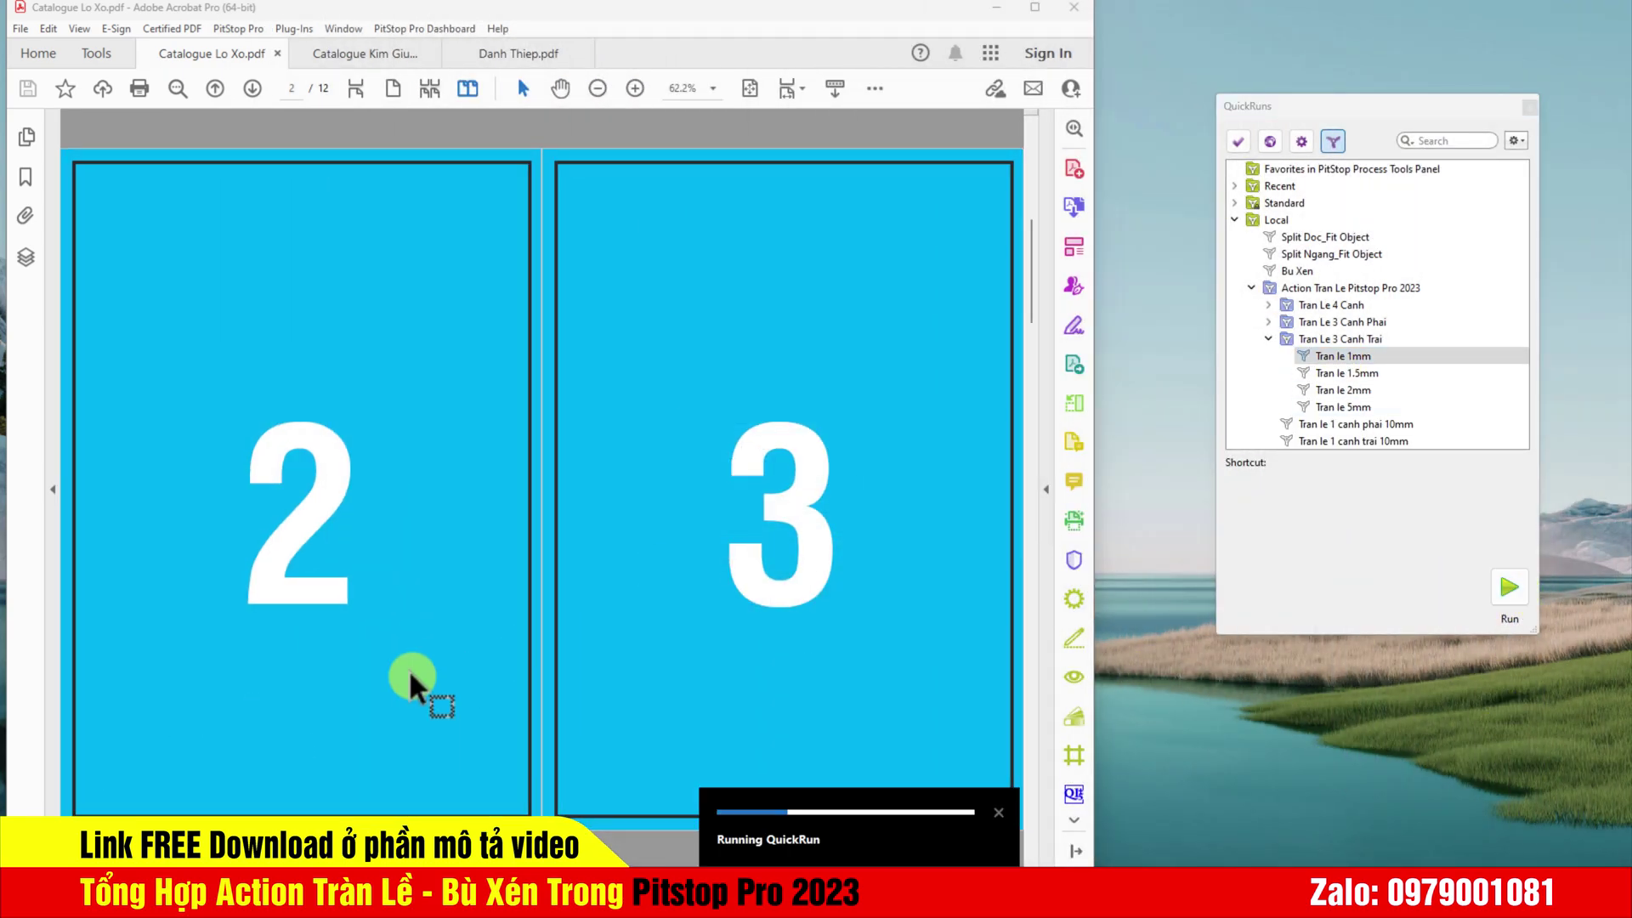
{"action": "left_click", "coordinate": [20, 33]}
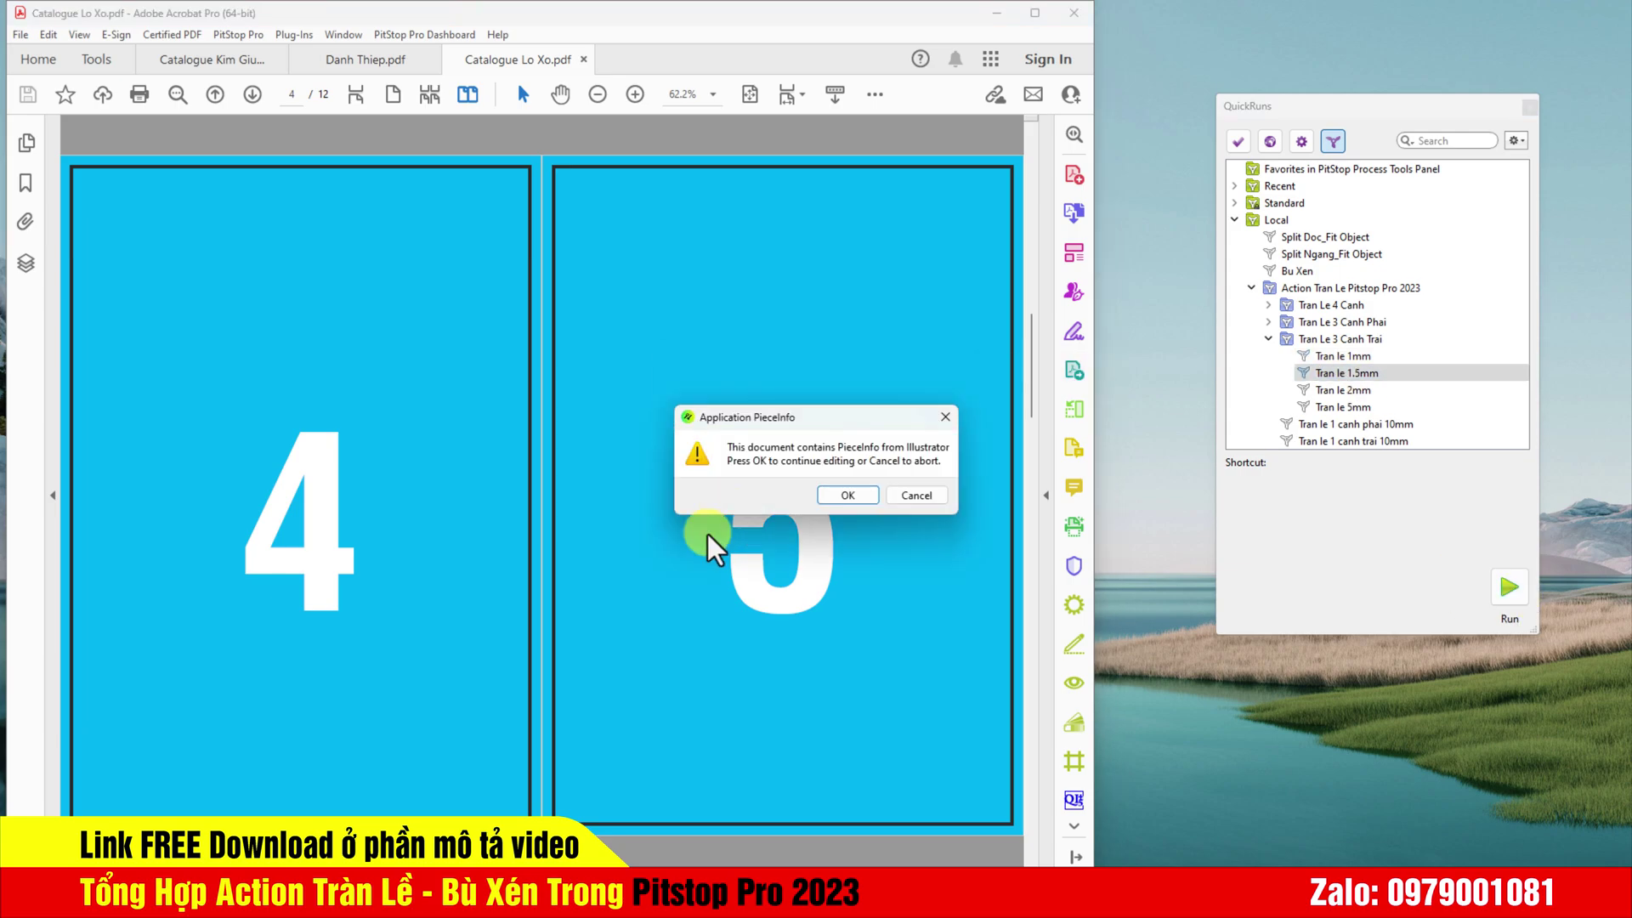
{"action": "key", "text": "Return"}
{"action": "left_click", "coordinate": [874, 93]}
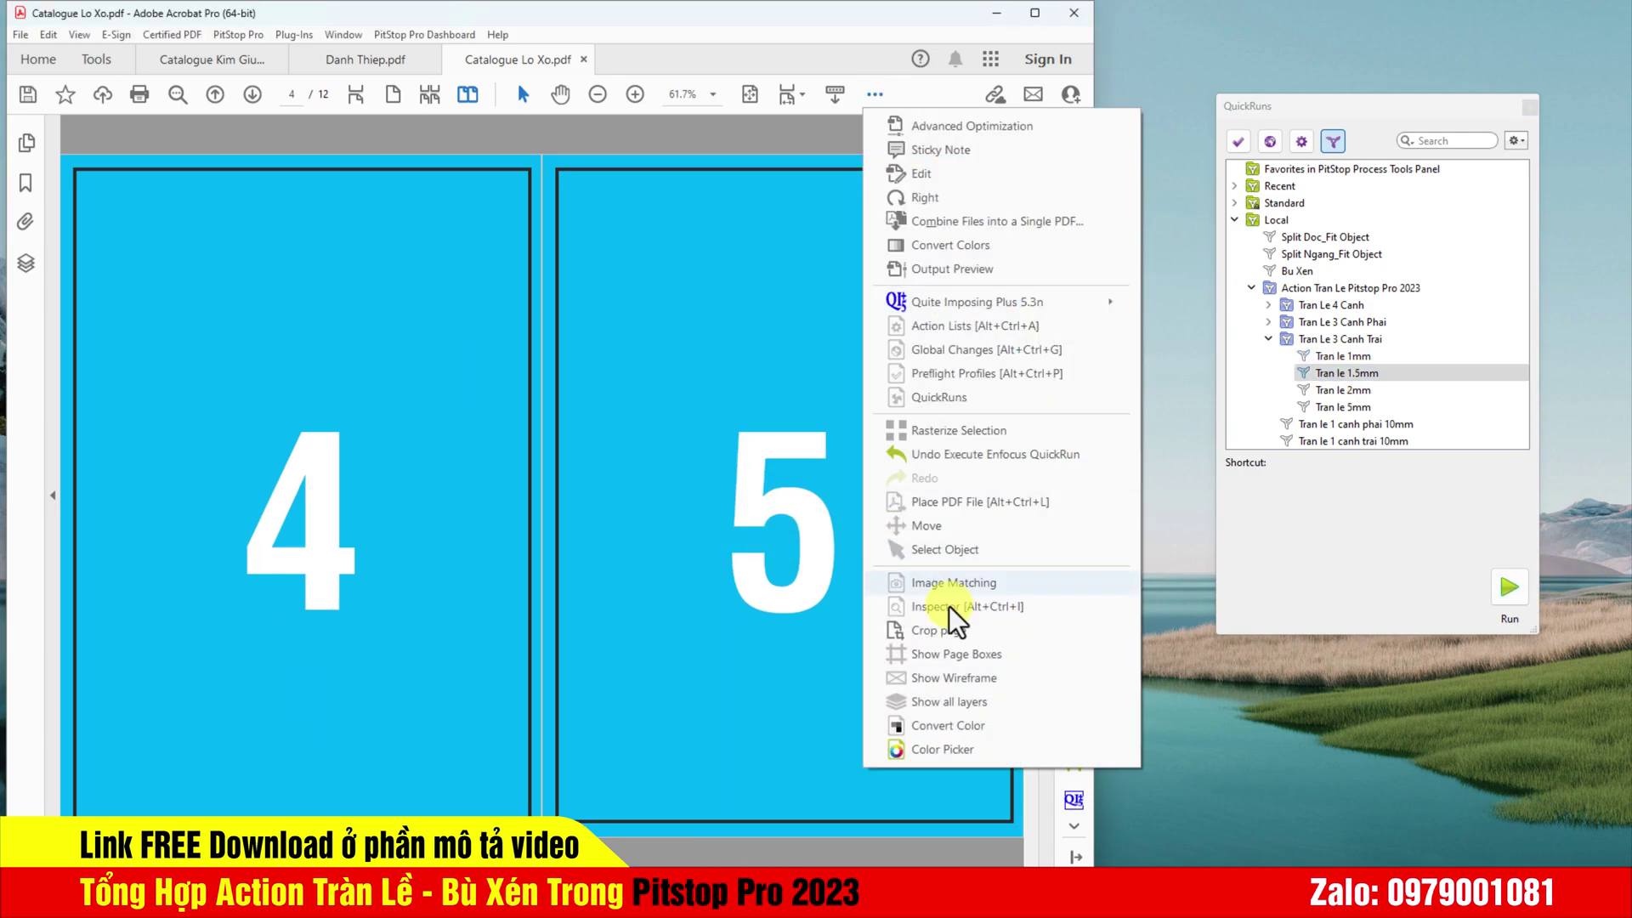
{"action": "left_click", "coordinate": [949, 606]}
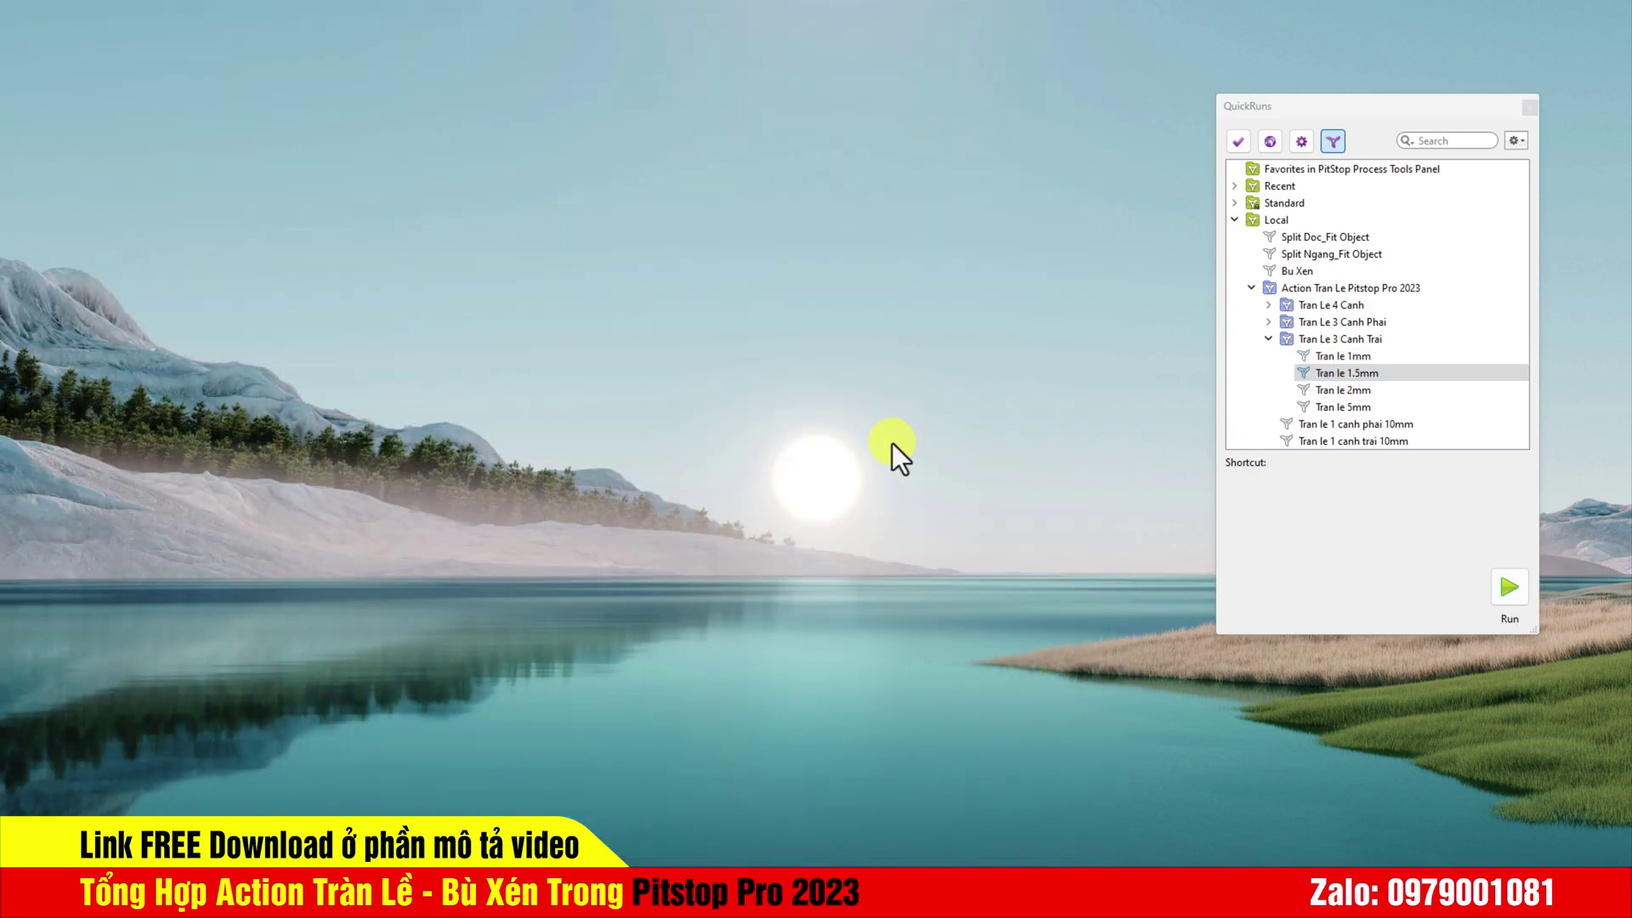
Step: Test the Tran le 2mm and Tran le 5mm QuickRuns from Tran Le 3 Canh Trai on Catalogue Lo Xo.pdf, and revert the file
{"action": "double_click", "coordinate": [1343, 389]}
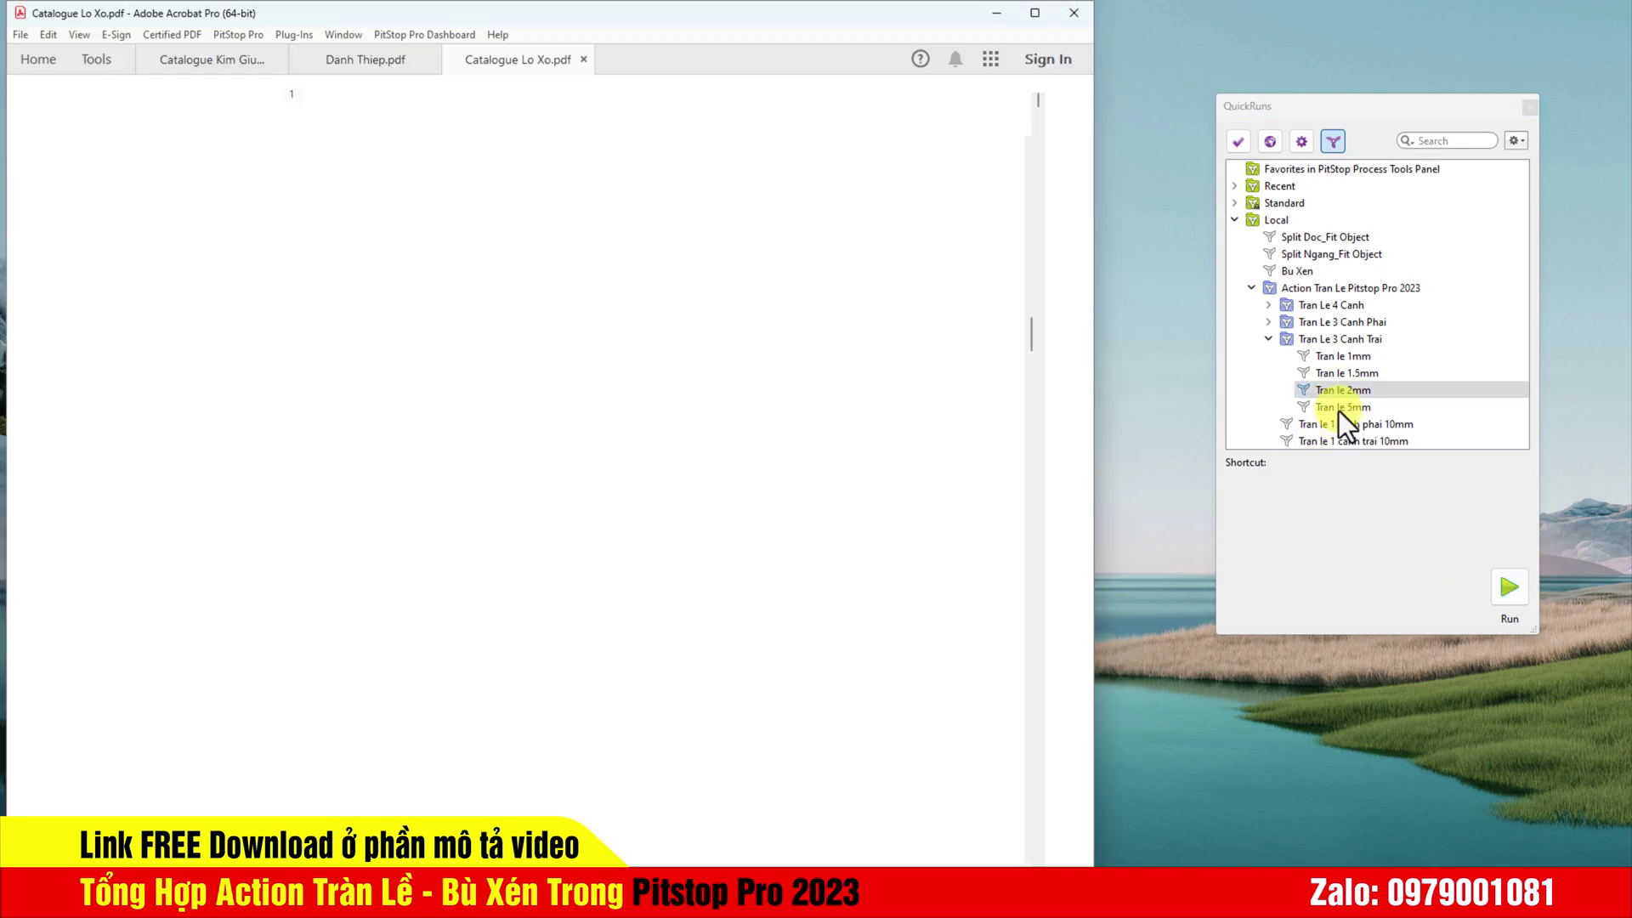
{"action": "double_click", "coordinate": [1338, 411]}
{"action": "left_click", "coordinate": [824, 498]}
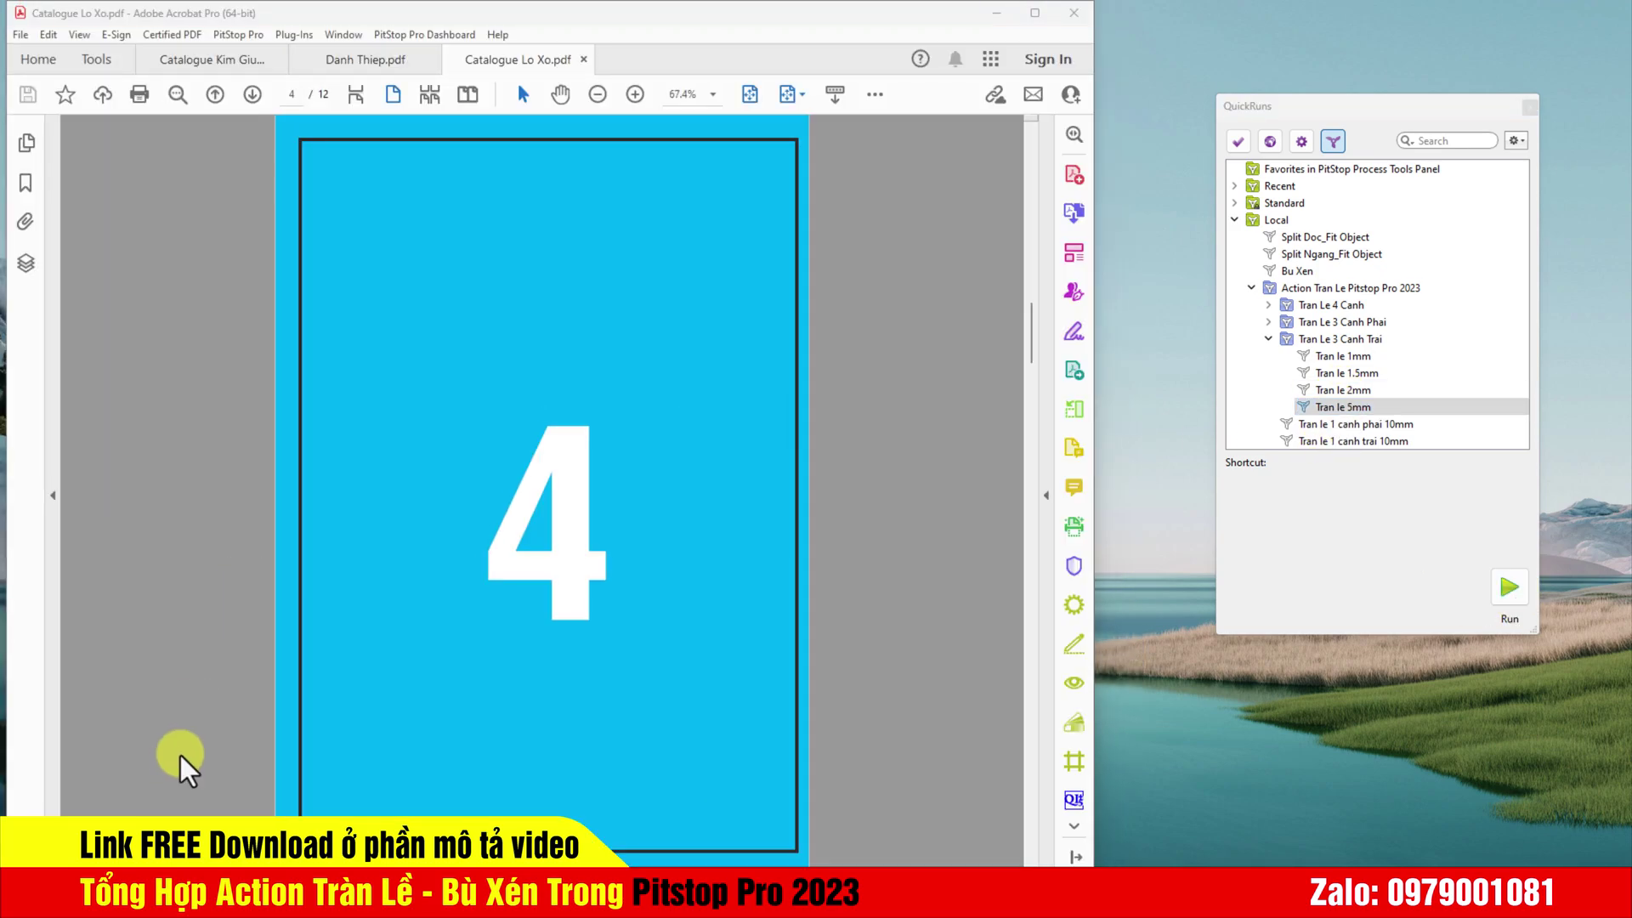
{"action": "left_click", "coordinate": [431, 513]}
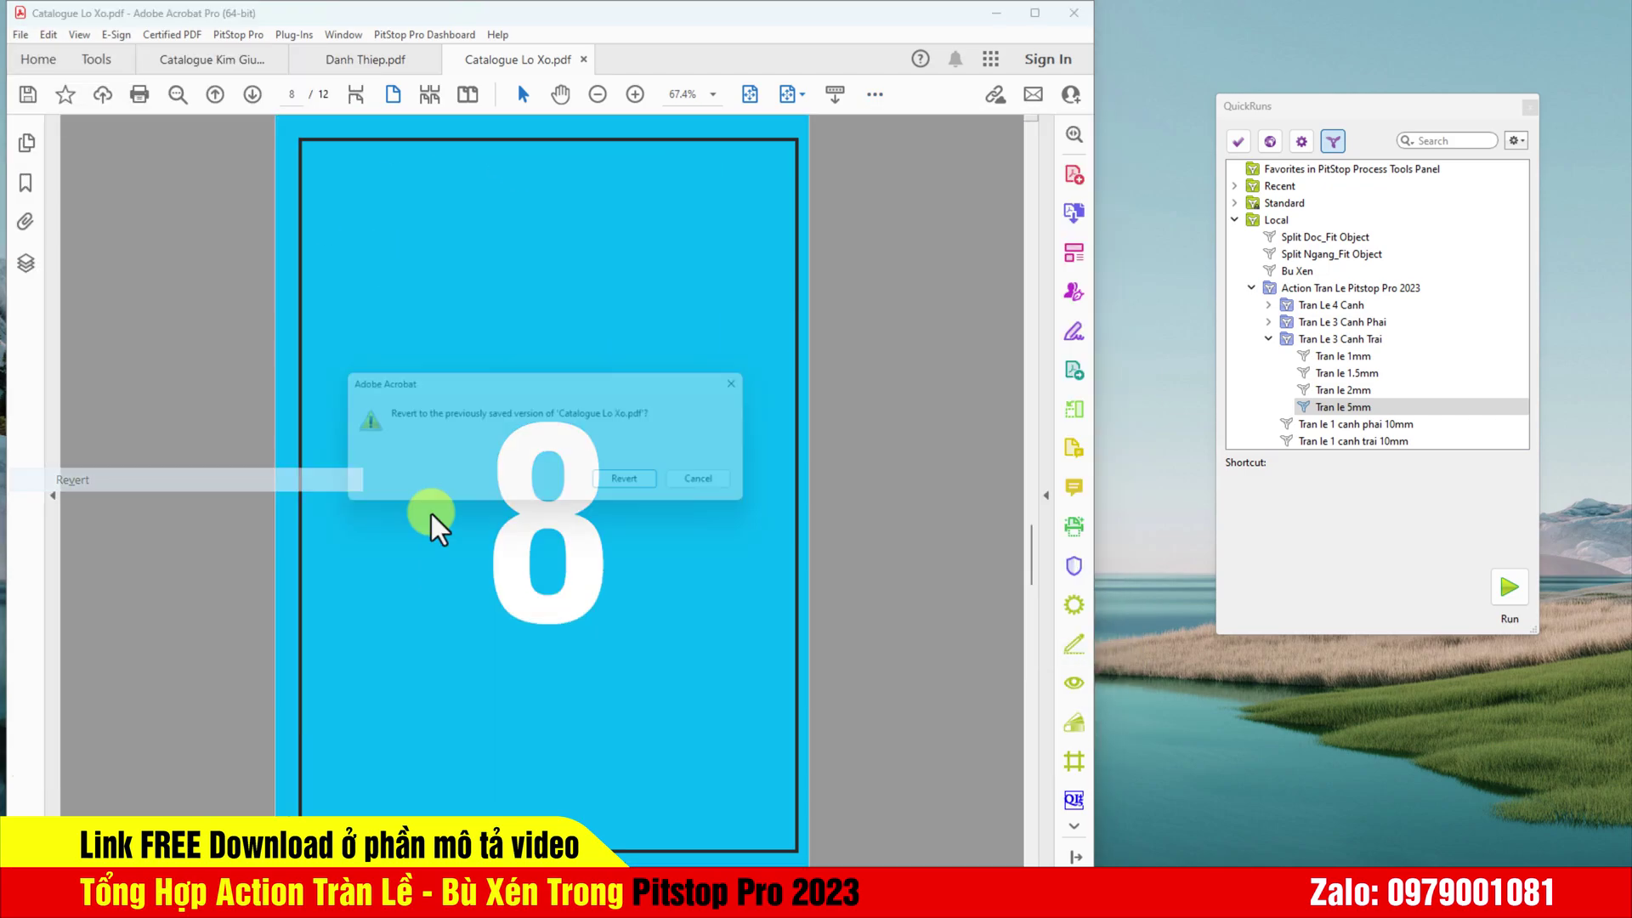
Step: Run the Tran le 1 canh phai 10mm QuickRun on Catalogue Lo Xo.pdf and show the cover page separately in two-page view
{"action": "left_click", "coordinate": [672, 378]}
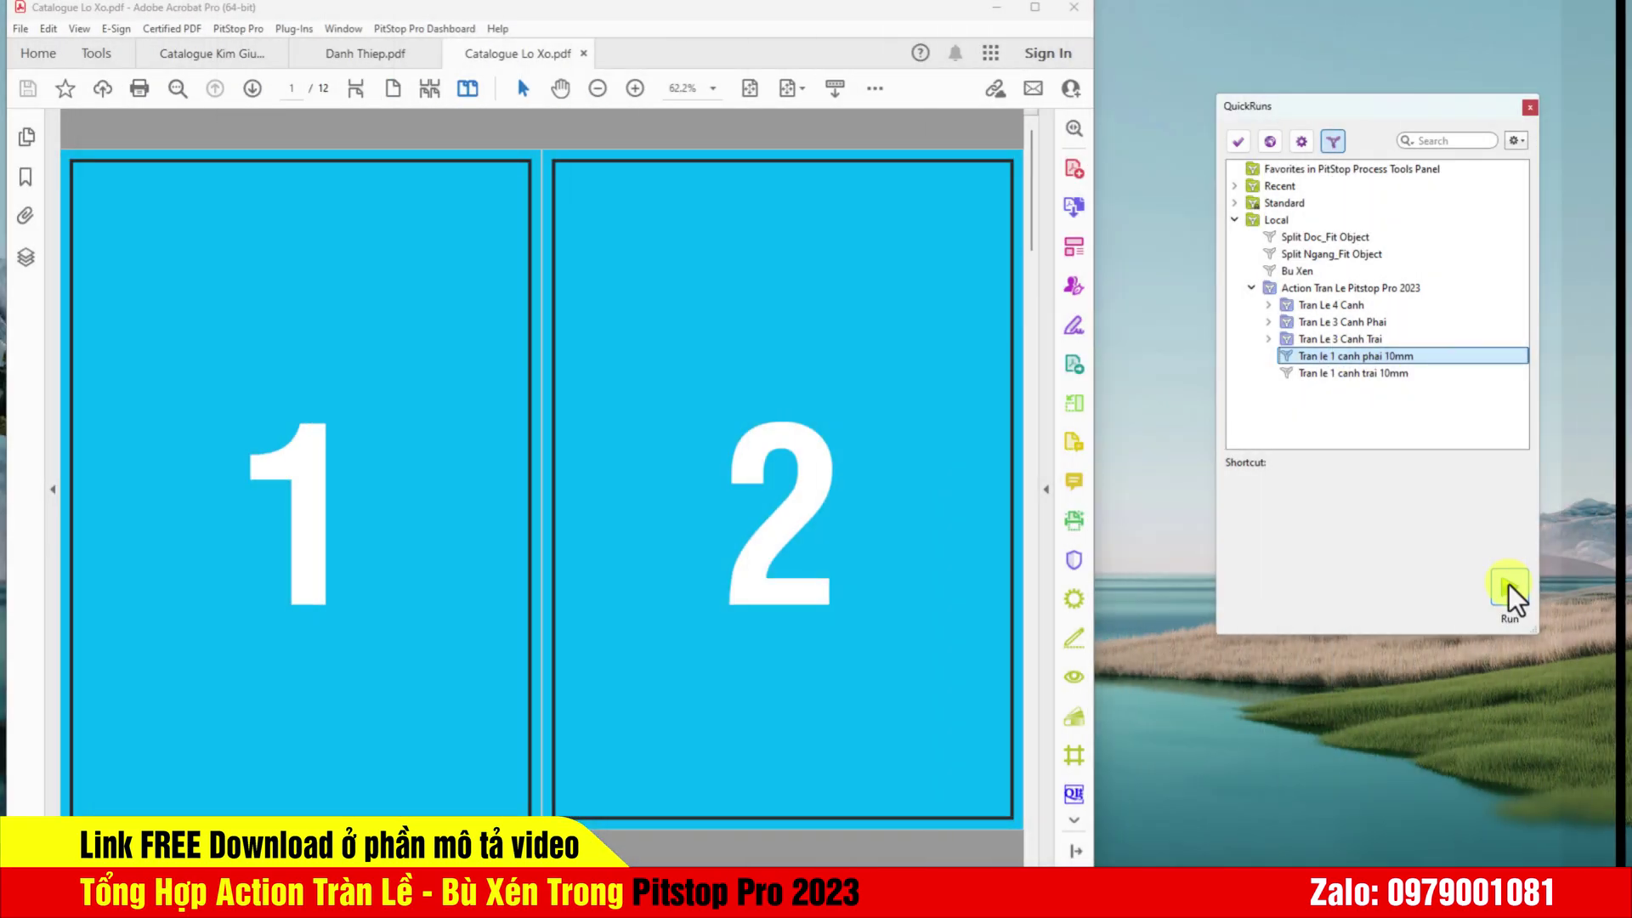
{"action": "left_click", "coordinate": [681, 401]}
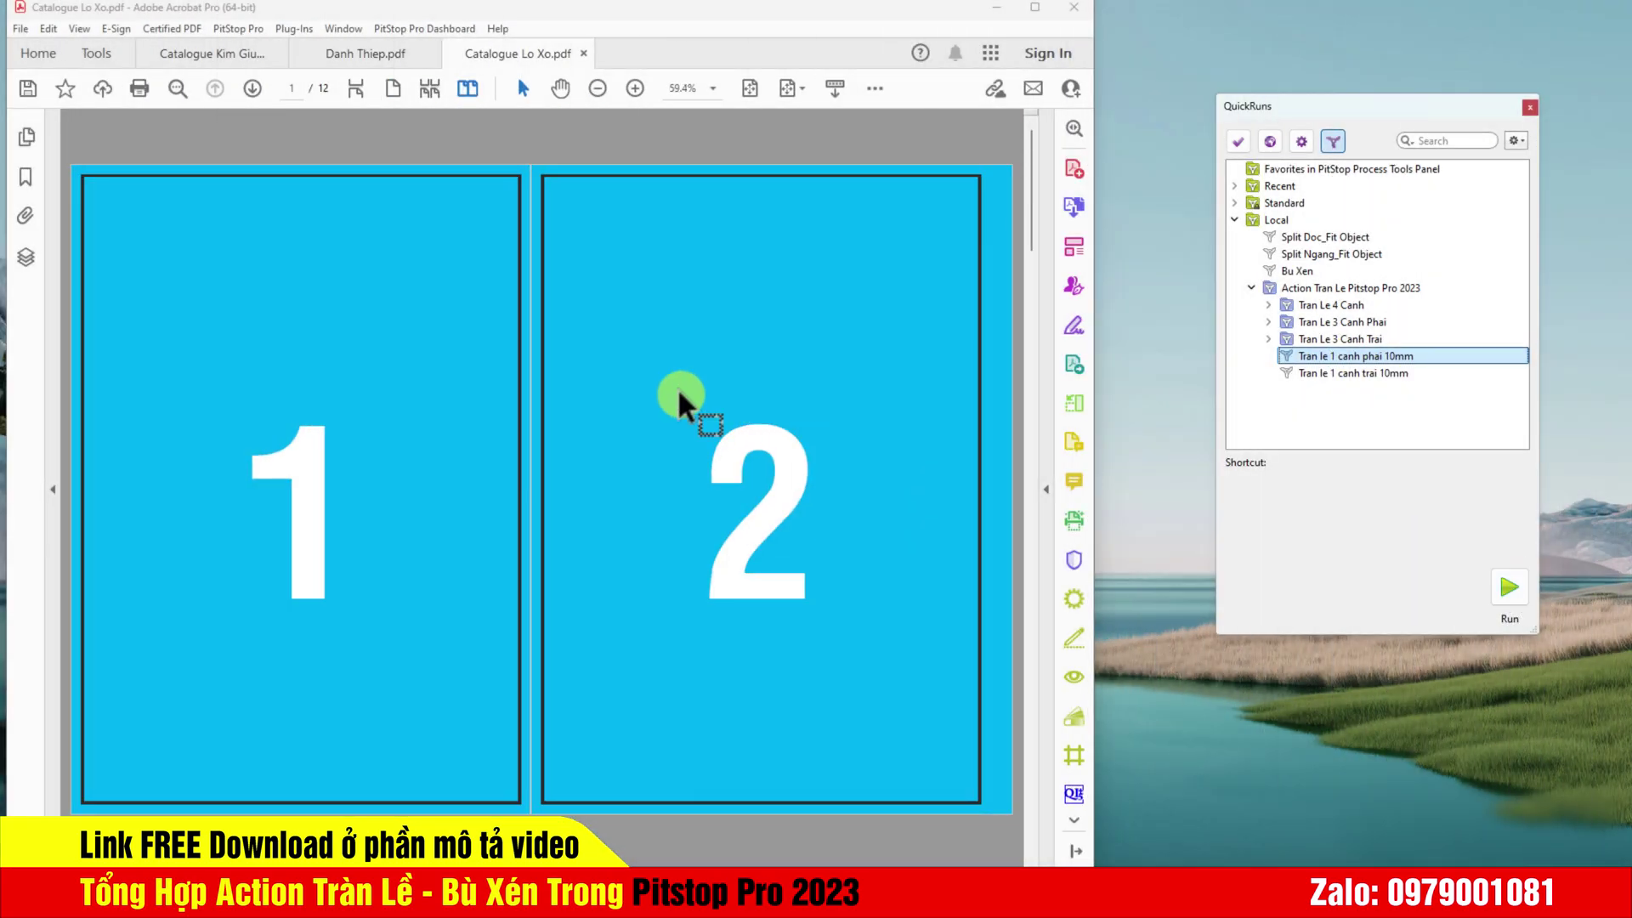
{"action": "left_click", "coordinate": [79, 28]}
{"action": "left_click", "coordinate": [357, 223]}
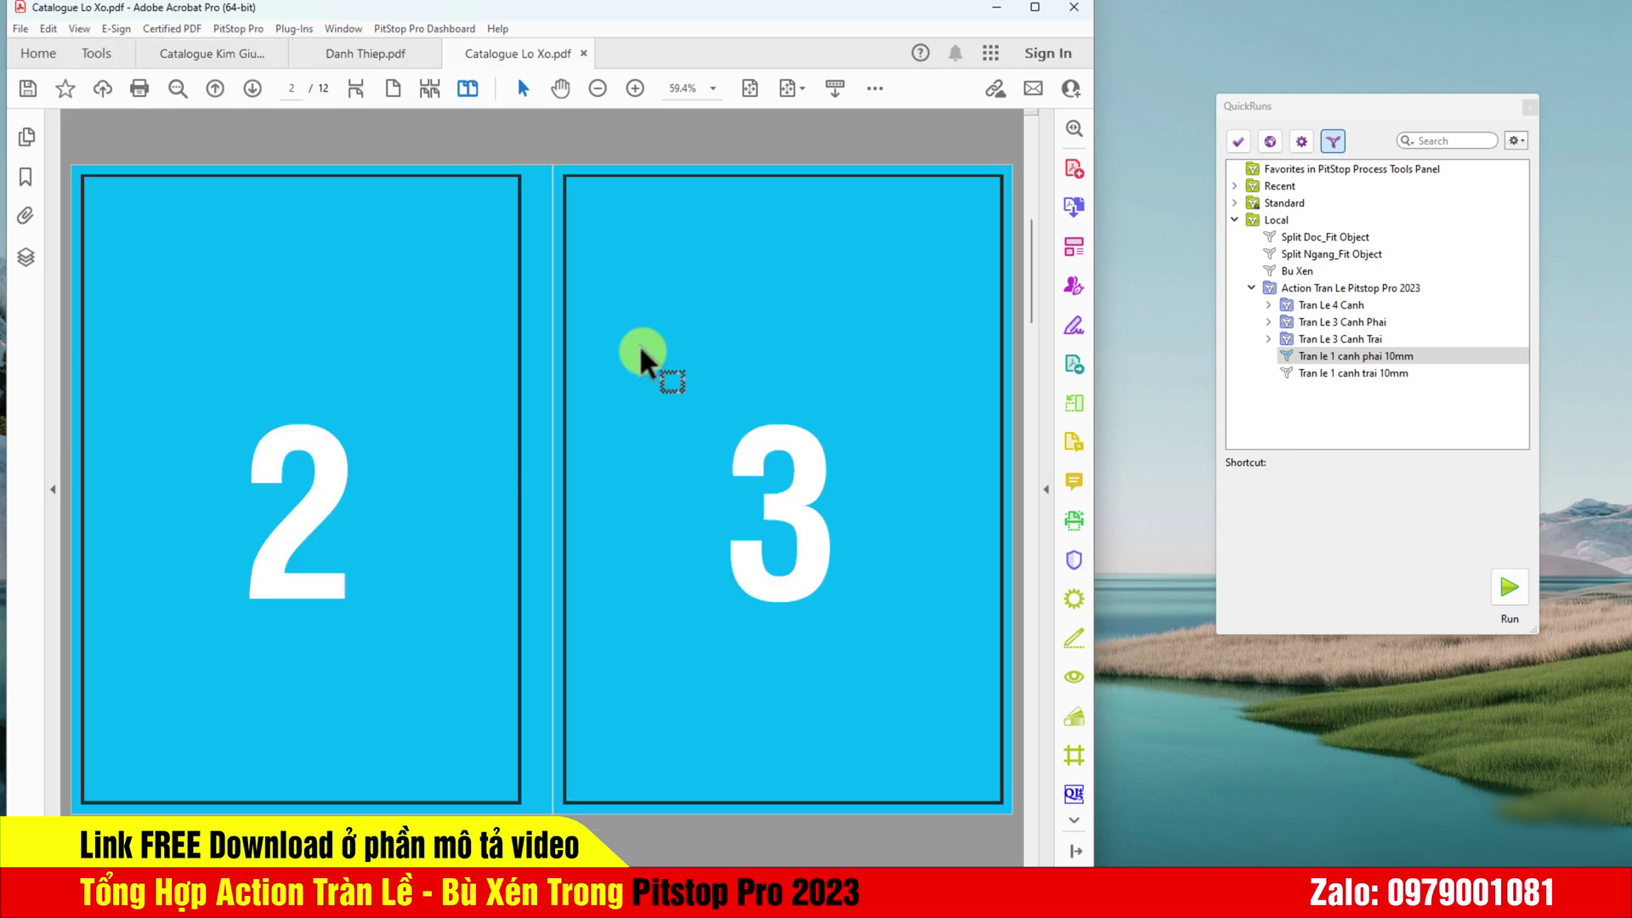
Step: Run the Tran le 1 canh trai 10mm QuickRun on Catalogue Lo Xo.pdf and check the inner edges of the following spreads
{"action": "double_click", "coordinate": [1351, 373]}
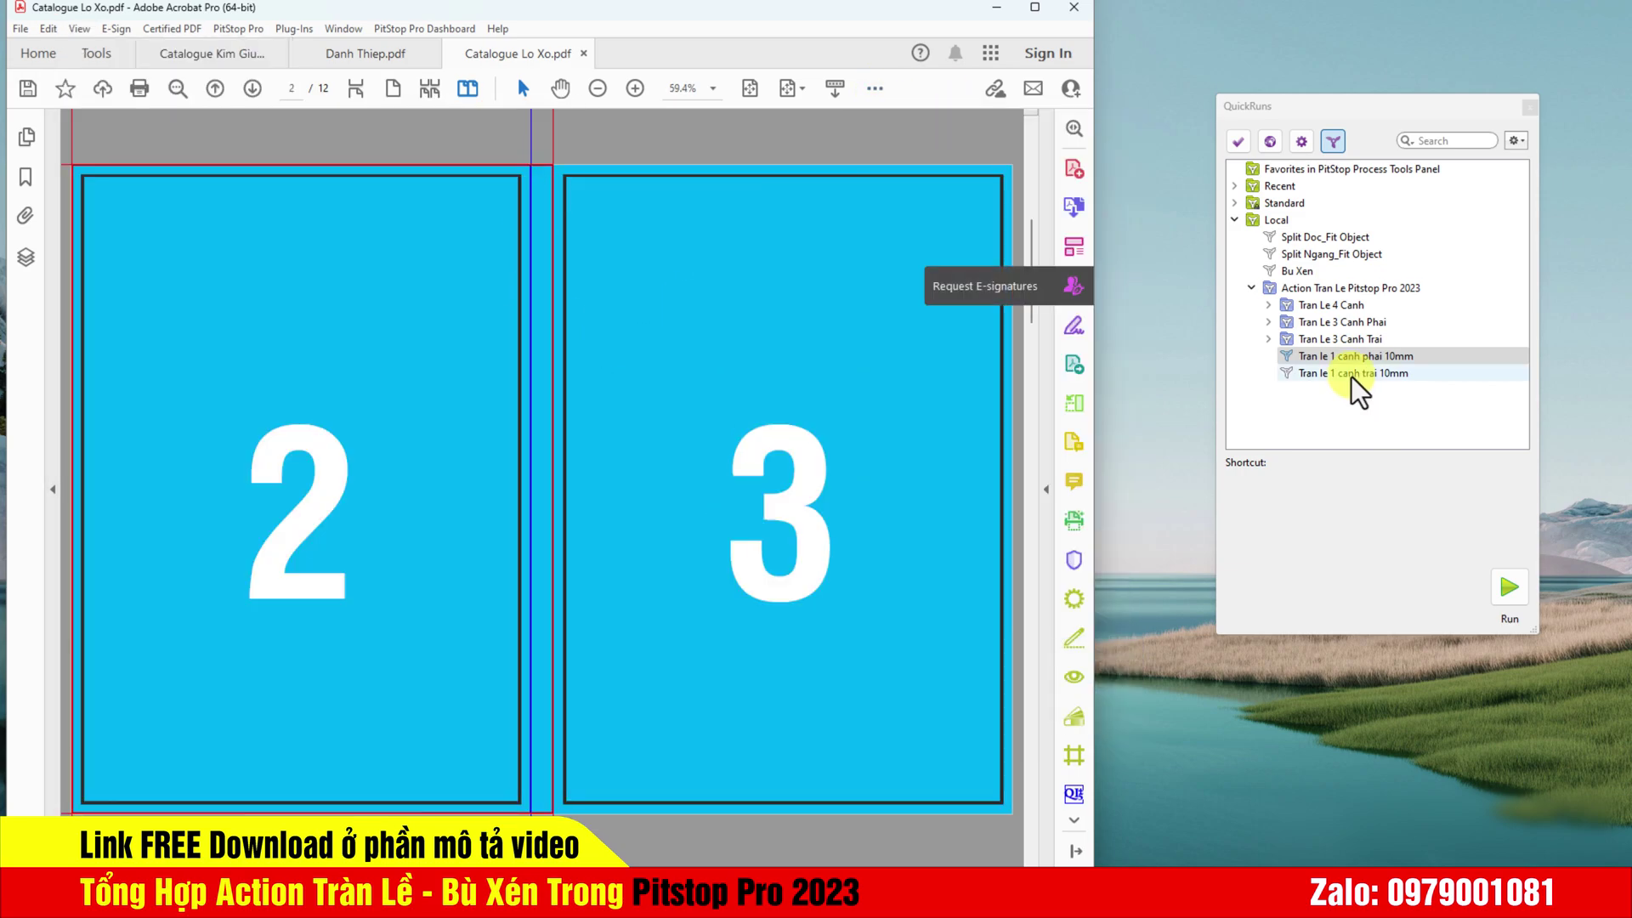
{"action": "left_click", "coordinate": [838, 500]}
{"action": "scroll", "coordinate": [673, 246], "scroll_direction": "down", "scroll_amount": 10}
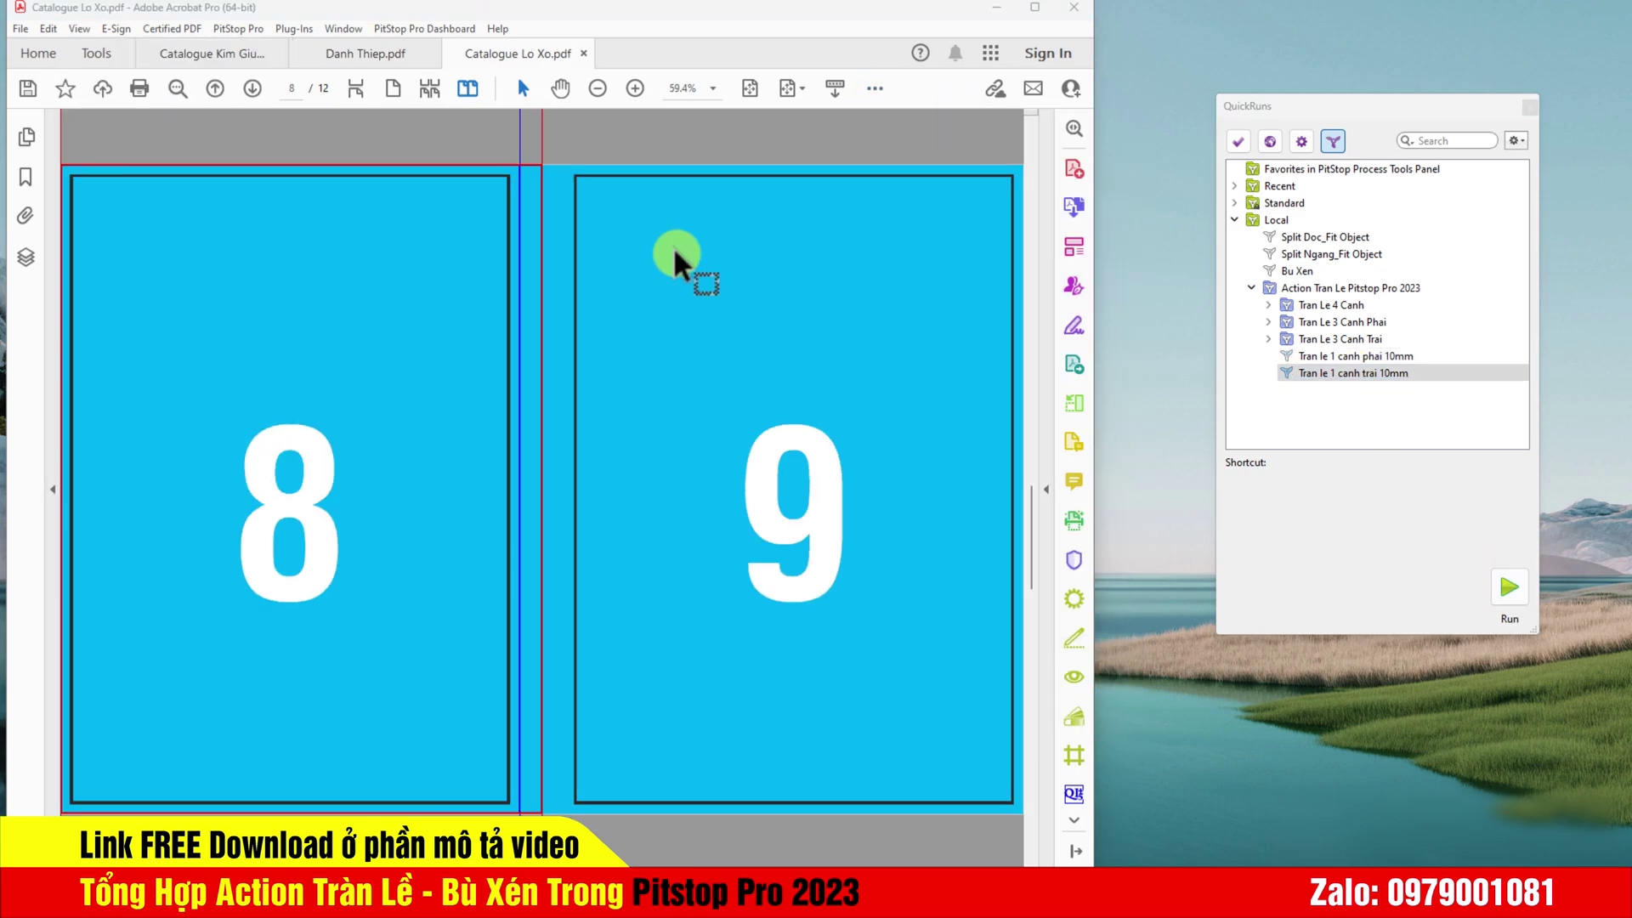
Step: Run the Tran le 1.5mm QuickRun from Tran Le 4 Canh on Catalogue Lo Xo.pdf
{"action": "left_click", "coordinate": [1268, 304]}
{"action": "left_click", "coordinate": [1347, 339]}
{"action": "left_click", "coordinate": [1509, 586]}
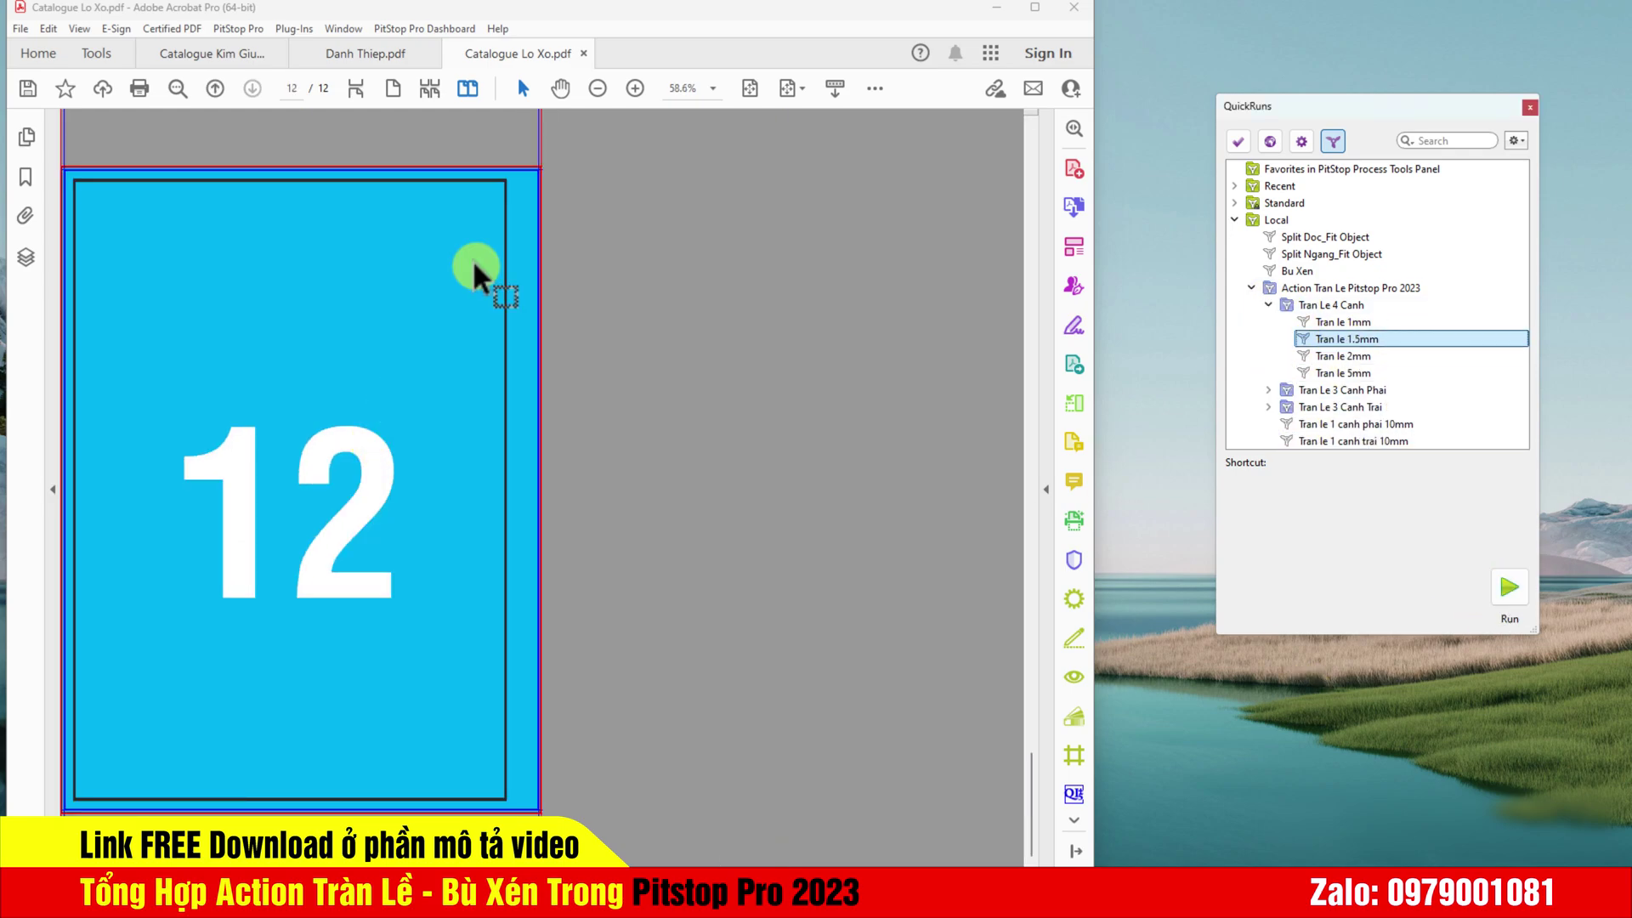
Step: Close Catalogue Lo Xo.pdf and bring up the page 2–3 spread of Catalogue Kim Giua - Ghim Long.pdf
{"action": "left_click", "coordinate": [583, 53]}
{"action": "left_click", "coordinate": [639, 477]}
{"action": "left_click", "coordinate": [212, 52]}
{"action": "left_click", "coordinate": [1268, 304]}
{"action": "scroll", "coordinate": [518, 295], "scroll_direction": "down", "scroll_amount": 3}
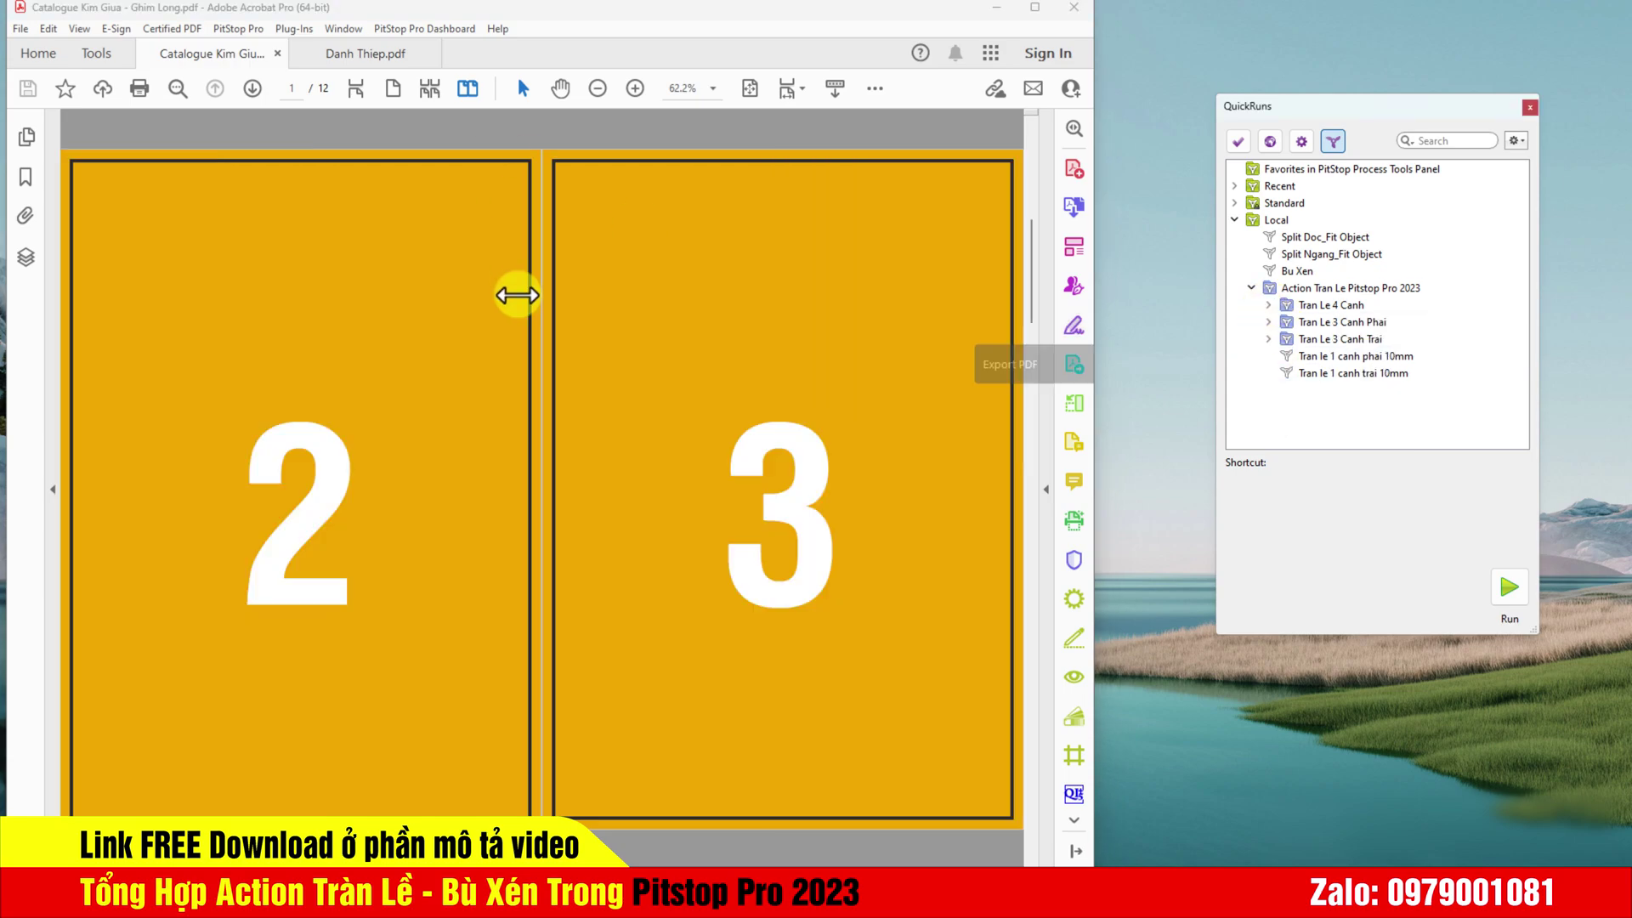
Step: Limit the Tran le 5mm QuickRun in Tran Le 3 Canh Phai to odd pages only and run it on the saddle-stitch catalogue
{"action": "left_click", "coordinate": [1269, 321]}
{"action": "double_click", "coordinate": [1339, 390]}
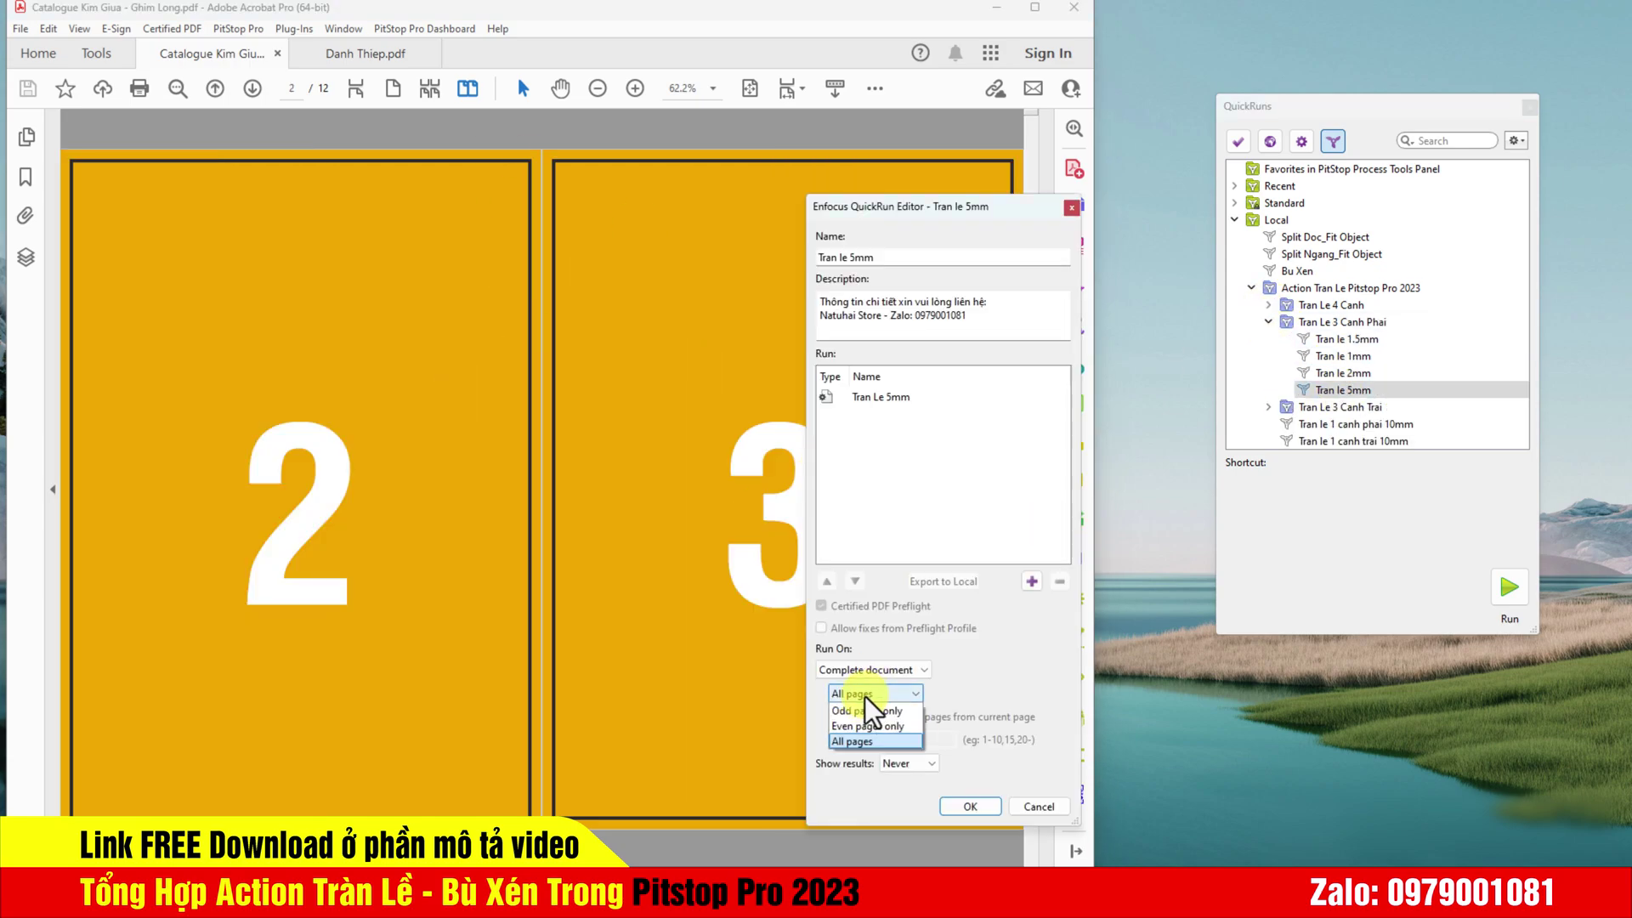
{"action": "left_click", "coordinate": [950, 816]}
{"action": "left_click", "coordinate": [20, 28]}
{"action": "left_click", "coordinate": [106, 465]}
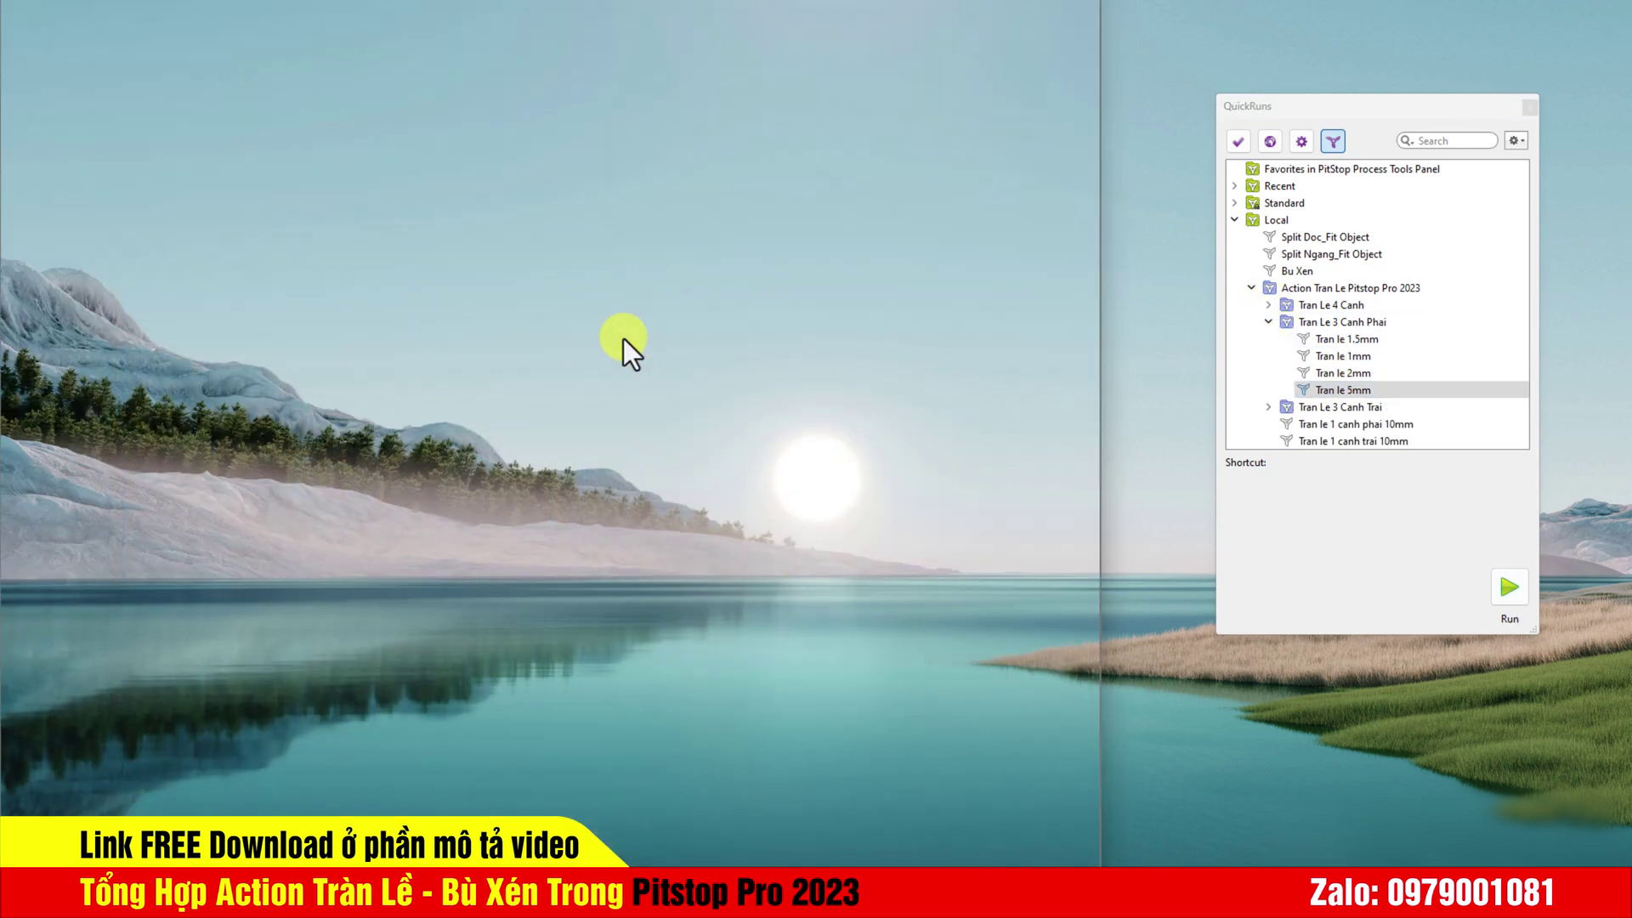
{"action": "left_click", "coordinate": [845, 496]}
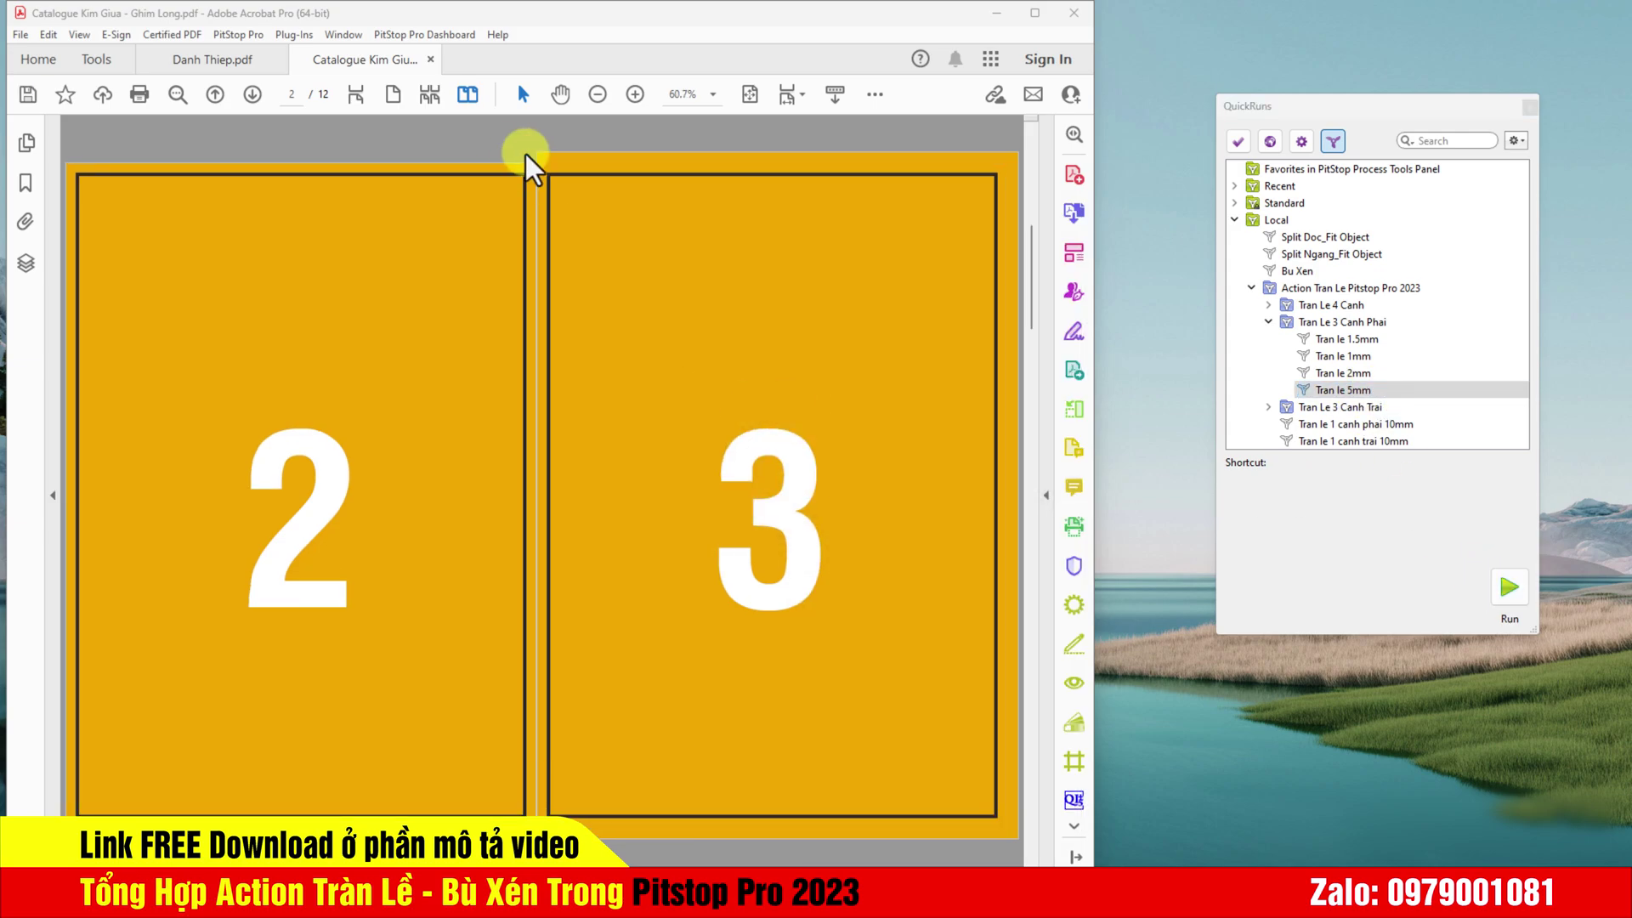
Step: Show the page boxes on the catalogue pages to check the added bleed
{"action": "right_click", "coordinate": [864, 109]}
{"action": "left_click", "coordinate": [920, 656]}
{"action": "scroll", "coordinate": [609, 375], "scroll_direction": "down", "scroll_amount": 1}
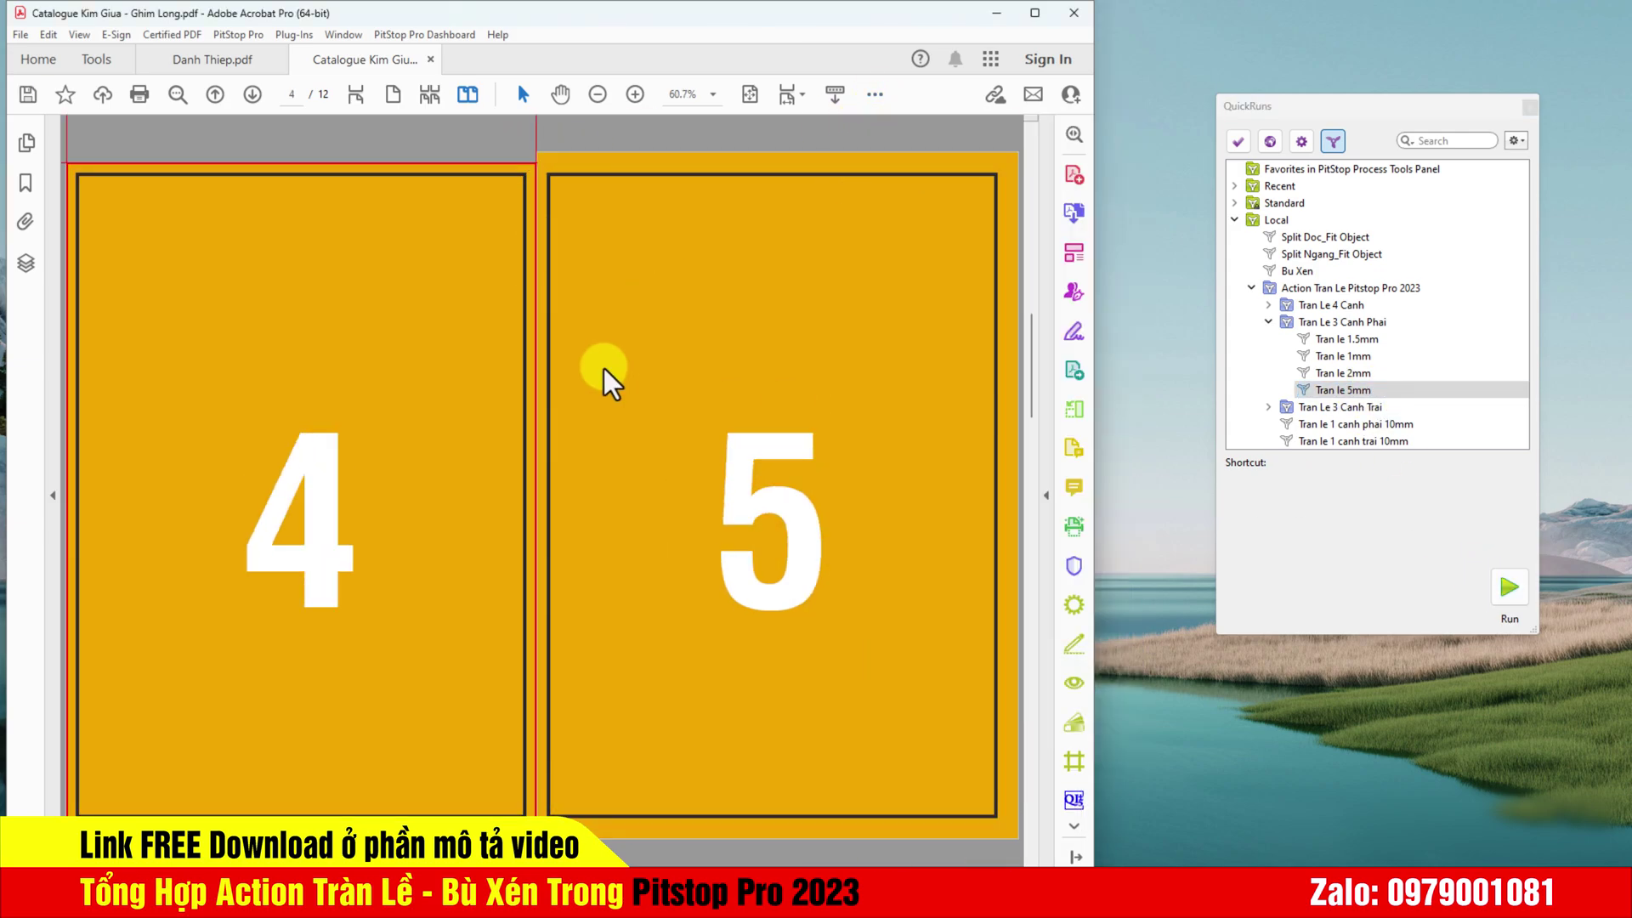
Step: Run the Tran le 5mm QuickRun from Tran Le 3 Canh Trai on the catalogue's even pages only
{"action": "left_click", "coordinate": [1268, 407]}
{"action": "double_click", "coordinate": [1344, 406]}
{"action": "left_click", "coordinate": [888, 680]}
{"action": "scroll", "coordinate": [466, 502], "scroll_direction": "down", "scroll_amount": 3}
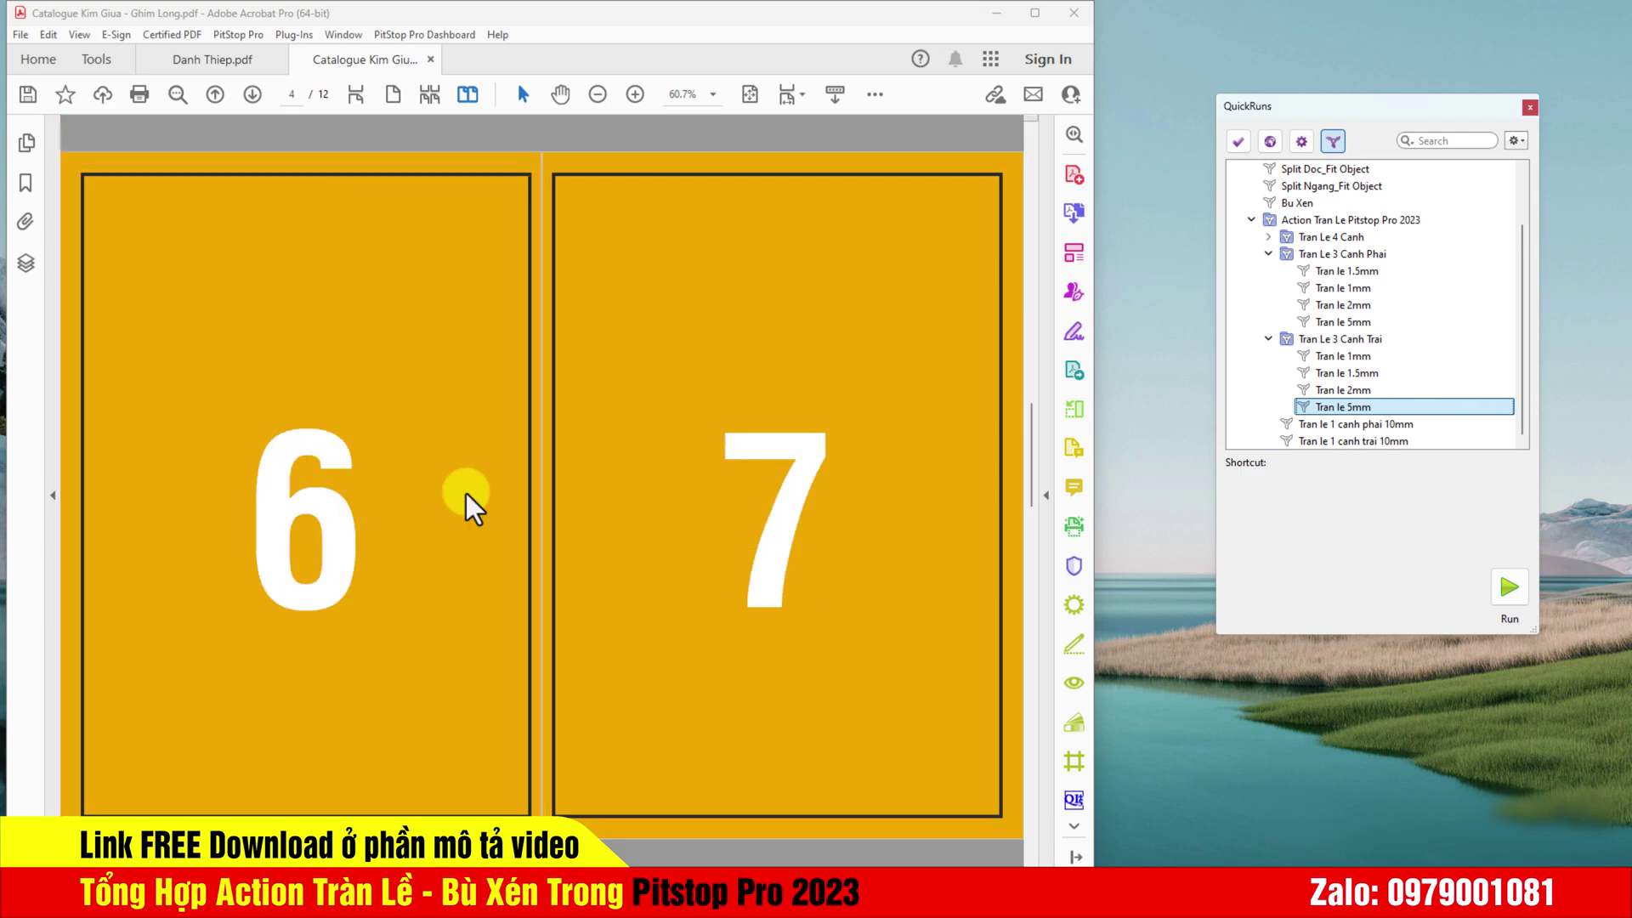
Step: Create a Quite Imposing Plus booklet from the catalogue, sized to hold two copies of the largest page side by side at 100% scale
{"action": "left_click", "coordinate": [481, 135]}
{"action": "left_click", "coordinate": [476, 161]}
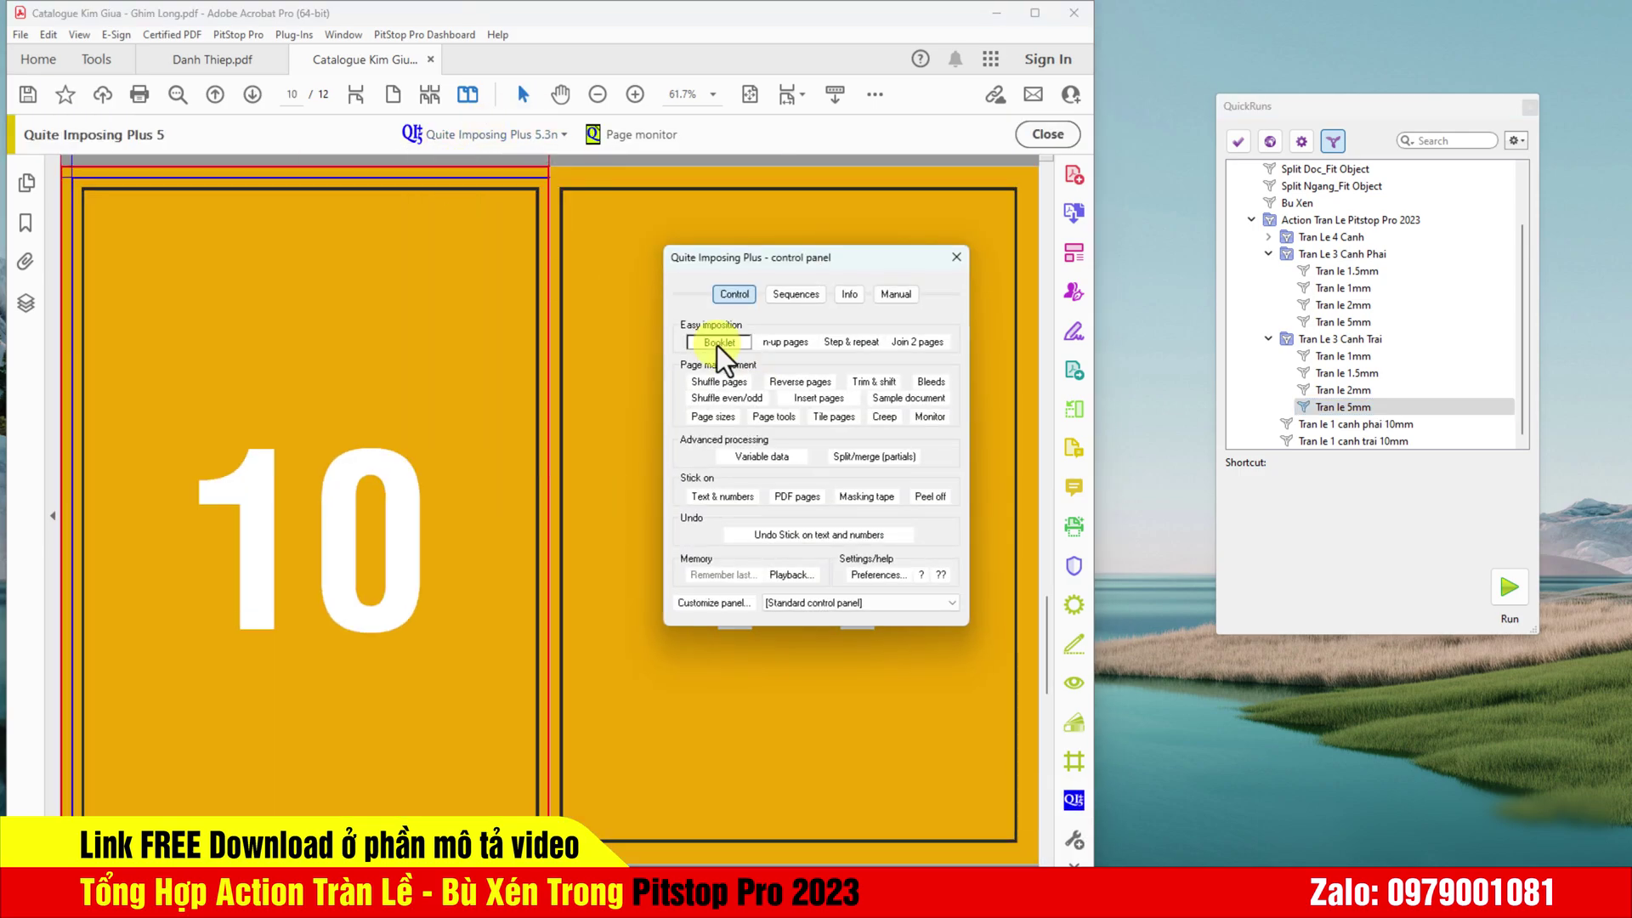
{"action": "left_click", "coordinate": [719, 341]}
{"action": "left_click", "coordinate": [817, 562]}
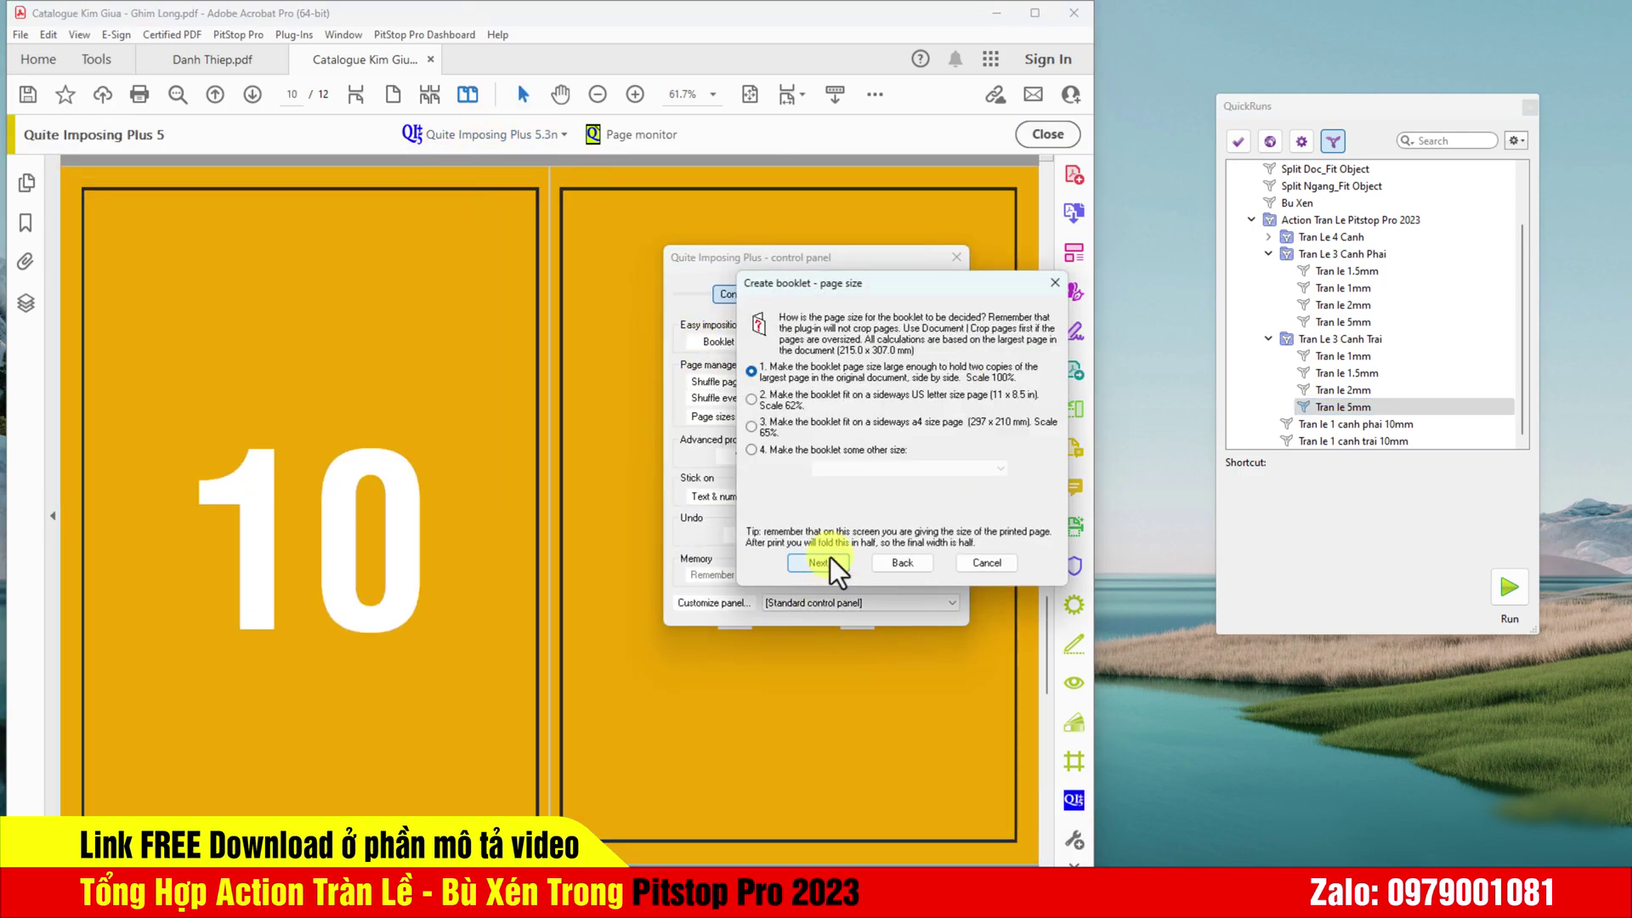
{"action": "left_click", "coordinate": [817, 562]}
{"action": "left_click", "coordinate": [818, 561]}
{"action": "key", "text": "Return"}
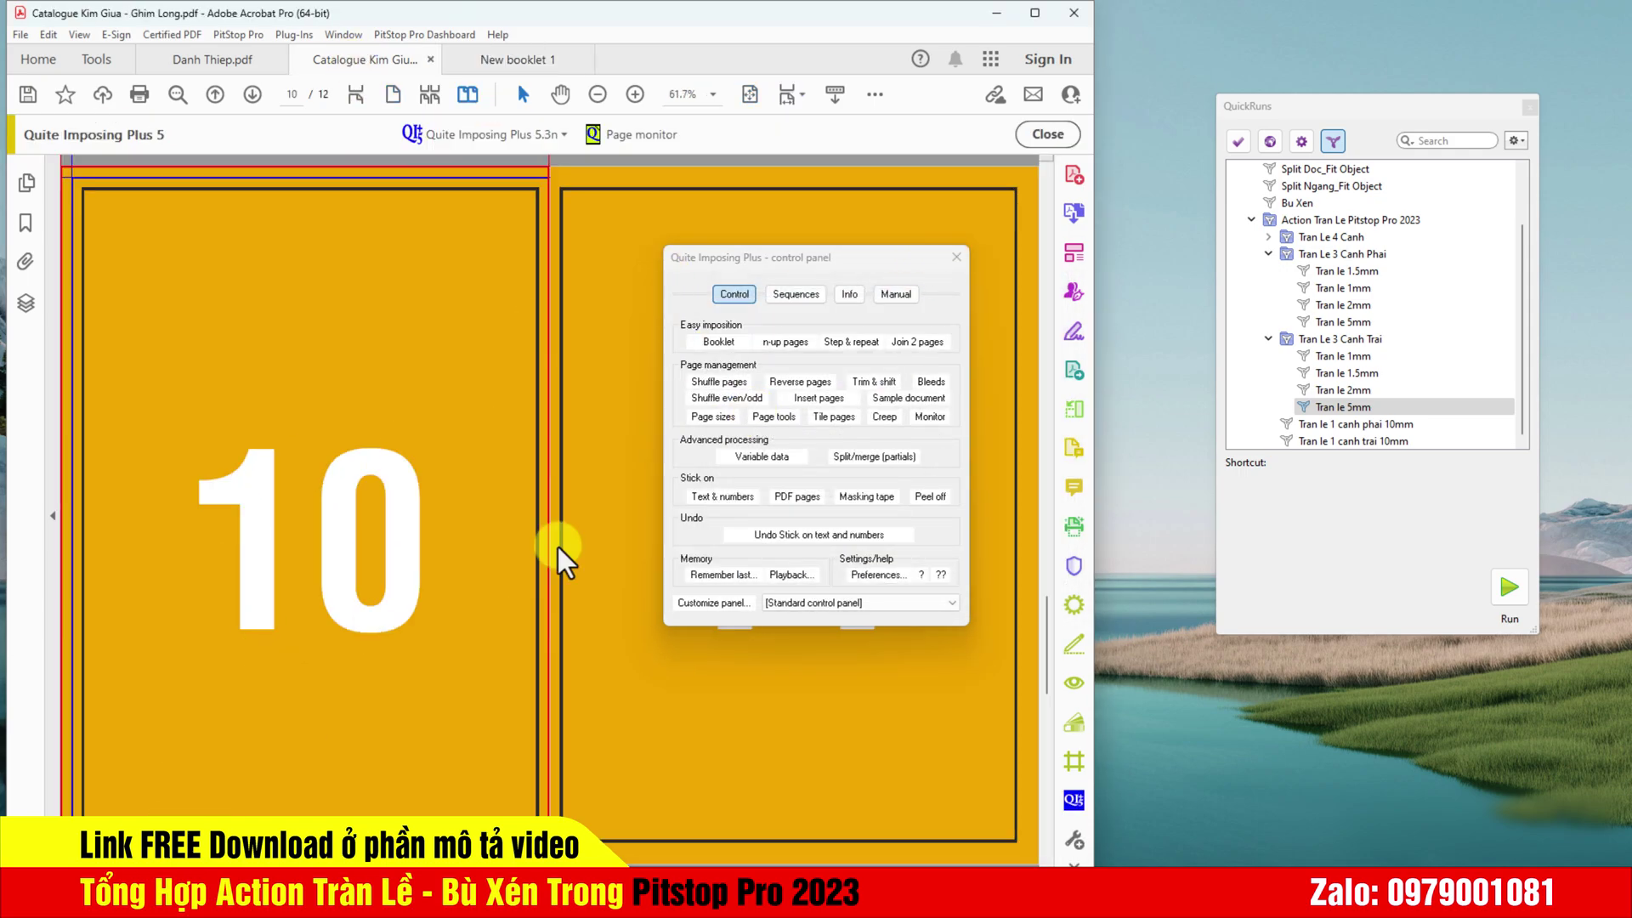
{"action": "left_click", "coordinate": [860, 350]}
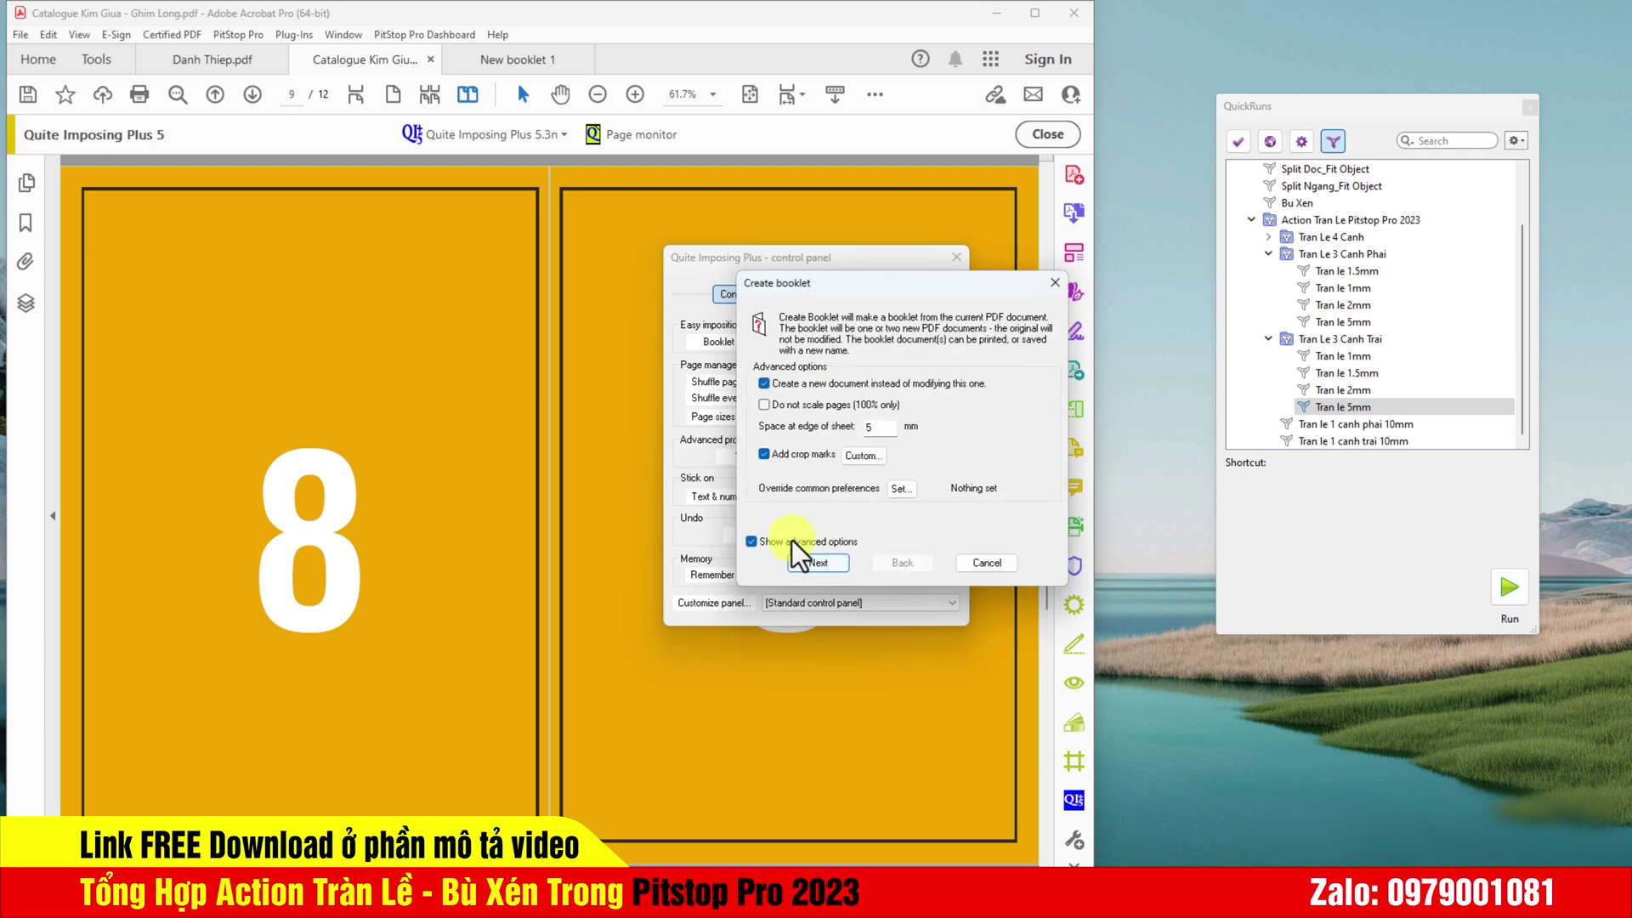
{"action": "left_click", "coordinate": [983, 563]}
{"action": "left_click", "coordinate": [955, 257]}
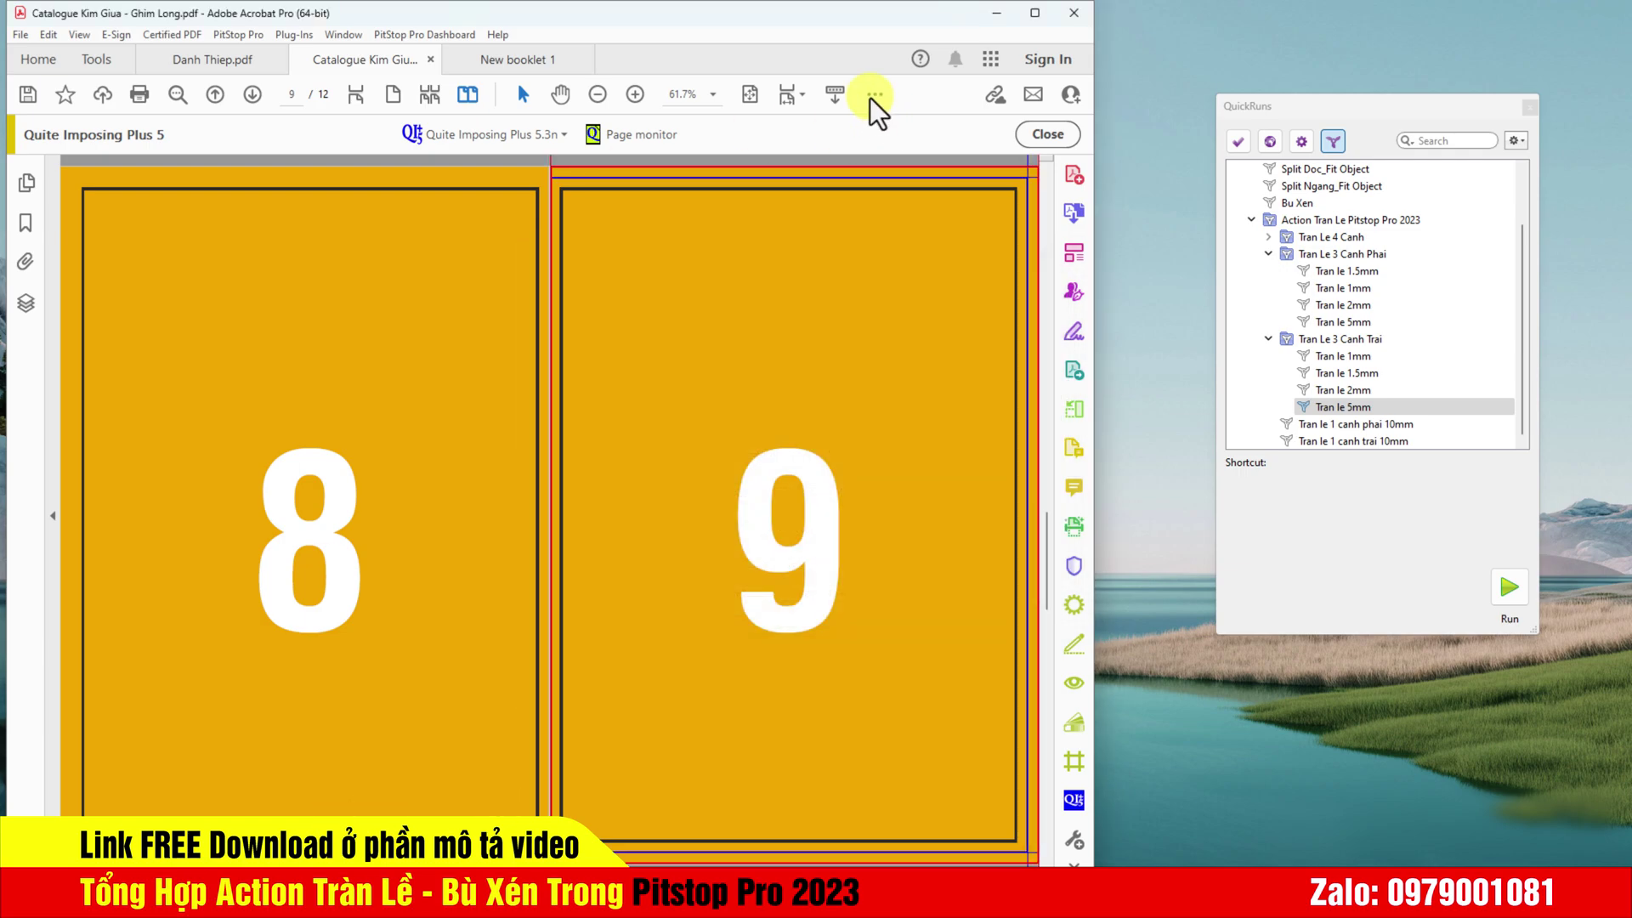
Step: Close Catalogue Kim Giua - Ghim Long.pdf, leaving the new booklet open
{"action": "left_click", "coordinate": [430, 59]}
{"action": "left_click", "coordinate": [430, 59]}
{"action": "left_click", "coordinate": [720, 486]}
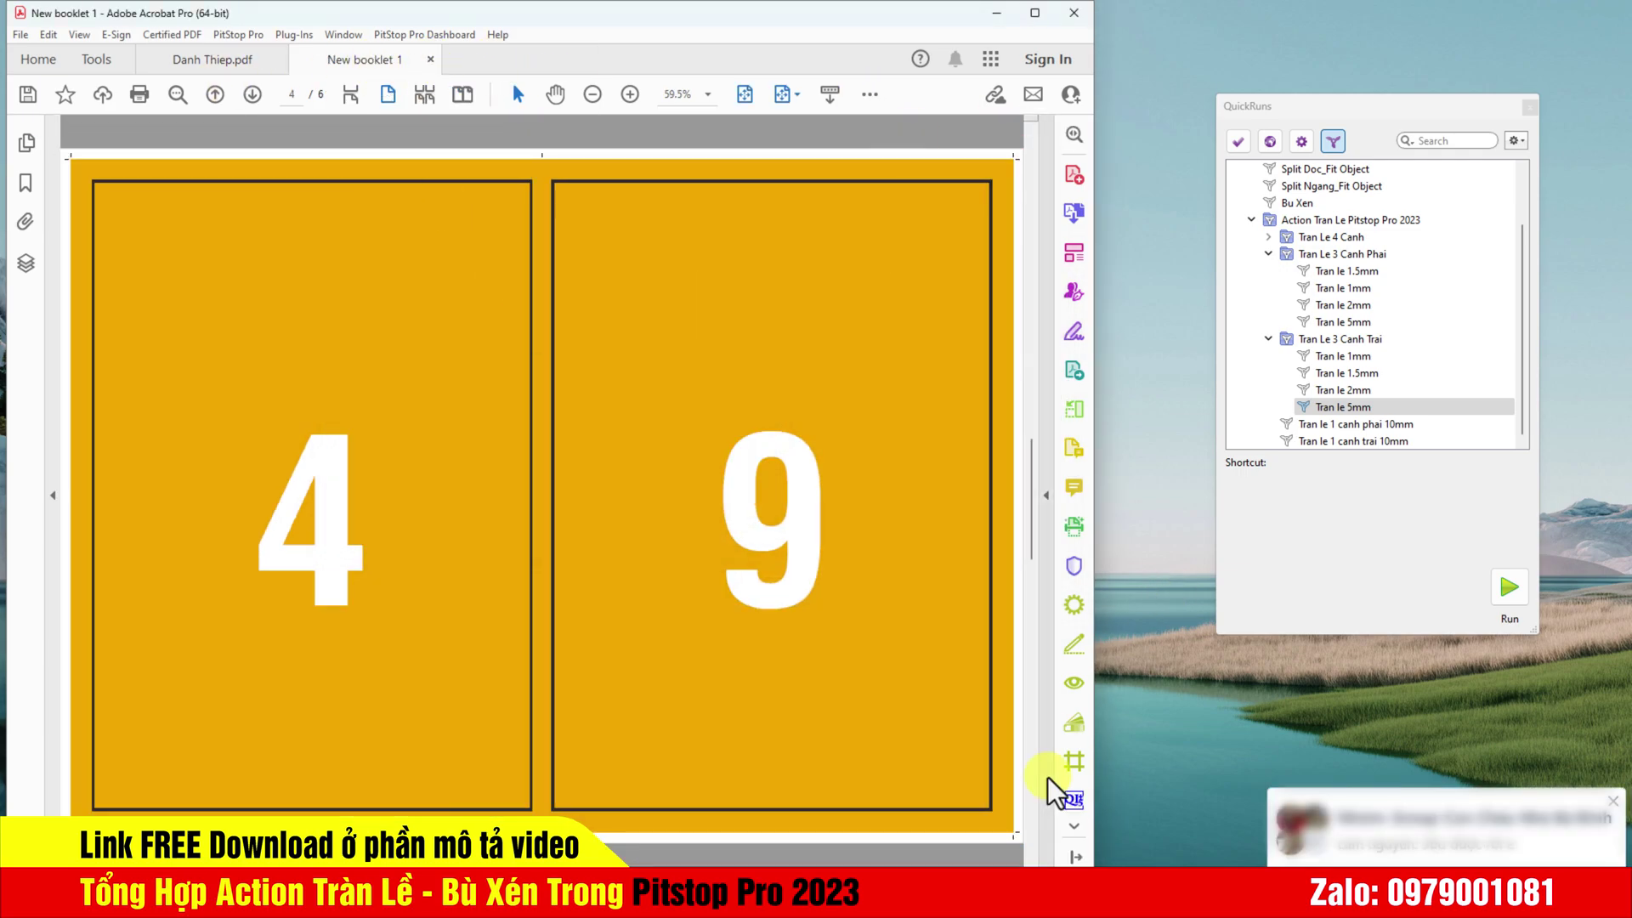
Step: Open the Quite Imposing Plus control panel for the new booklet
{"action": "left_click", "coordinate": [1074, 799]}
{"action": "left_click", "coordinate": [491, 134]}
{"action": "left_click", "coordinate": [510, 160]}
{"action": "left_click", "coordinate": [876, 575]}
{"action": "left_click", "coordinate": [820, 613]}
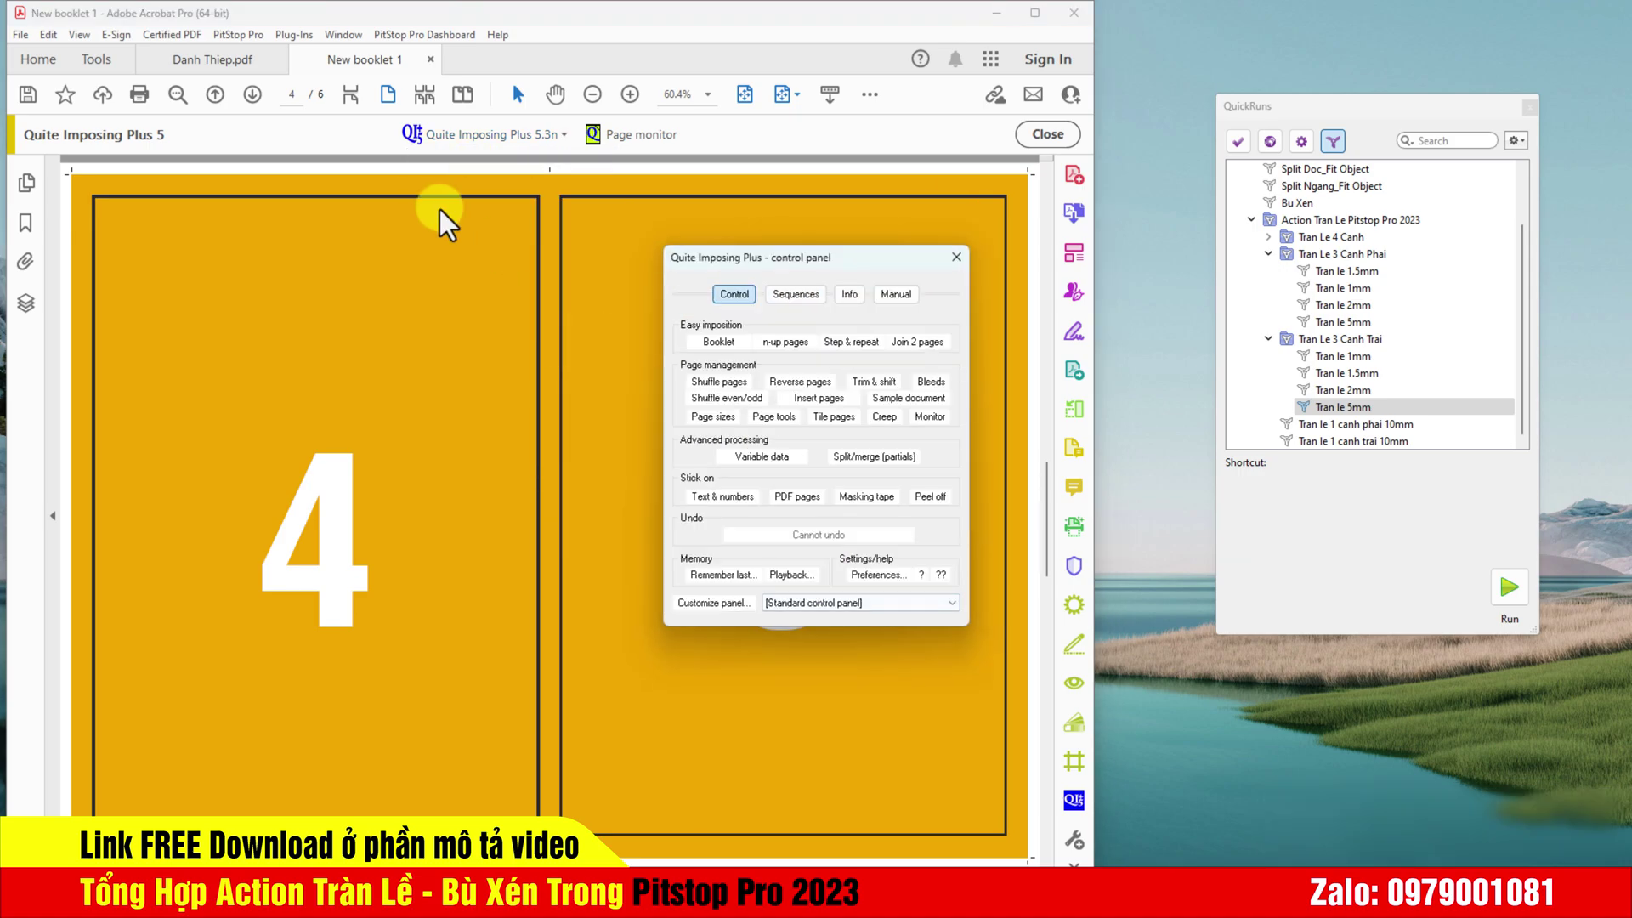
Step: Close the open documents and reopen Catalogue Kim Giua - Ghim Long from the recent files
{"action": "key", "text": "ctrl+w"}
{"action": "key", "text": "ctrl+w"}
{"action": "double_click", "coordinate": [393, 269]}
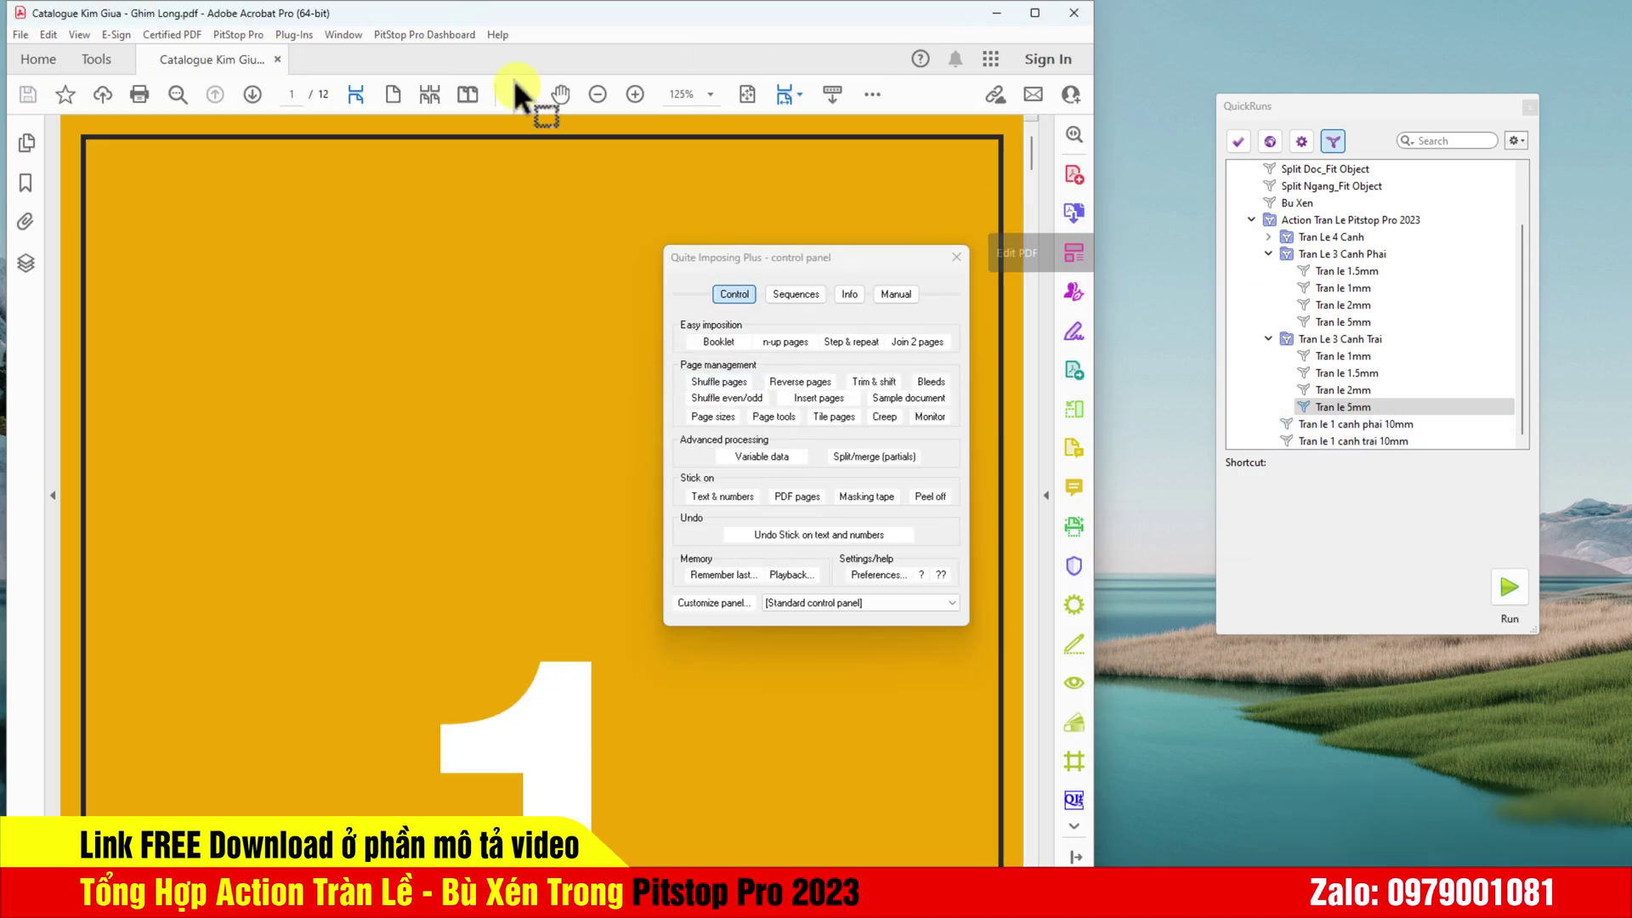
{"action": "left_click", "coordinate": [1343, 407]}
{"action": "double_click", "coordinate": [1351, 323]}
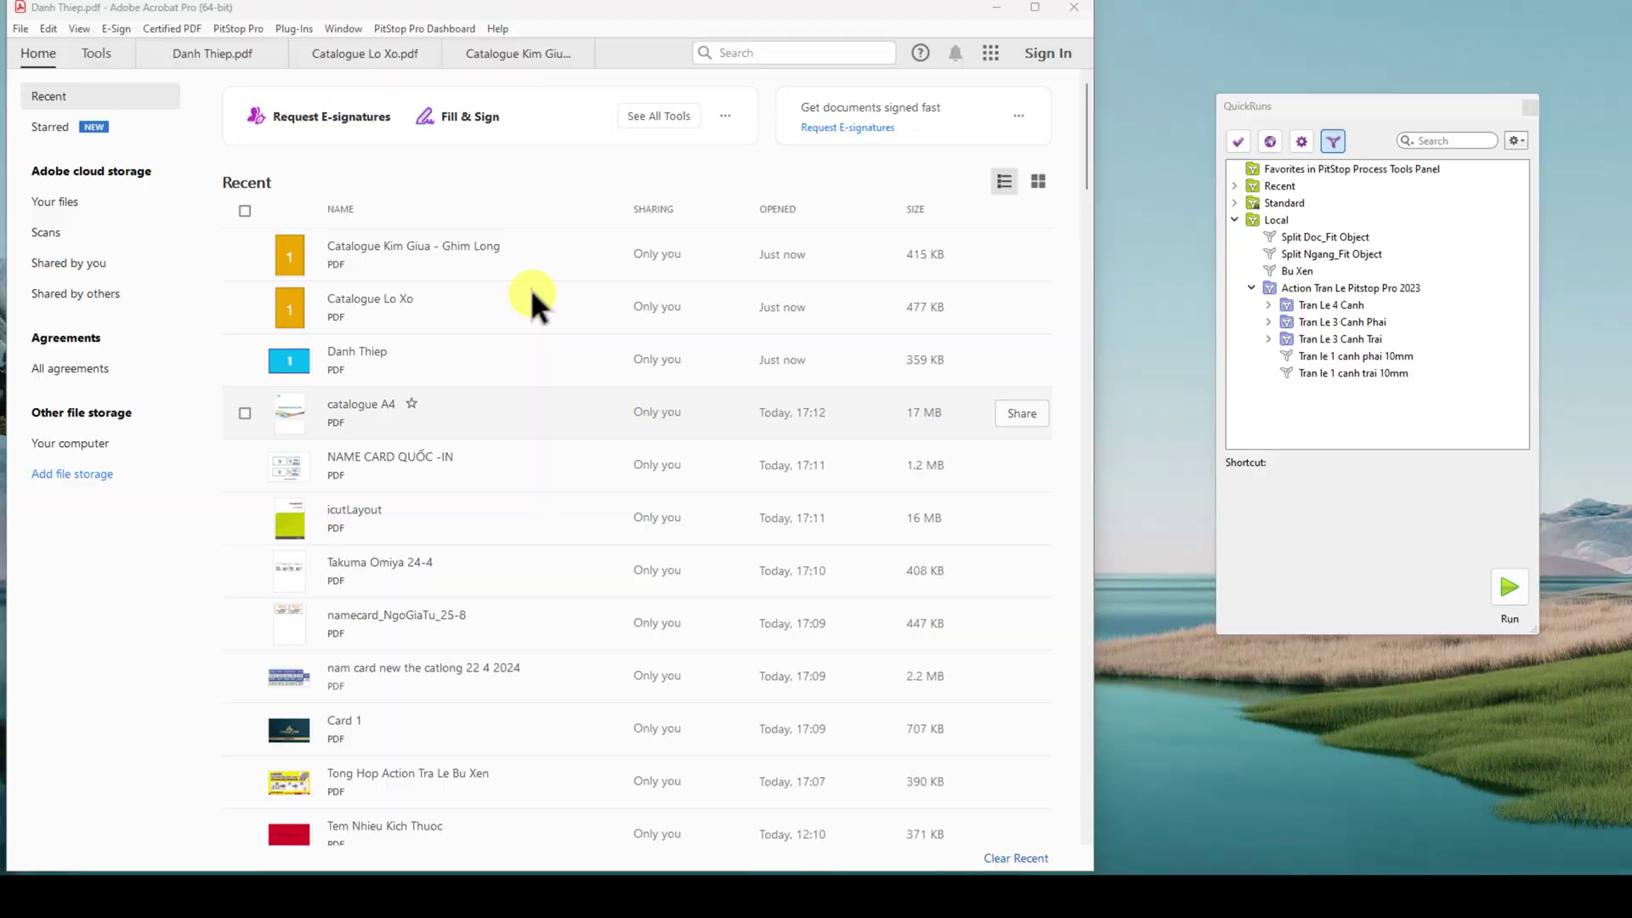
Step: Switch to Danh Thiep.pdf and run the Tran le 1mm QuickRun from Tran Le 4 Canh on it
{"action": "left_click", "coordinate": [206, 51]}
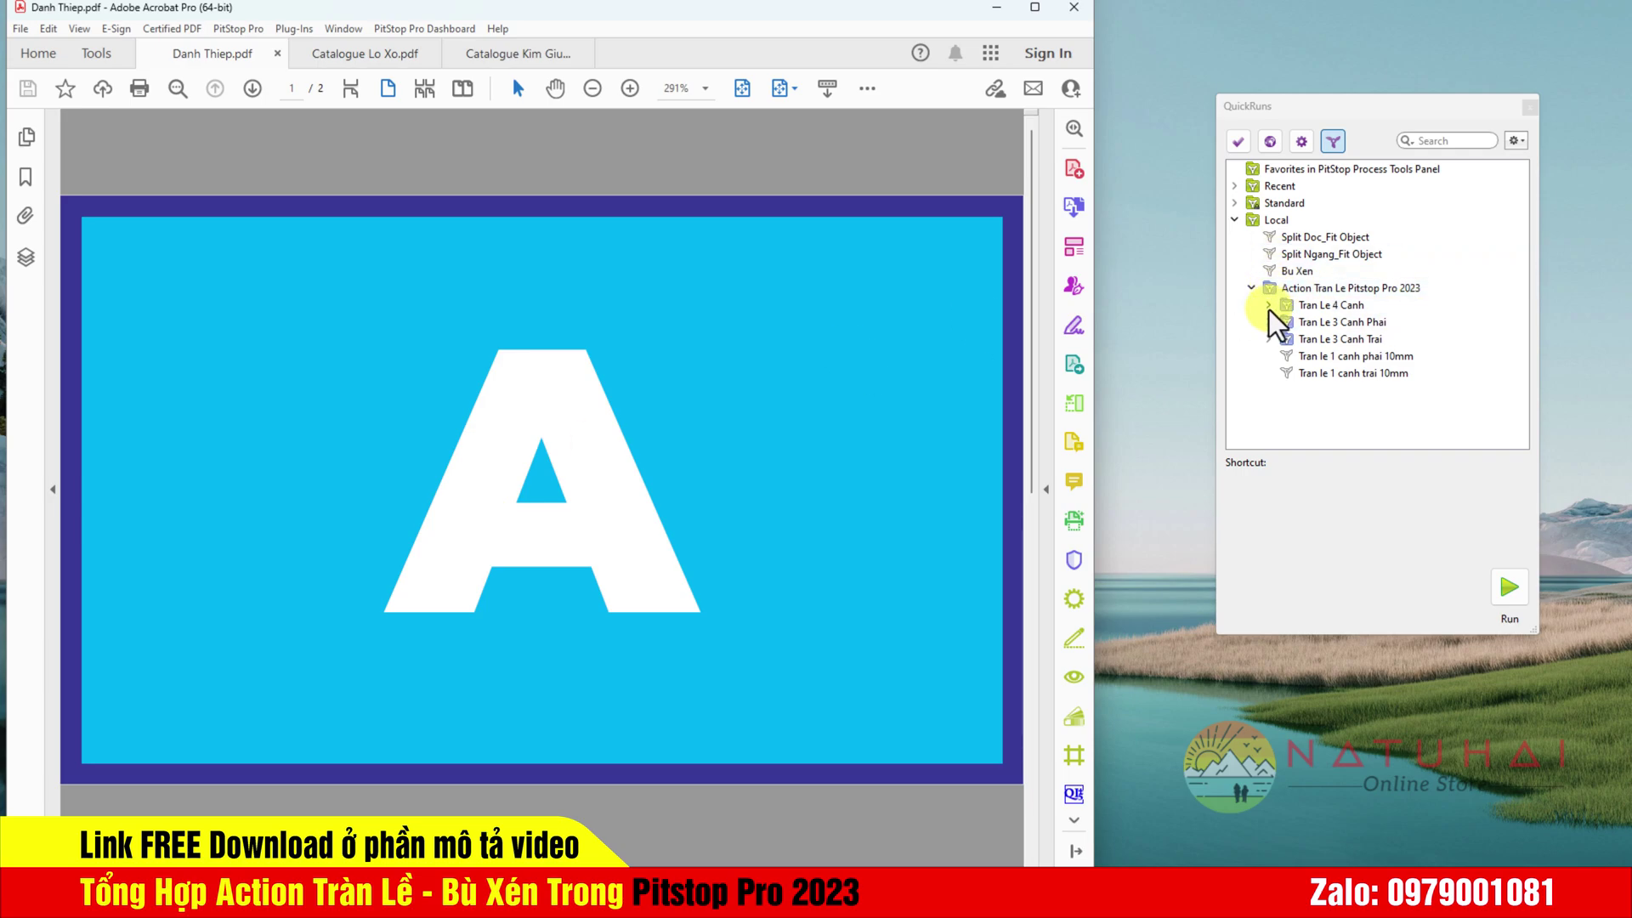
{"action": "left_click", "coordinate": [1269, 306]}
{"action": "left_click", "coordinate": [1338, 323]}
{"action": "left_click", "coordinate": [1512, 586]}
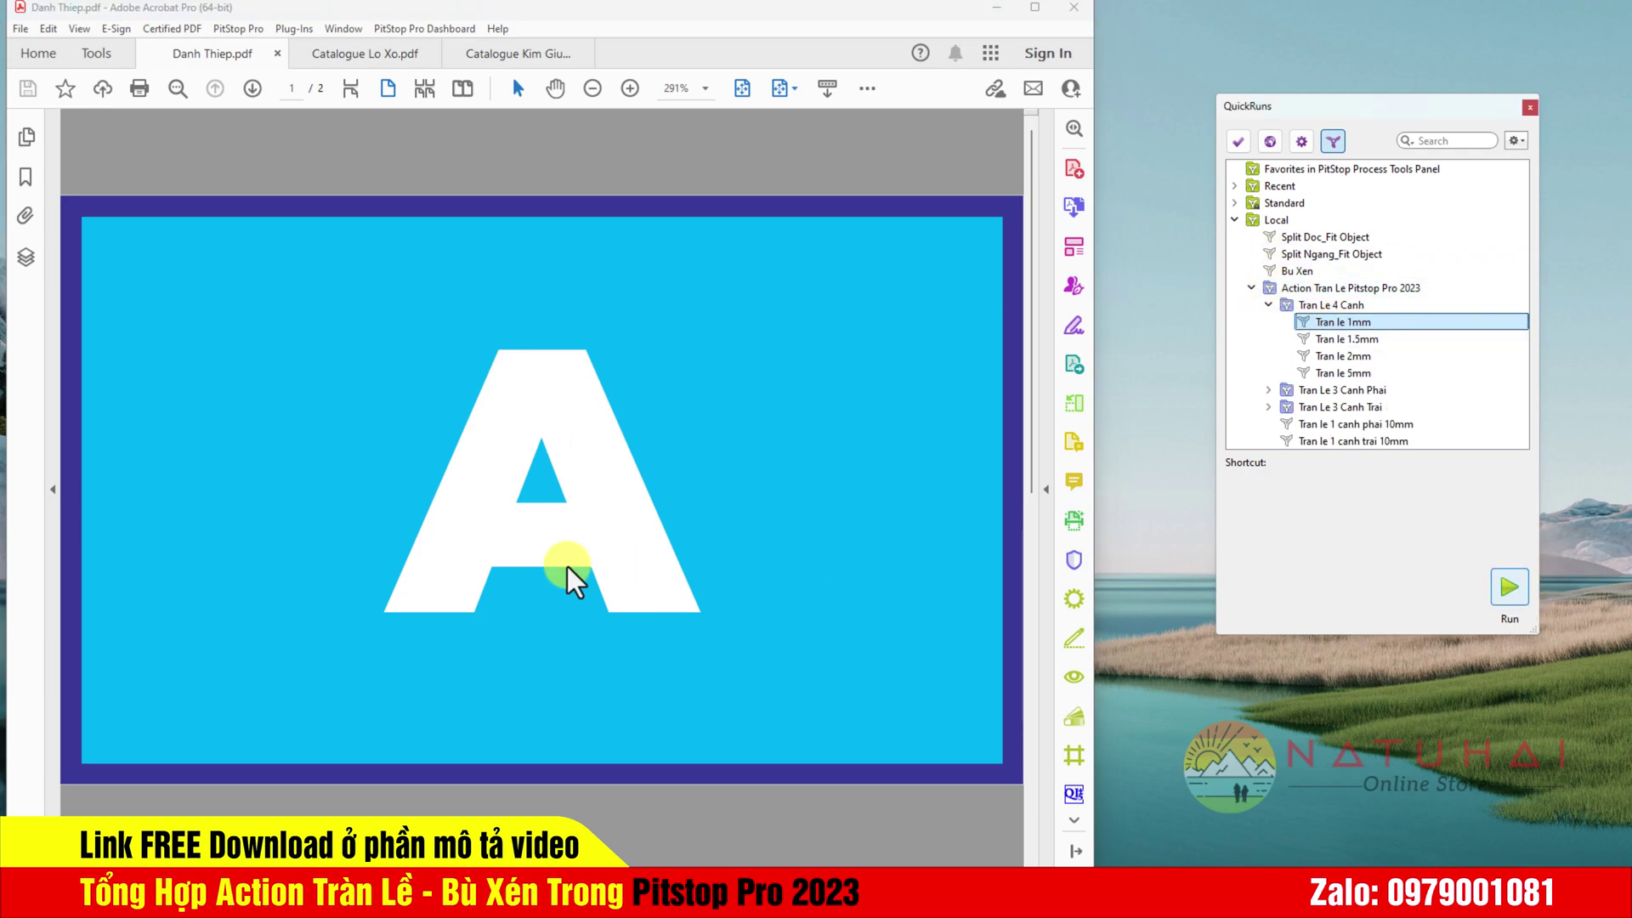
{"action": "left_click", "coordinate": [846, 496]}
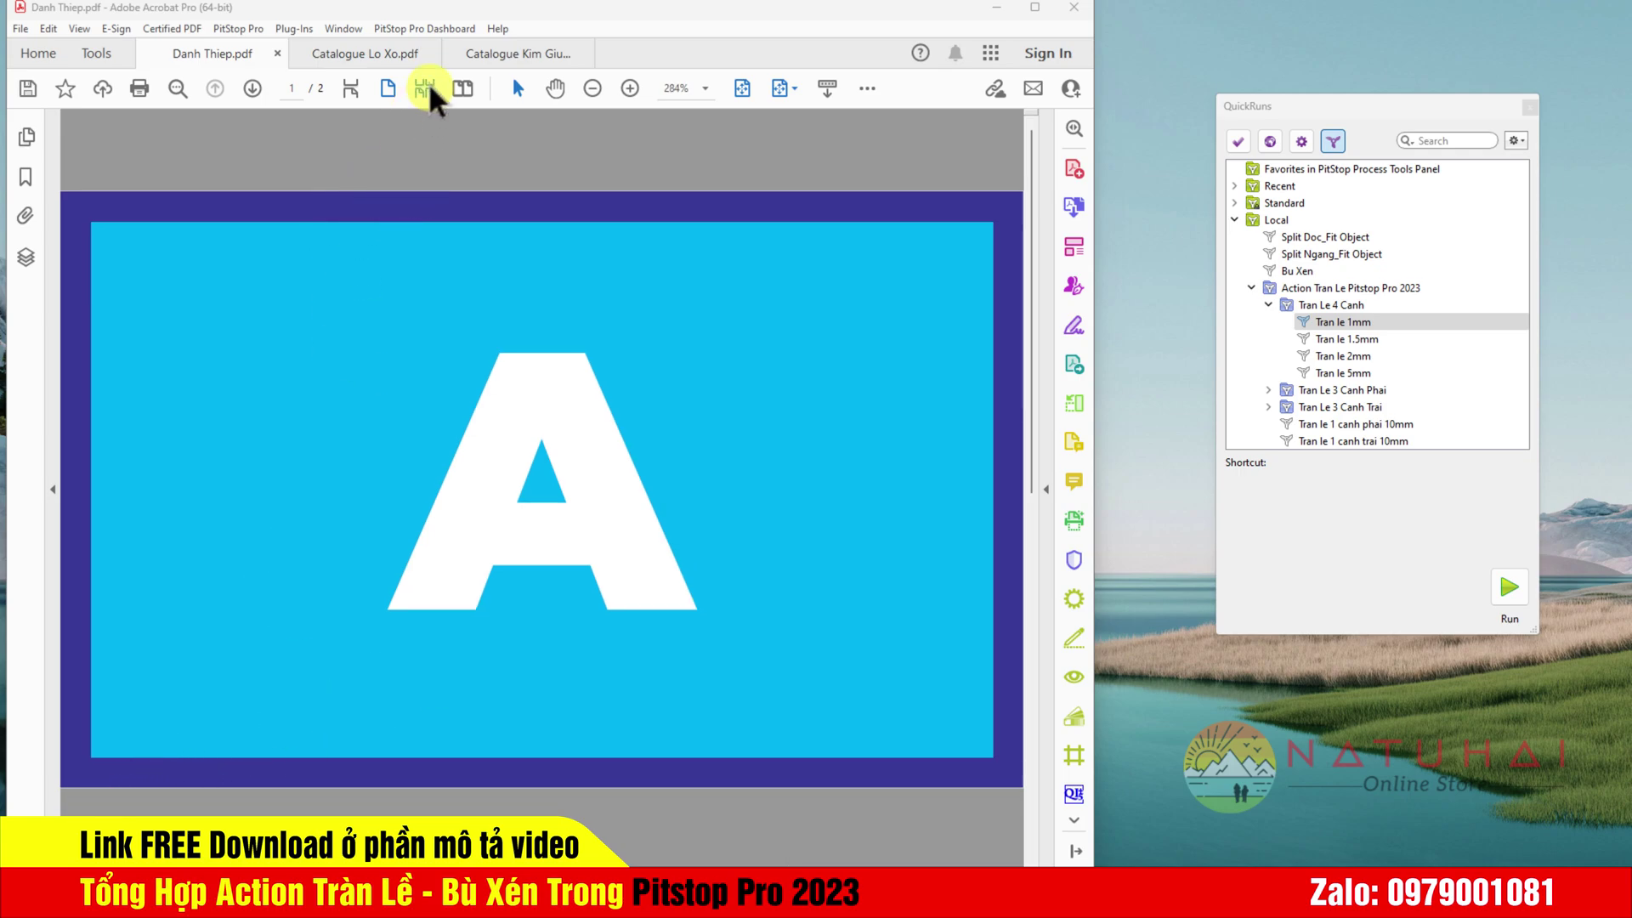
Step: View the two business card pages side by side, then one below the other in continuous scrolling
{"action": "left_click", "coordinate": [453, 84]}
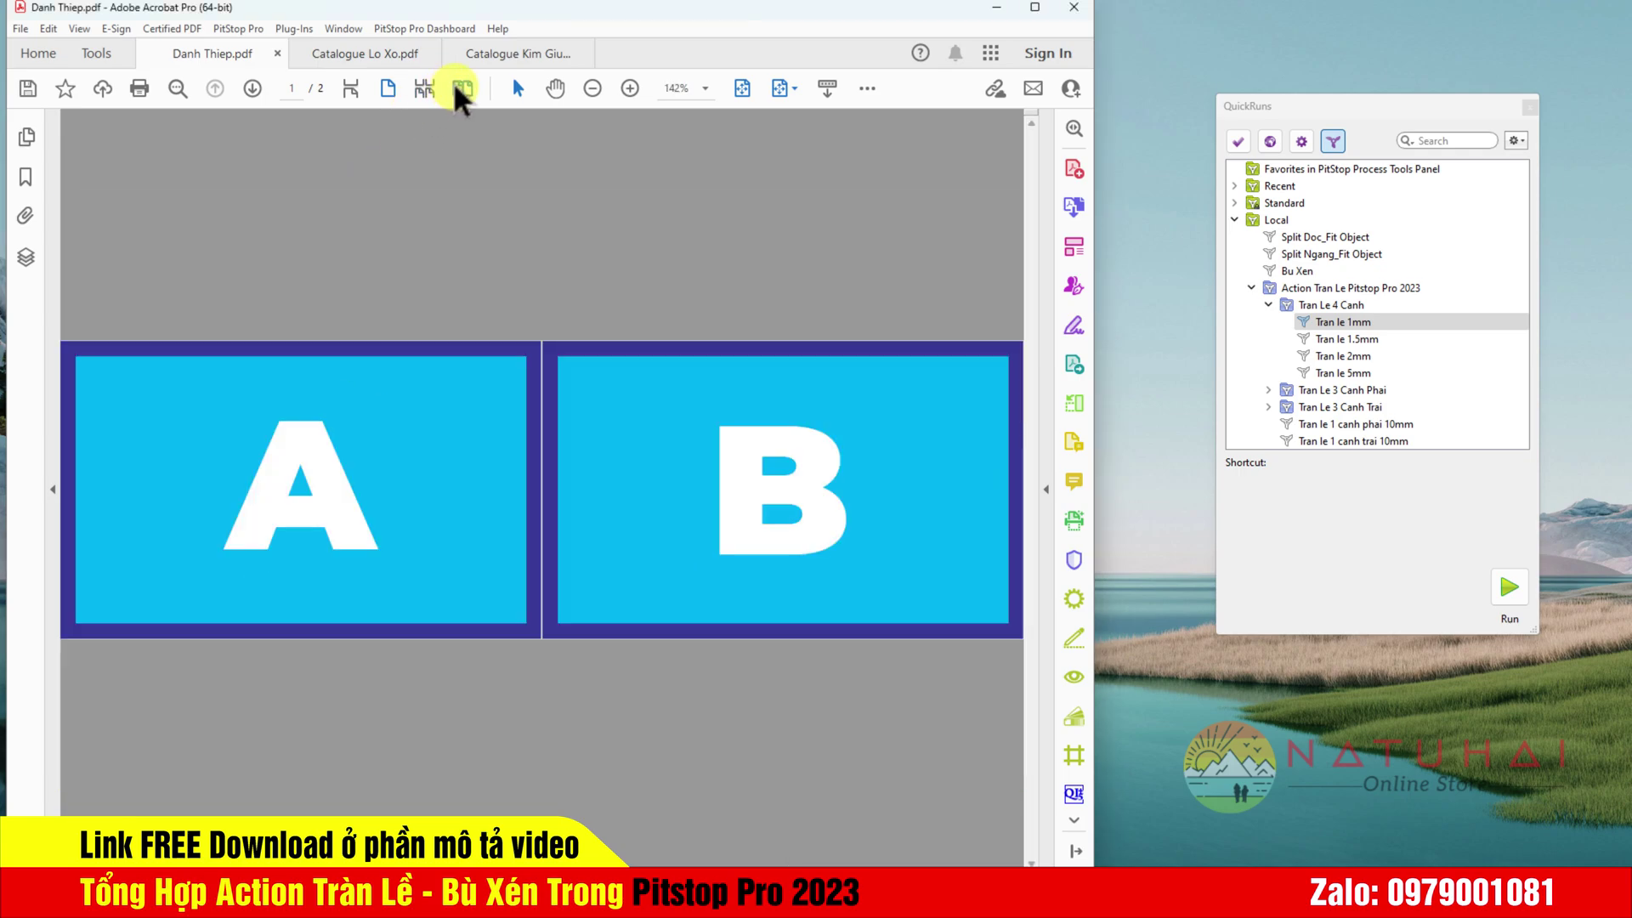
{"action": "left_click", "coordinate": [354, 85]}
{"action": "scroll", "coordinate": [449, 401], "scroll_direction": "down", "scroll_amount": 3}
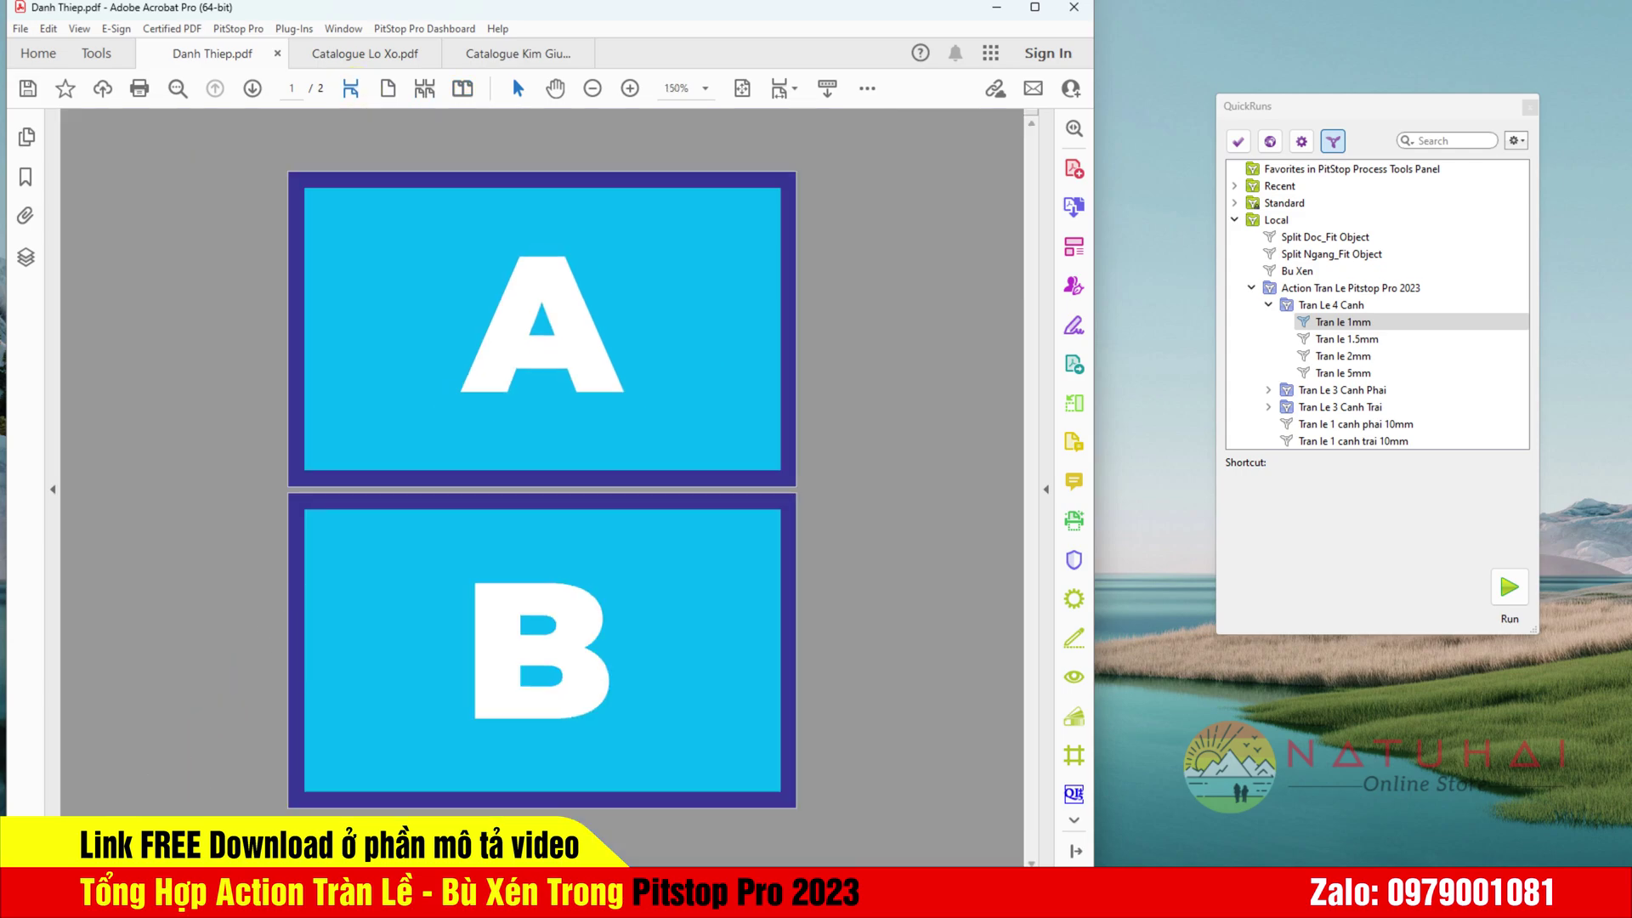
Step: Revert Danh Thiep.pdf to its previously saved version
{"action": "left_click", "coordinate": [29, 31]}
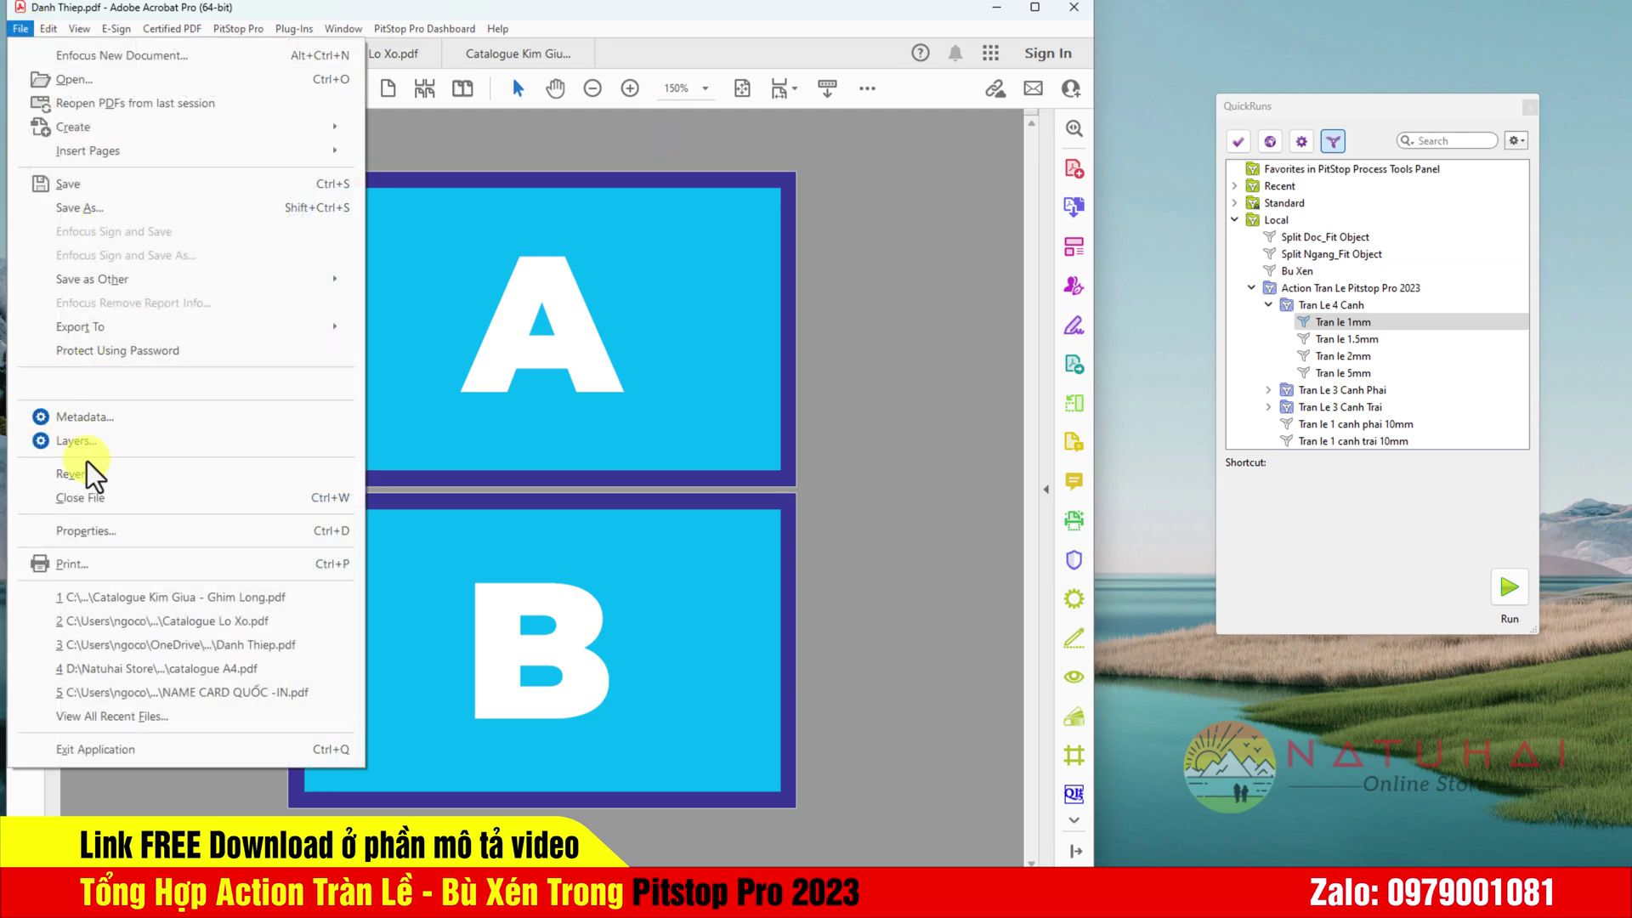
{"action": "left_click", "coordinate": [84, 474]}
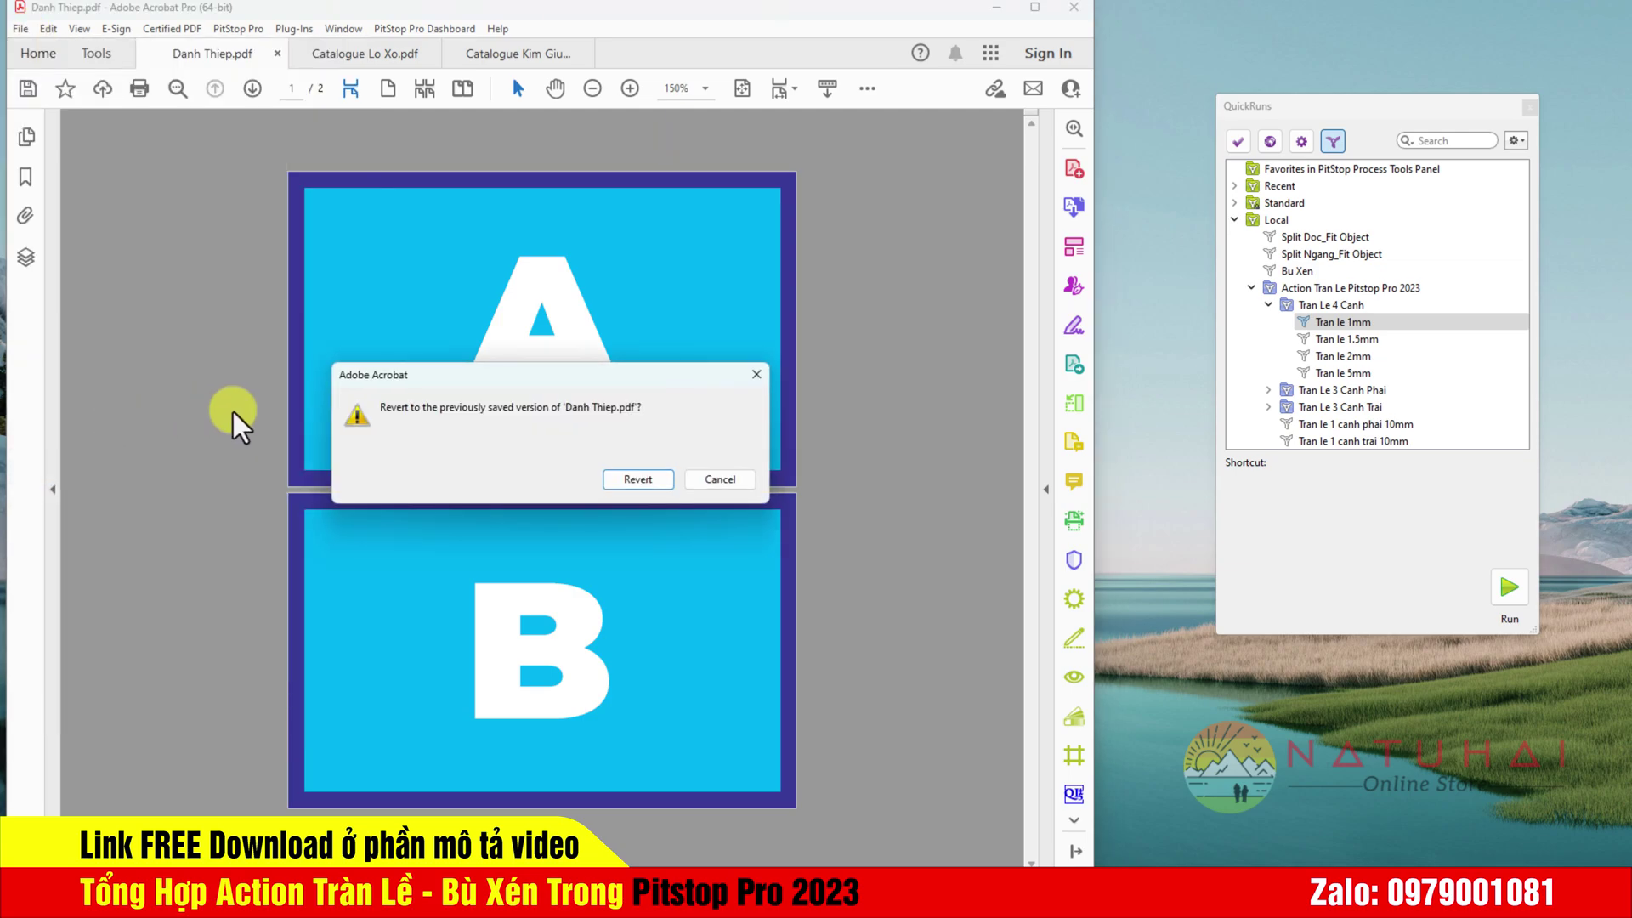
{"action": "left_click", "coordinate": [630, 486]}
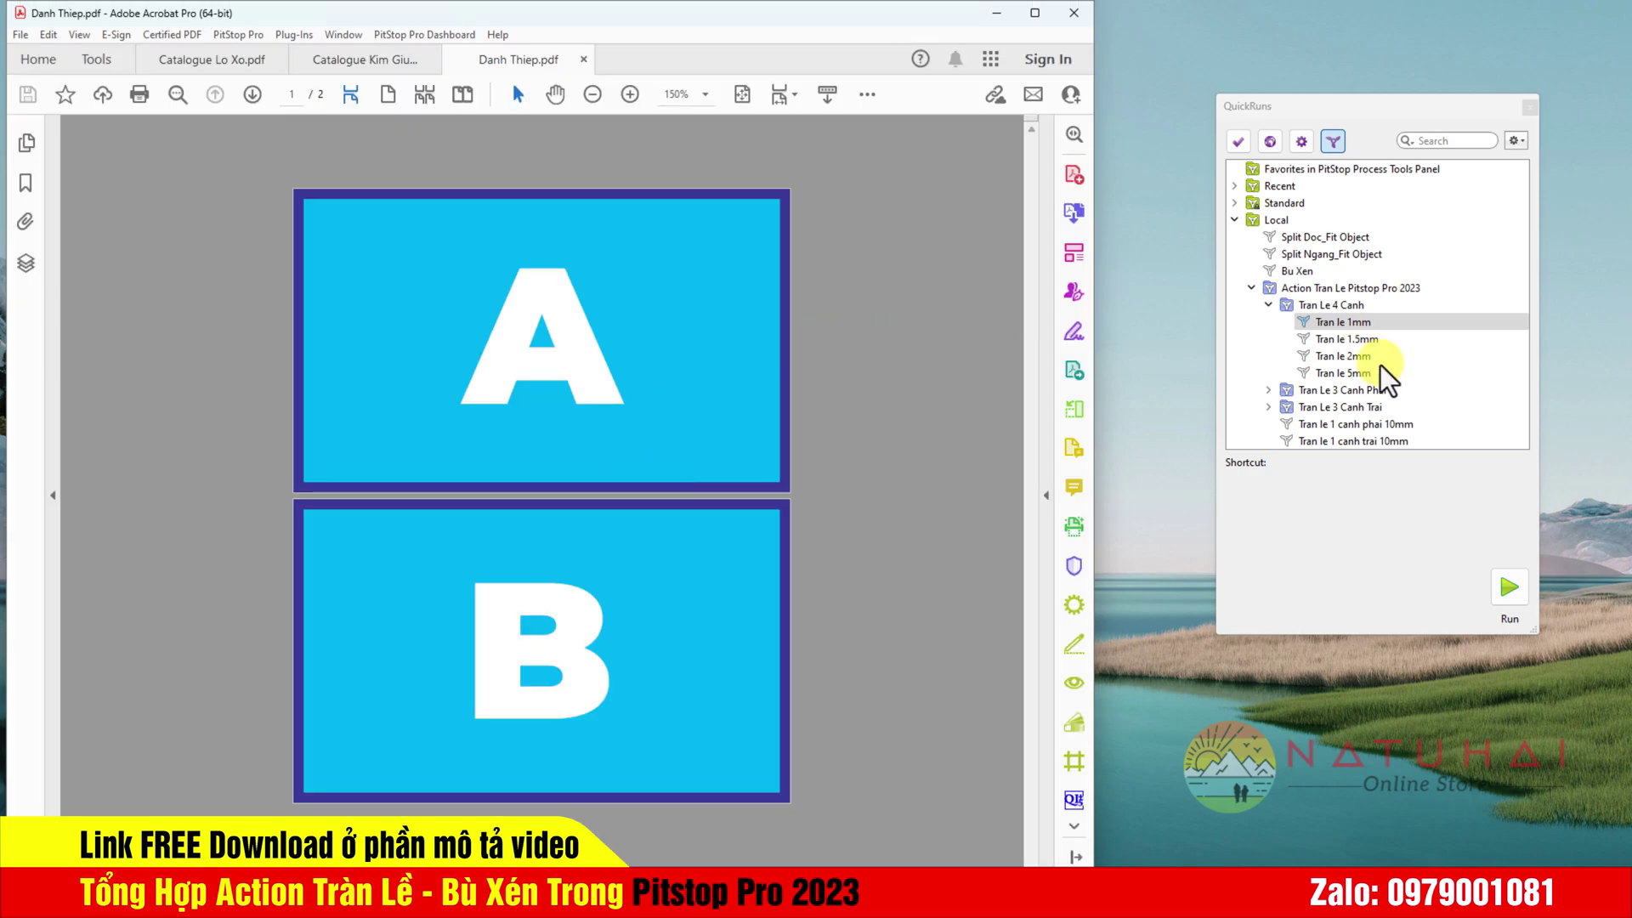
Step: Run the Tran le 1.5mm QuickRun from Tran Le 4 Canh on Danh Thiep.pdf, then revert to the saved version
{"action": "left_click", "coordinate": [1338, 340]}
{"action": "left_click", "coordinate": [1510, 586]}
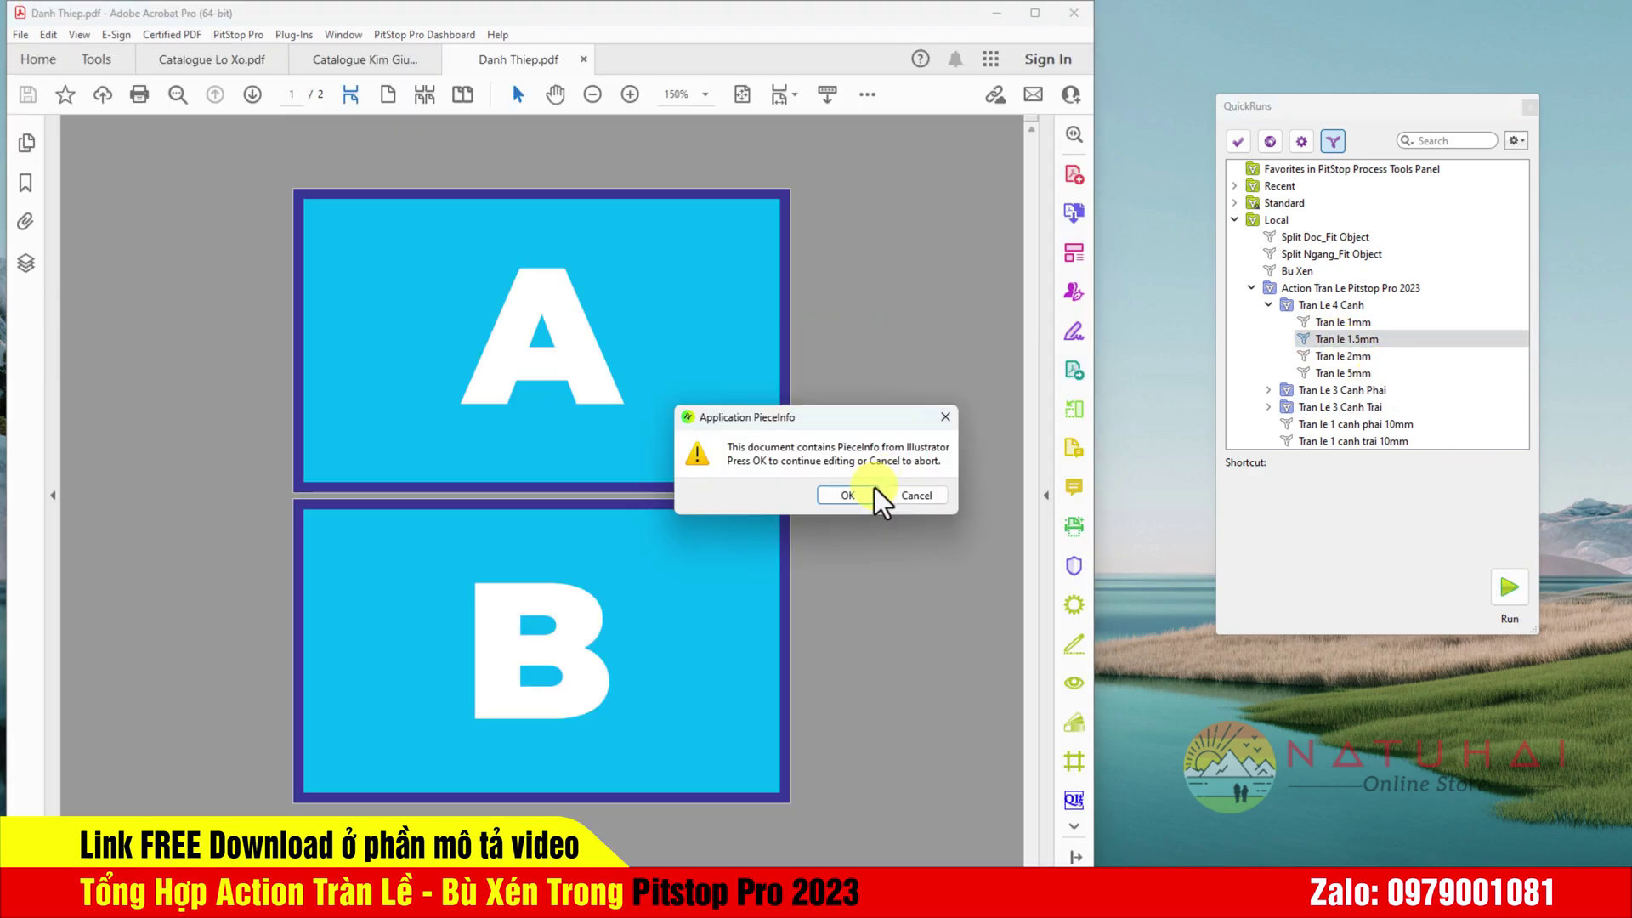
{"action": "left_click", "coordinate": [874, 487]}
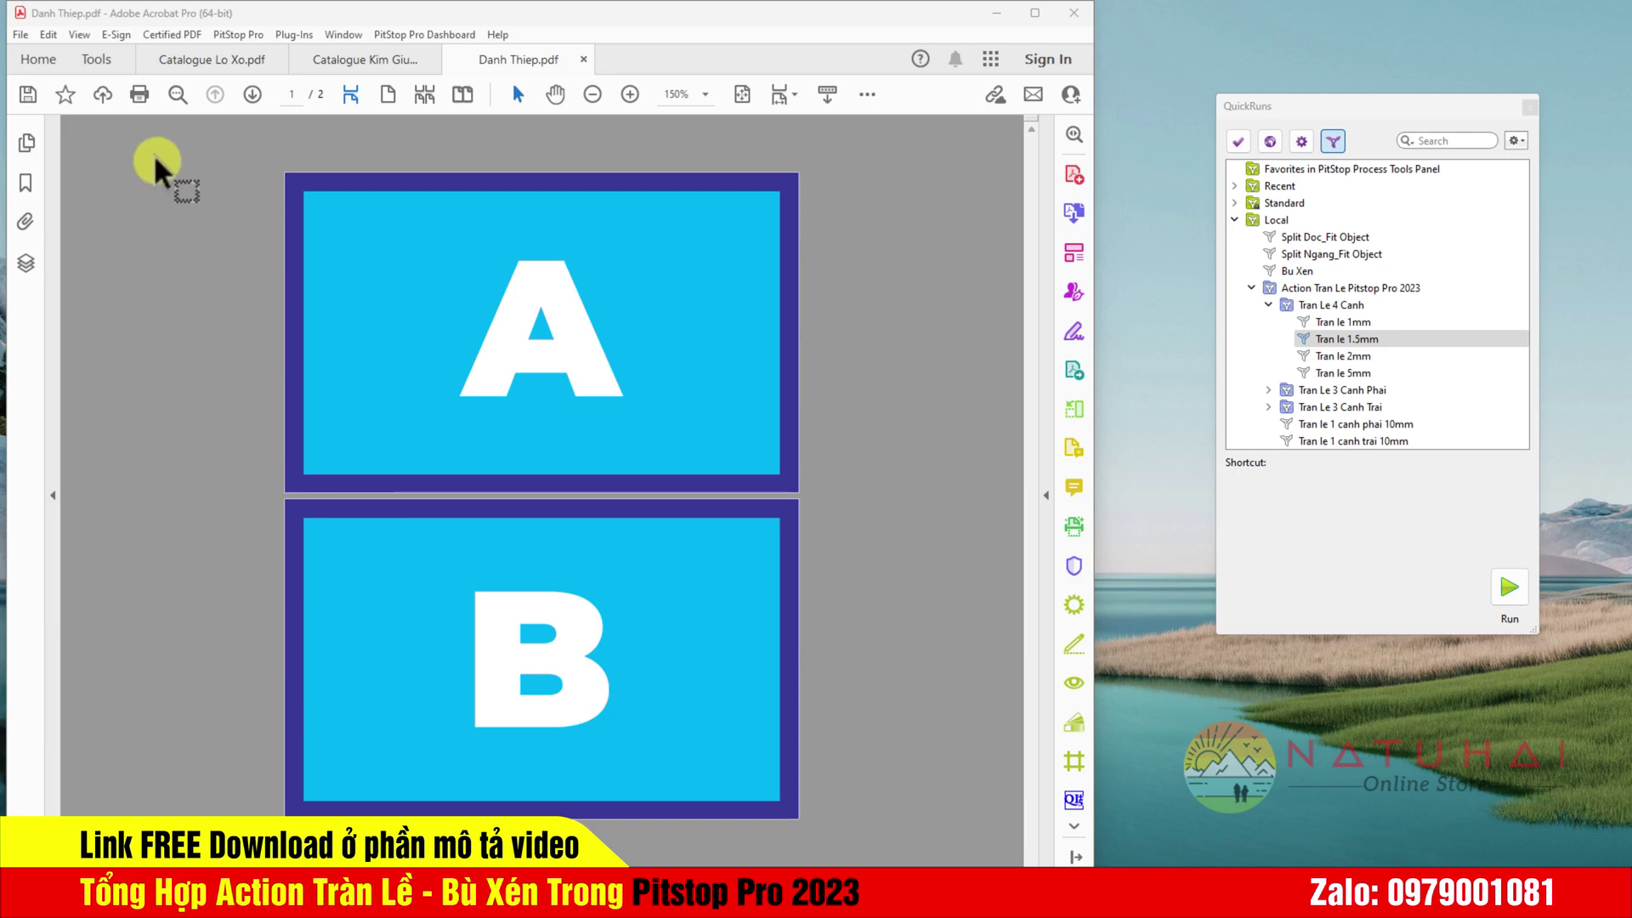
{"action": "left_click", "coordinate": [20, 36]}
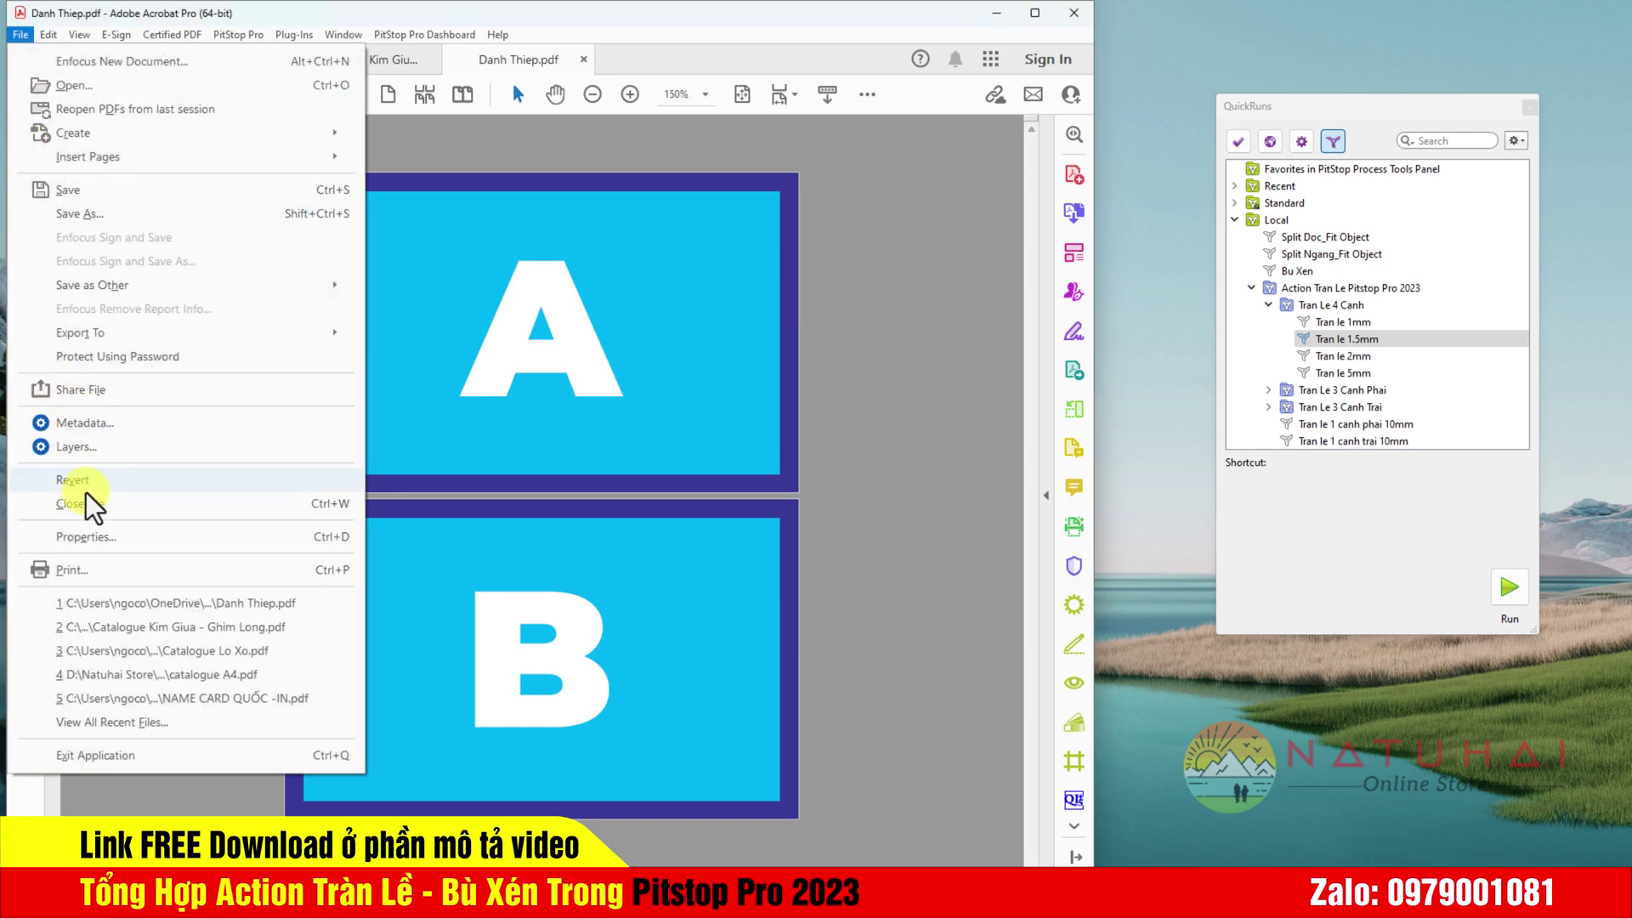
{"action": "left_click", "coordinate": [77, 480]}
{"action": "left_click", "coordinate": [638, 485]}
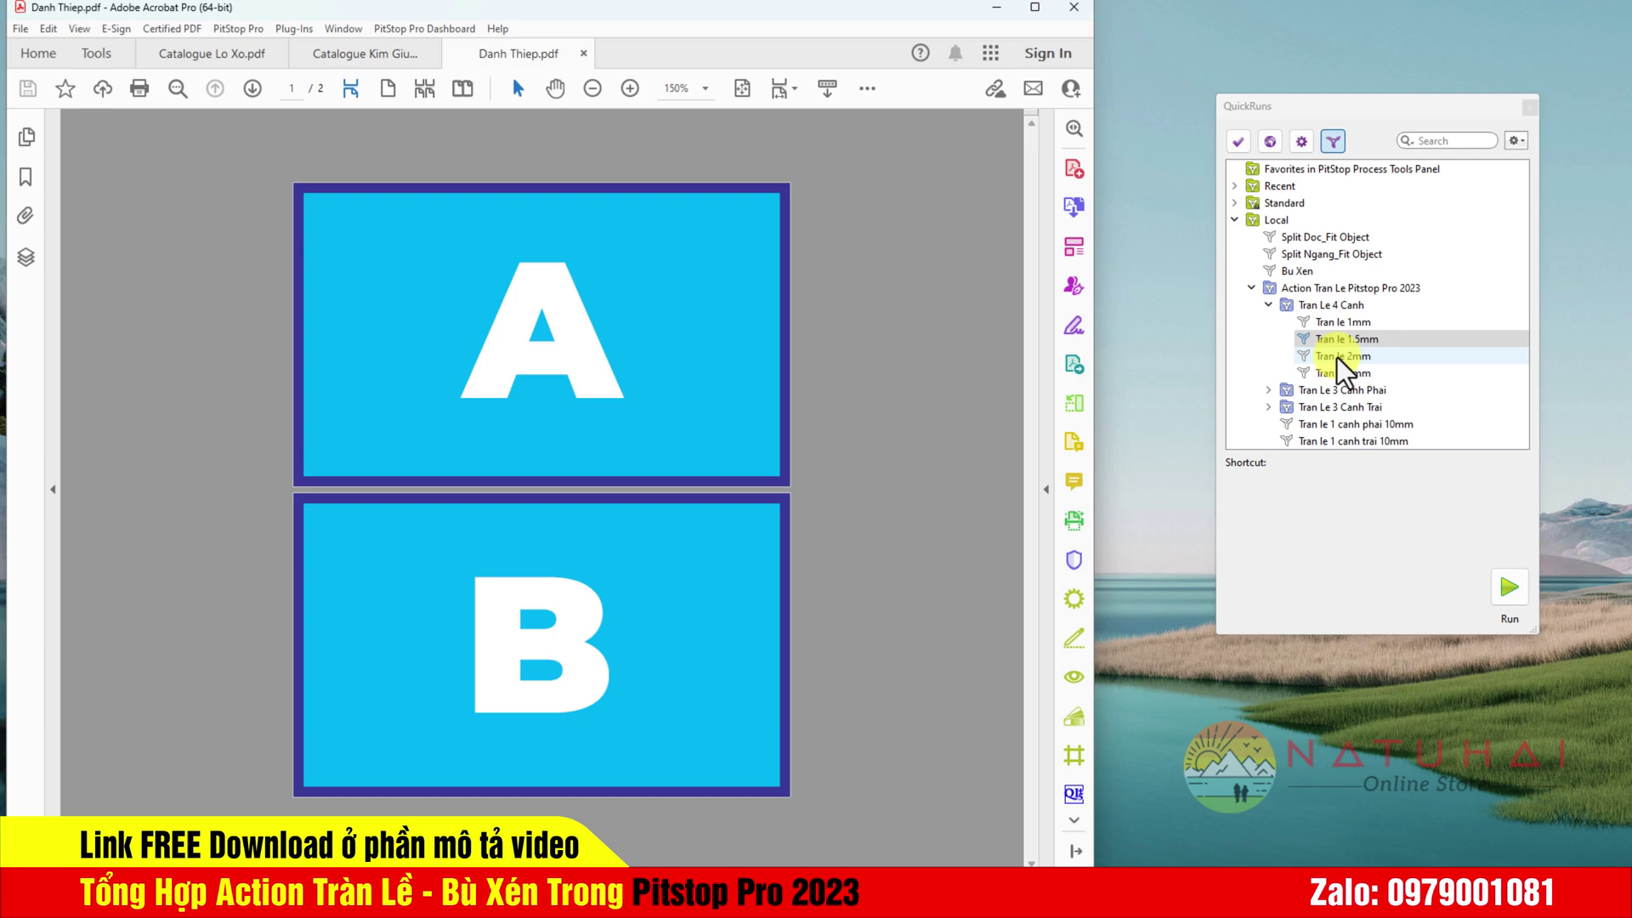
Step: Run the Tran le 2mm QuickRun from Tran Le 4 Canh on the business card, then revert to the saved version
{"action": "left_click", "coordinate": [1338, 357]}
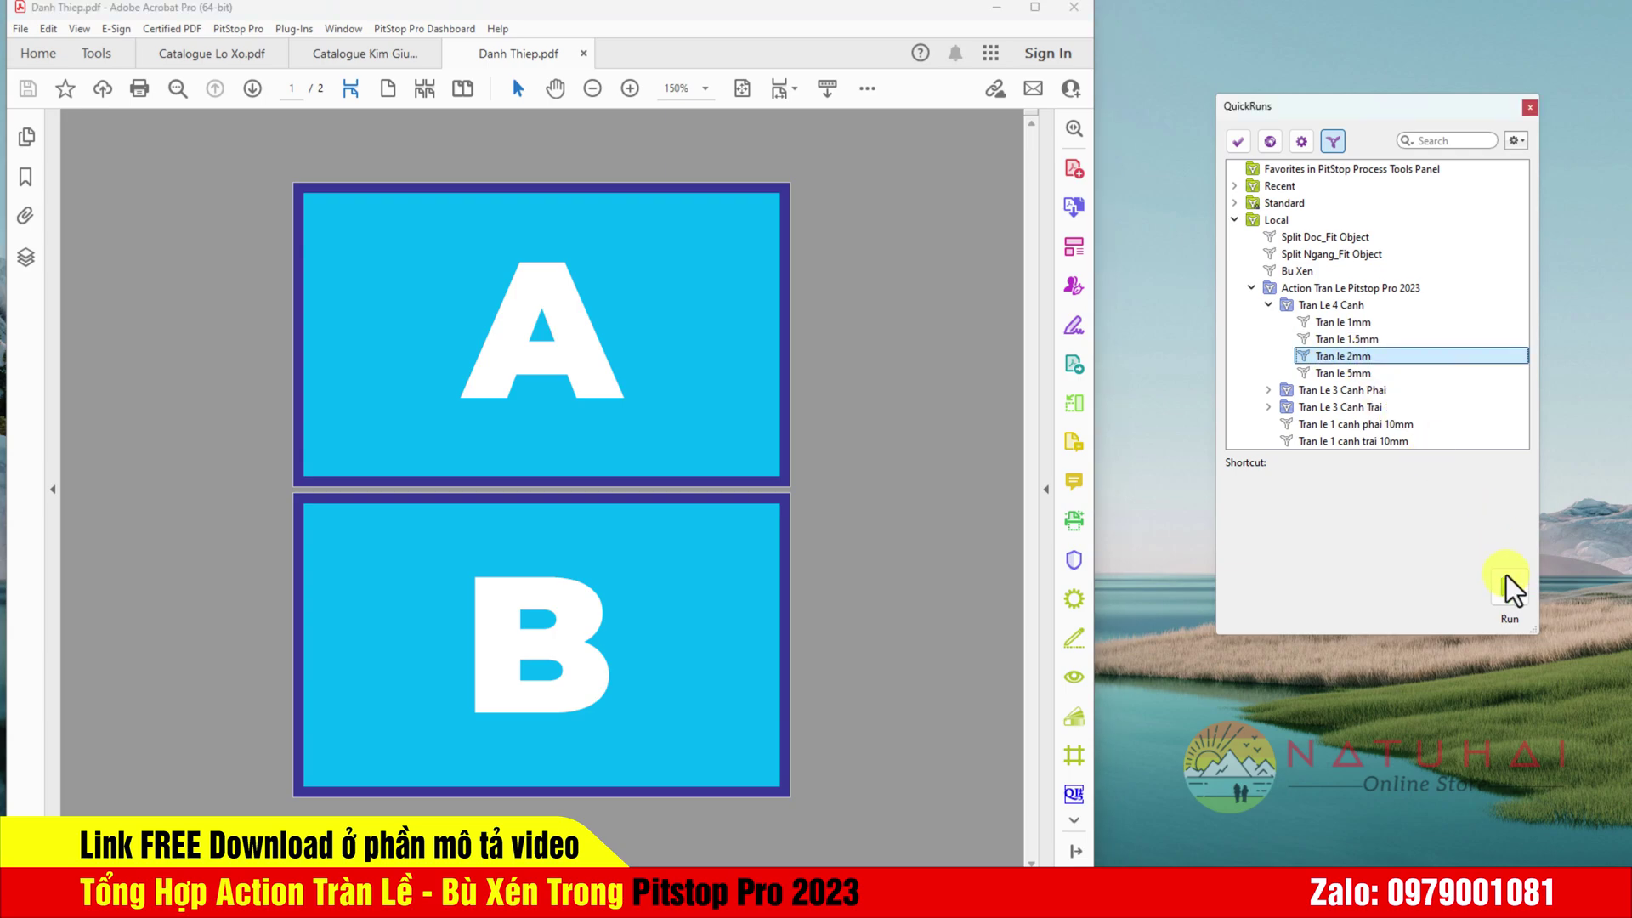
{"action": "left_click", "coordinate": [1509, 587]}
{"action": "left_click", "coordinate": [832, 496]}
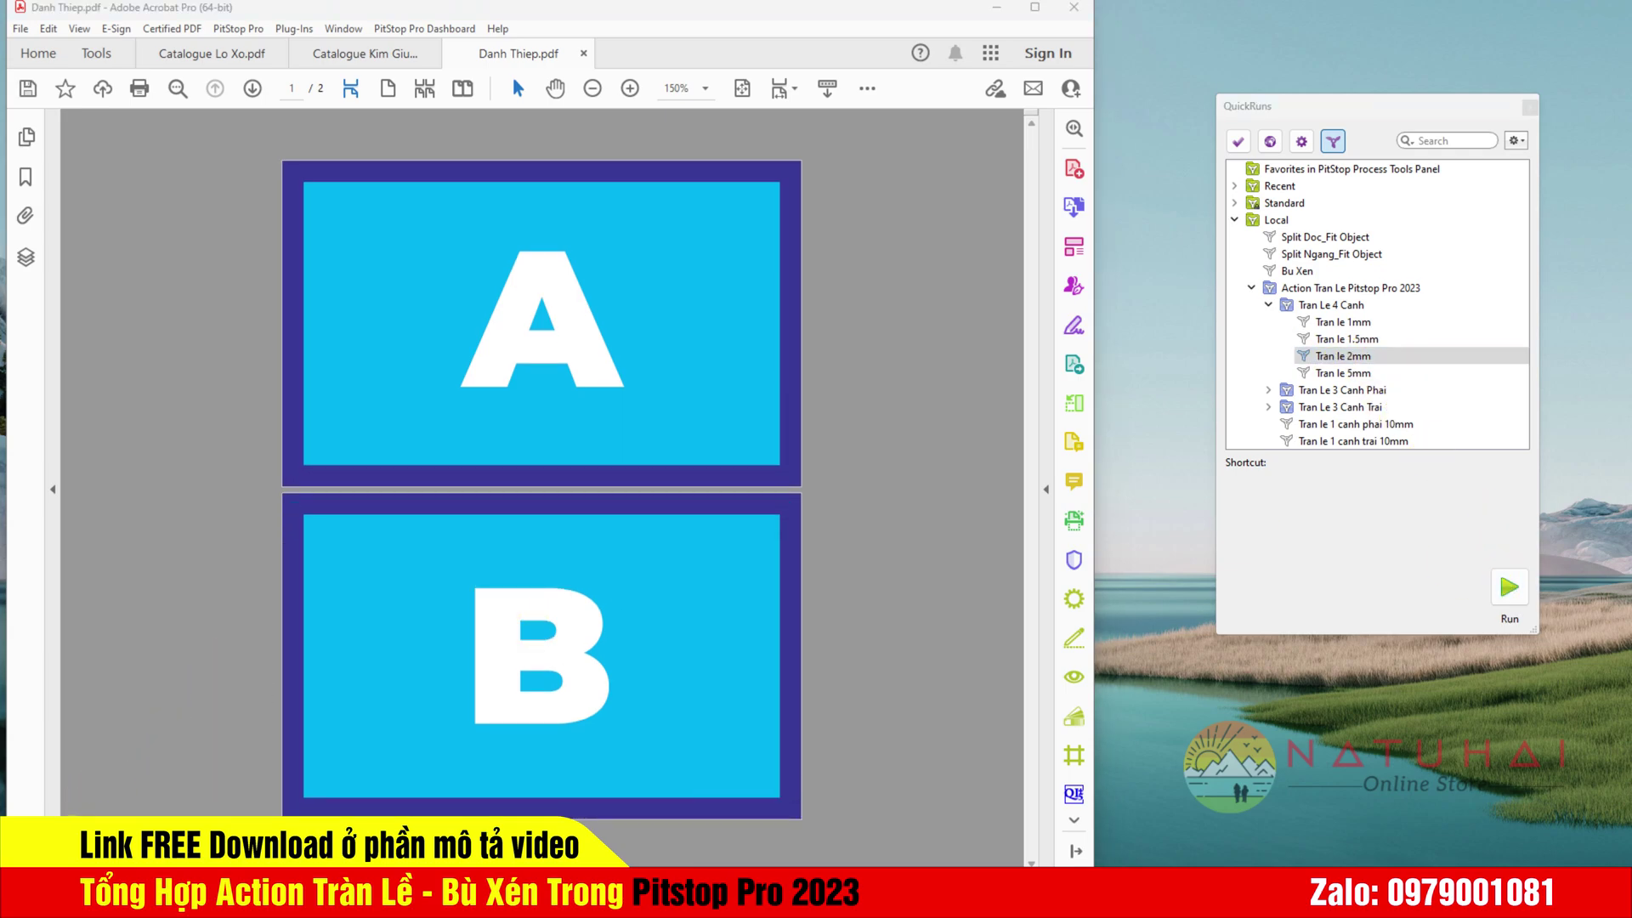
{"action": "left_click", "coordinate": [24, 33]}
{"action": "left_click", "coordinate": [89, 472]}
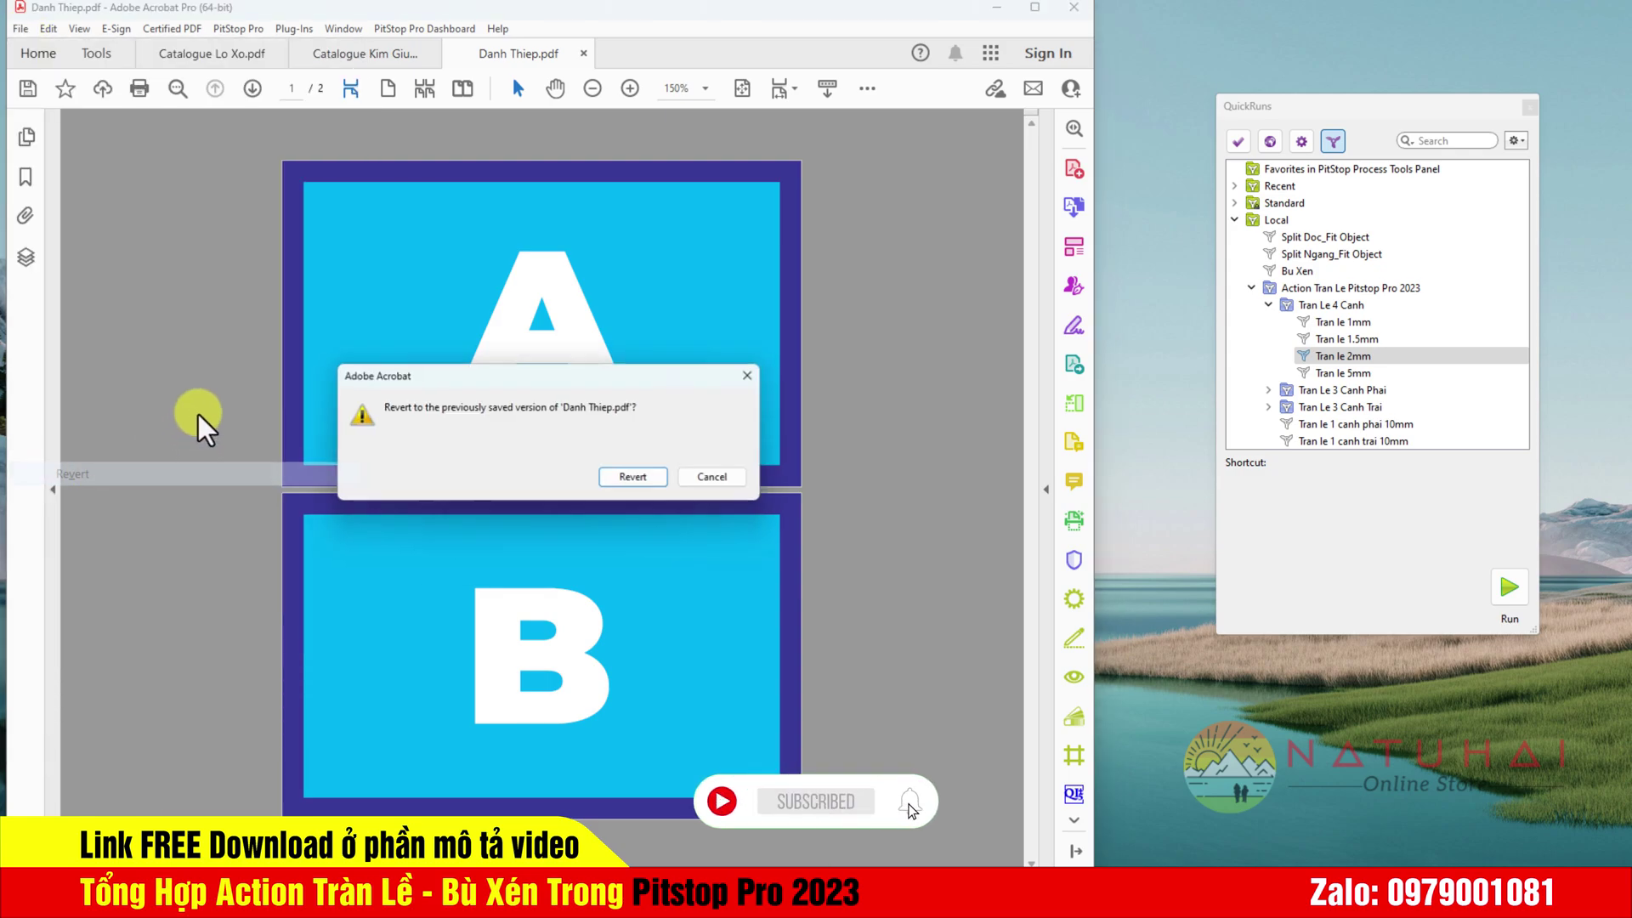
{"action": "left_click", "coordinate": [637, 477]}
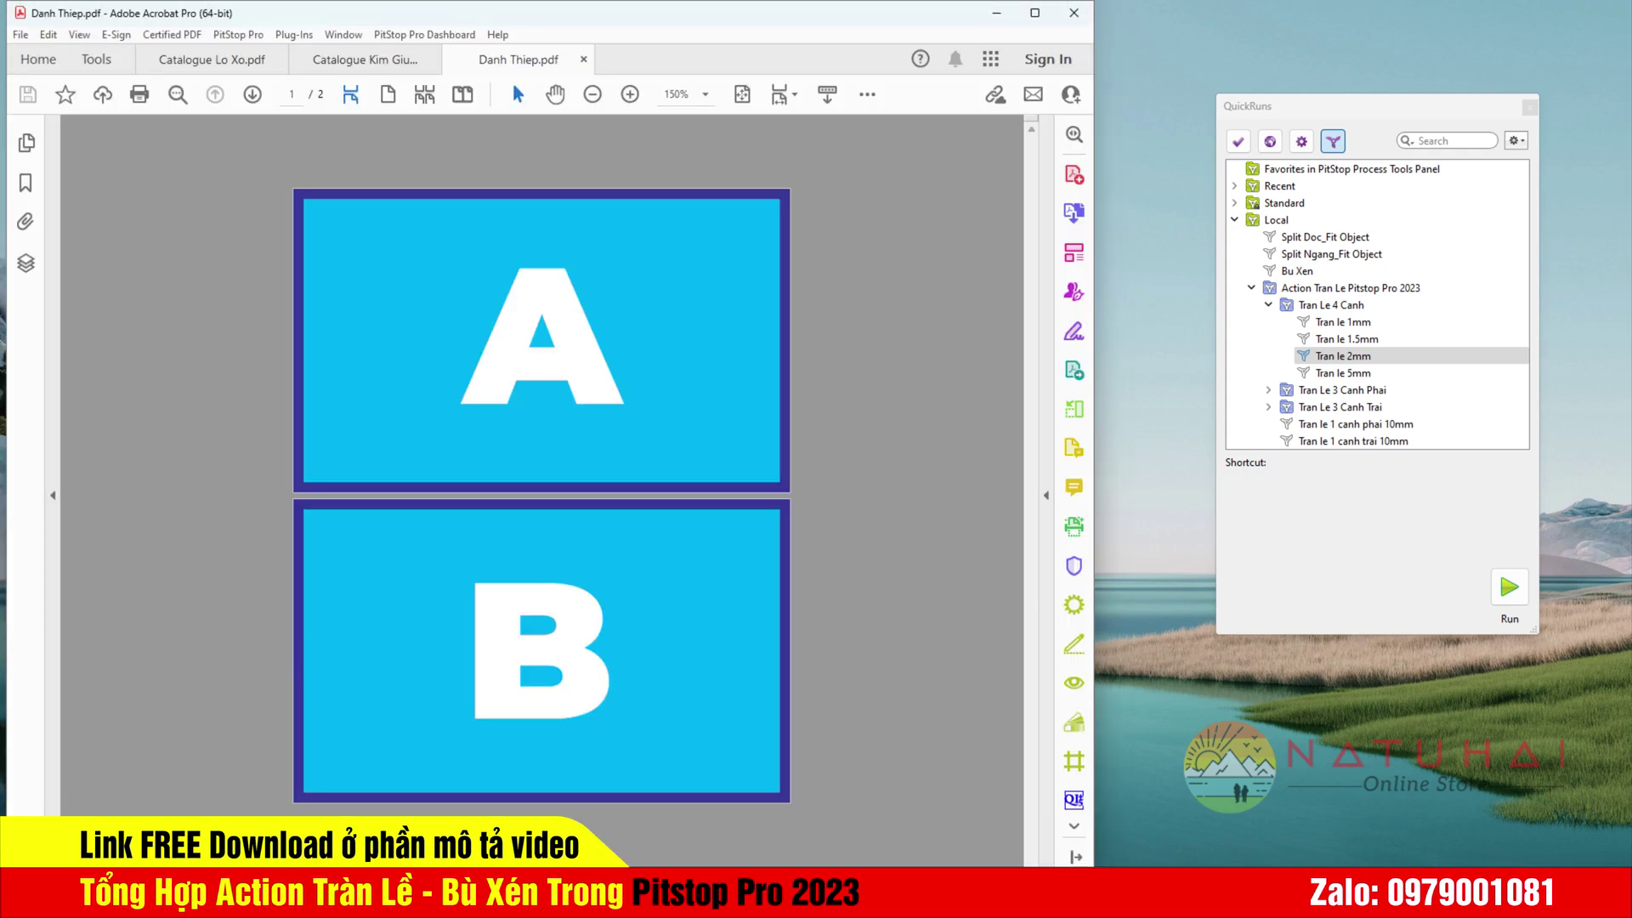
Step: Run the Tran le 5mm QuickRun from Tran Le 4 Canh on the business card, then revert to the saved version
{"action": "left_click", "coordinate": [1348, 373]}
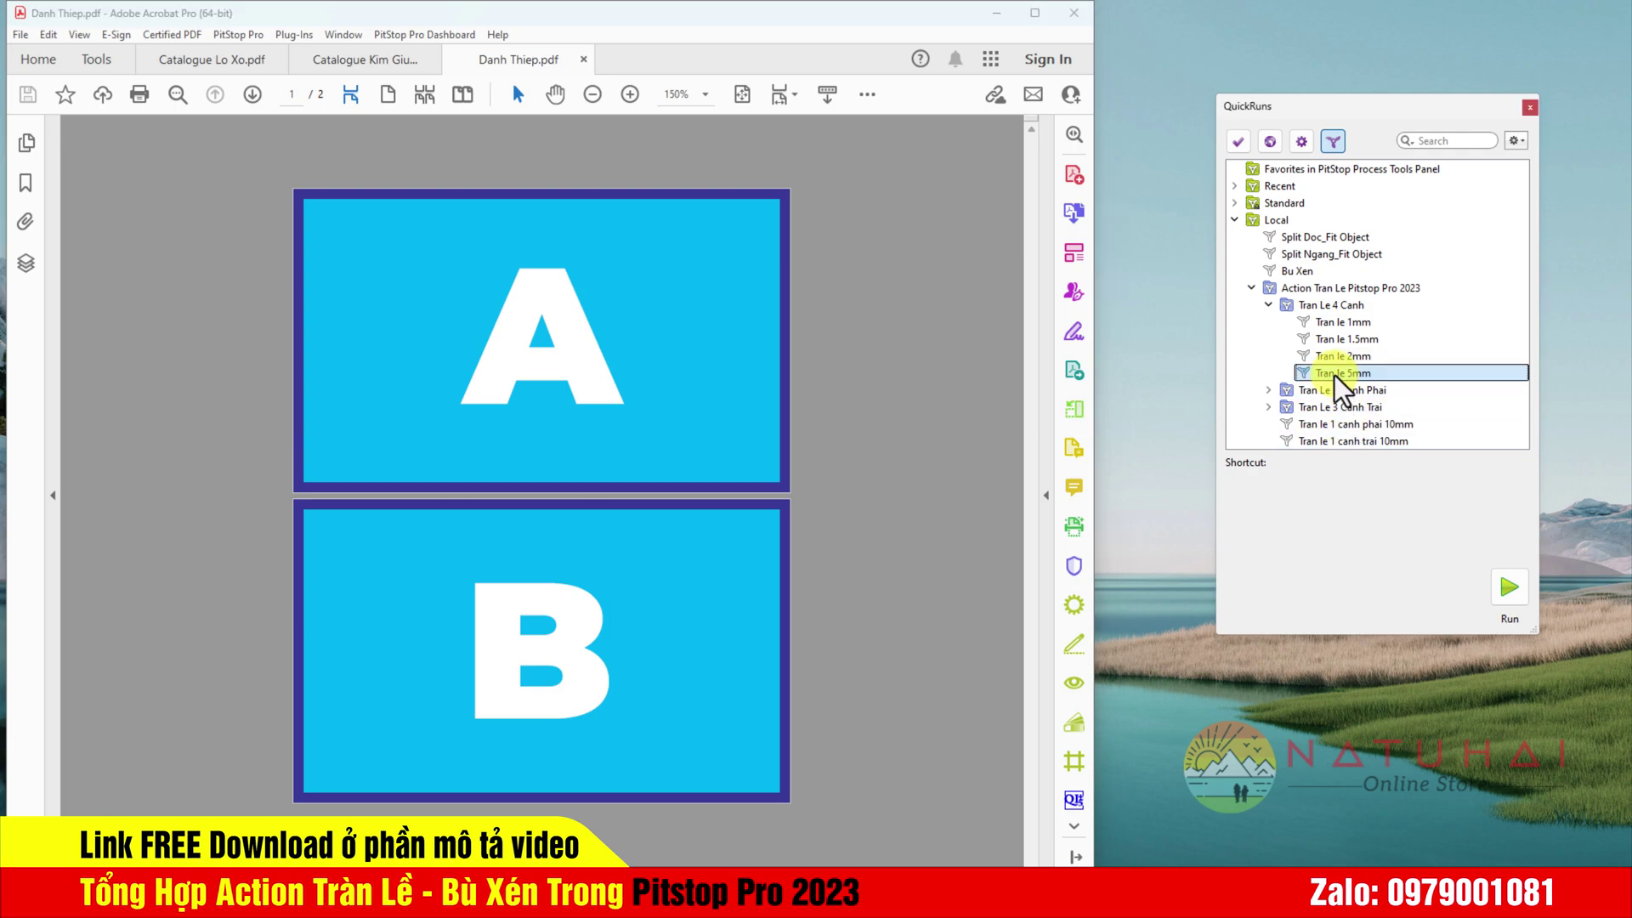
{"action": "left_click", "coordinate": [1510, 586]}
{"action": "left_click", "coordinate": [840, 496]}
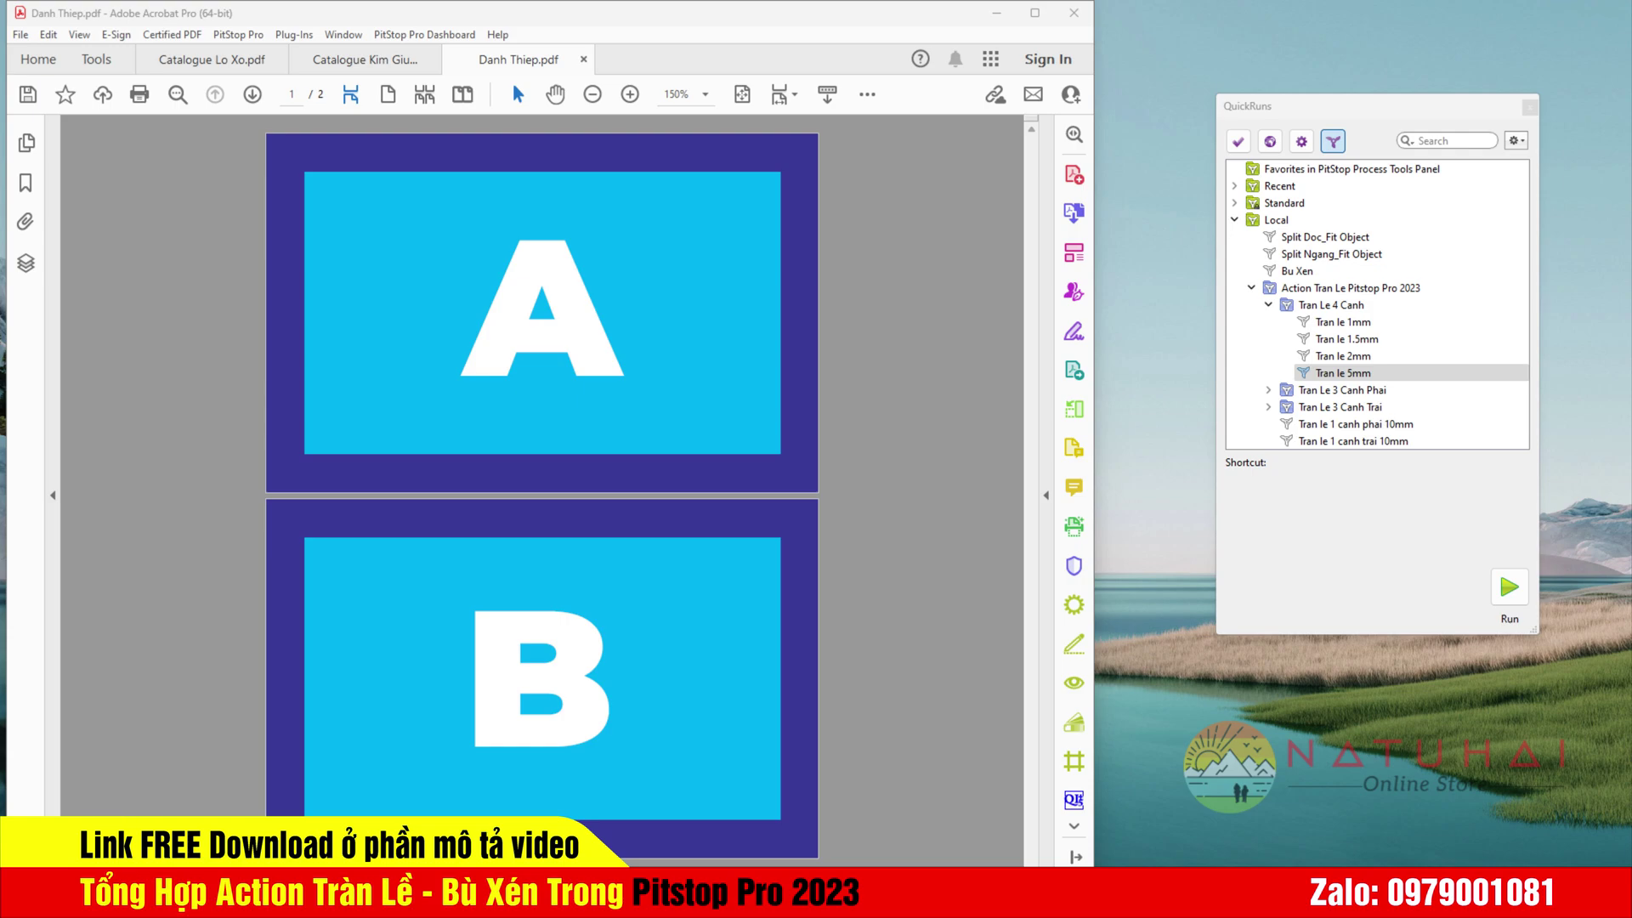
{"action": "left_click", "coordinate": [21, 35]}
{"action": "left_click", "coordinate": [82, 477]}
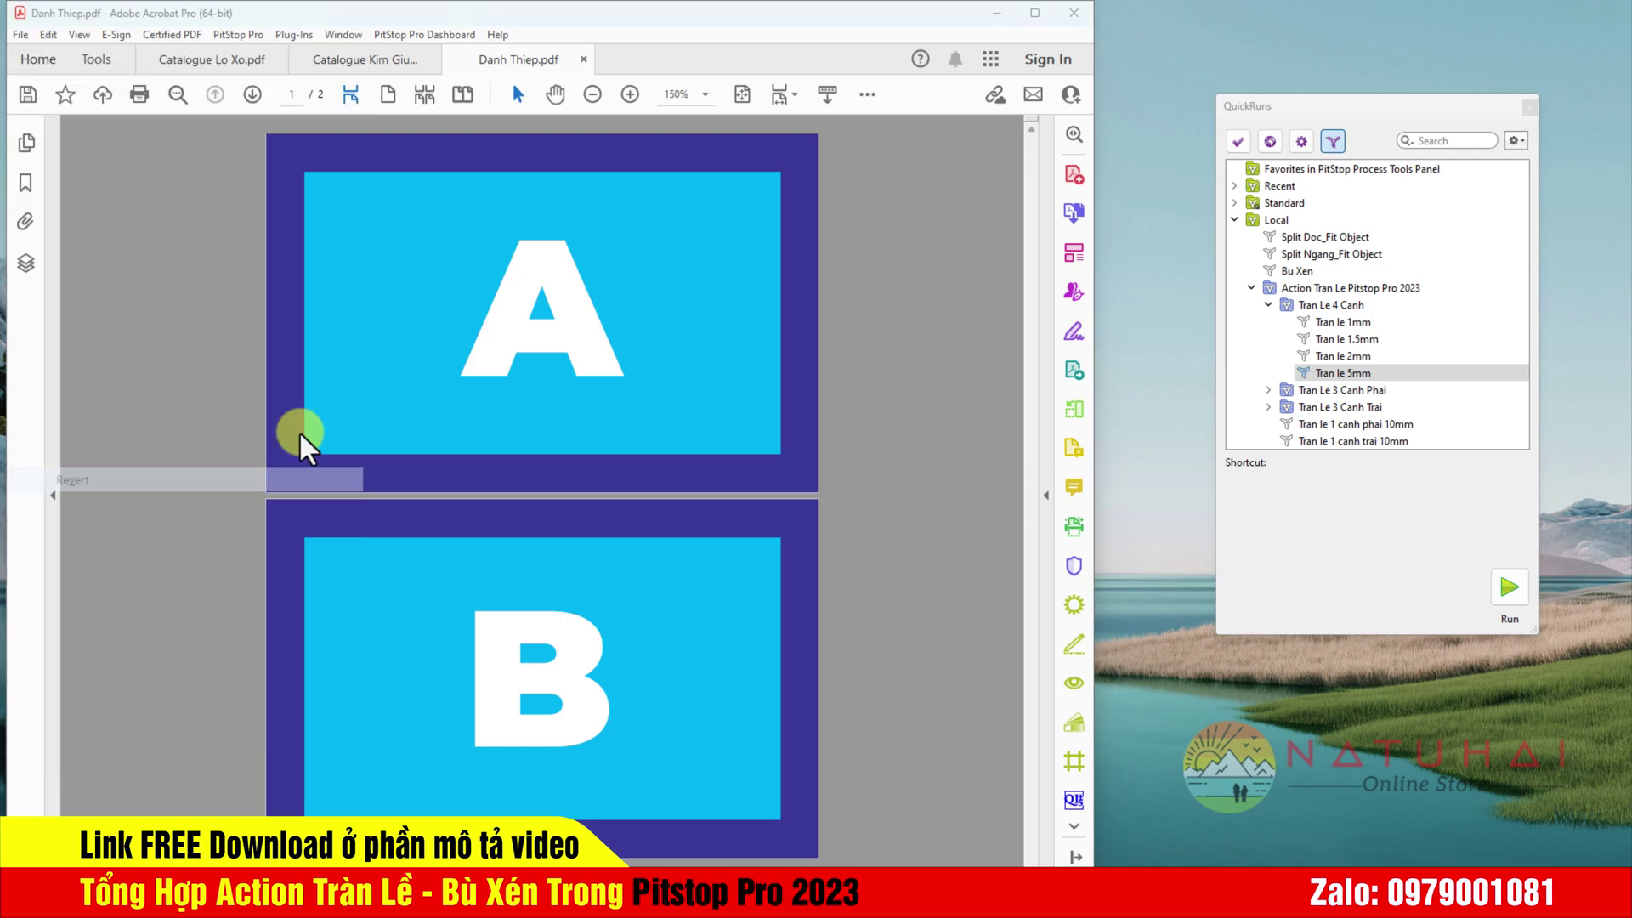
{"action": "left_click", "coordinate": [658, 485]}
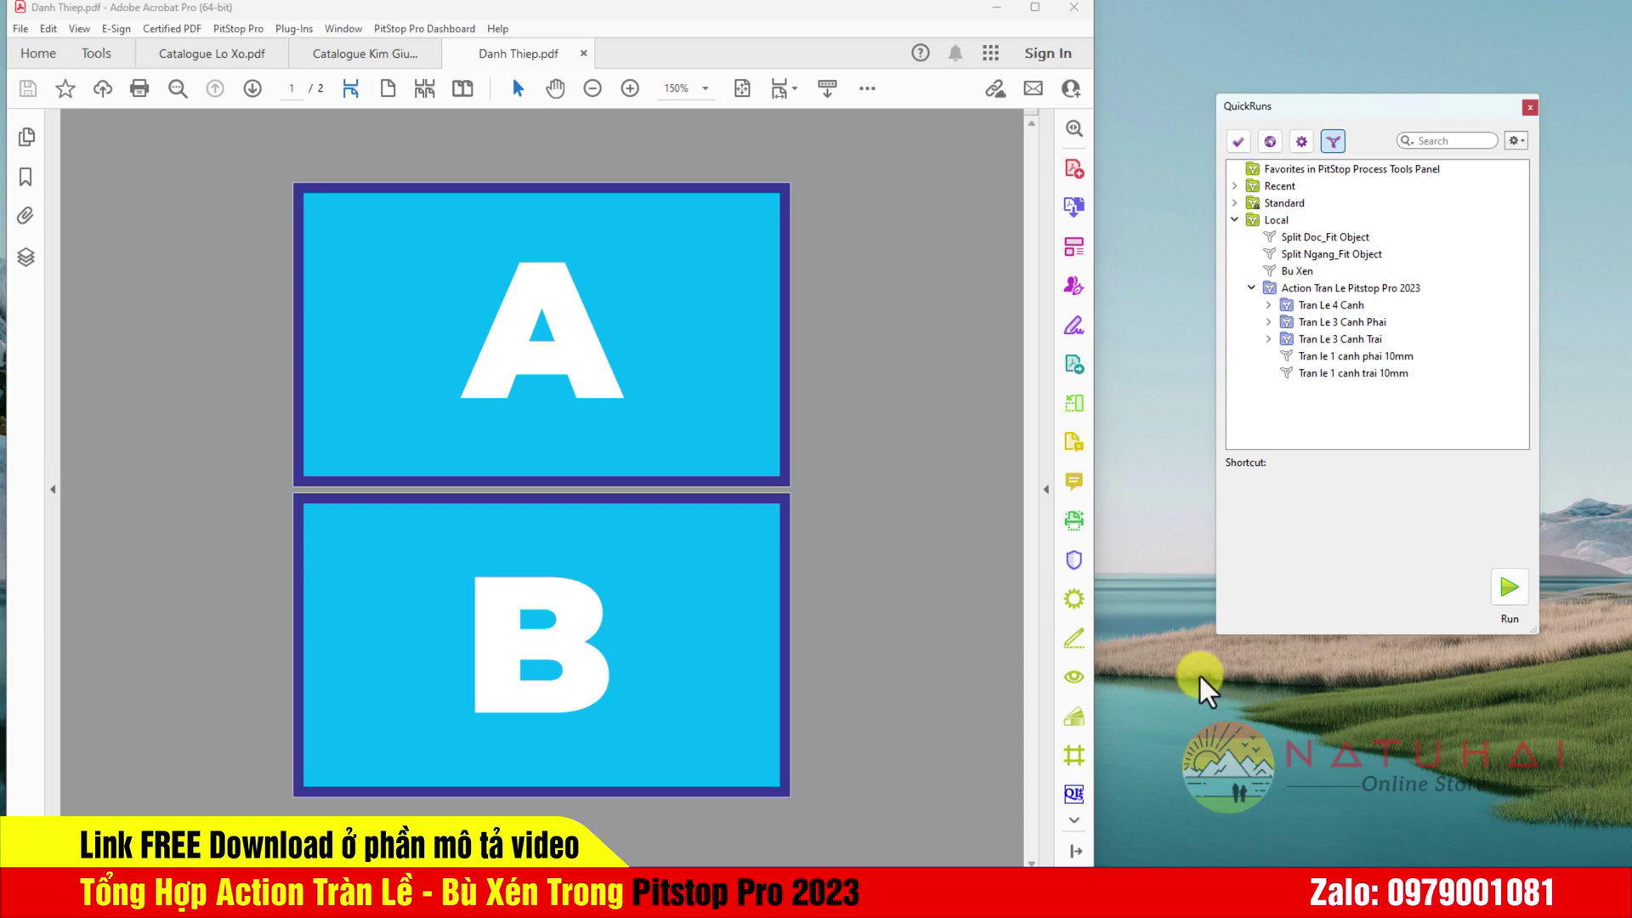
Step: Run the Tran le 1mm QuickRun from Tran Le 3 Canh Phai on Danh Thiep.pdf, then revert to the saved version
{"action": "left_click", "coordinate": [1352, 697]}
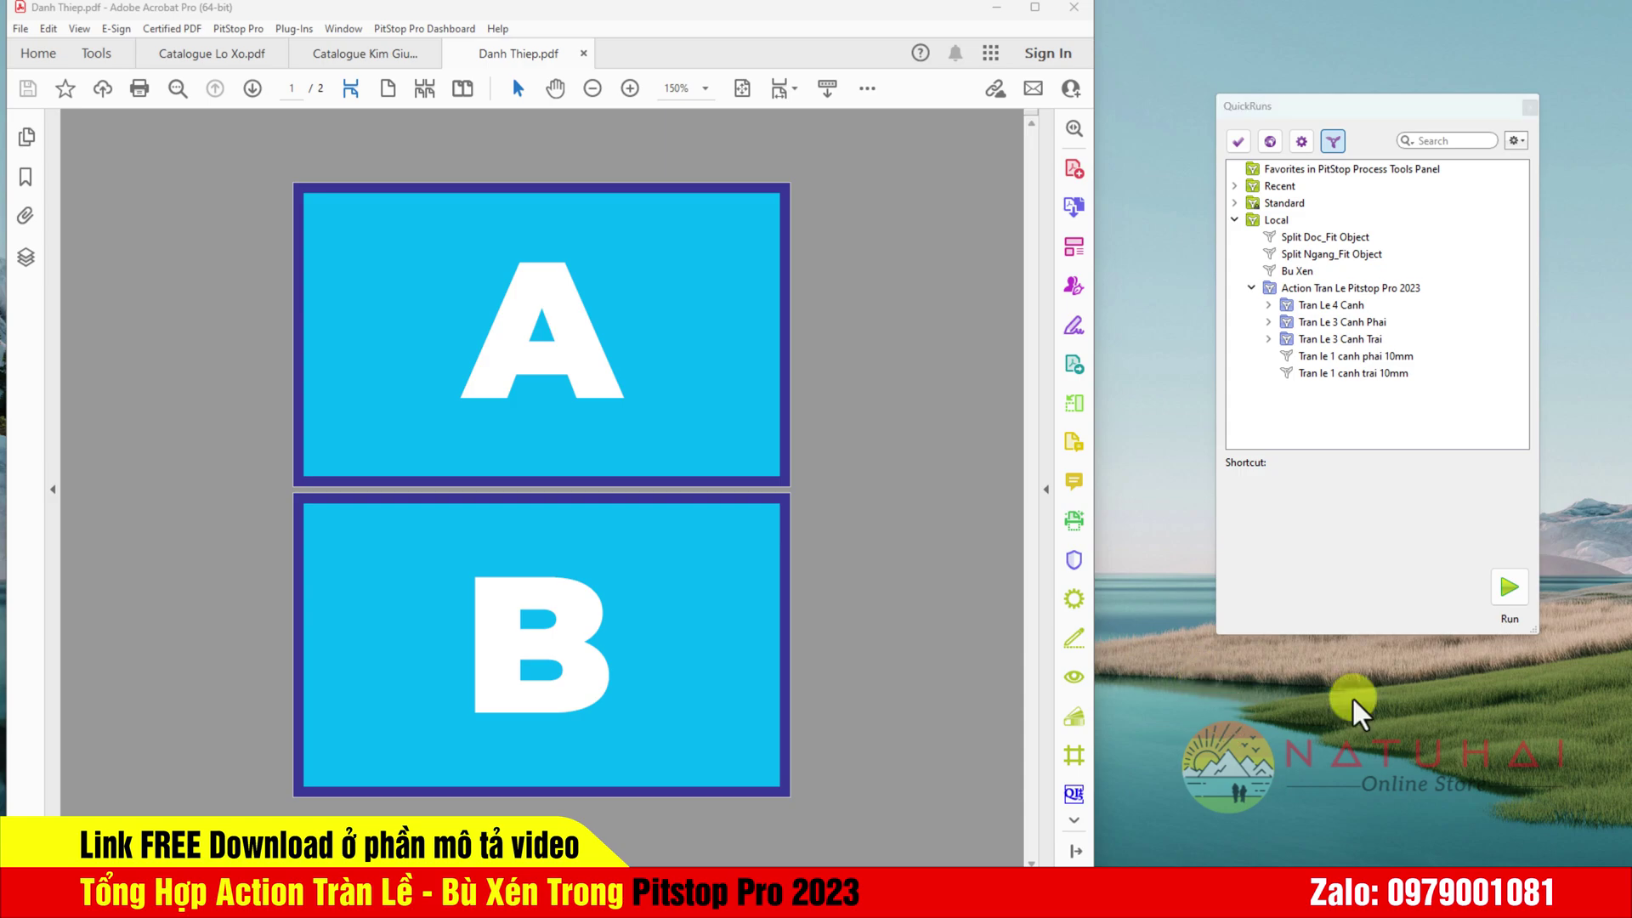
{"action": "left_click", "coordinate": [1270, 322]}
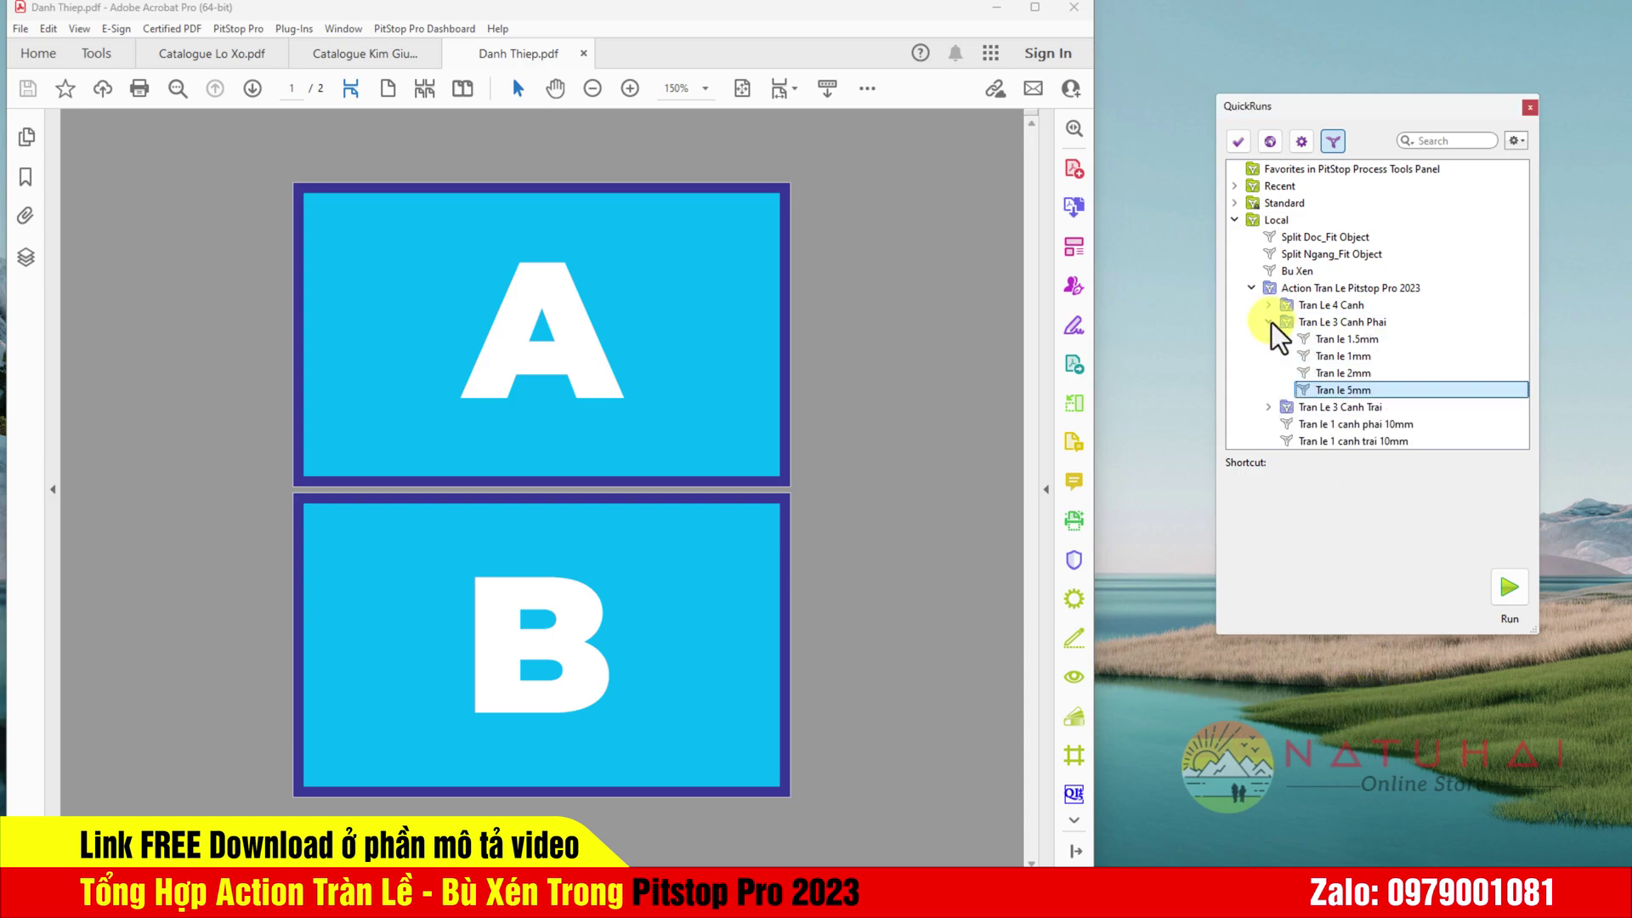
{"action": "left_click", "coordinate": [1349, 359]}
{"action": "left_click", "coordinate": [1507, 588]}
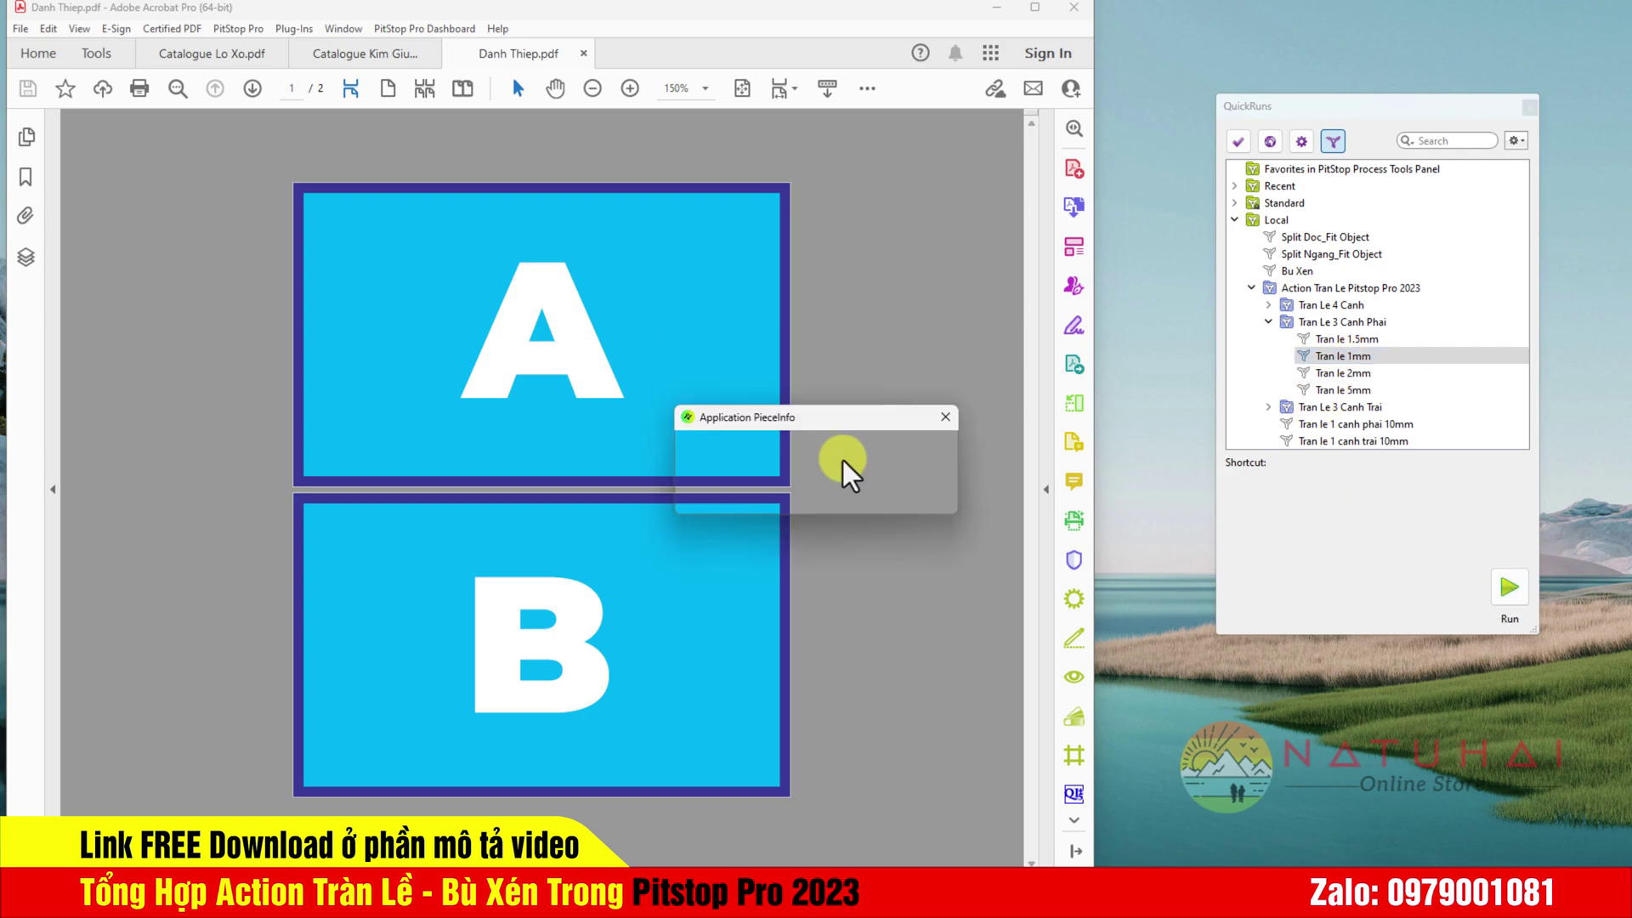
{"action": "key", "text": "Return"}
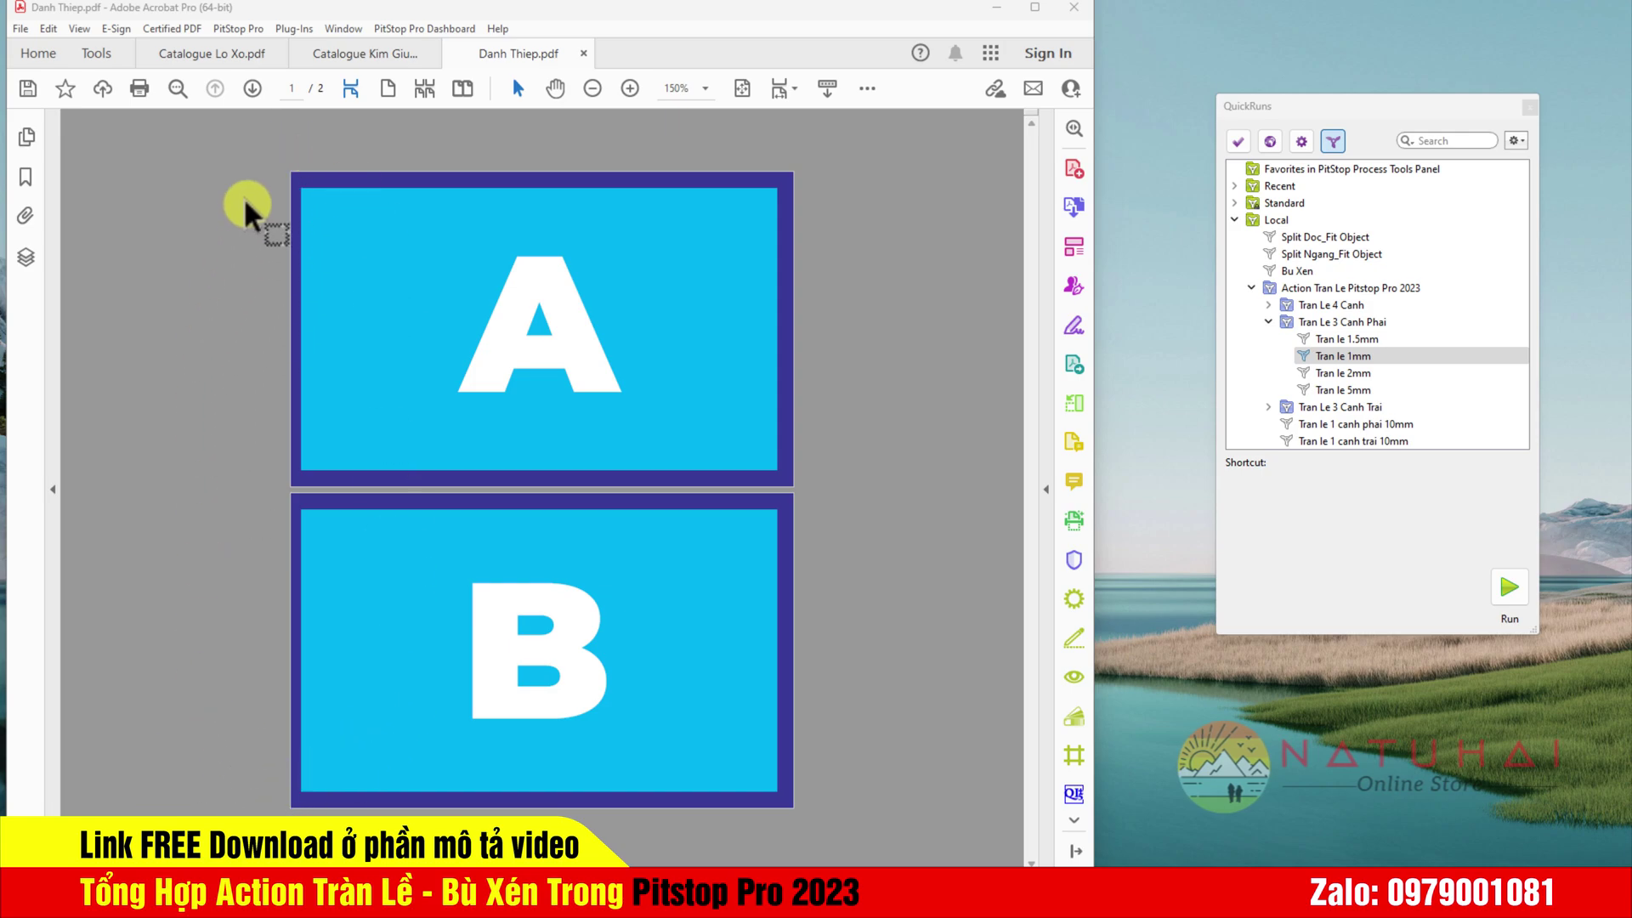
{"action": "left_click", "coordinate": [22, 28]}
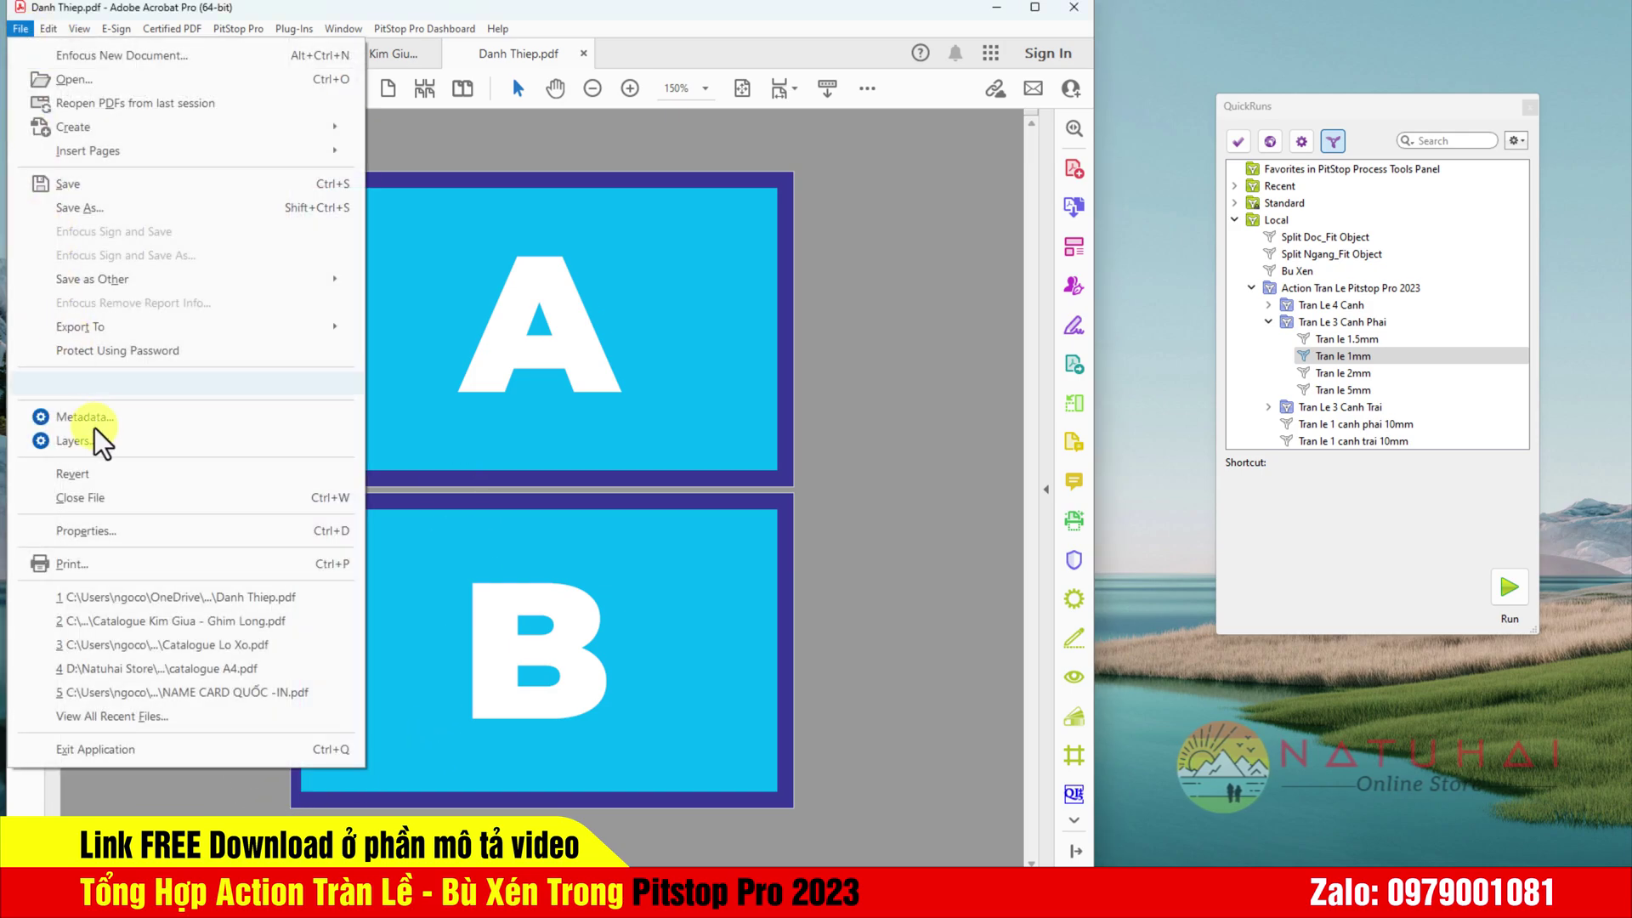
{"action": "left_click", "coordinate": [74, 474]}
{"action": "left_click", "coordinate": [626, 487]}
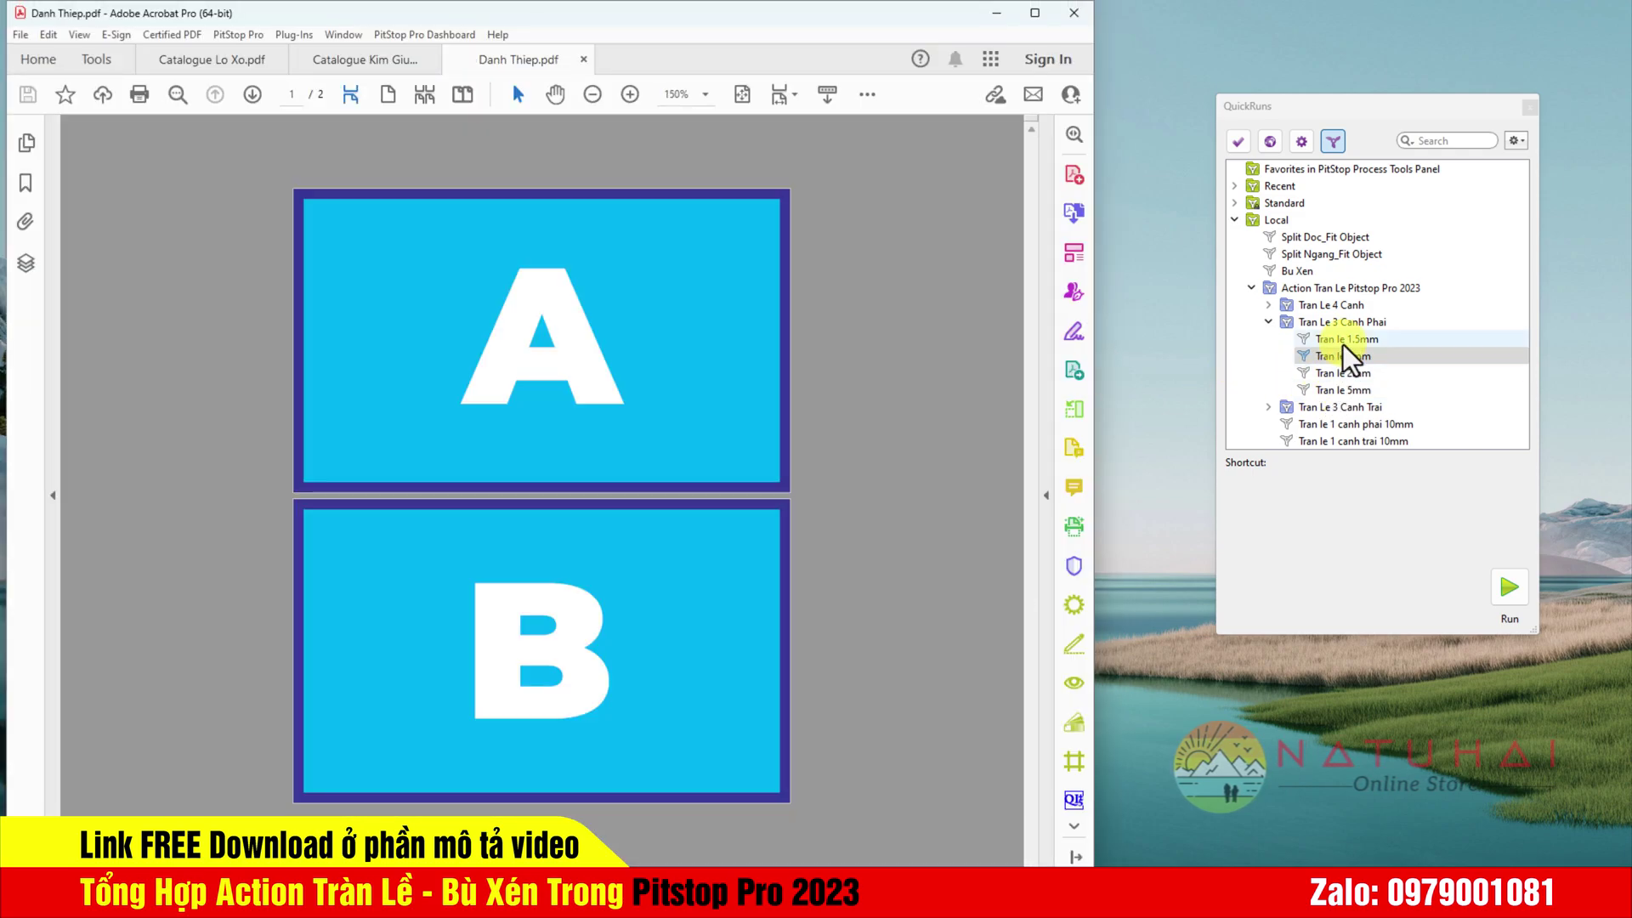
Step: Run the Tran le 1.5mm QuickRun from Tran Le 3 Canh Phai on the business card, then revert to the saved version
{"action": "left_click", "coordinate": [1345, 340]}
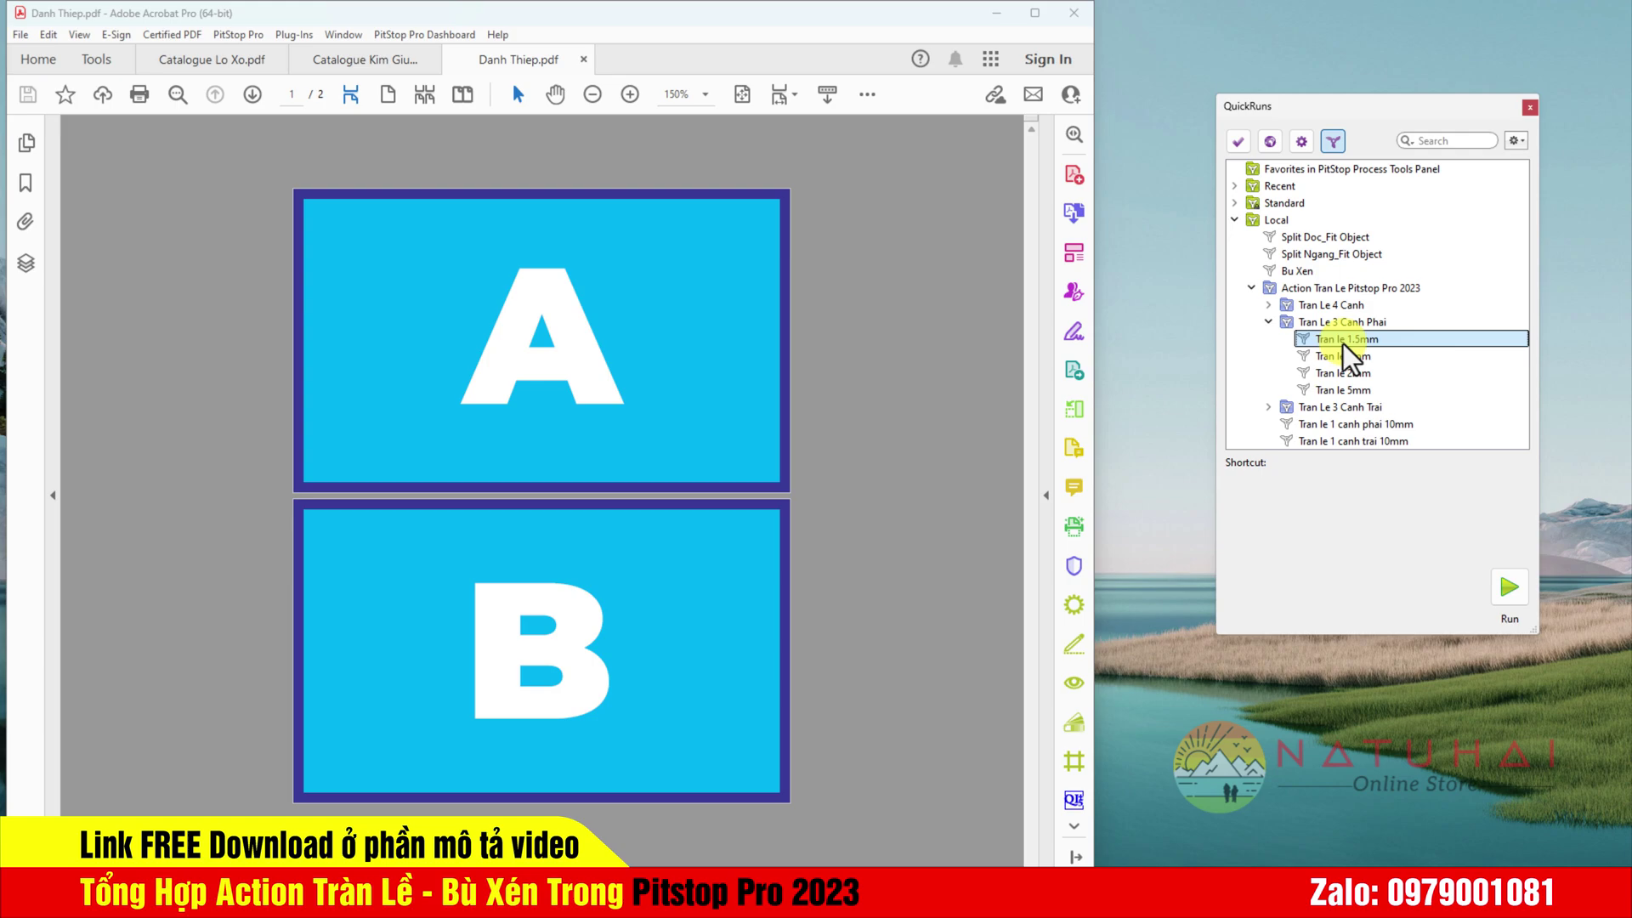
{"action": "left_click", "coordinate": [1509, 587]}
{"action": "left_click", "coordinate": [857, 495]}
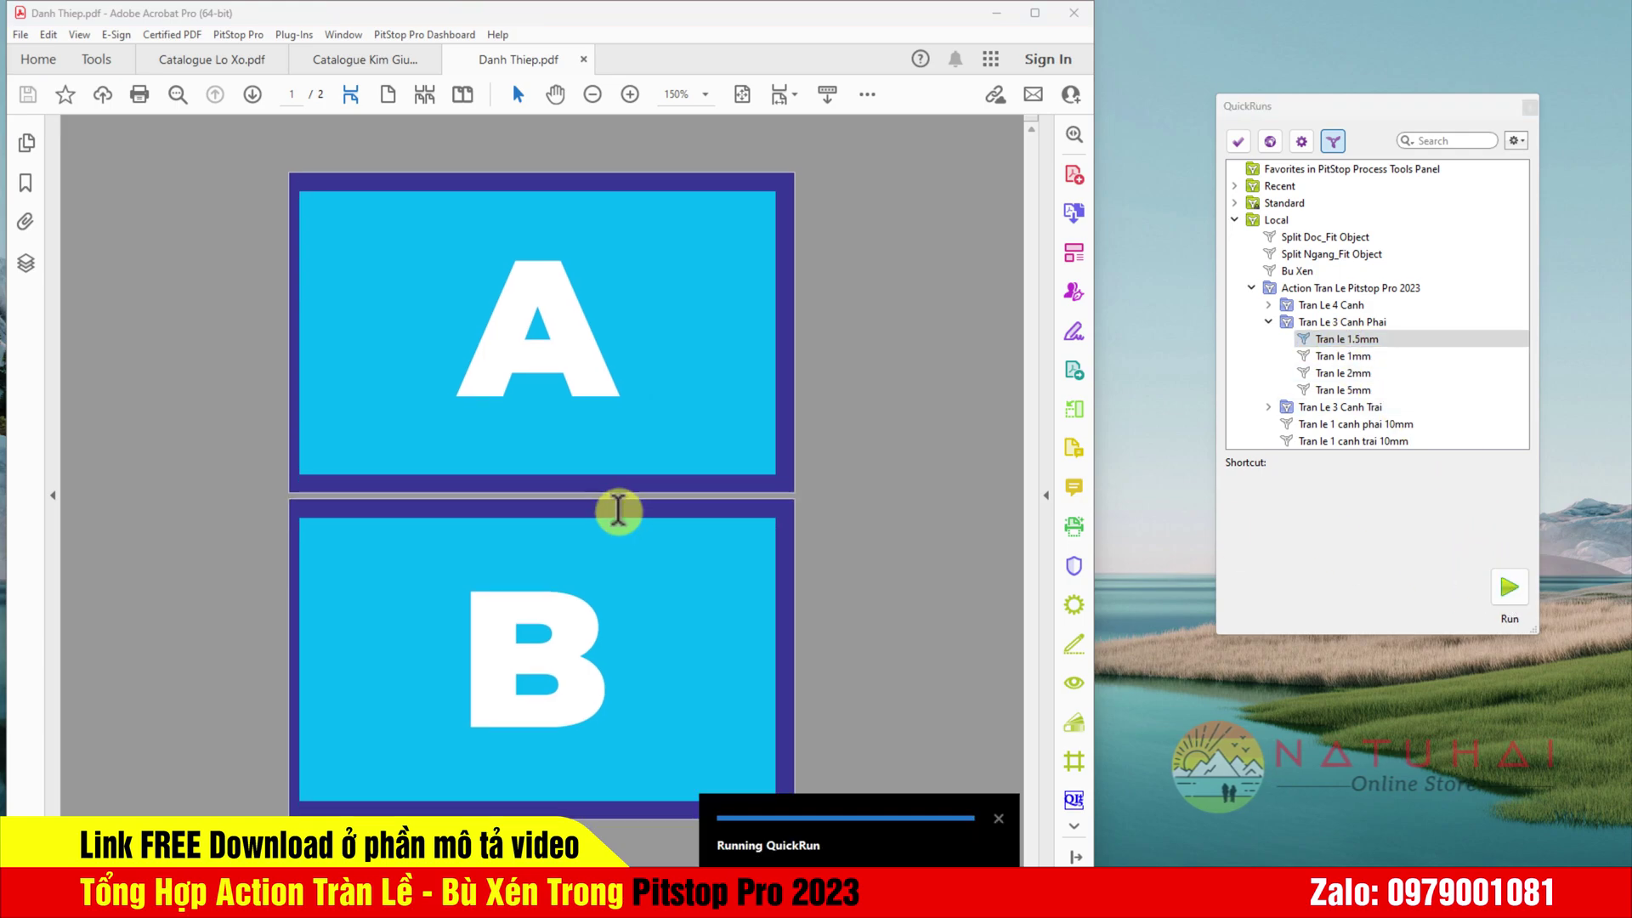
{"action": "left_click", "coordinate": [26, 37]}
{"action": "left_click", "coordinate": [133, 472]}
{"action": "left_click", "coordinate": [637, 484]}
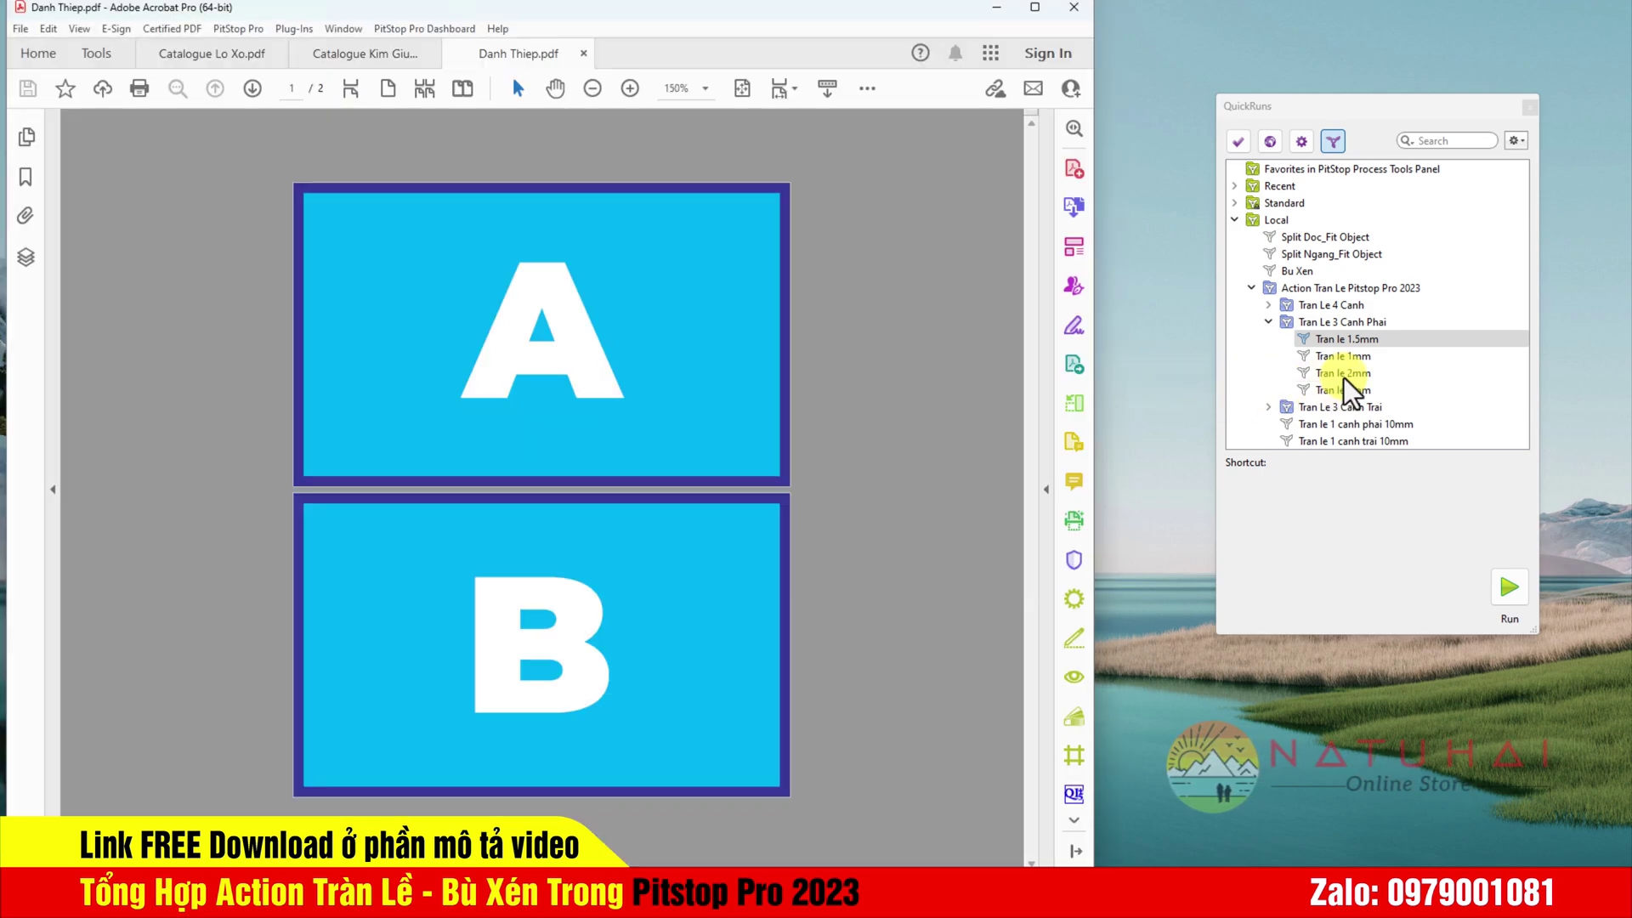
Step: Run the Tran le 2mm QuickRun from Tran Le 3 Canh Phai on the business card, then revert to the saved version
{"action": "left_click", "coordinate": [1344, 374]}
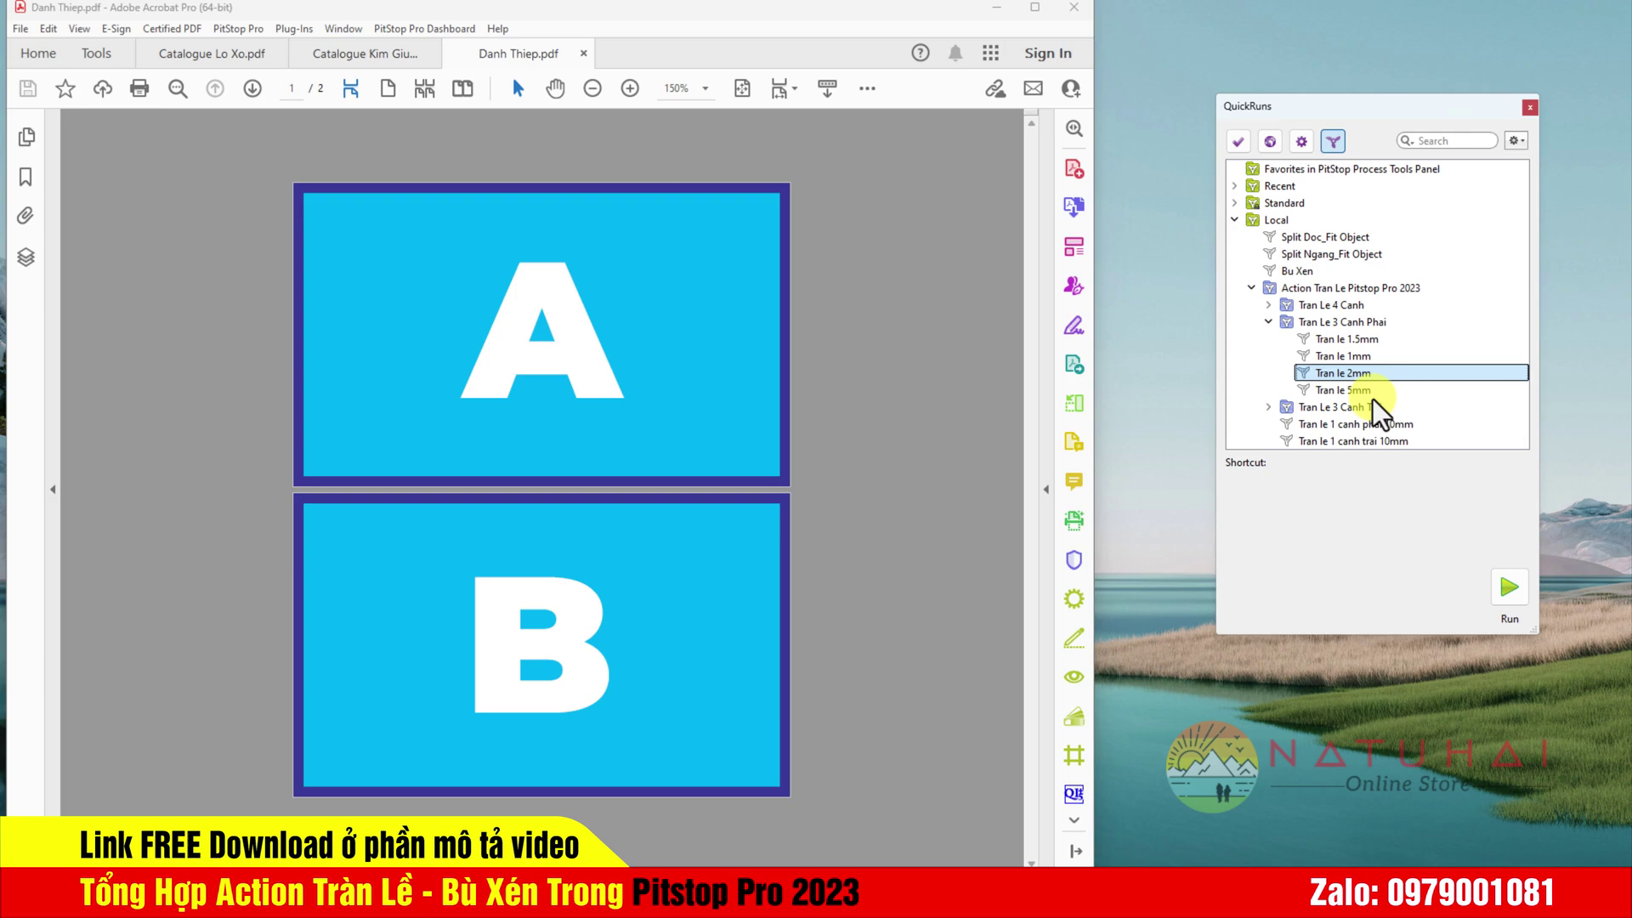
{"action": "left_click", "coordinate": [1510, 587]}
{"action": "left_click", "coordinate": [844, 493]}
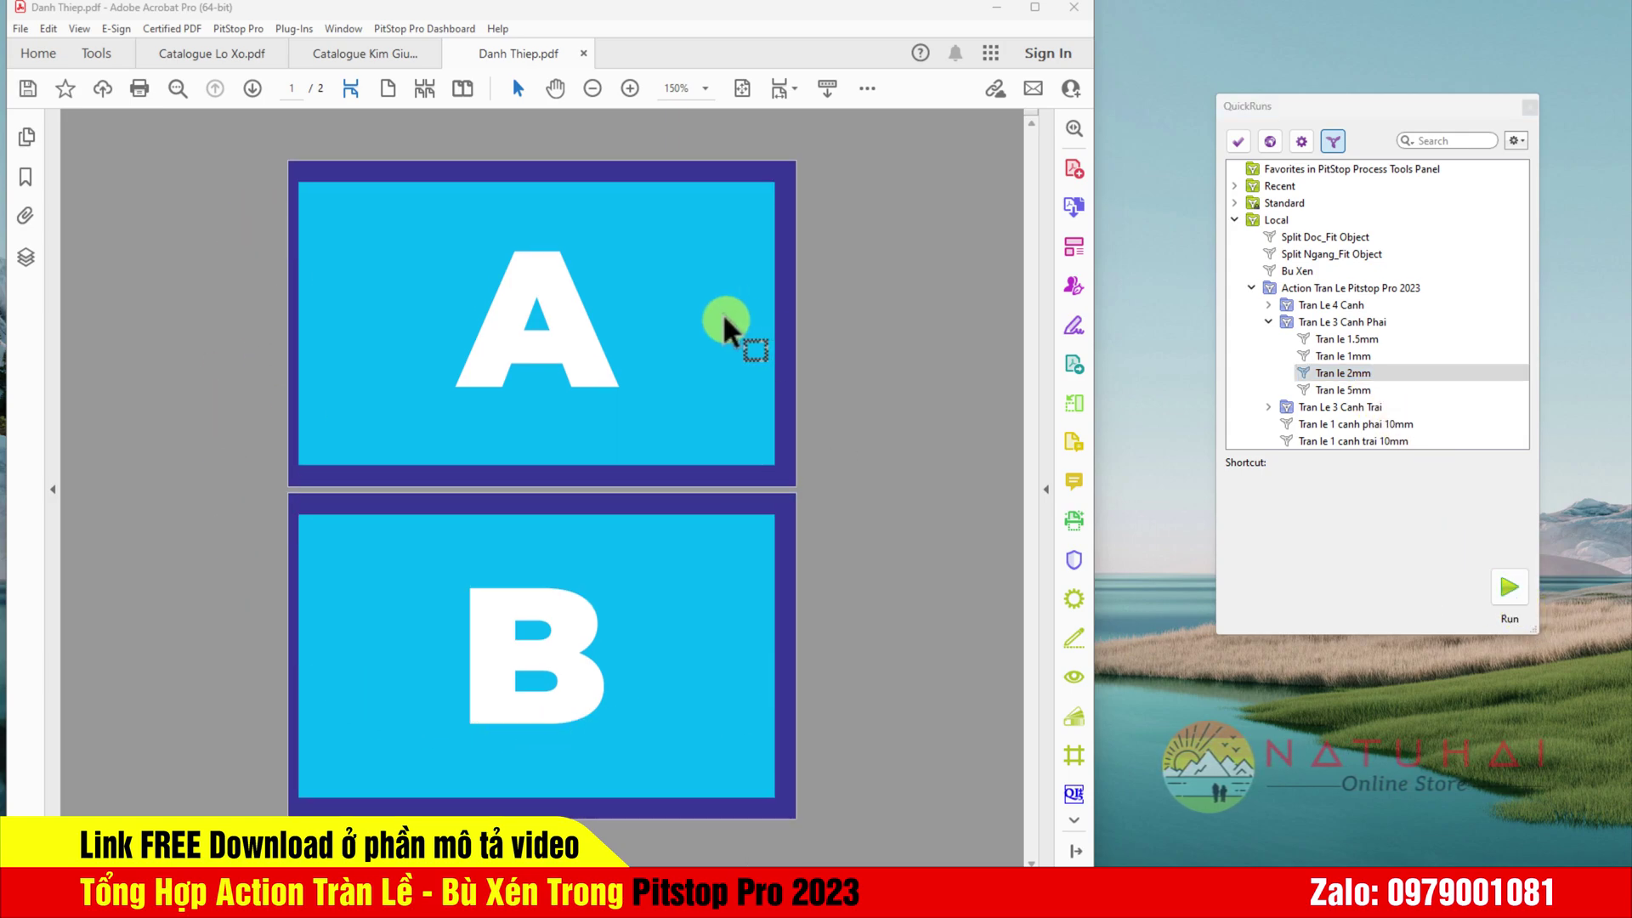
{"action": "left_click", "coordinate": [22, 34]}
{"action": "left_click", "coordinate": [85, 479]}
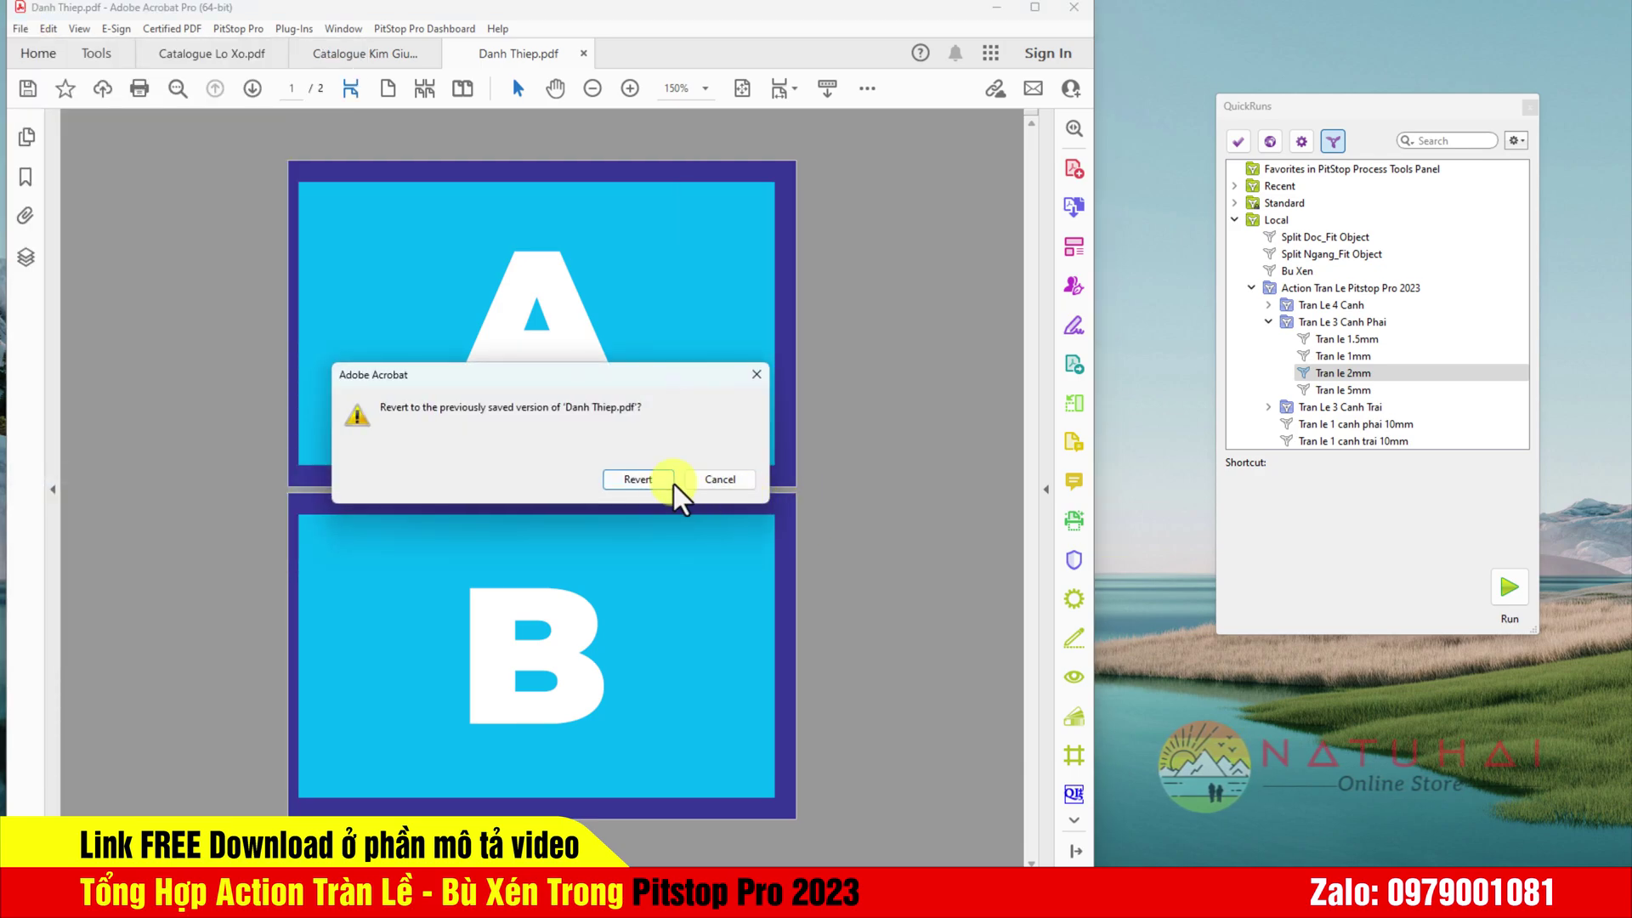
{"action": "left_click", "coordinate": [672, 480]}
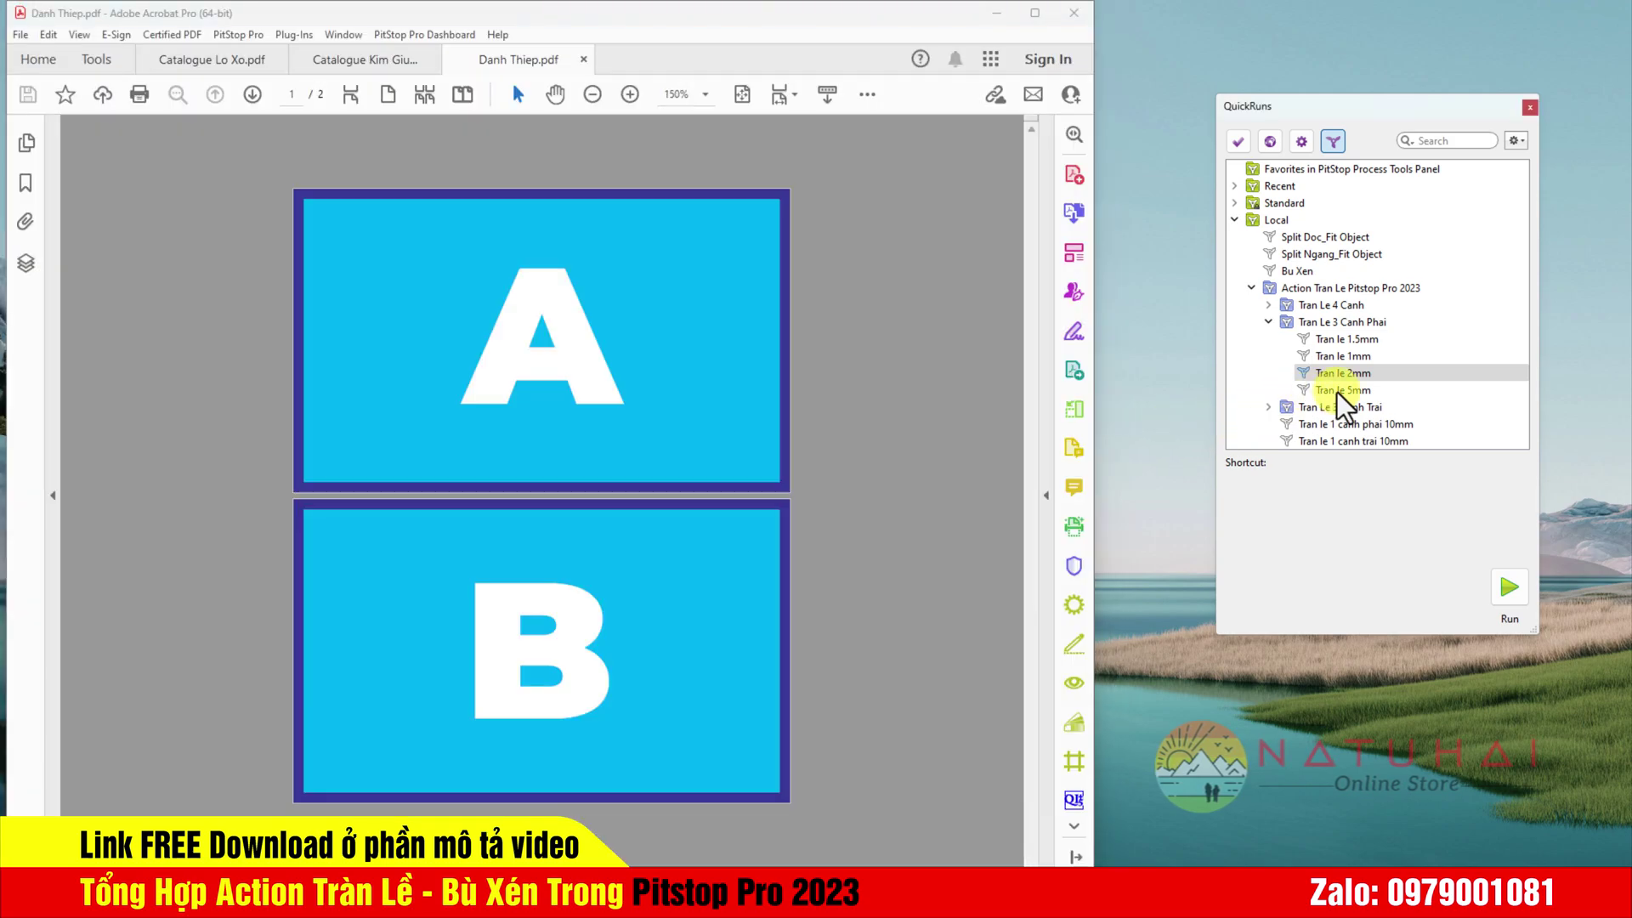
Step: Run the Tran le 5mm QuickRun from Tran Le 3 Canh Phai on the business card, then revert to the saved version
{"action": "left_click", "coordinate": [1338, 391]}
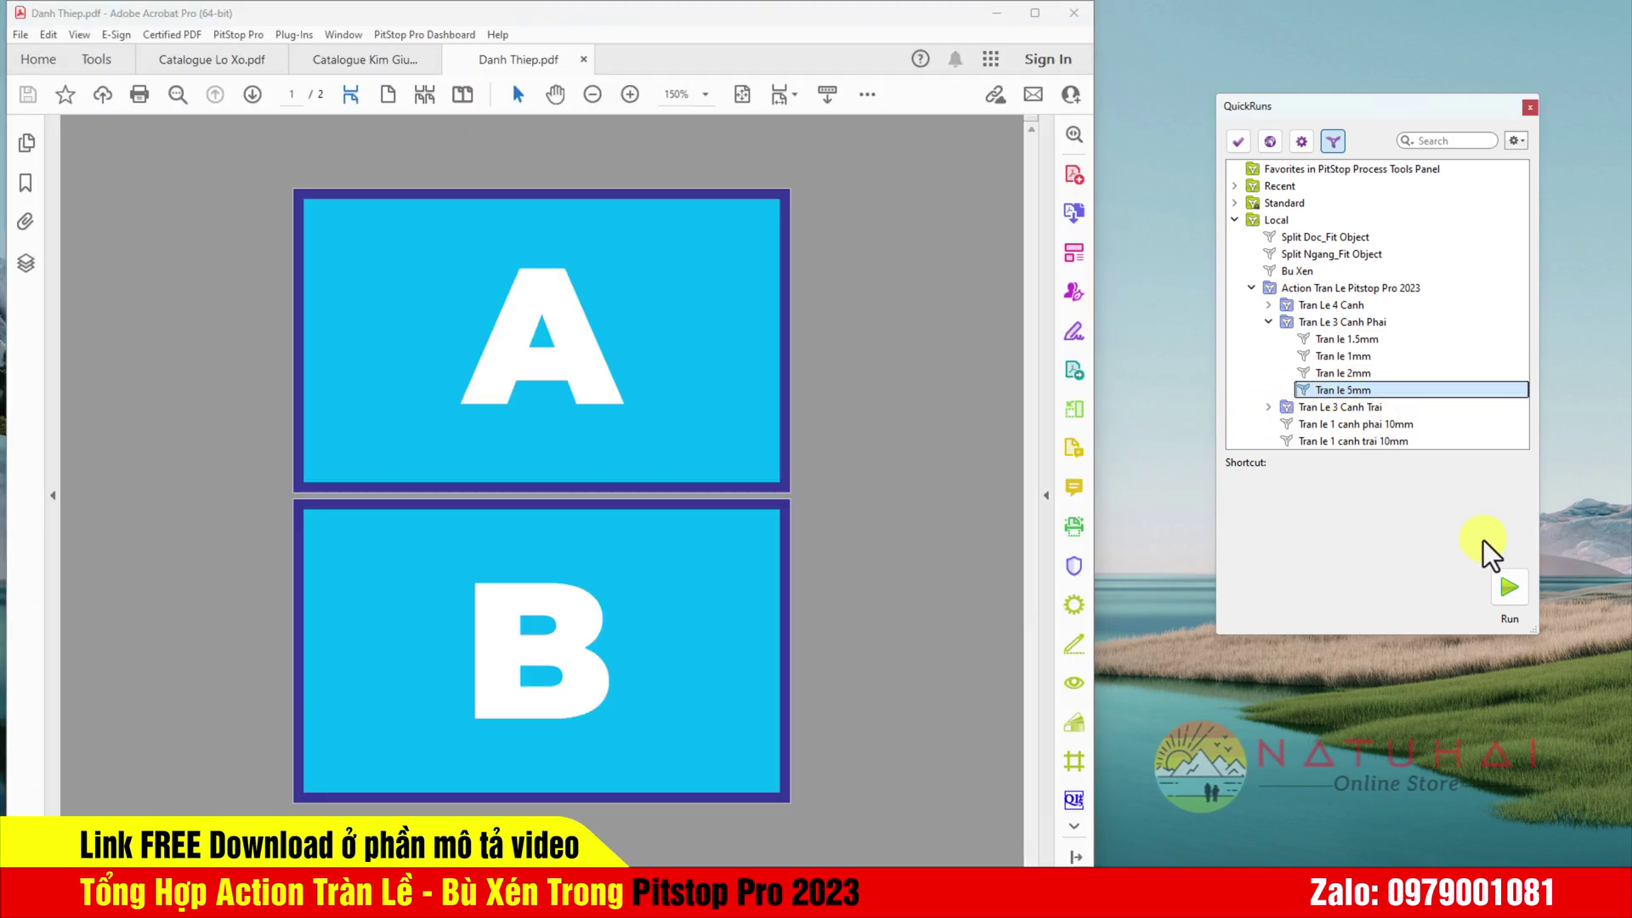
{"action": "left_click", "coordinate": [1506, 588]}
{"action": "left_click", "coordinate": [843, 495]}
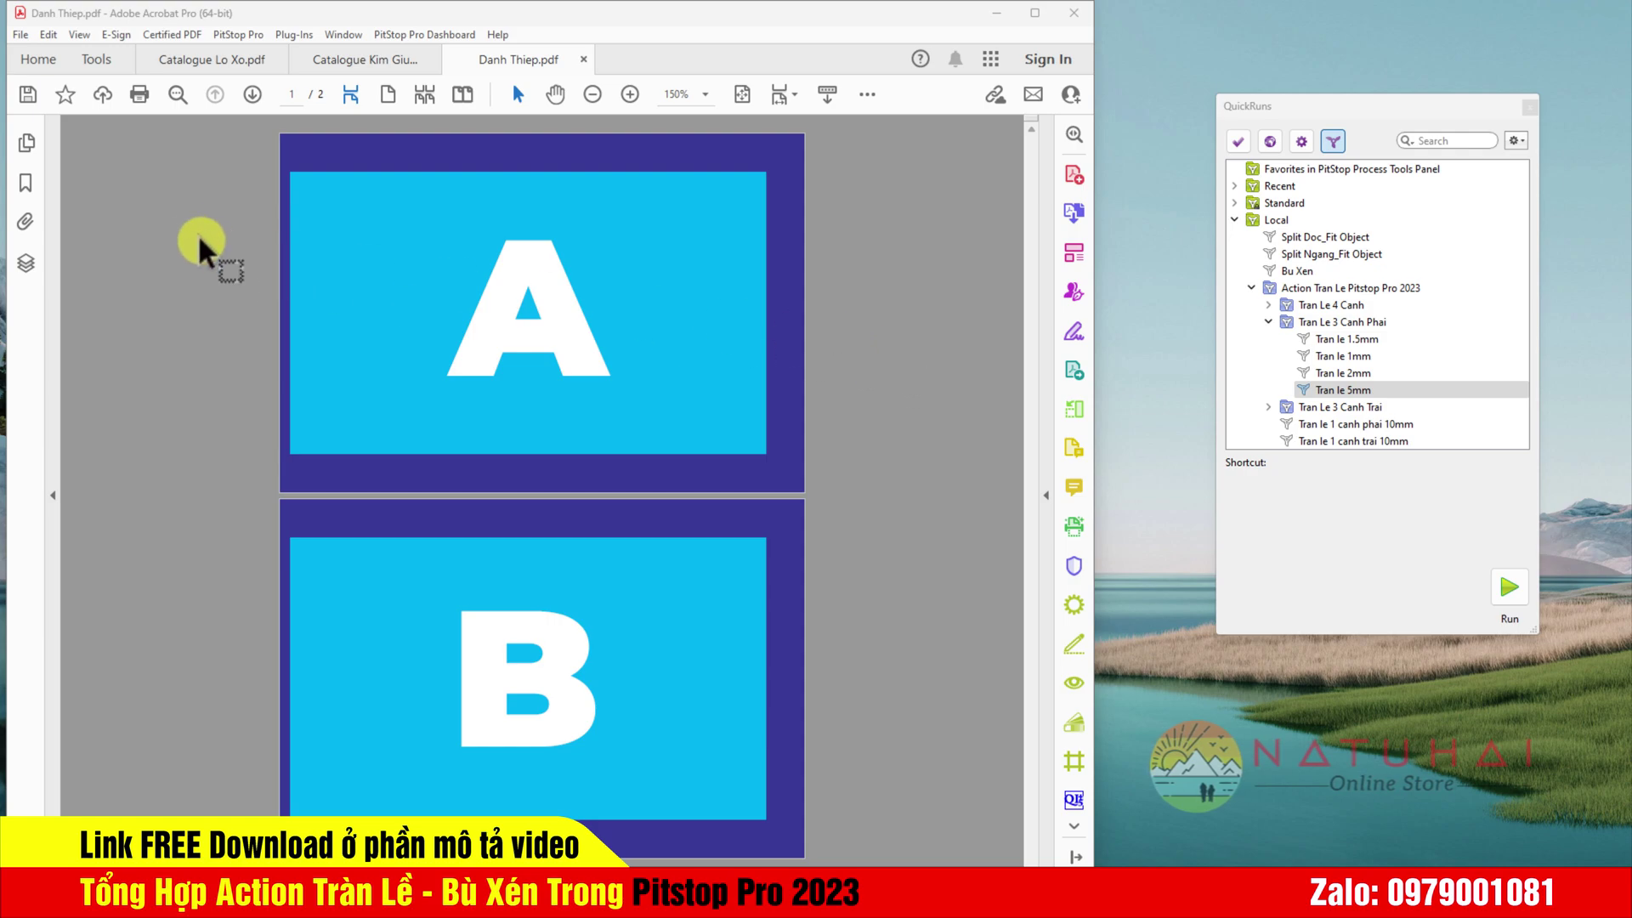
{"action": "left_click", "coordinate": [25, 36]}
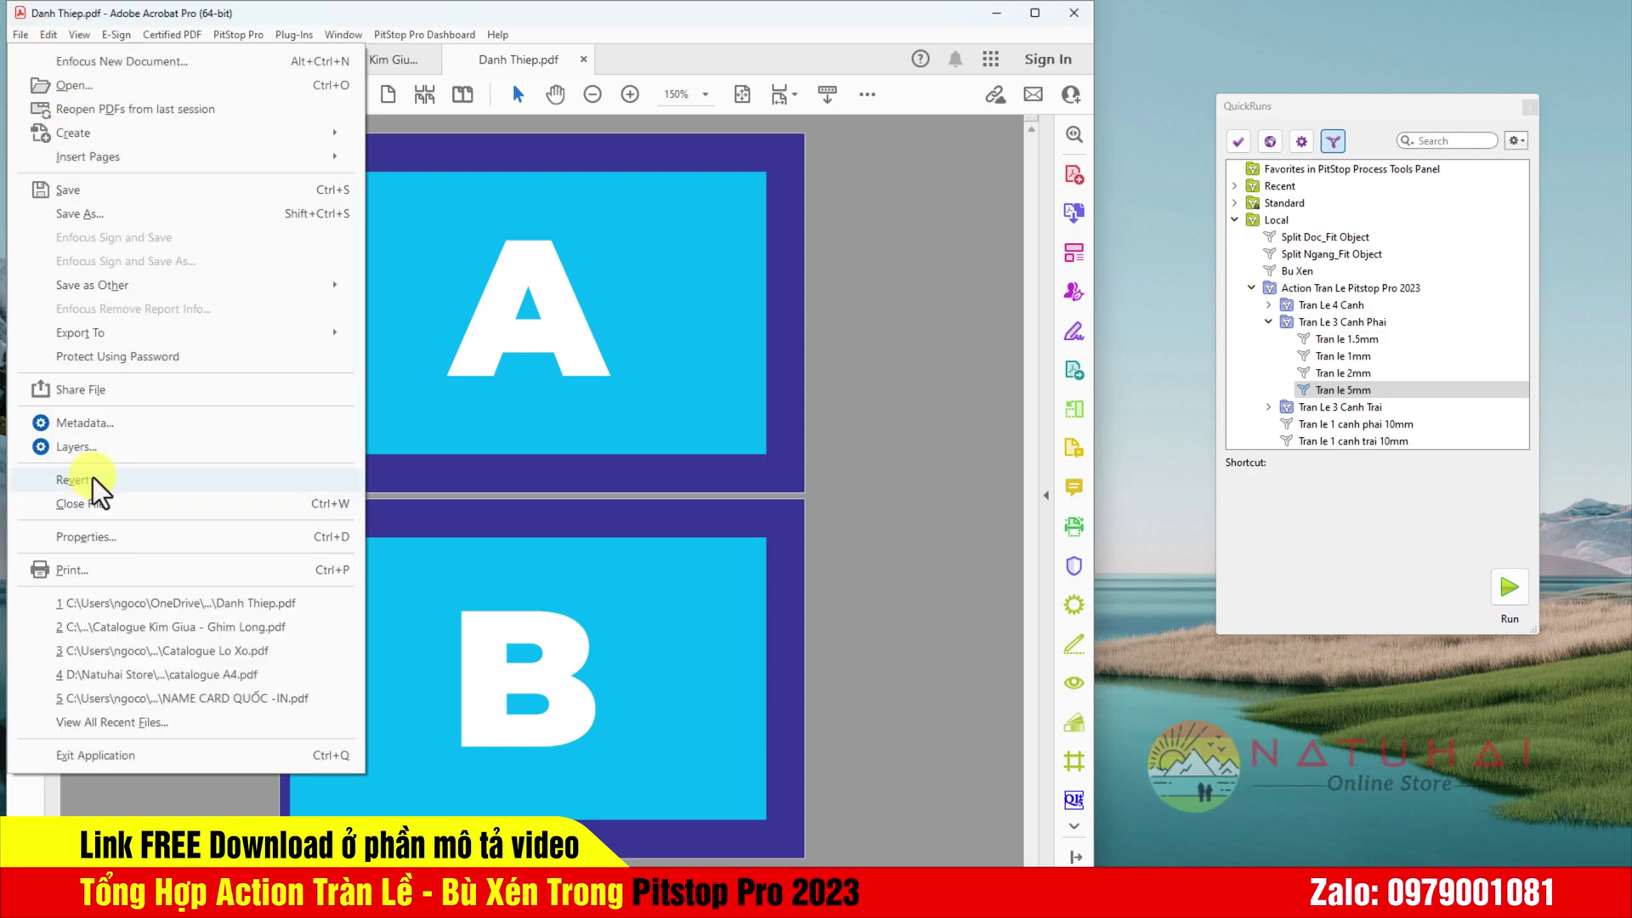
{"action": "left_click", "coordinate": [93, 477]}
{"action": "left_click", "coordinate": [625, 485]}
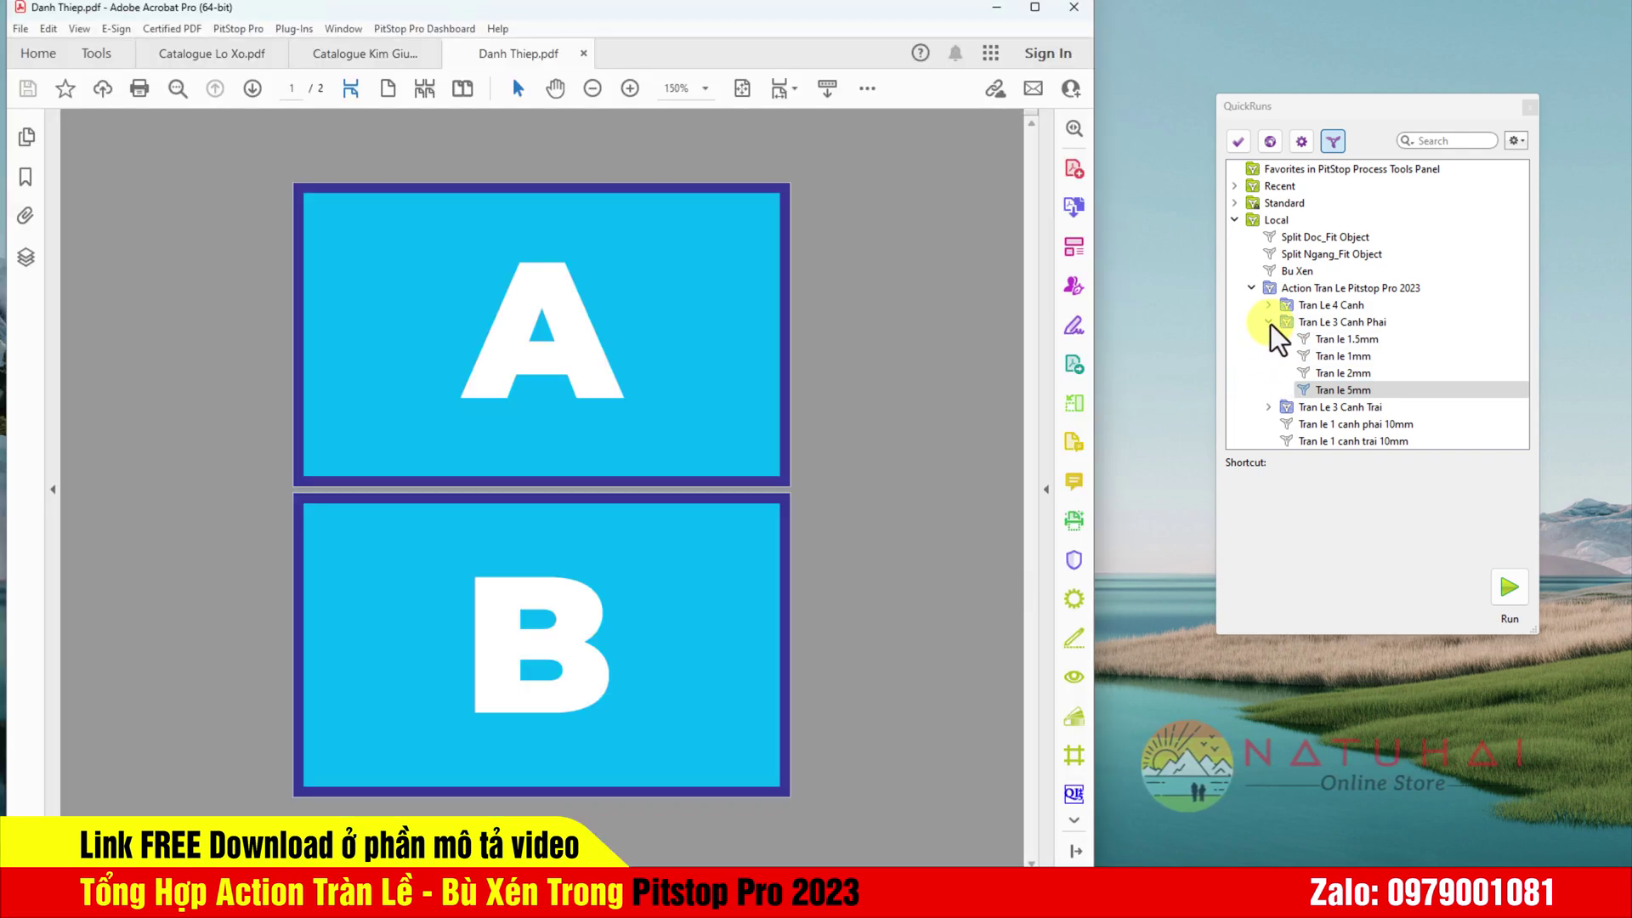
{"action": "left_click", "coordinate": [1270, 322]}
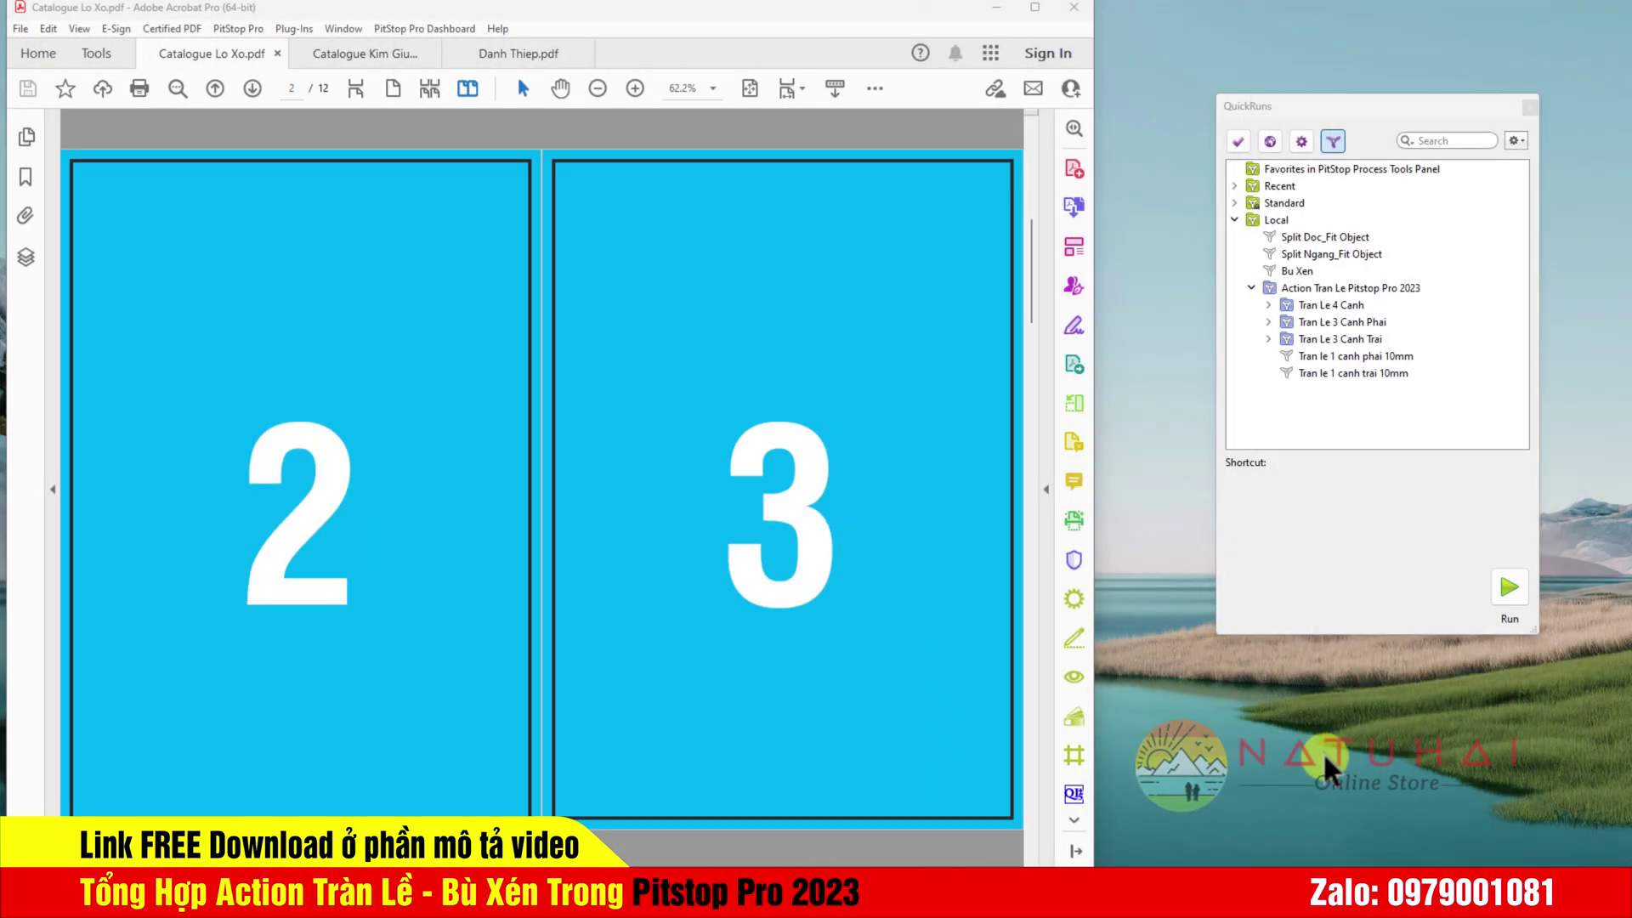
Step: Run the Tran le 1mm QuickRun from Tran Le 3 Canh Trai on Catalogue Lo Xo.pdf, then revert to the saved version
{"action": "left_click", "coordinate": [1269, 337]}
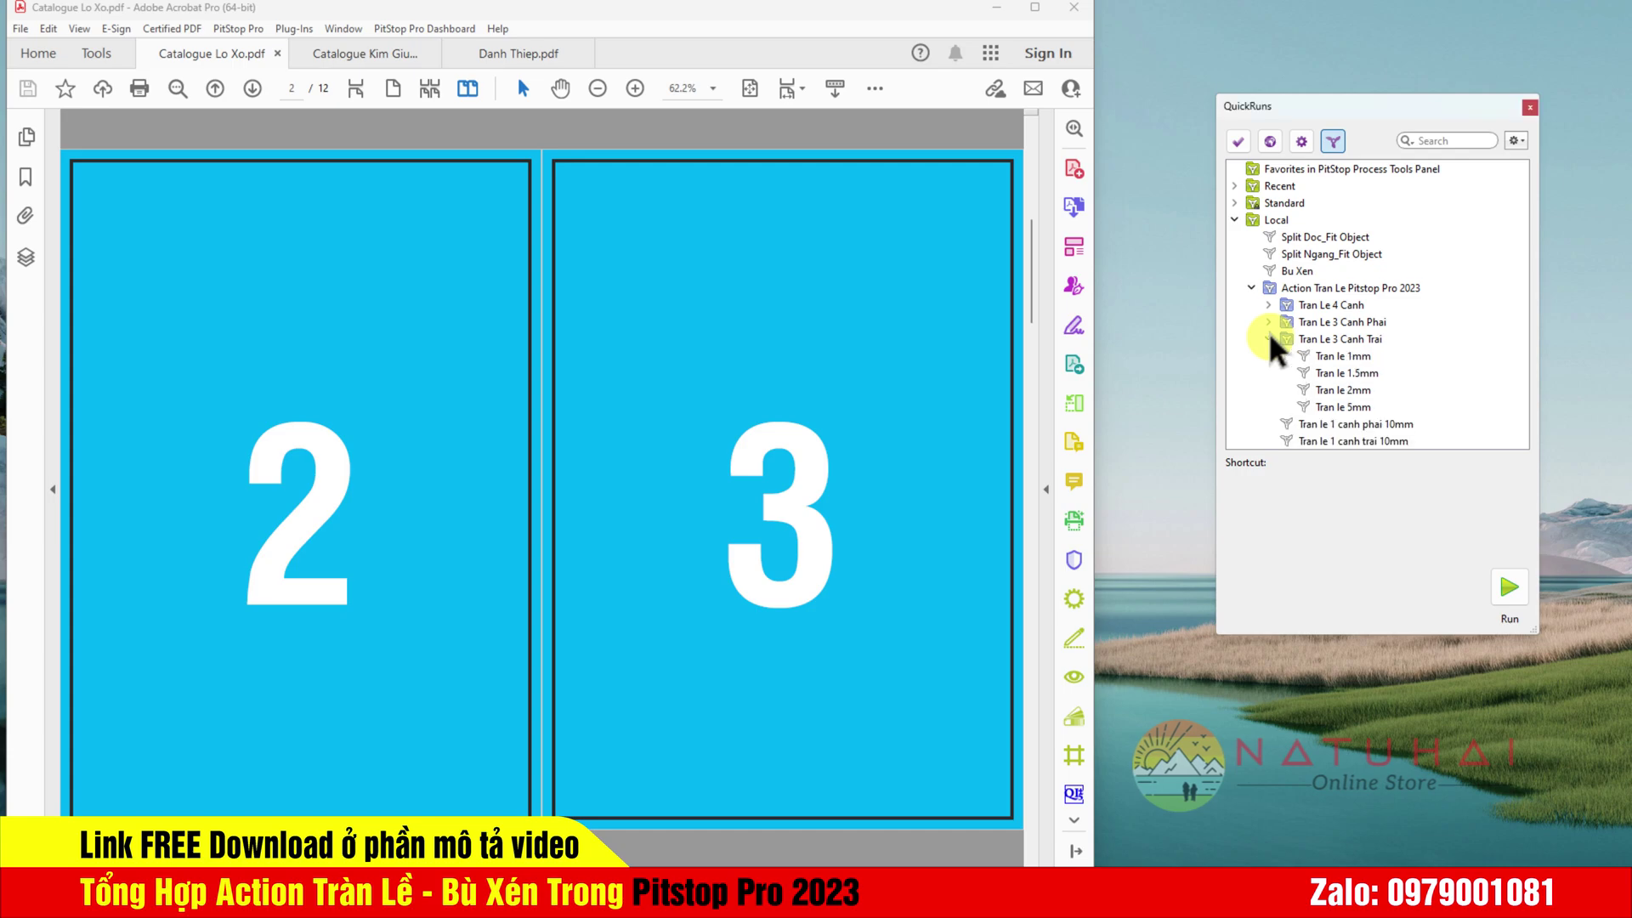
{"action": "left_click", "coordinate": [1340, 356]}
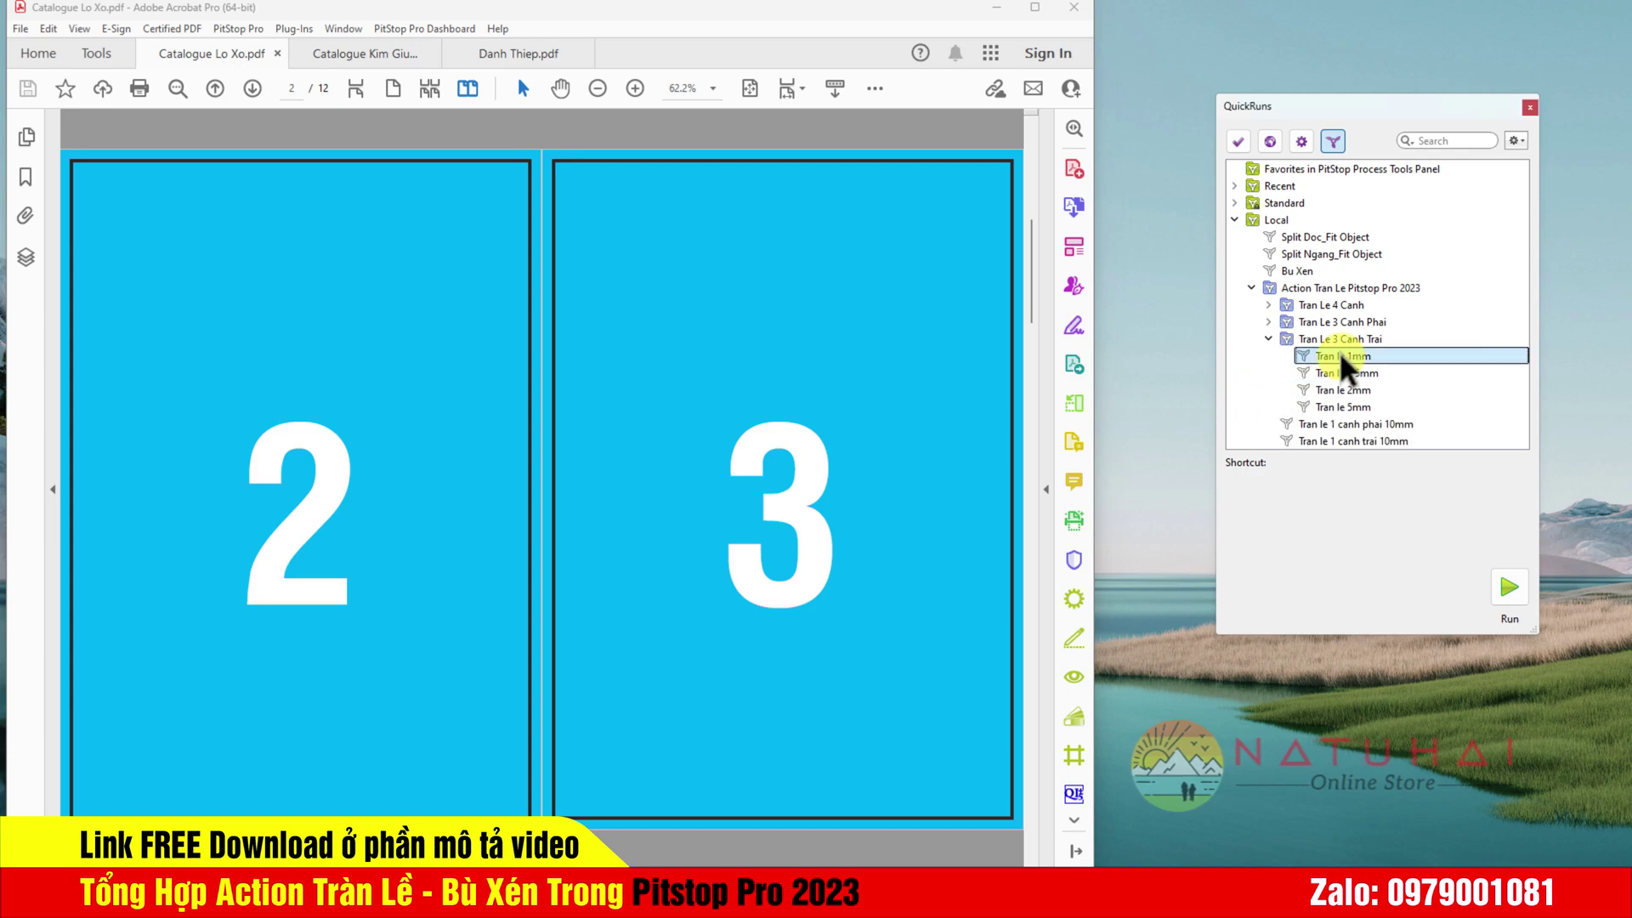
{"action": "left_click", "coordinate": [1496, 585]}
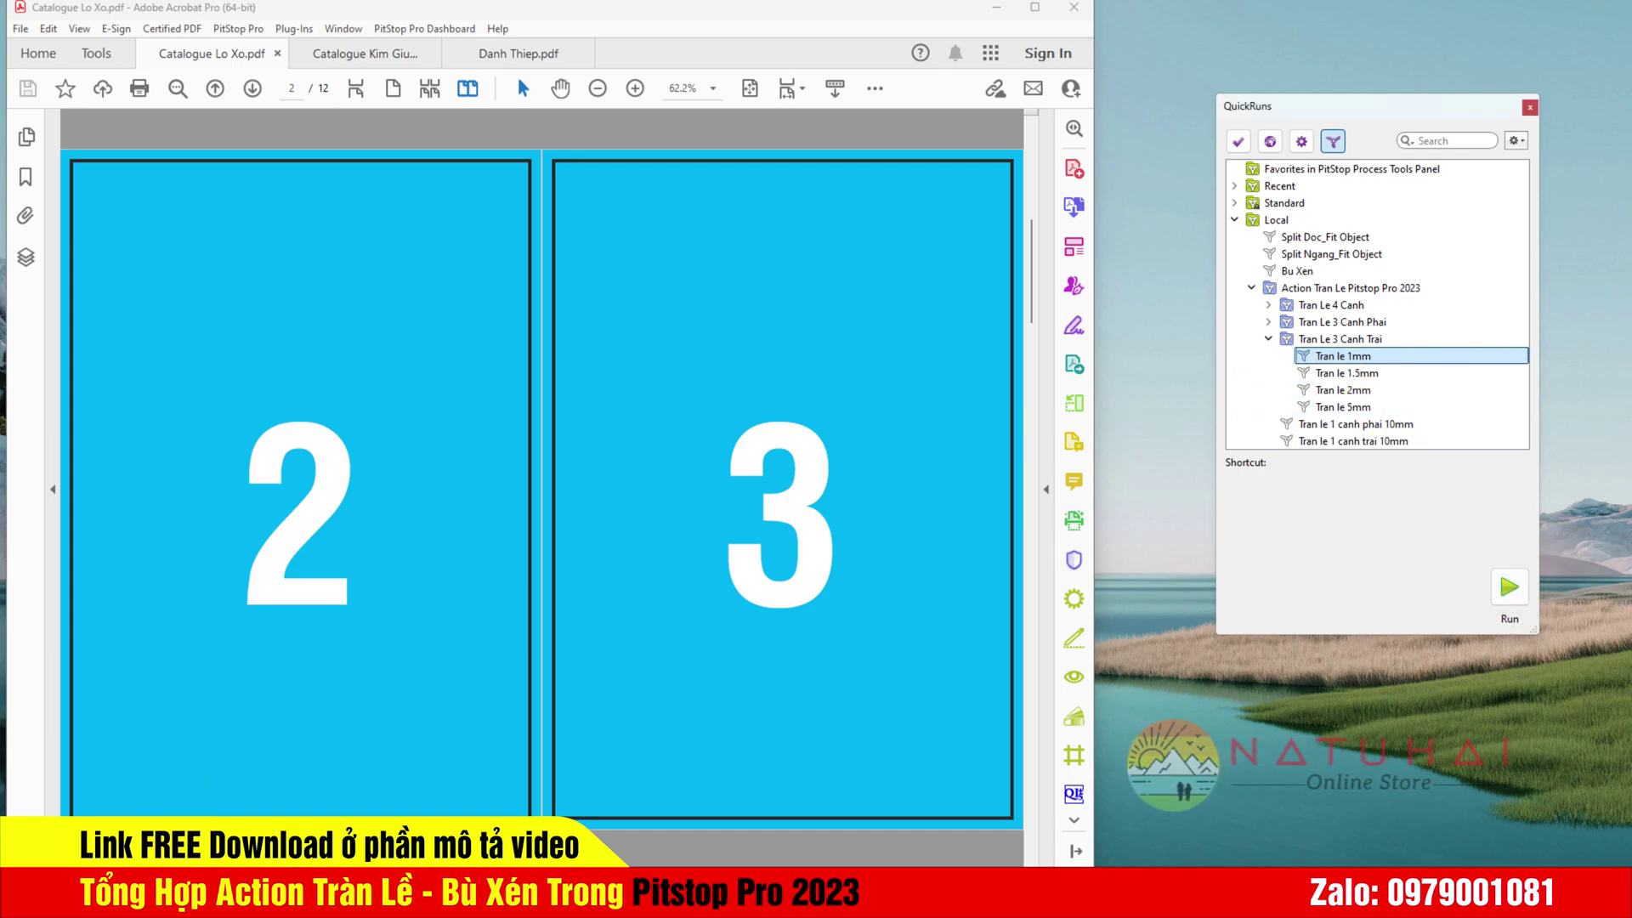
{"action": "left_click", "coordinate": [512, 743]}
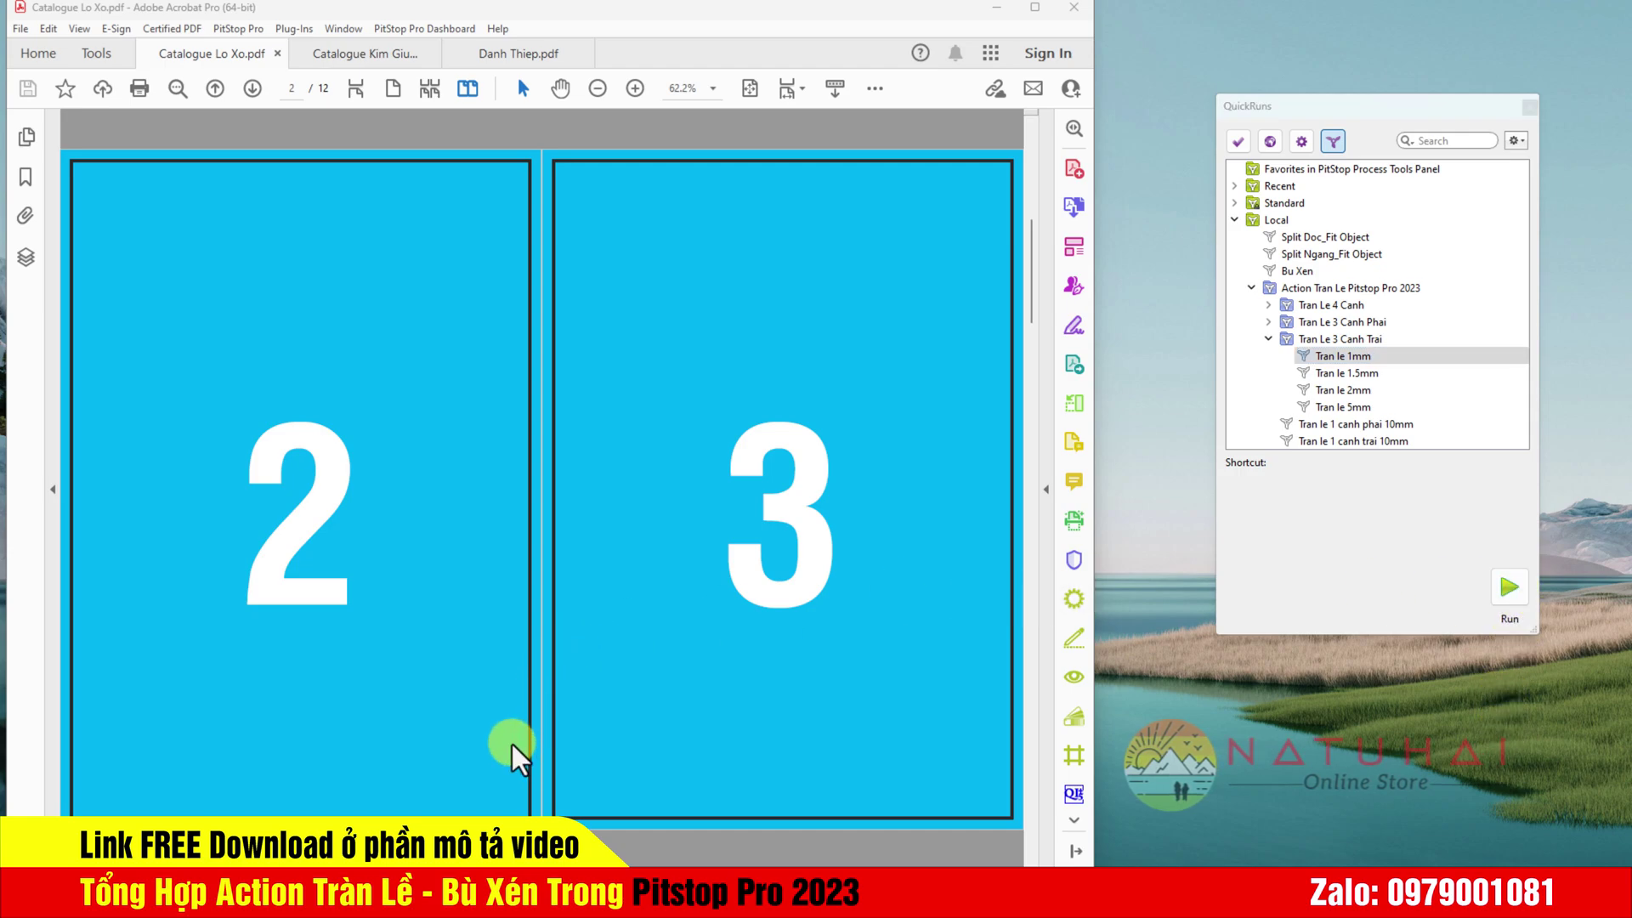
{"action": "left_click", "coordinate": [859, 502]}
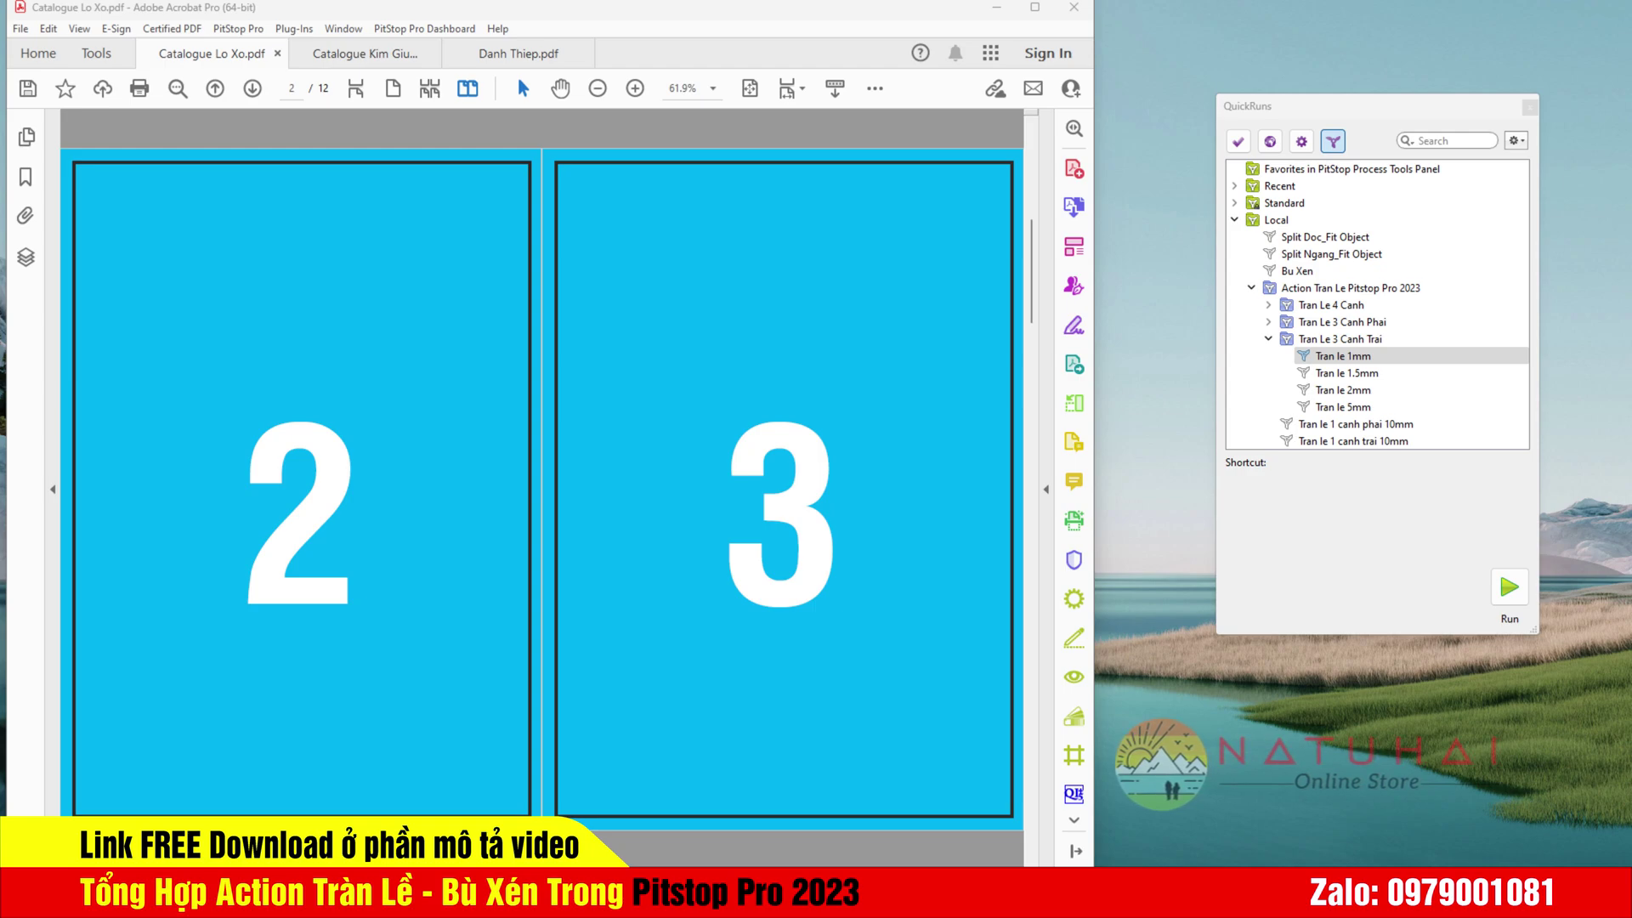
{"action": "left_click", "coordinate": [20, 31]}
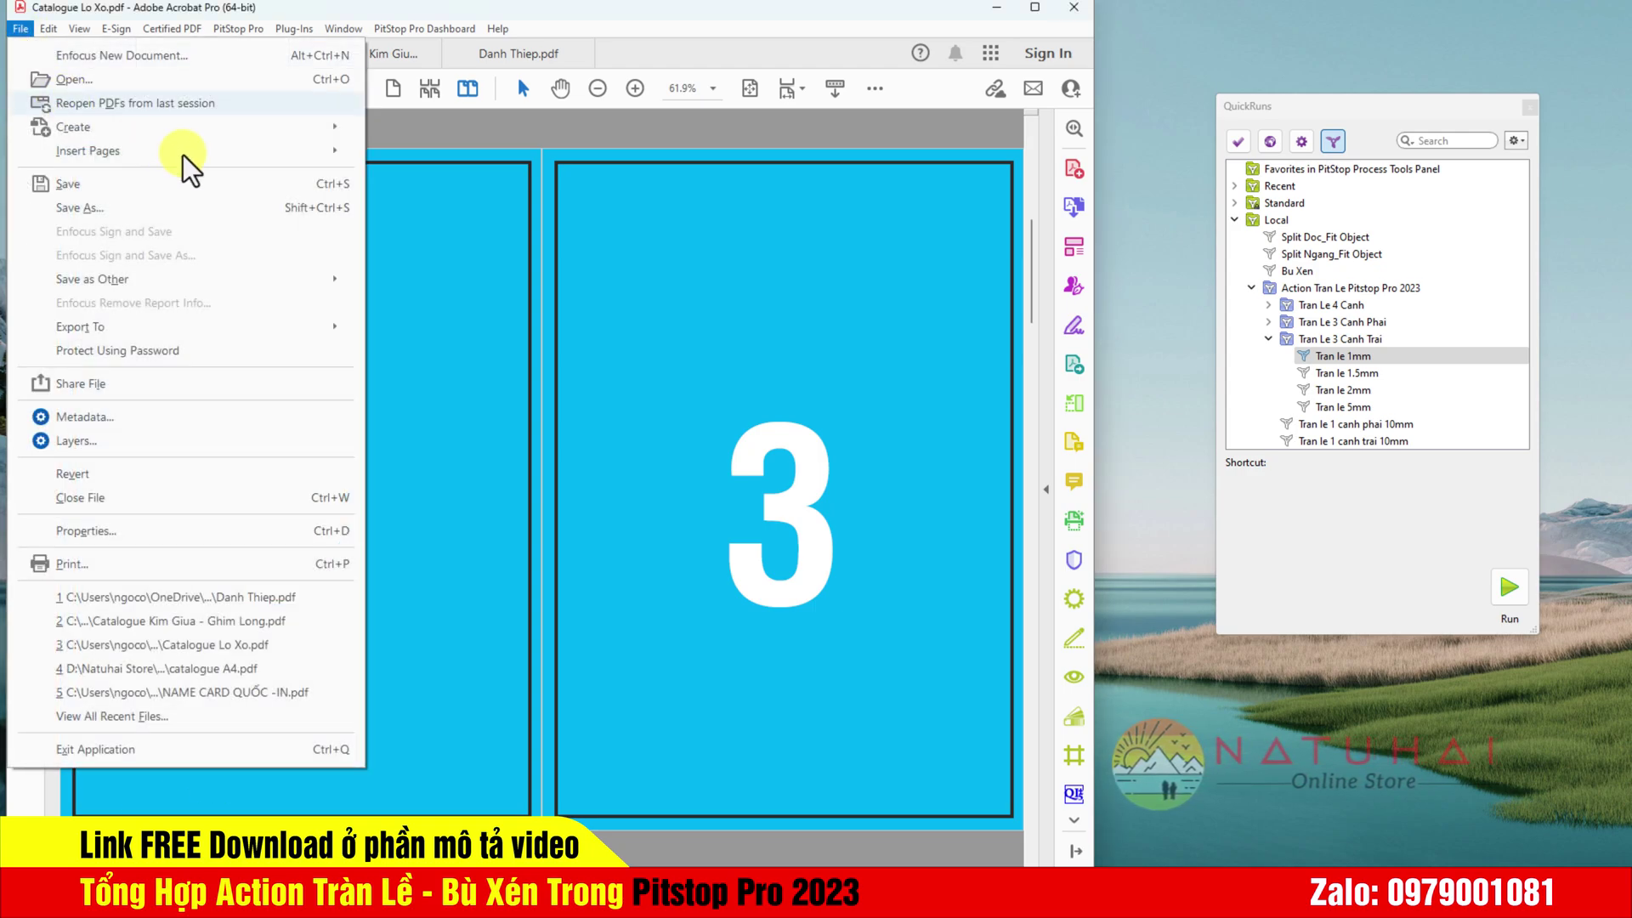
{"action": "left_click", "coordinate": [76, 473]}
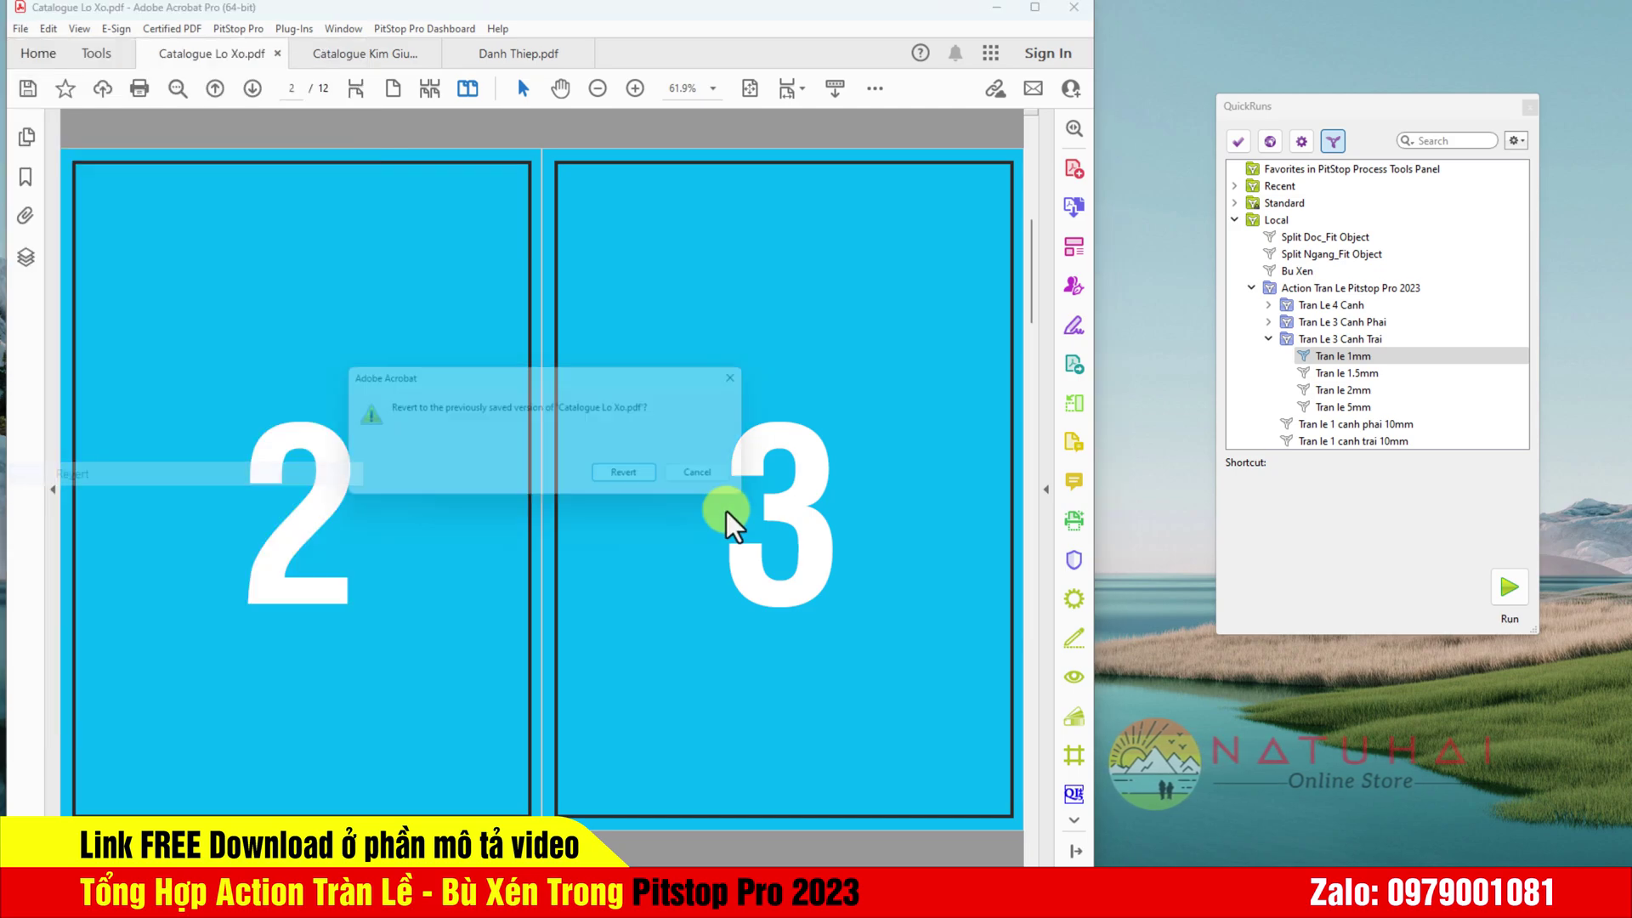
{"action": "left_click", "coordinate": [677, 488]}
{"action": "key", "text": "super+d"}
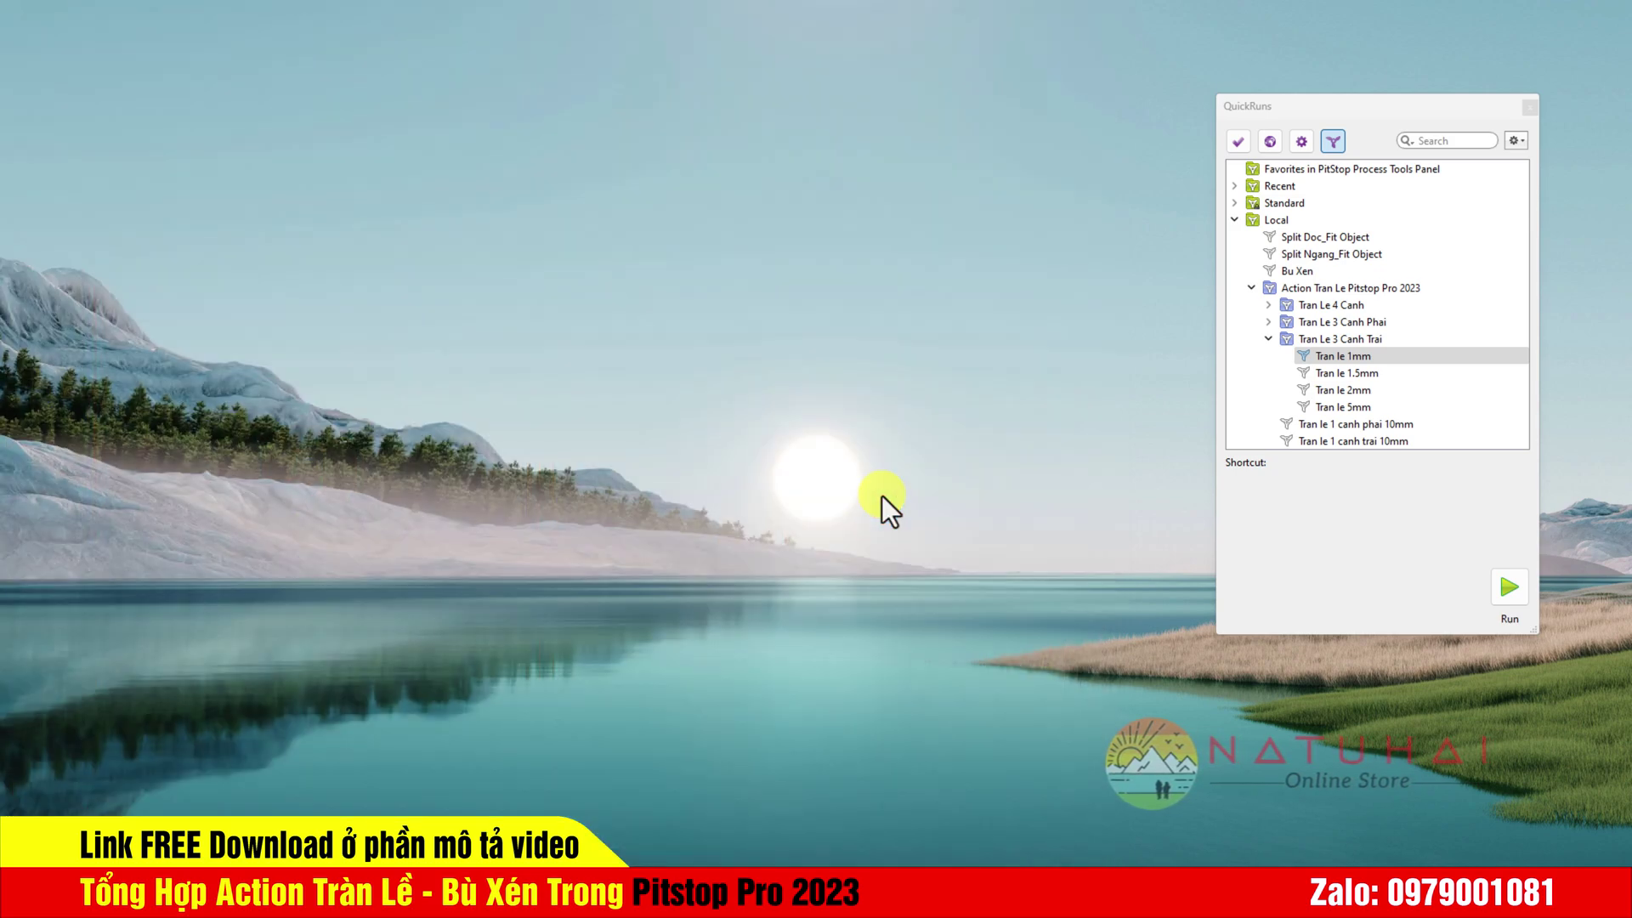
{"action": "key", "text": "super+d"}
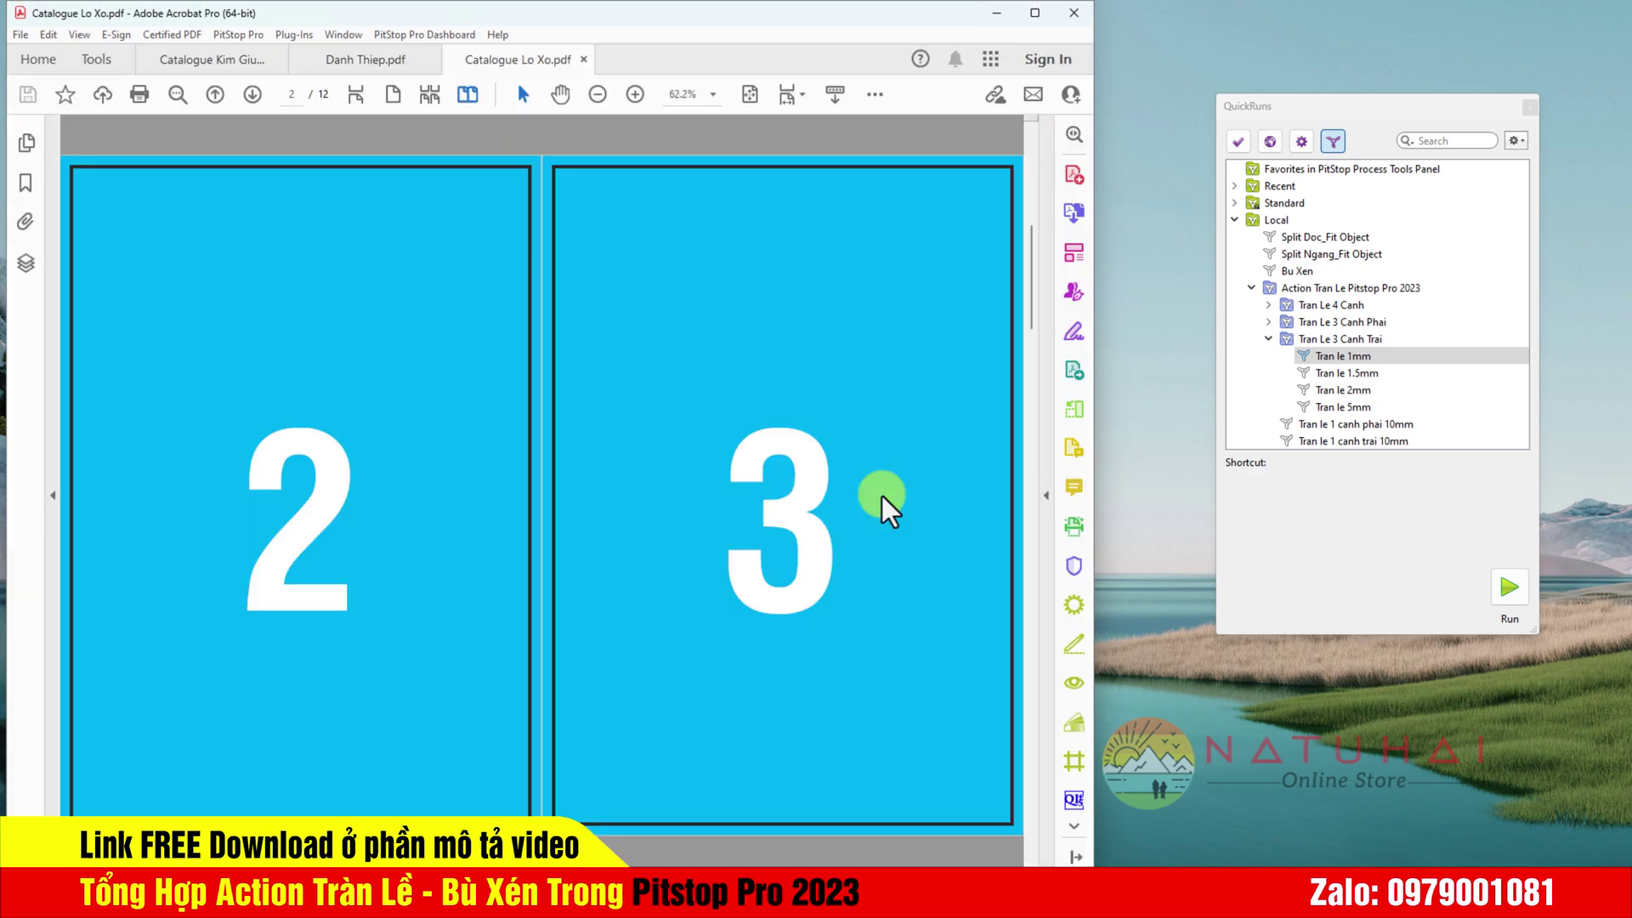
Step: Run the Tran le 1.5mm QuickRun from Tran Le 3 Canh Trai on the catalogue and show the page boxes on page 4
{"action": "scroll", "coordinate": [881, 497], "scroll_direction": "down", "scroll_amount": 1}
{"action": "left_click", "coordinate": [1345, 374]}
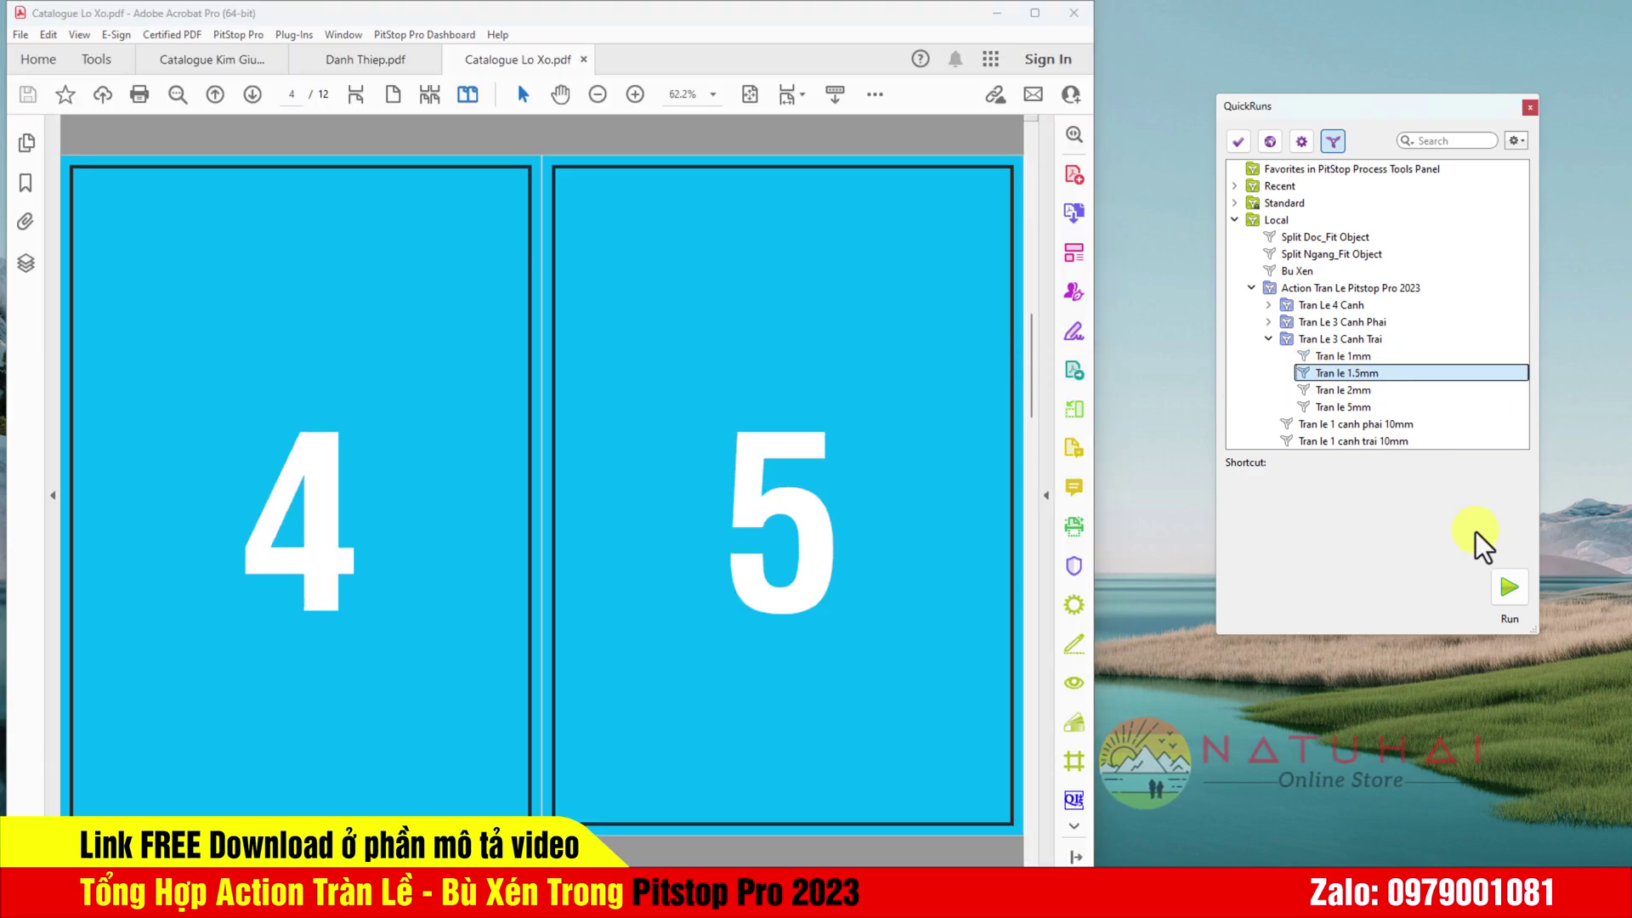
{"action": "left_click", "coordinate": [1511, 590]}
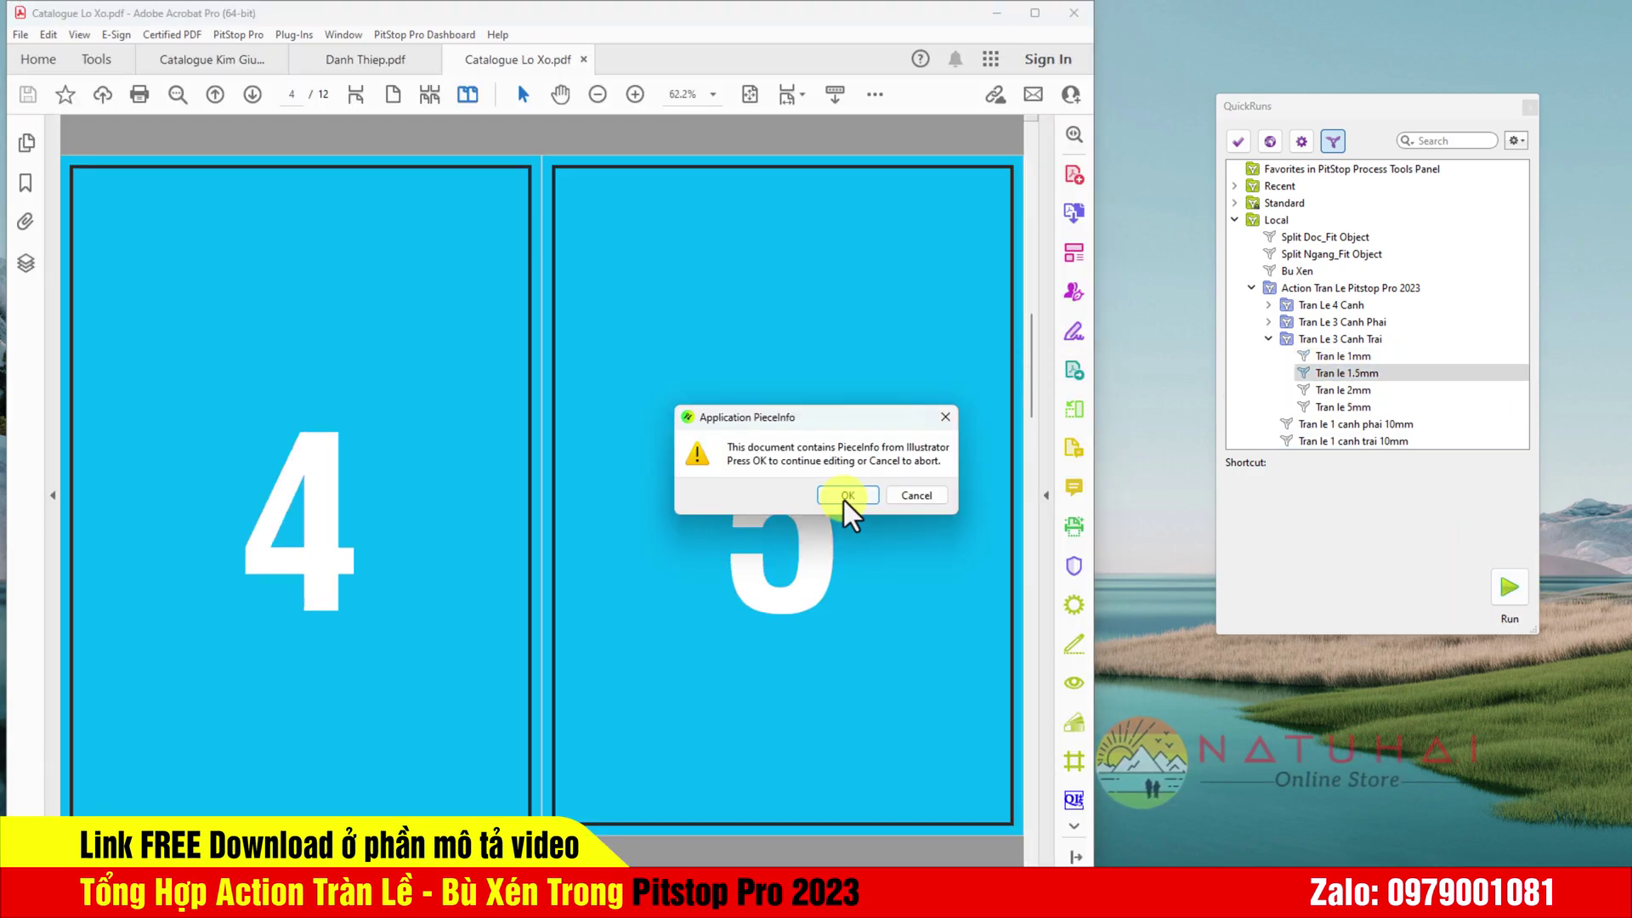
{"action": "left_click", "coordinate": [846, 496]}
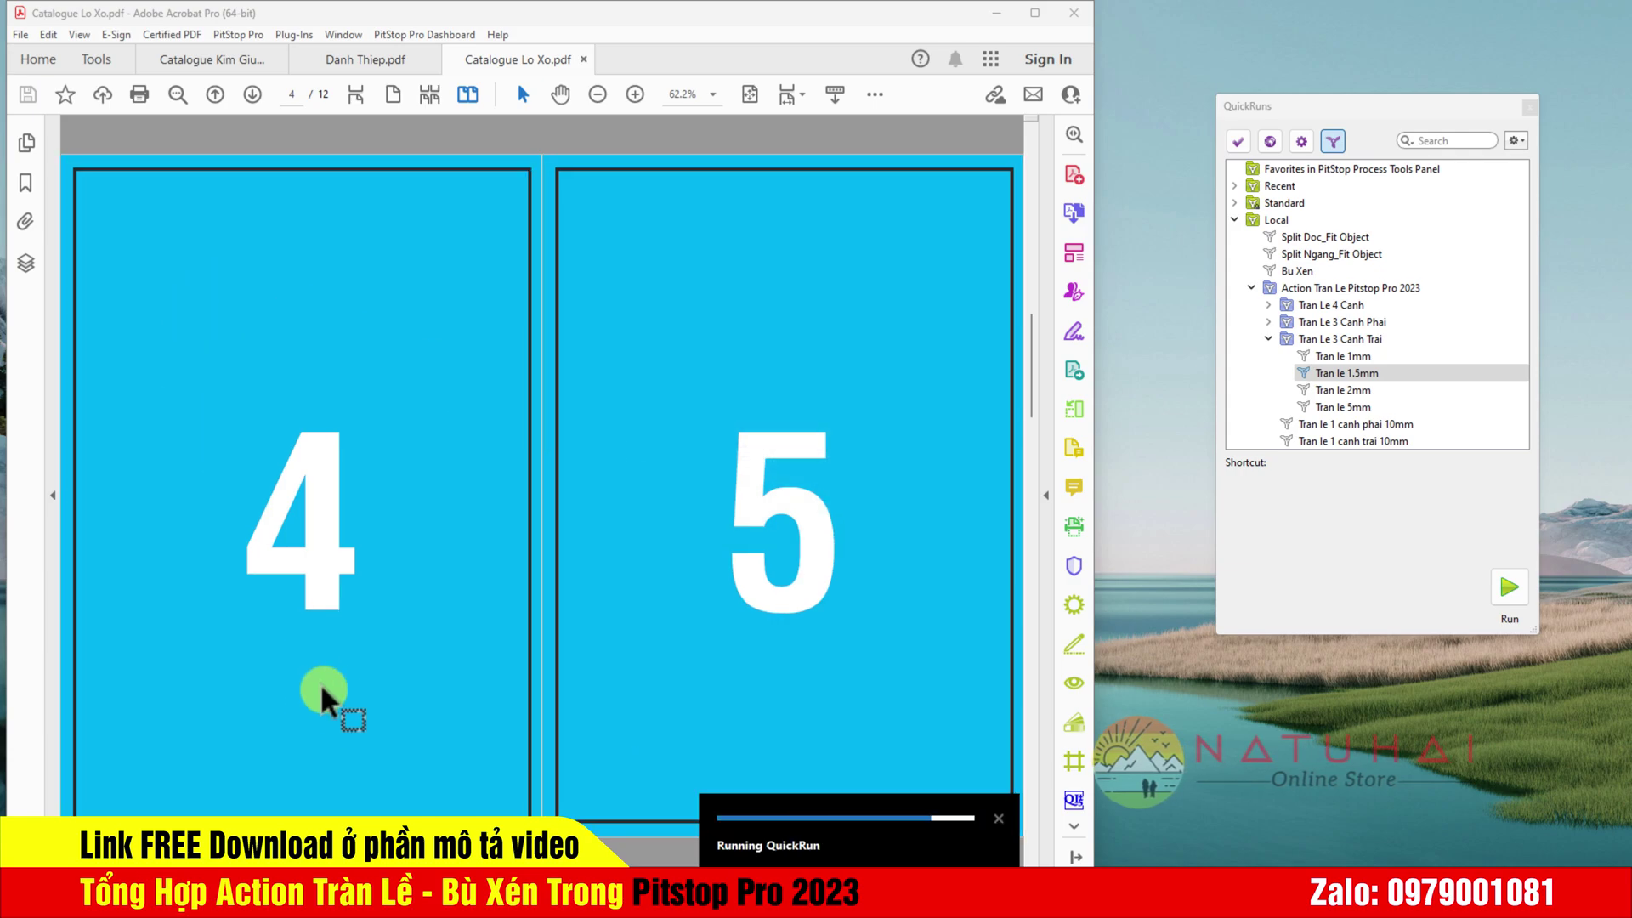
{"action": "left_click", "coordinate": [881, 95]}
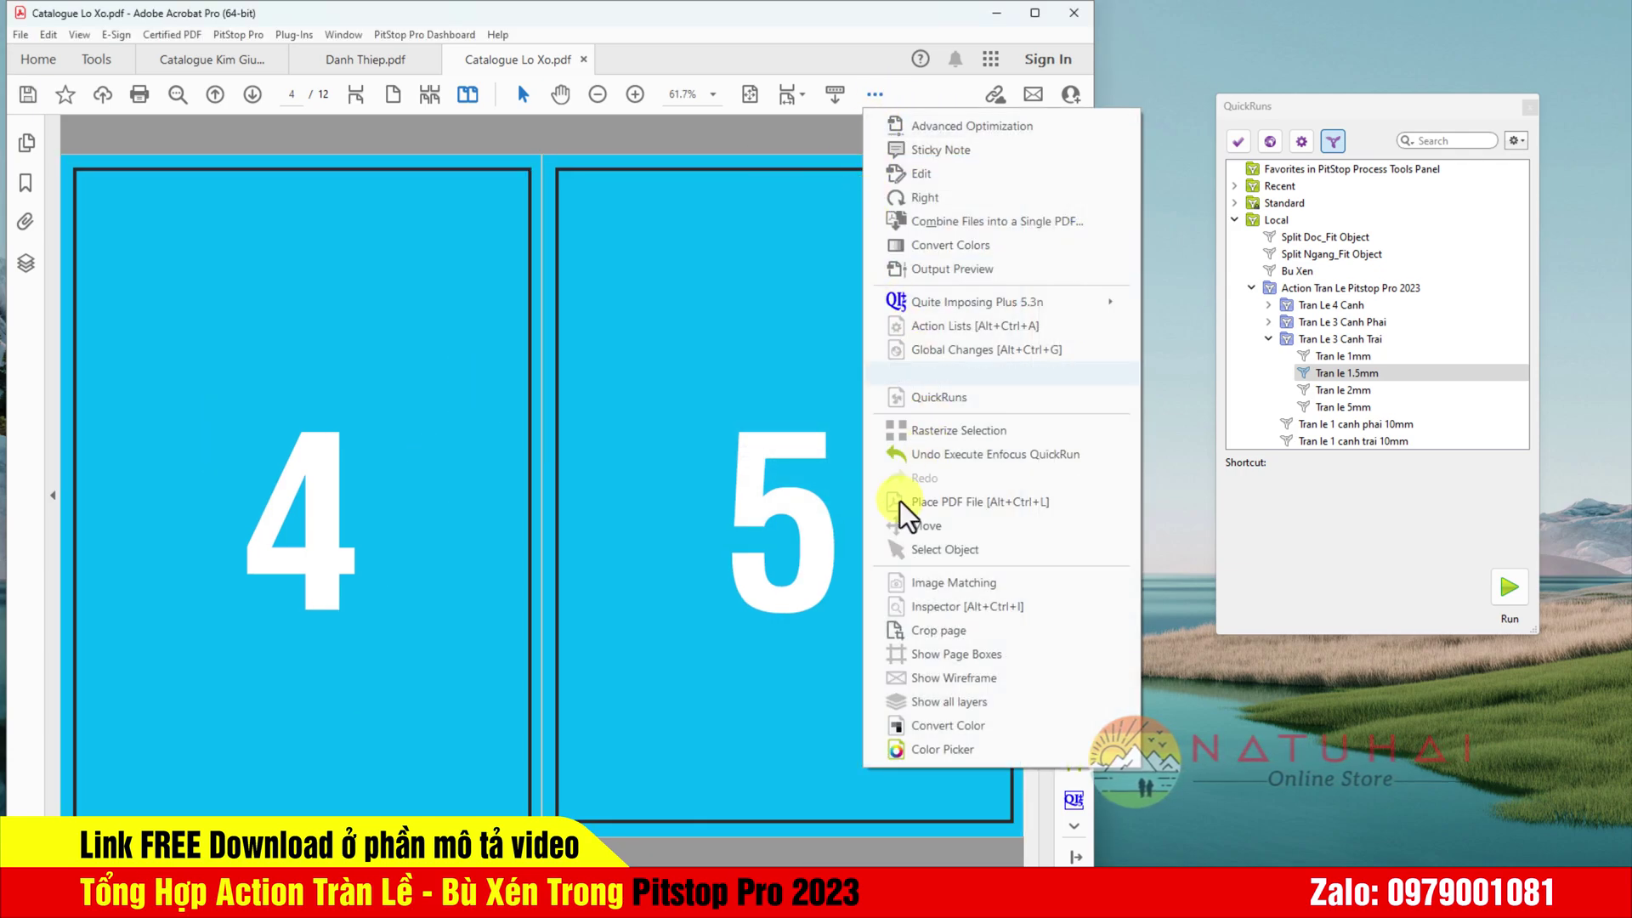
{"action": "left_click", "coordinate": [926, 653]}
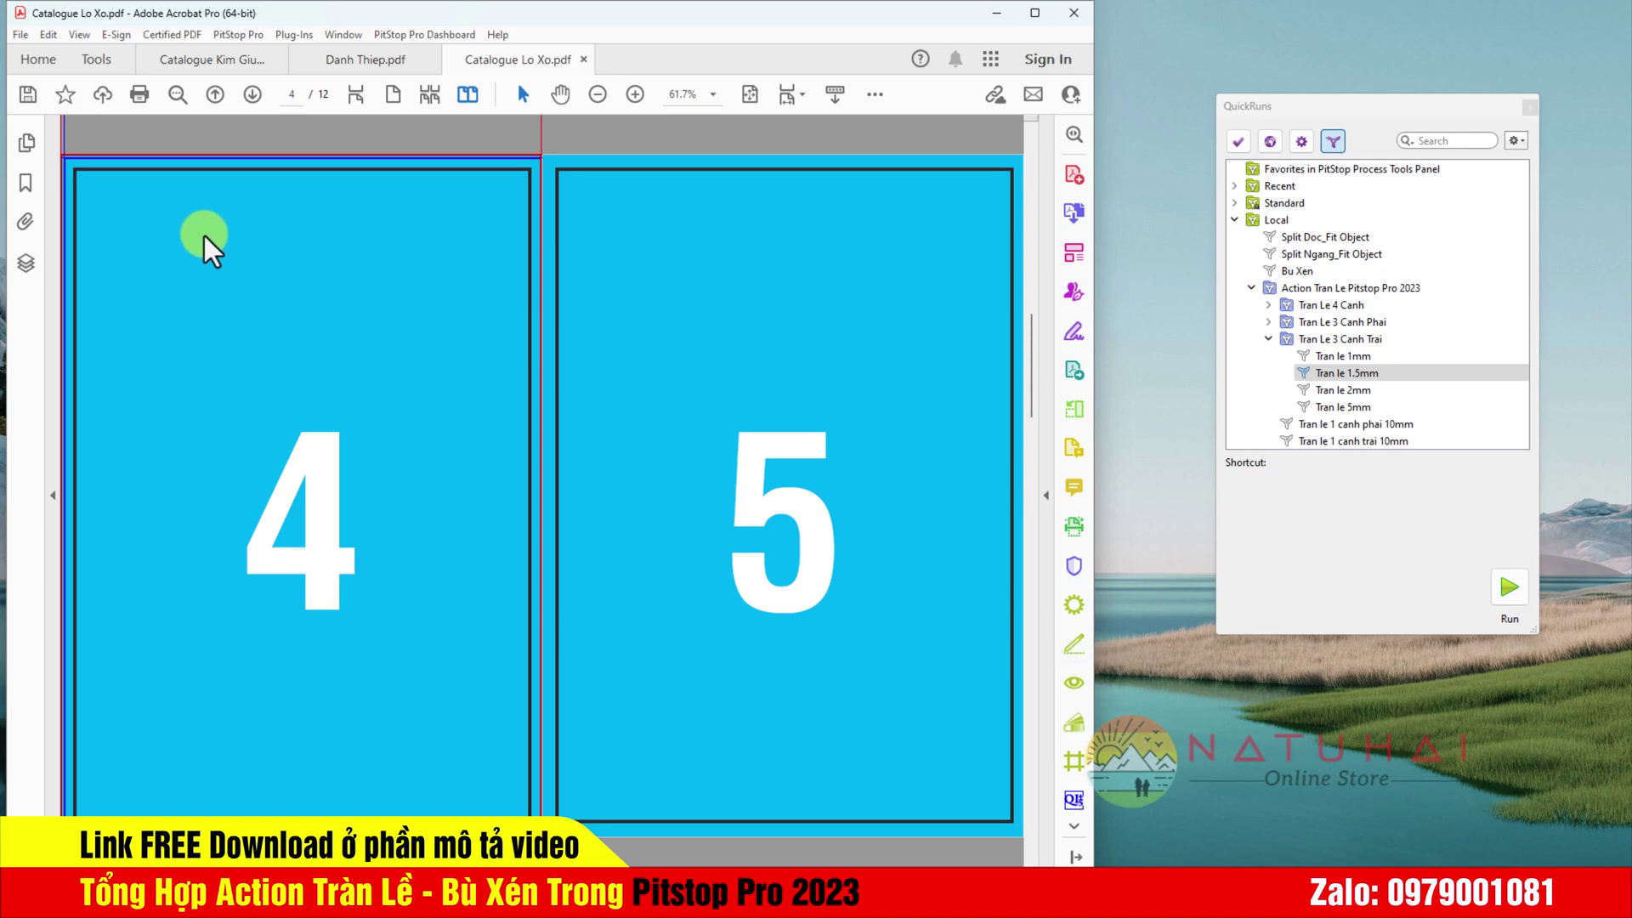
{"action": "left_click", "coordinate": [757, 94]}
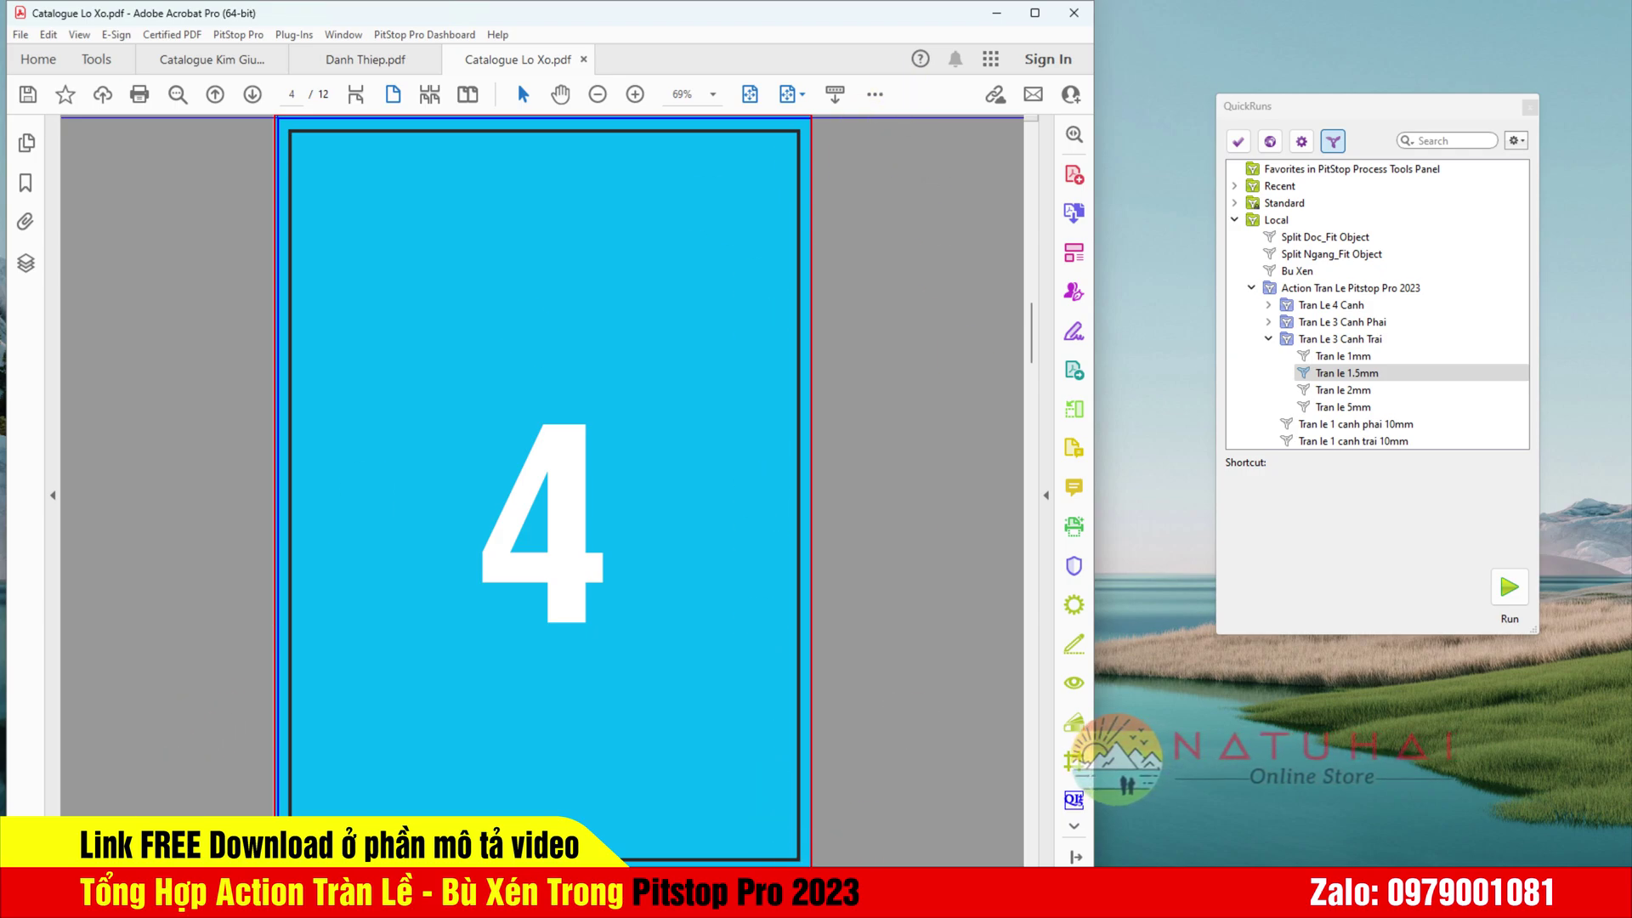
Step: Revert Catalogue Lo Xo.pdf to its saved version to discard the 1.5 mm bleed
{"action": "left_click", "coordinate": [20, 34]}
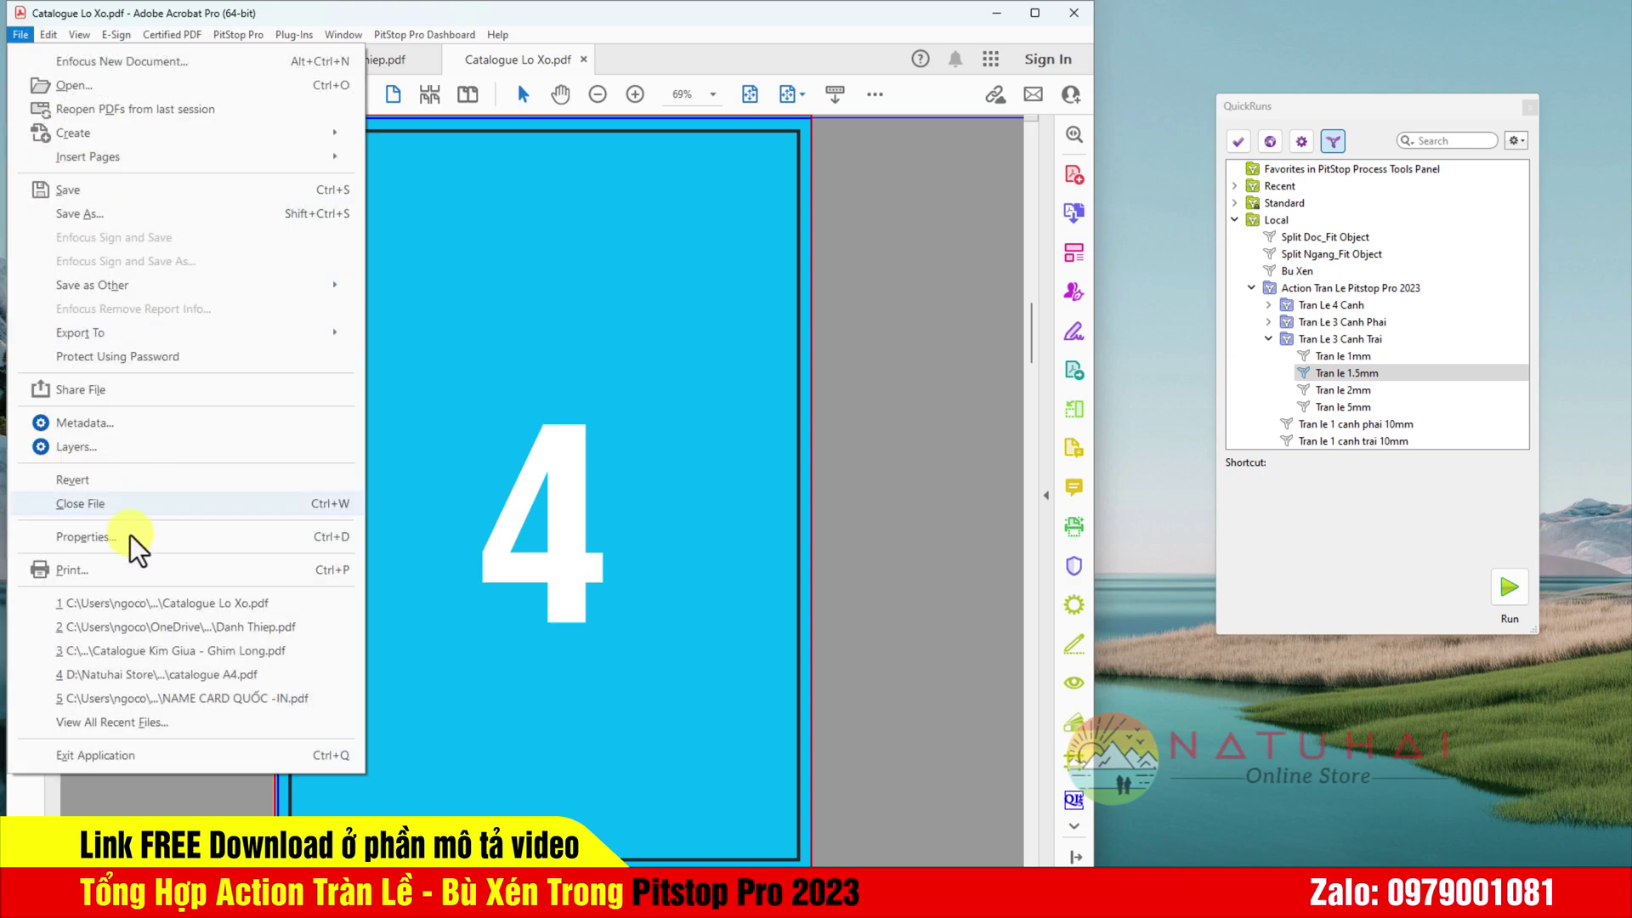
{"action": "left_click", "coordinate": [84, 481]}
{"action": "left_click", "coordinate": [635, 496]}
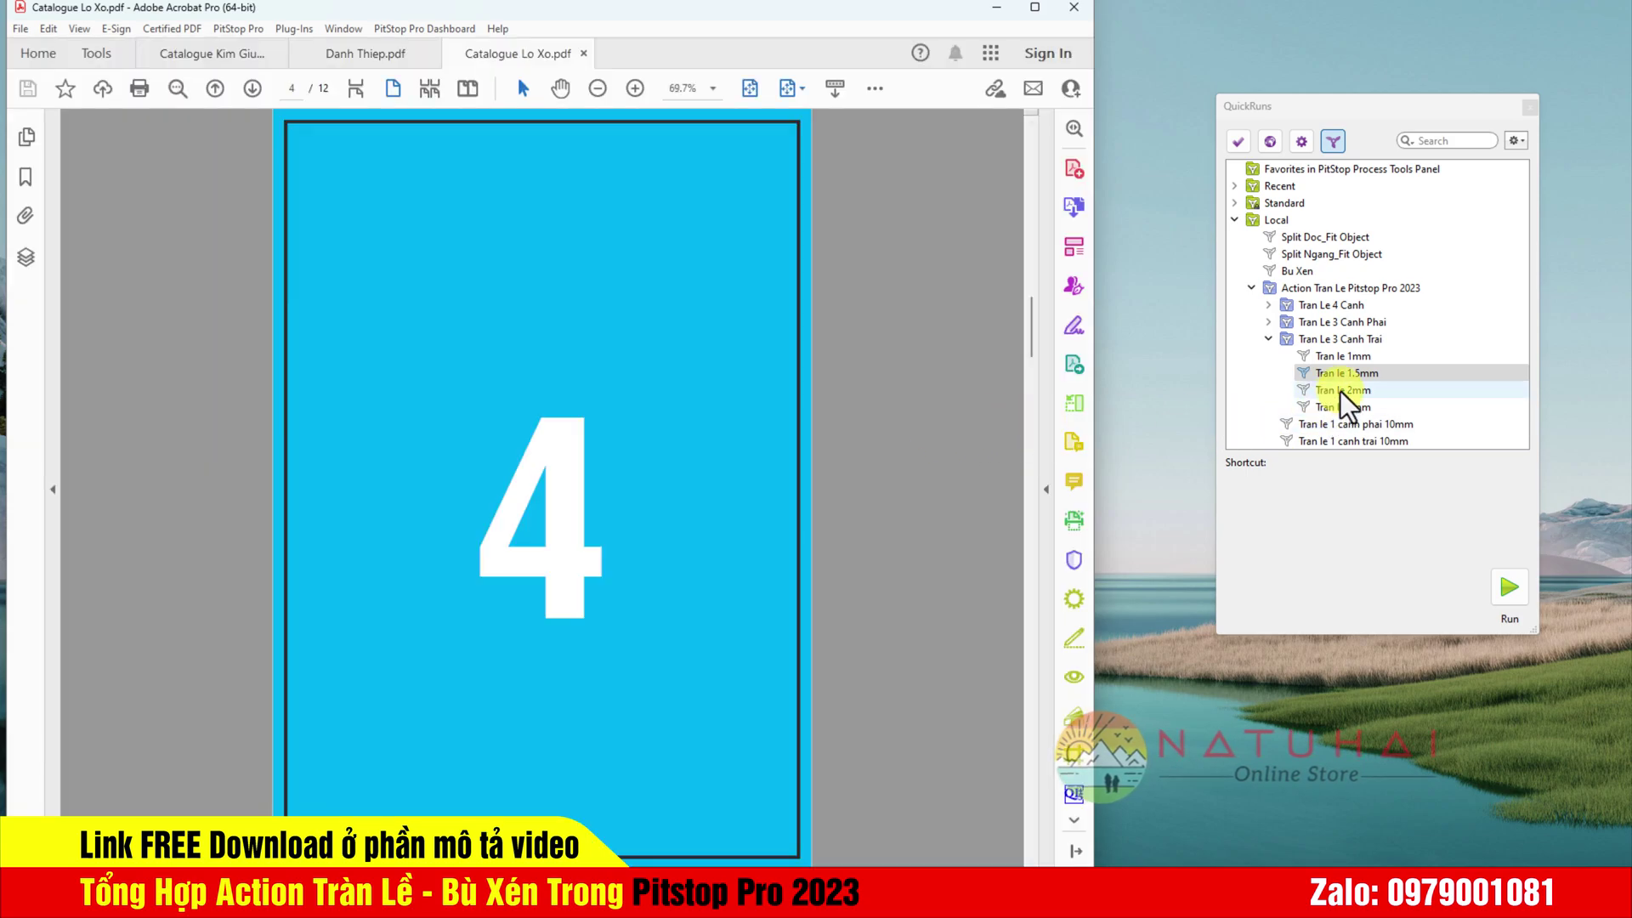
Step: Run the Tran le 2mm QuickRun from Tran Le 3 Canh Trai on the catalogue and show the page boxes
{"action": "left_click", "coordinate": [1341, 390]}
{"action": "key", "text": "Return"}
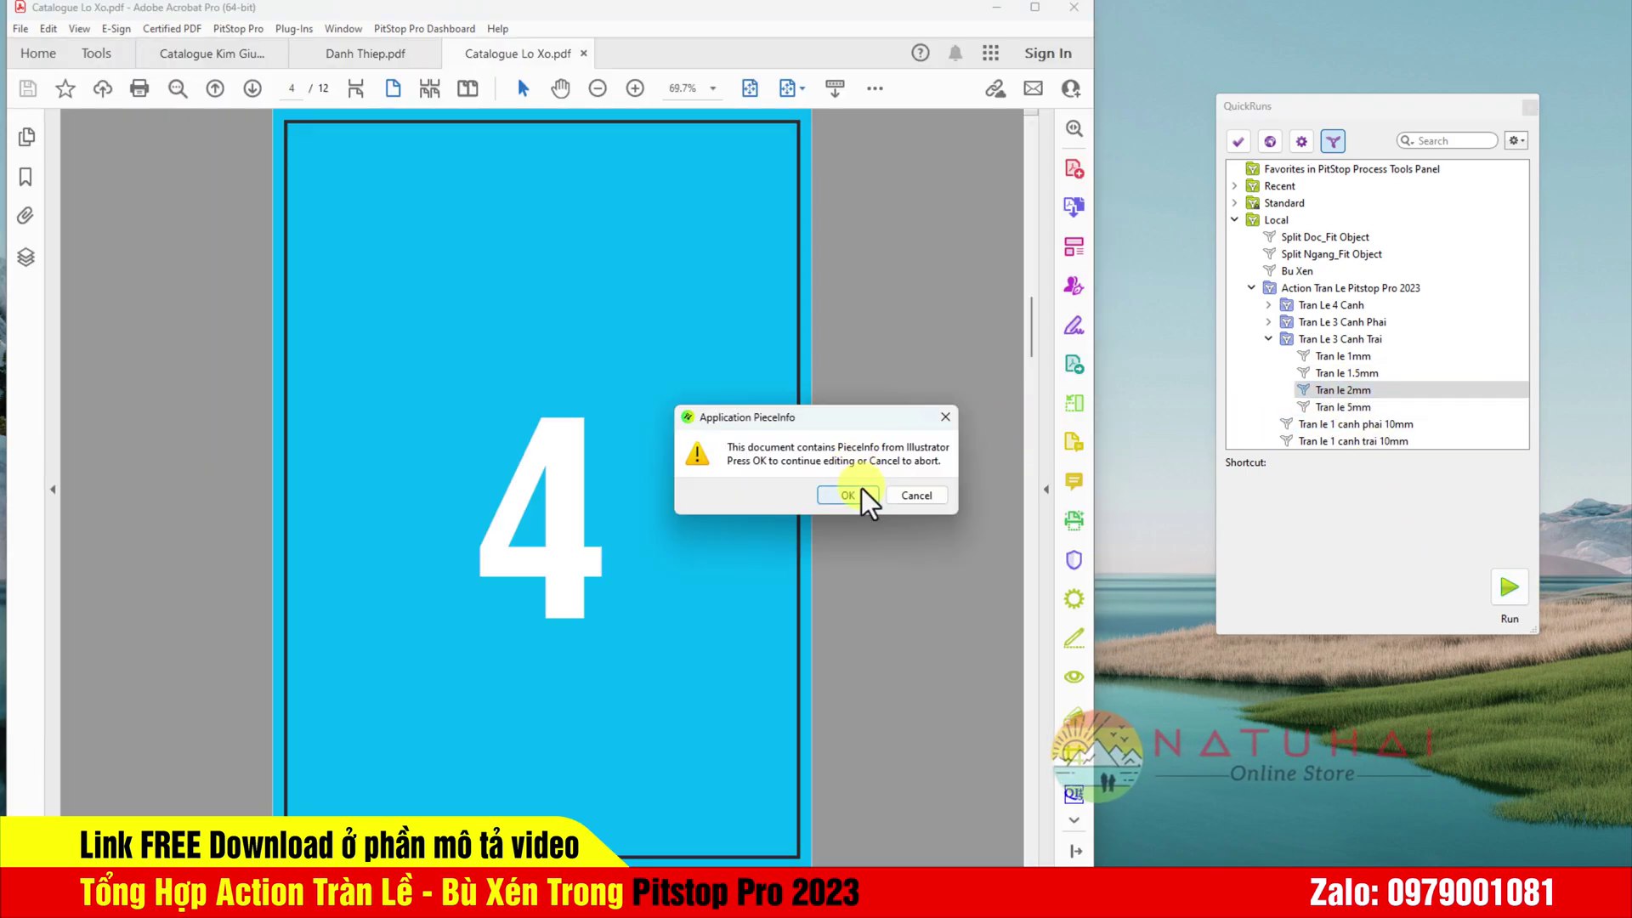
{"action": "left_click", "coordinate": [860, 488]}
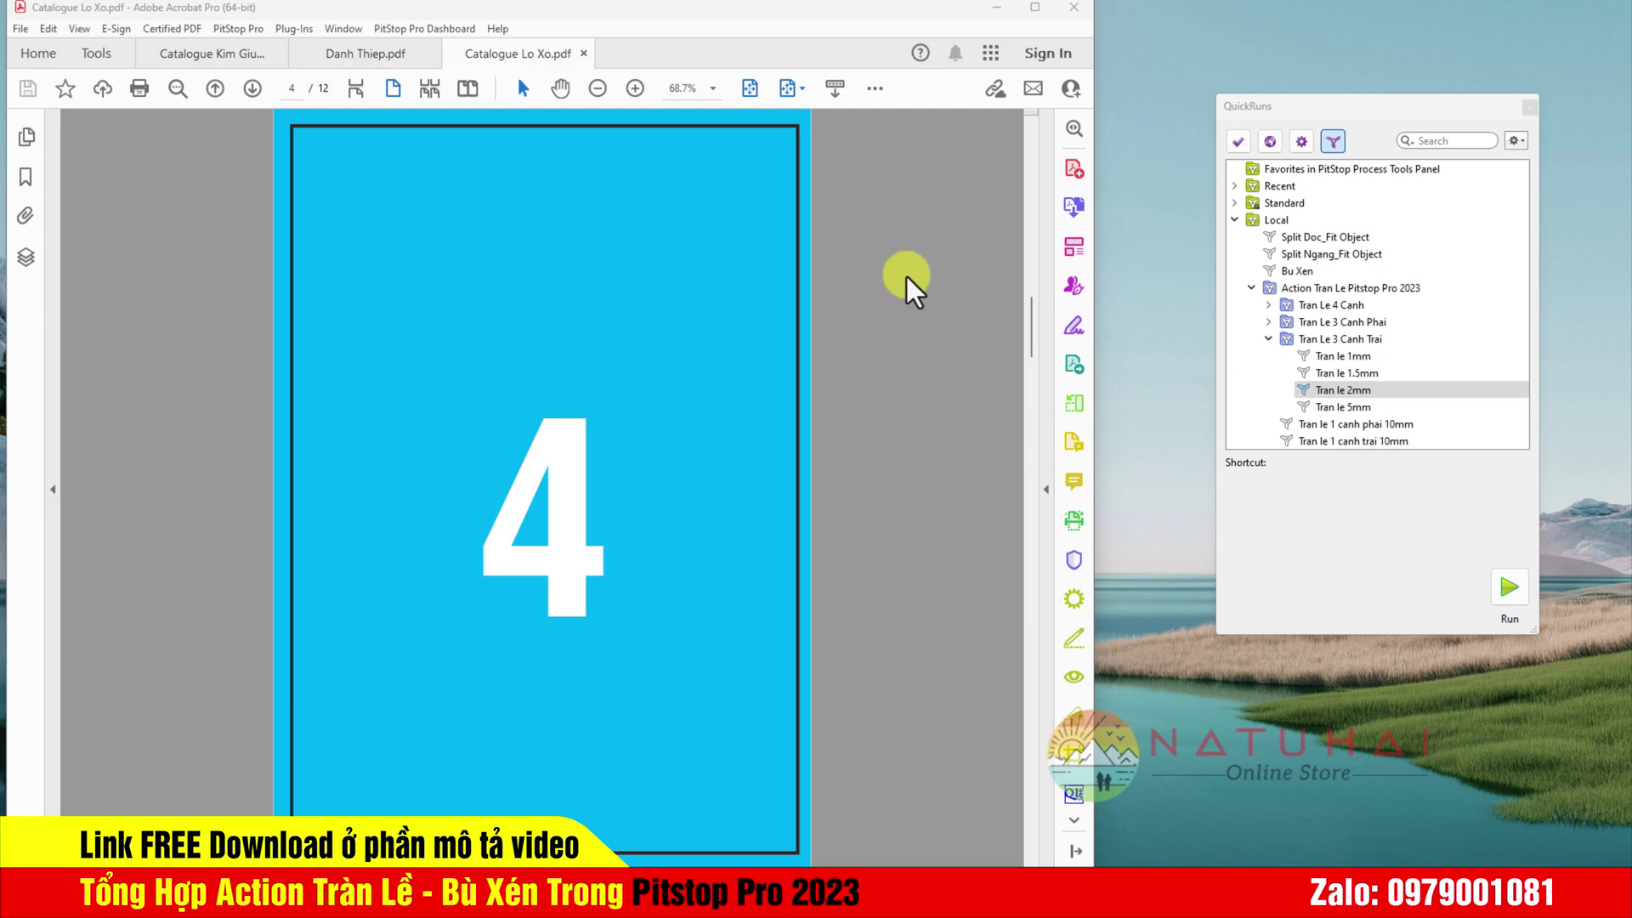
{"action": "left_click", "coordinate": [876, 90]}
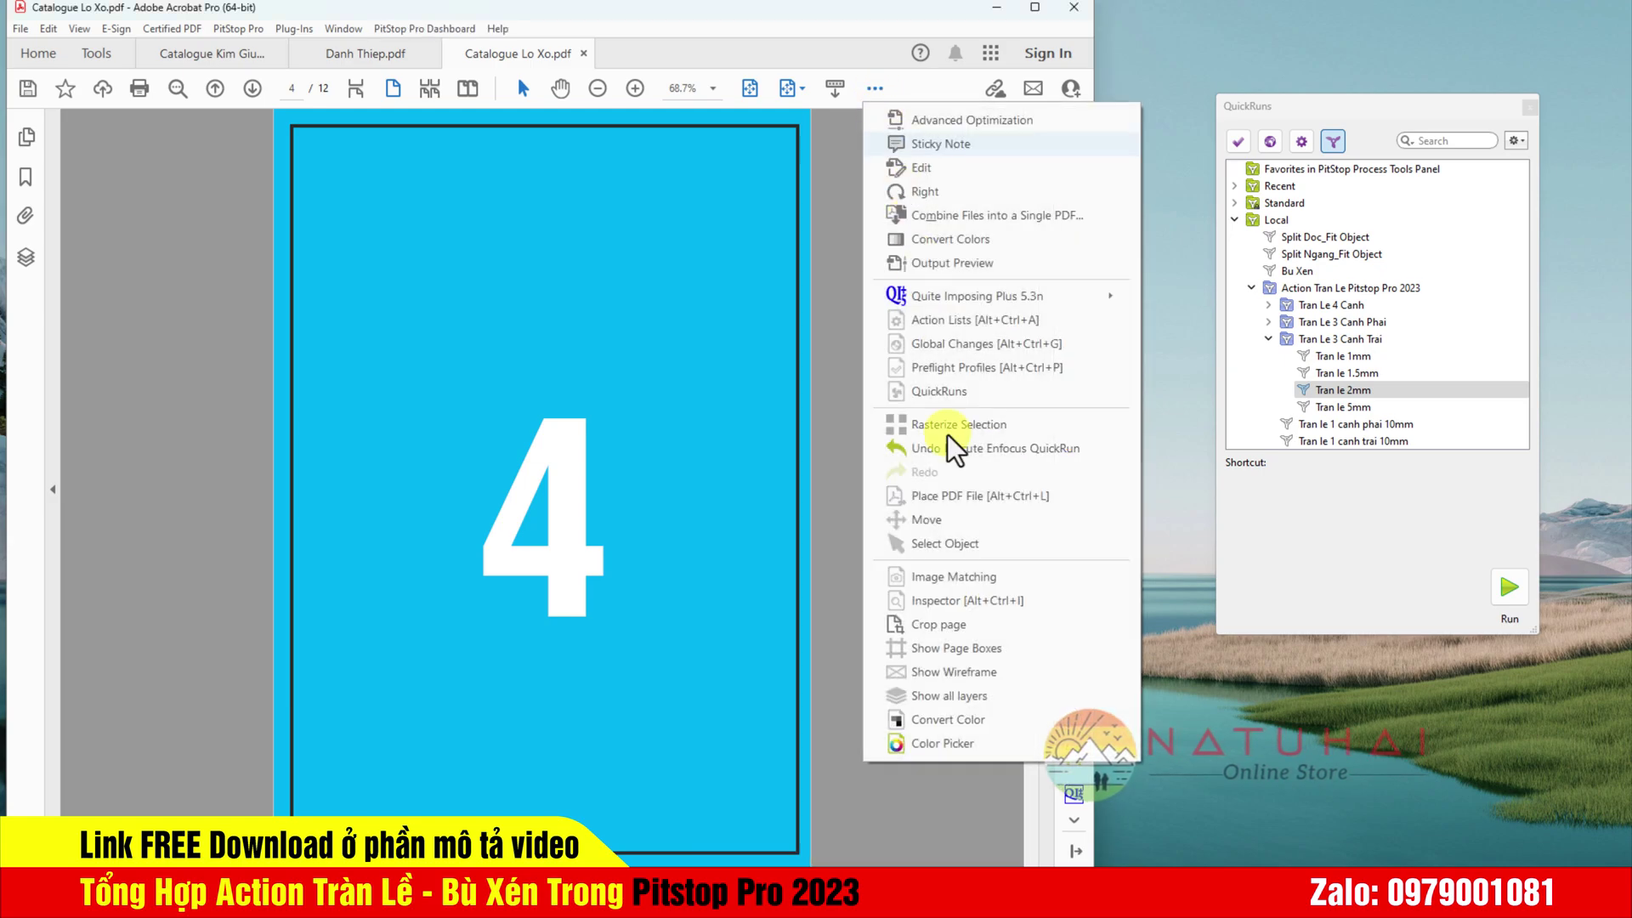
{"action": "left_click", "coordinate": [927, 648]}
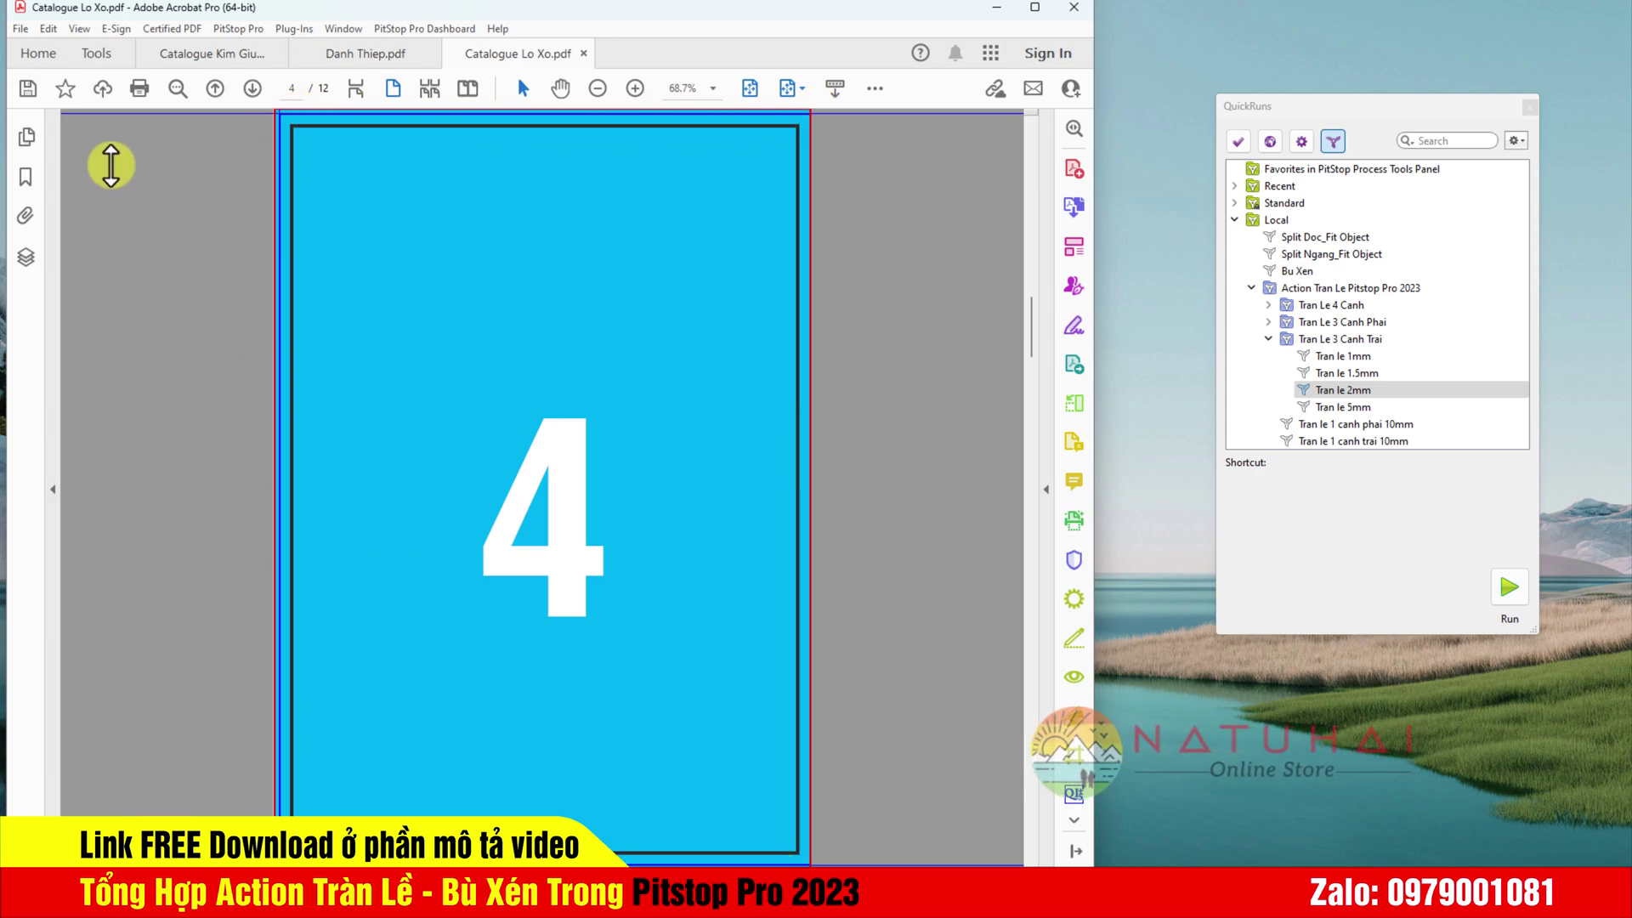
Step: Revert Catalogue Lo Xo.pdf to its saved version to discard the 2 mm bleed
{"action": "left_click", "coordinate": [20, 28]}
{"action": "left_click", "coordinate": [75, 474]}
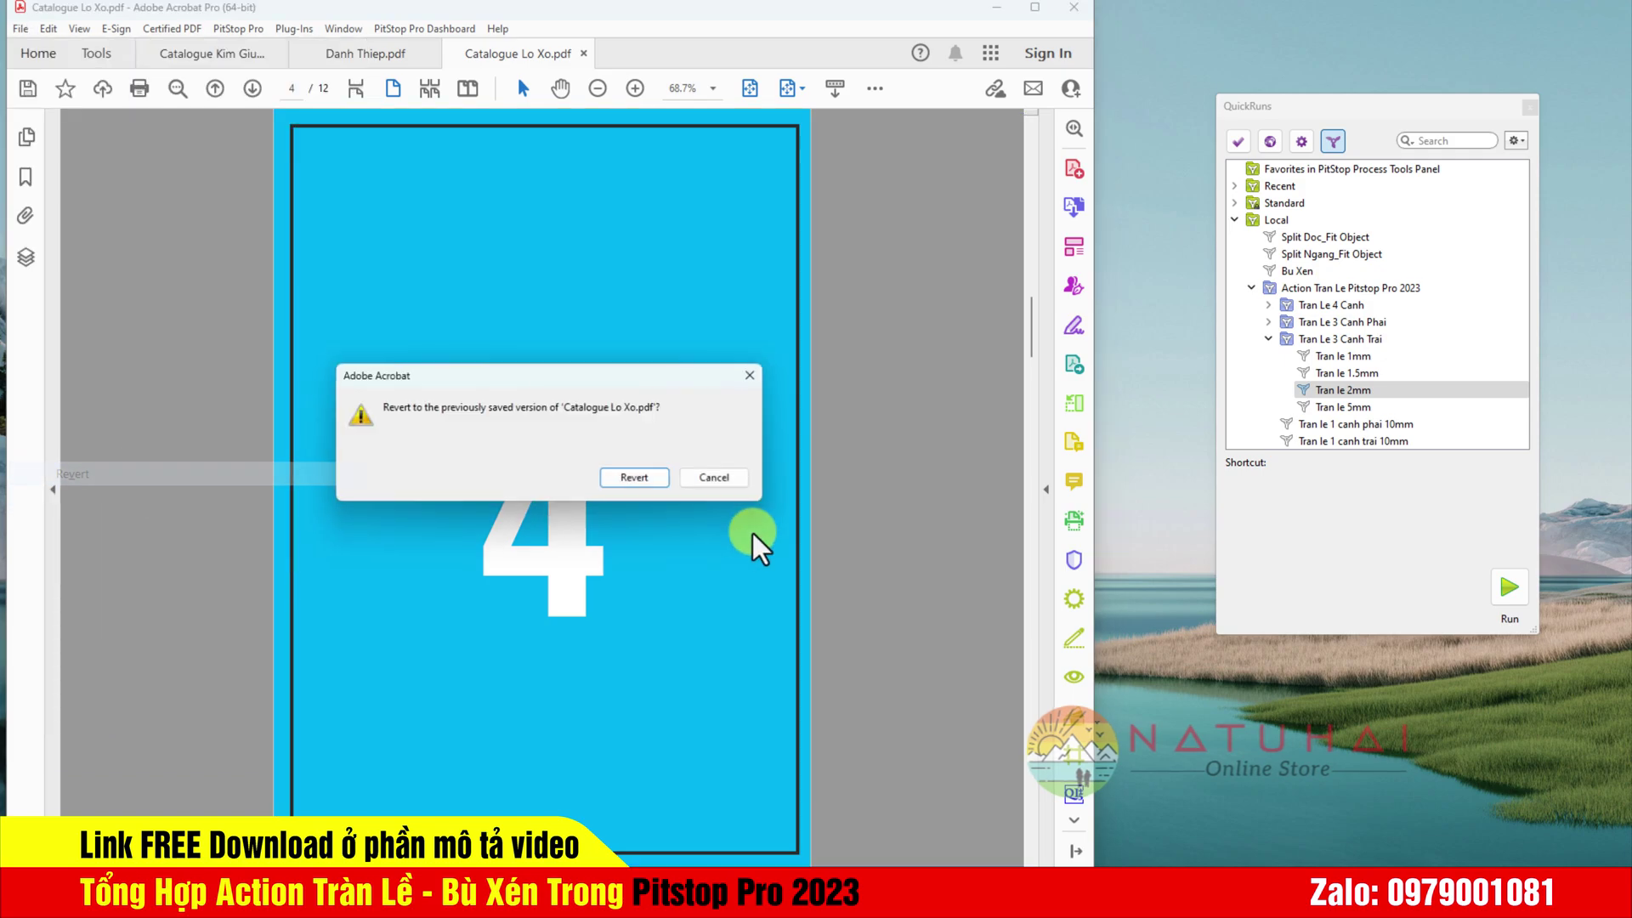
{"action": "left_click", "coordinate": [648, 483]}
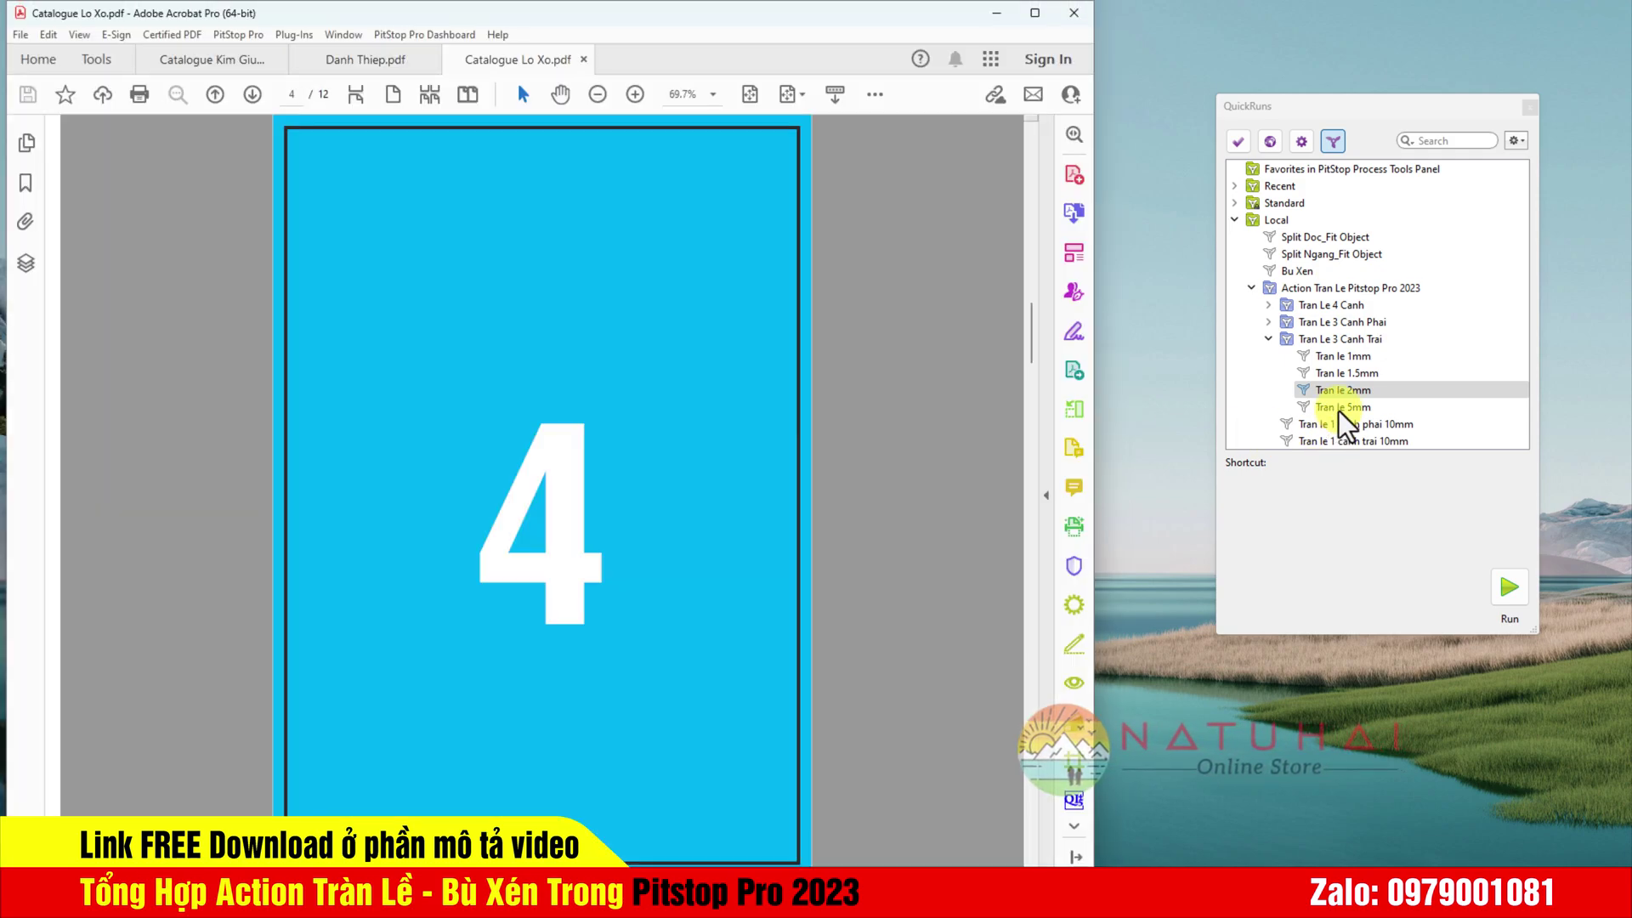
Step: Run the Tran le 5mm QuickRun from Tran Le 3 Canh Trai on the catalogue and check the page boxes through page 8
{"action": "left_click", "coordinate": [1339, 411]}
{"action": "left_click", "coordinate": [1513, 595]}
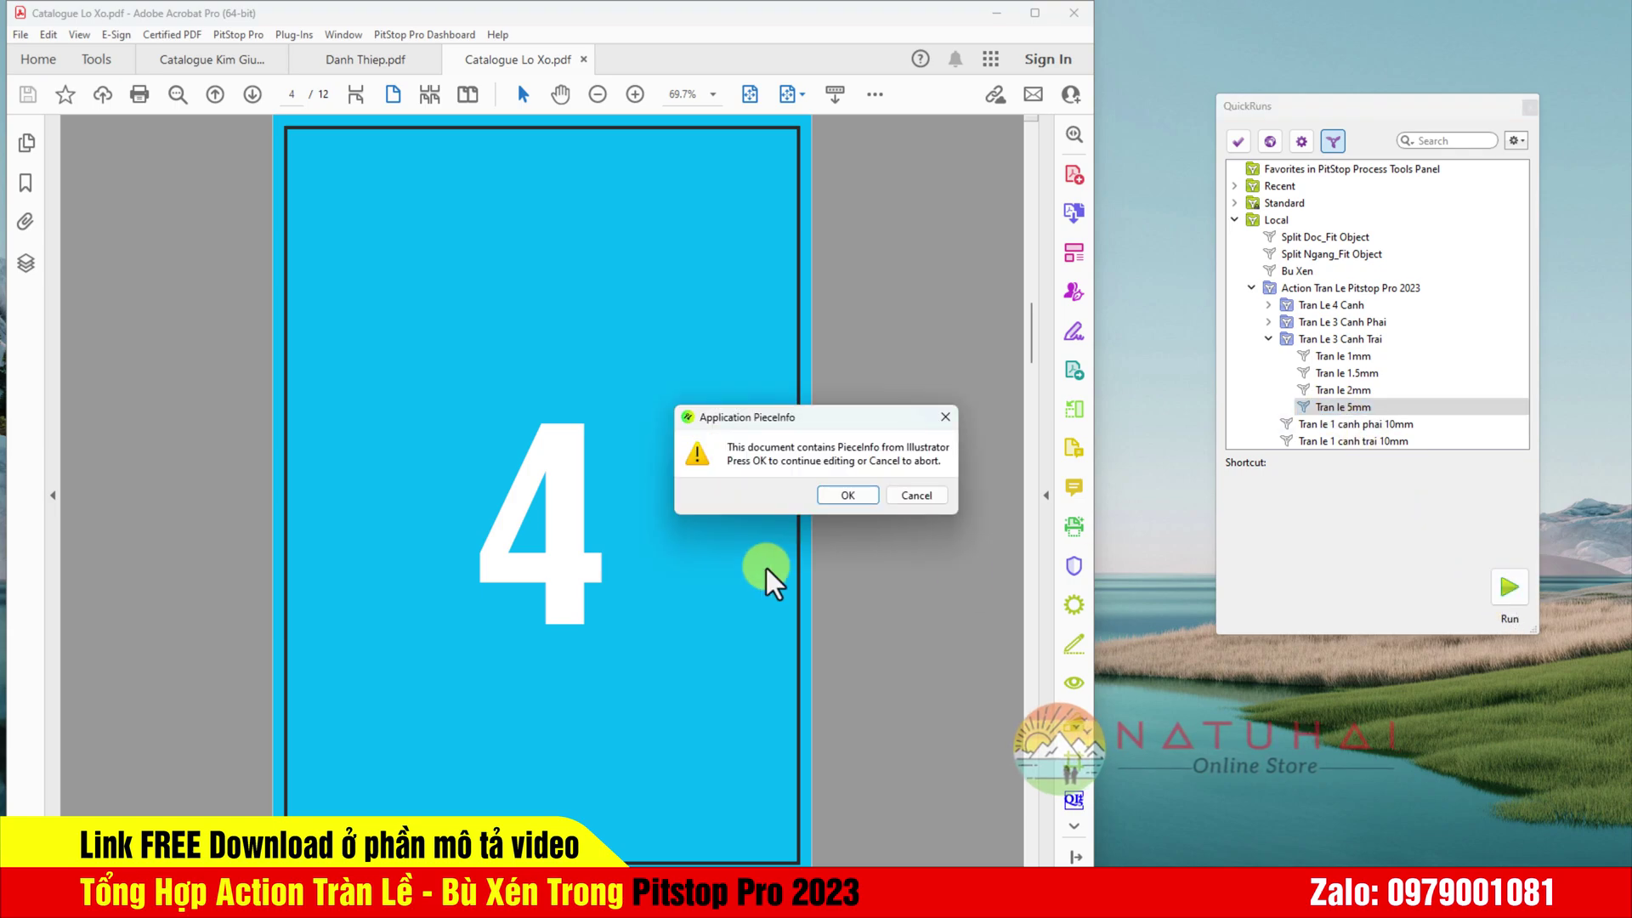
{"action": "left_click", "coordinate": [829, 497]}
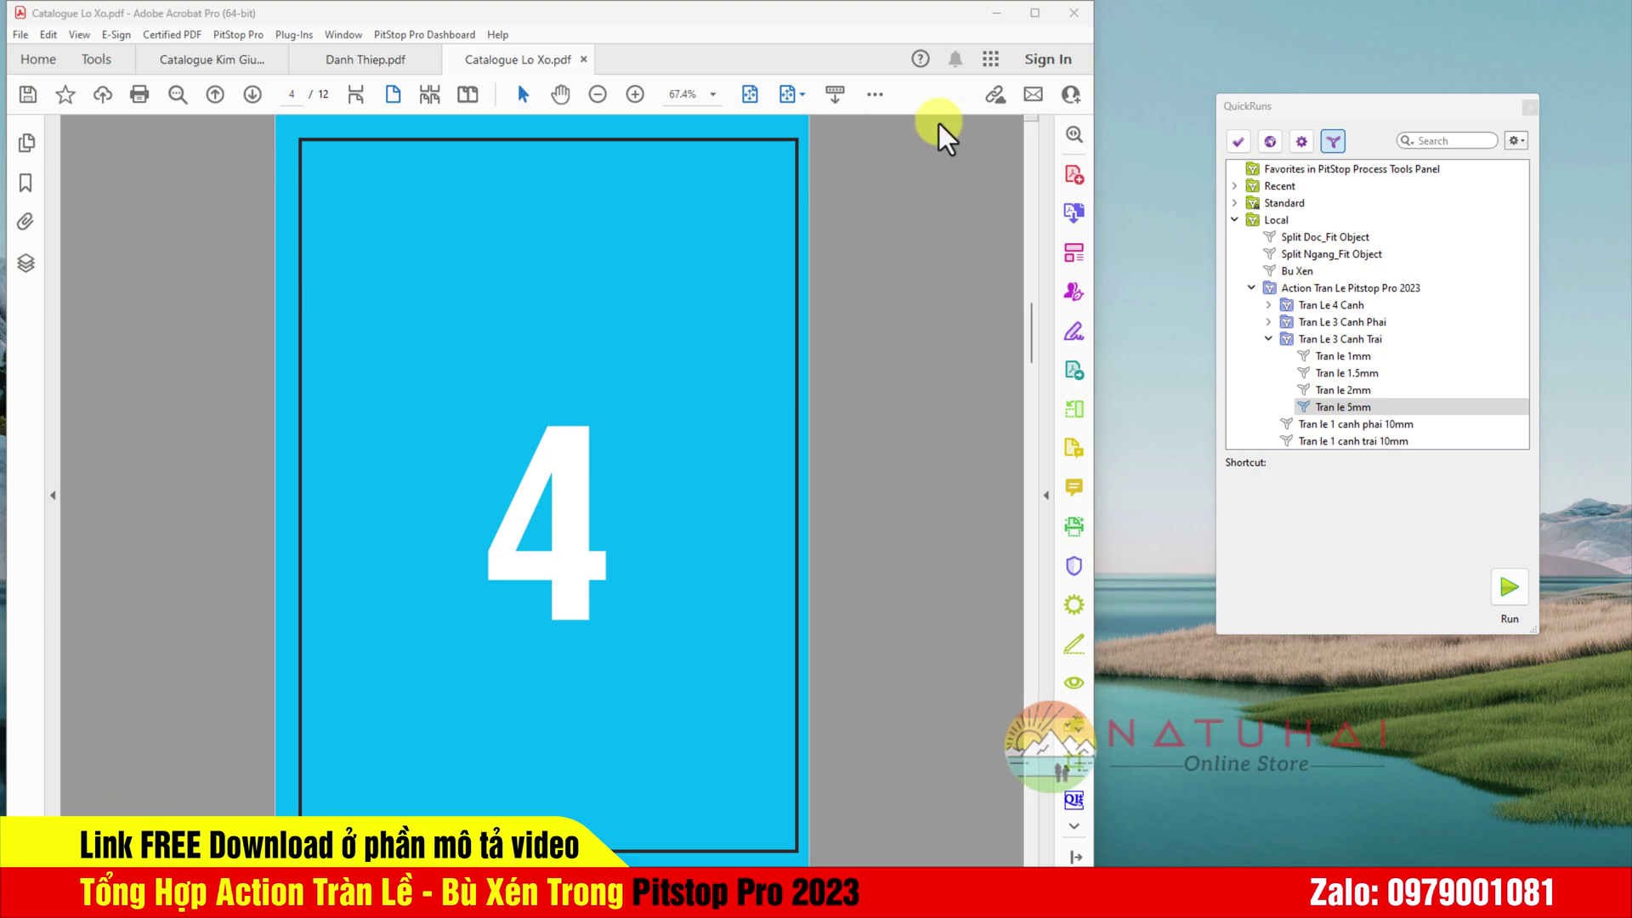
{"action": "left_click", "coordinate": [875, 95]}
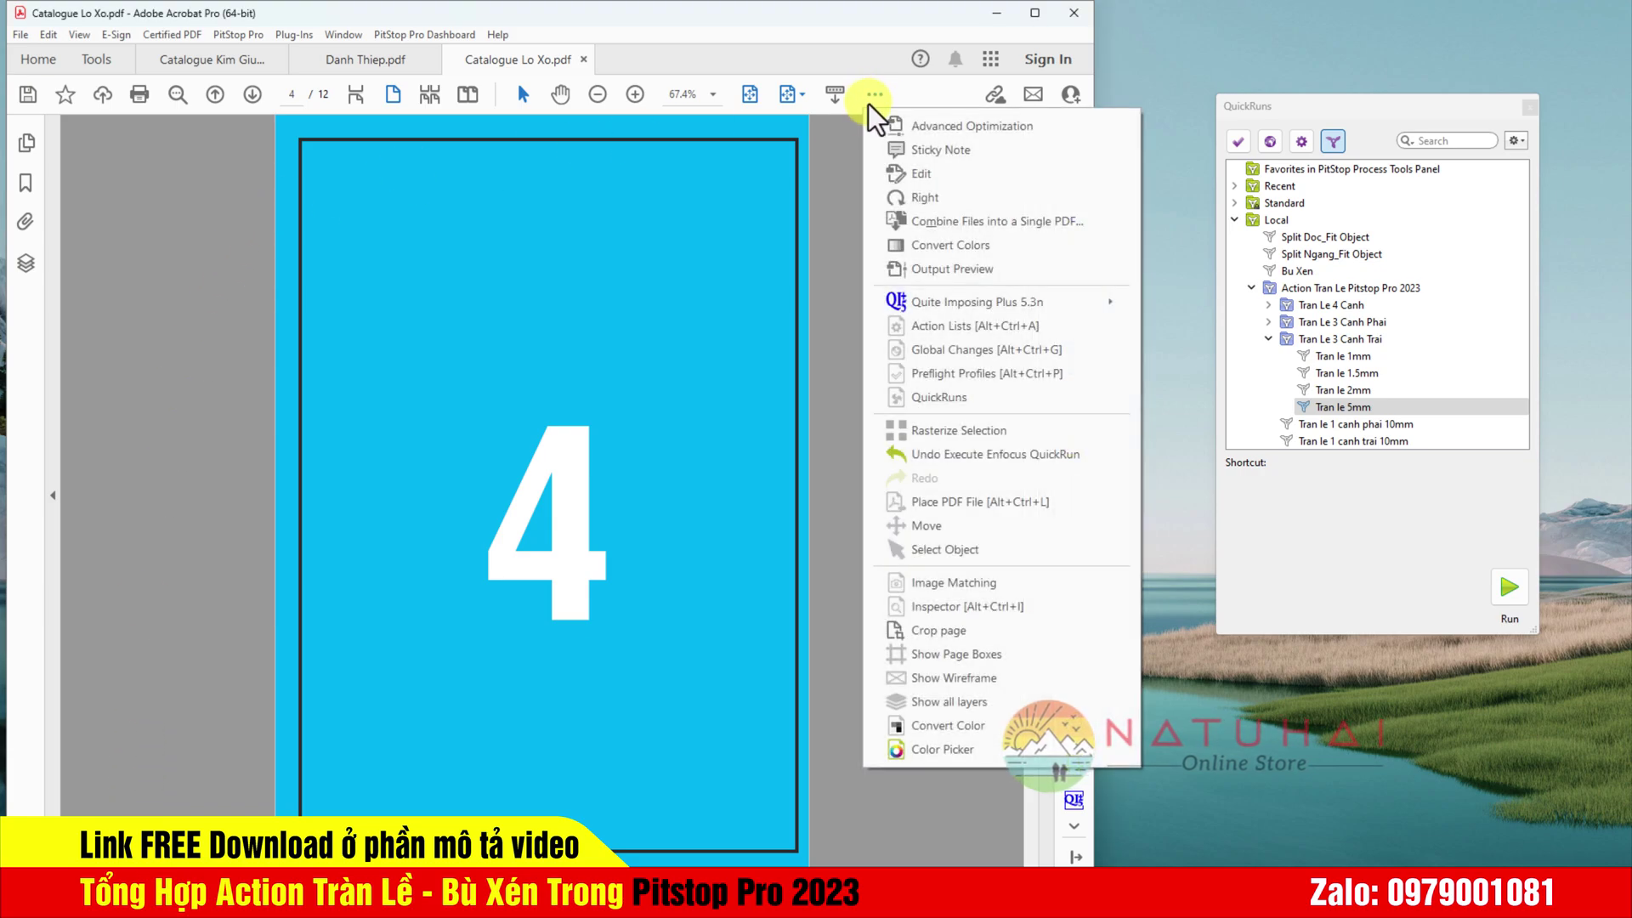
{"action": "left_click", "coordinate": [916, 656]}
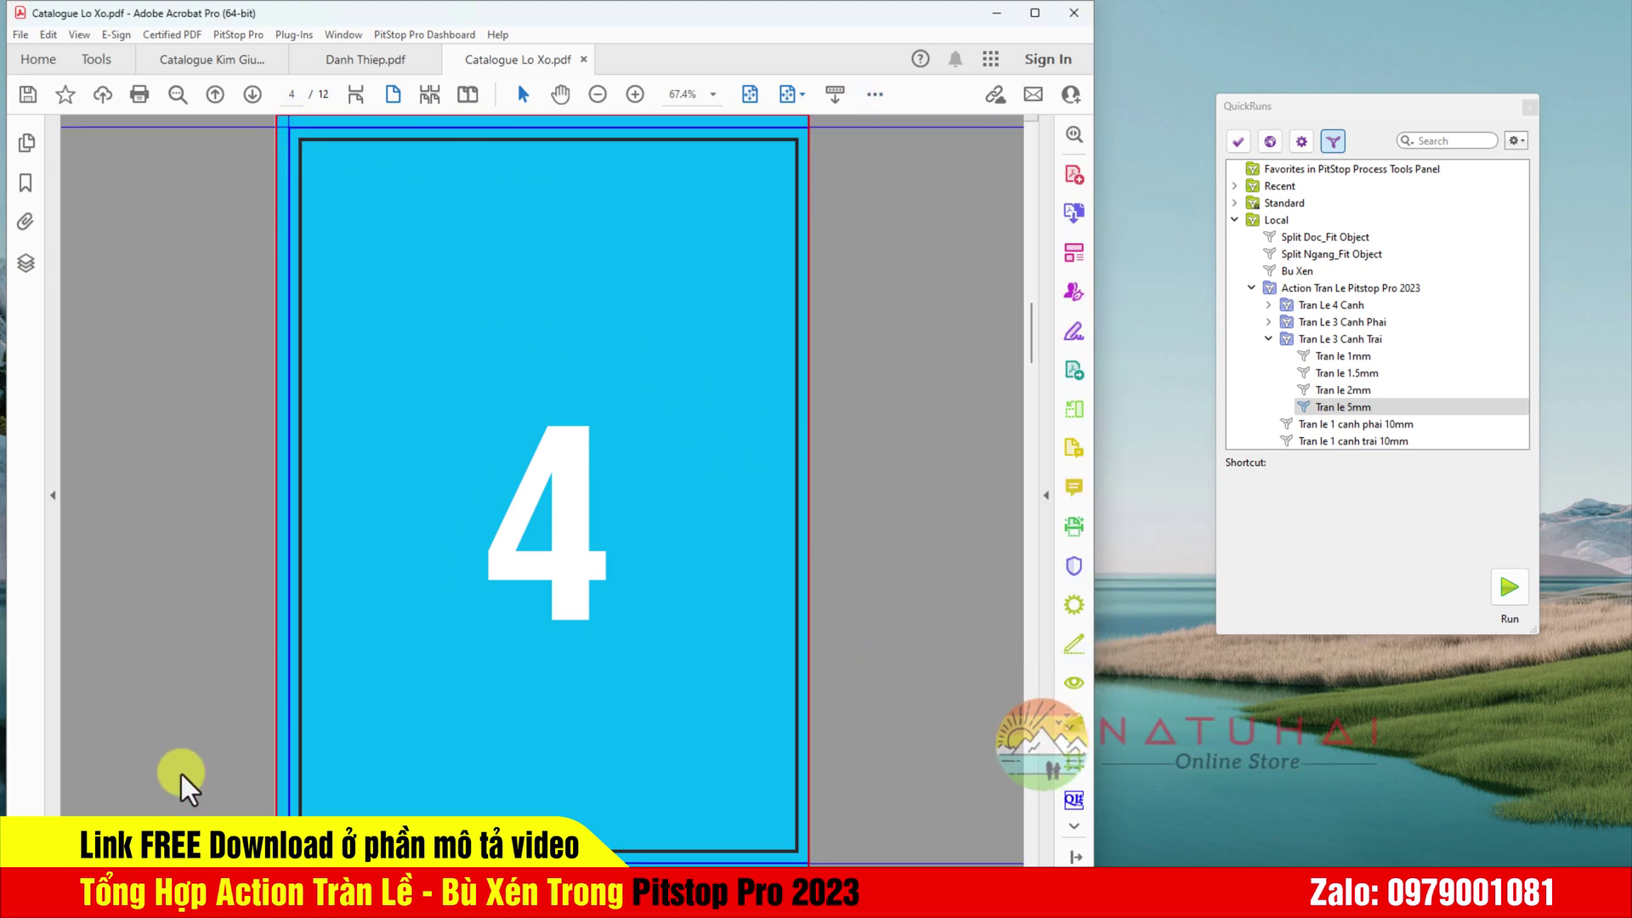
{"action": "scroll", "coordinate": [183, 773], "scroll_direction": "down", "scroll_amount": 3}
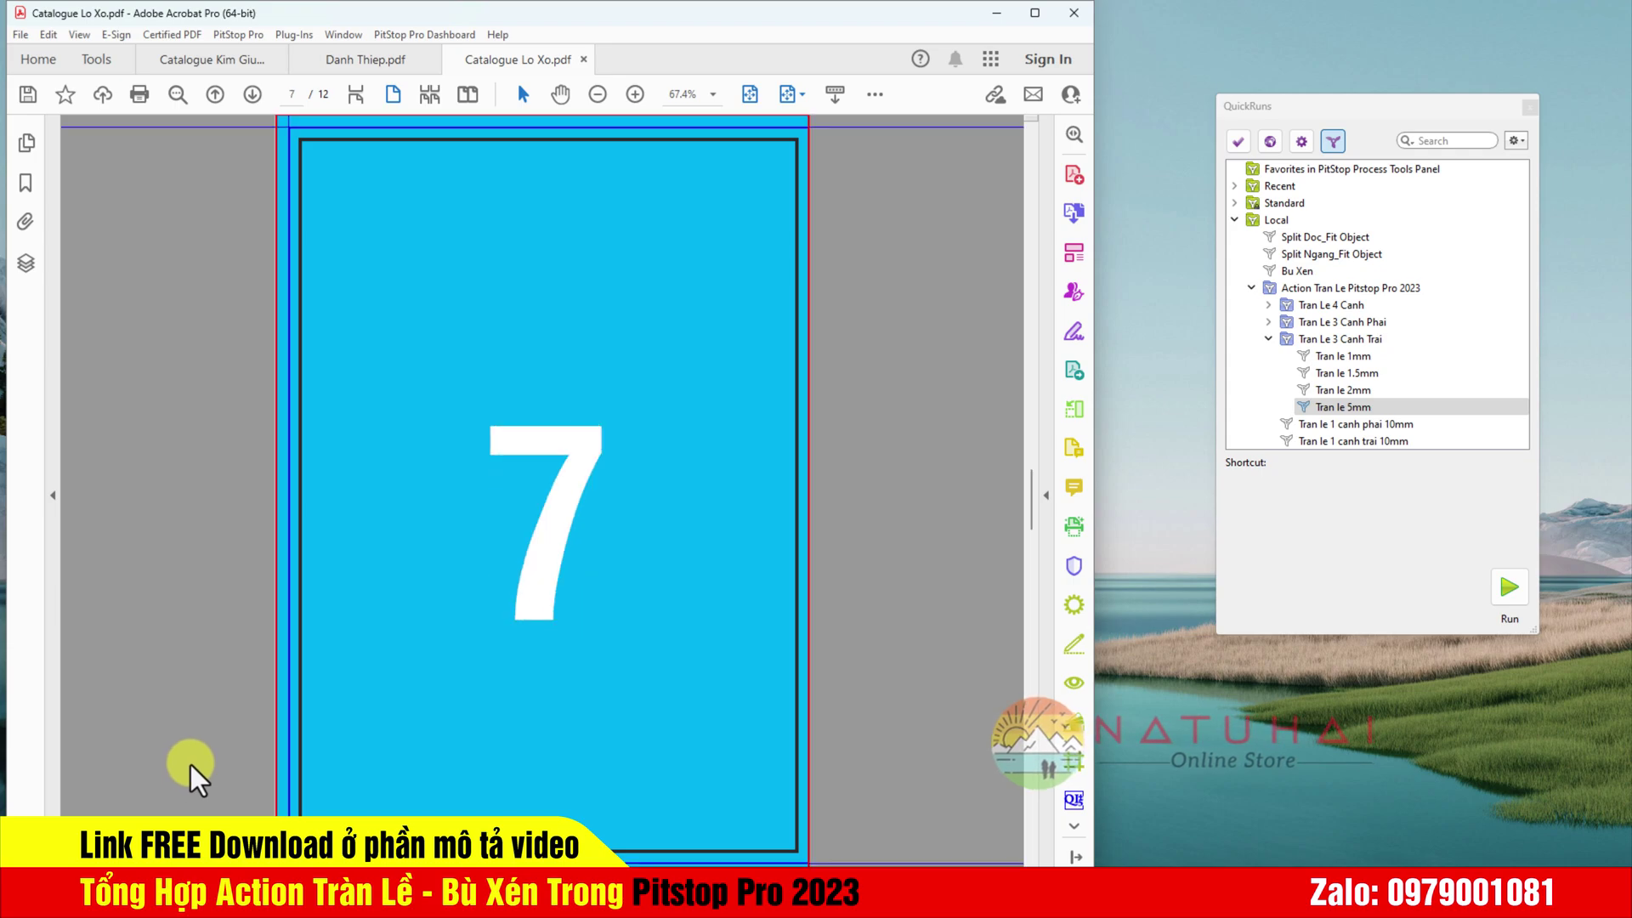
{"action": "scroll", "coordinate": [190, 763], "scroll_direction": "down", "scroll_amount": 1}
Step: Revert Catalogue Lo Xo.pdf to its saved version to discard the 5 mm bleed
{"action": "left_click", "coordinate": [20, 35]}
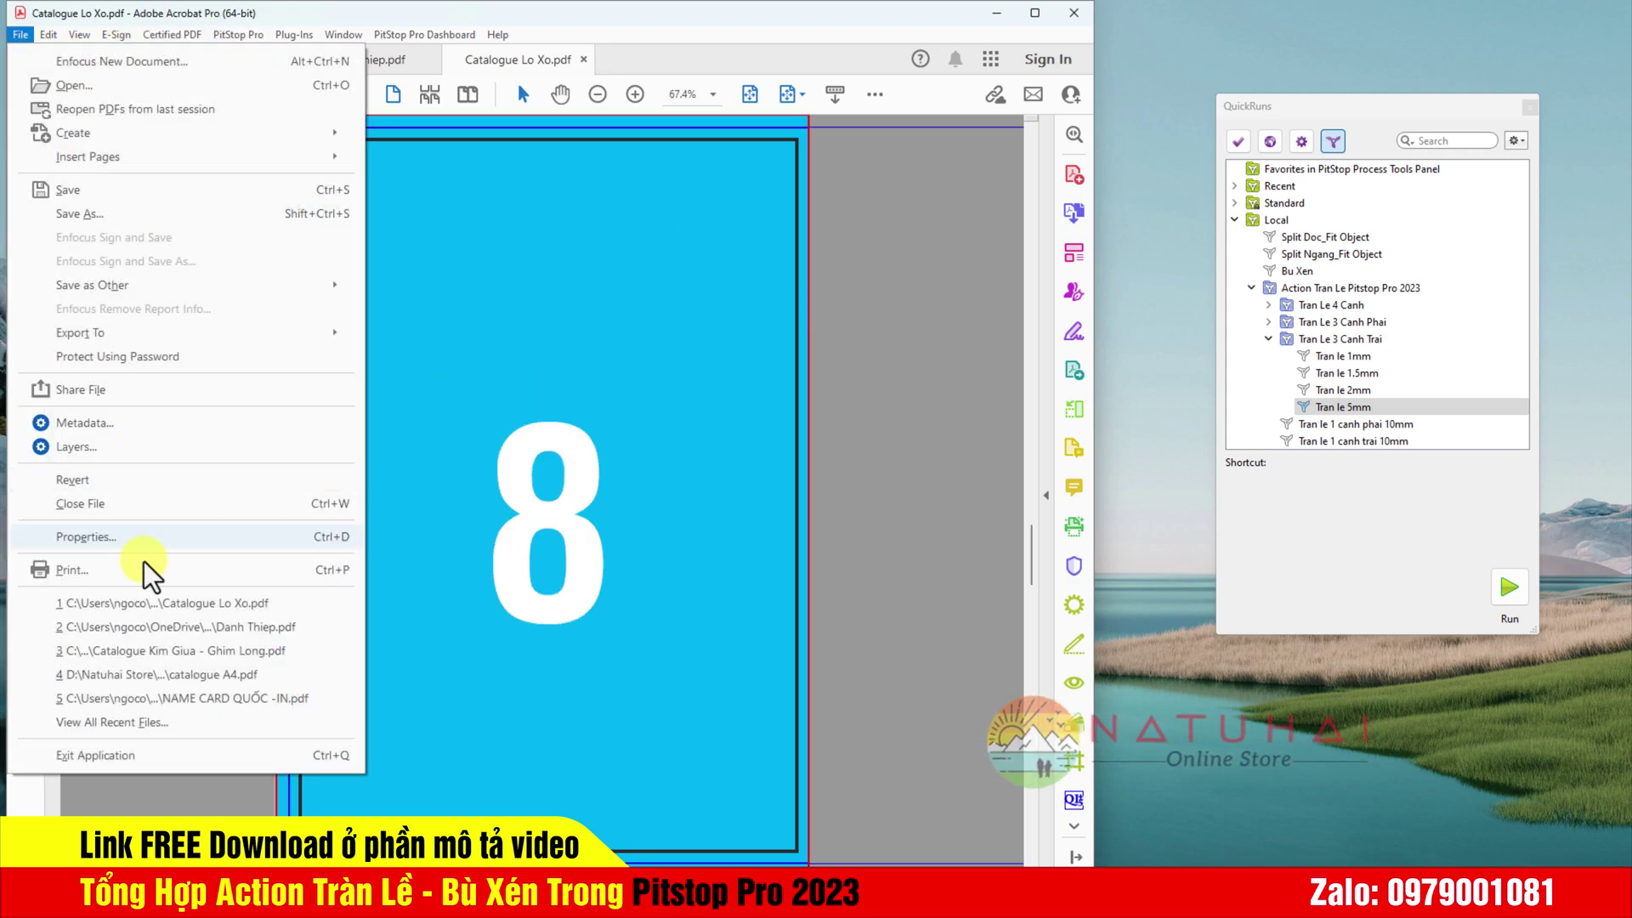
{"action": "left_click", "coordinate": [85, 480]}
{"action": "left_click", "coordinate": [633, 489]}
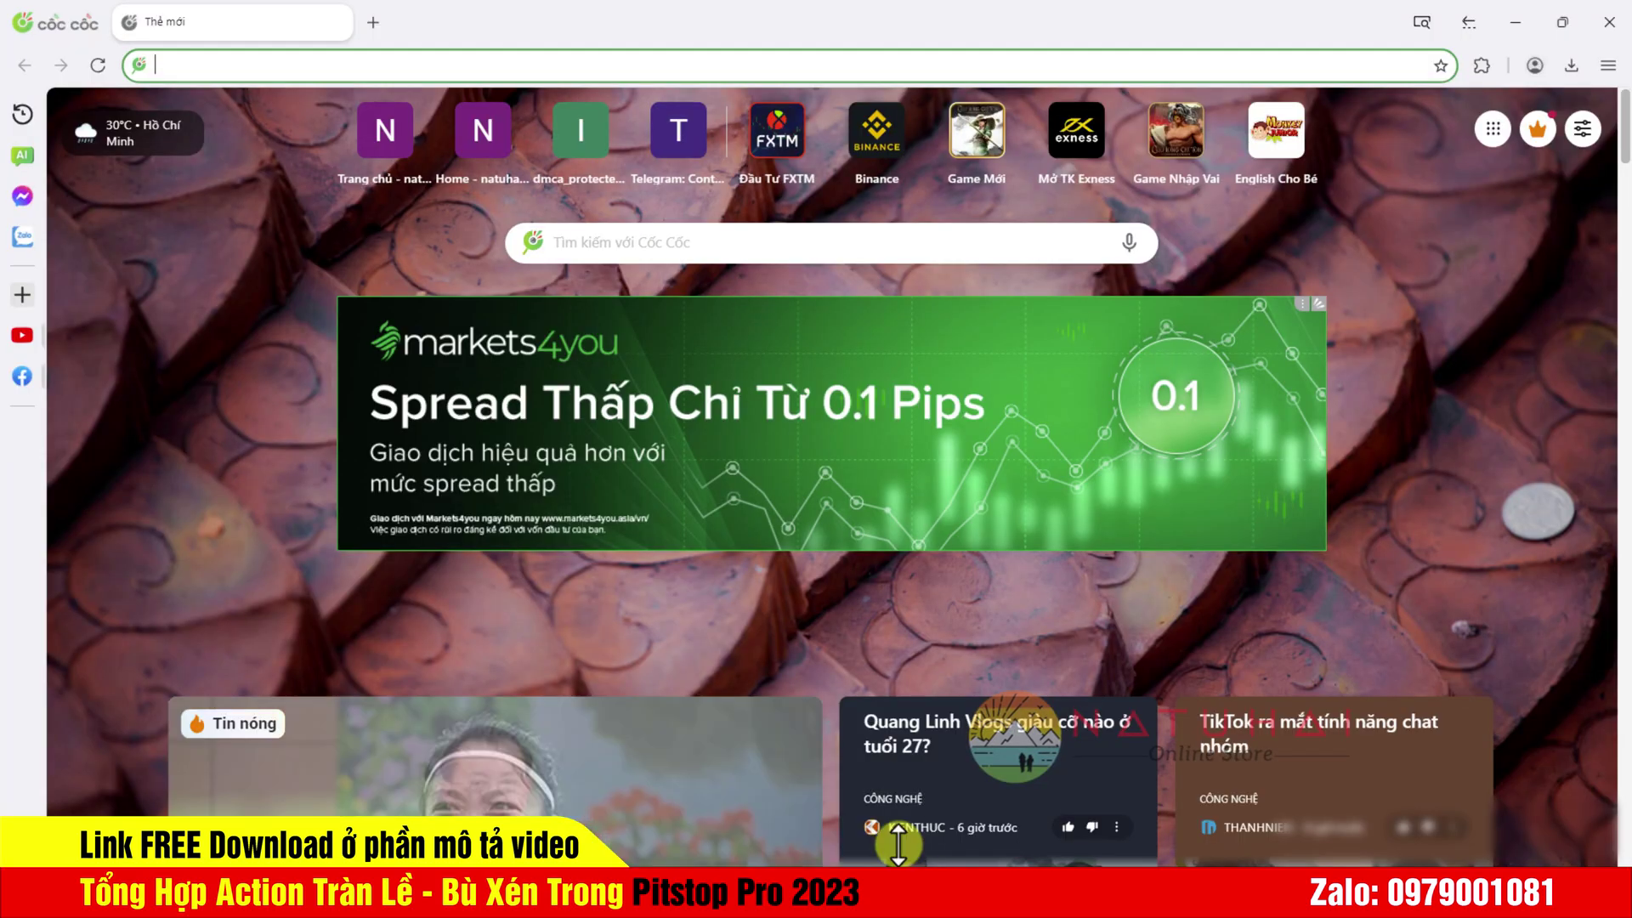
Step: Switch to the Cốc Cốc browser and open google.com
{"action": "type", "text": "go"}
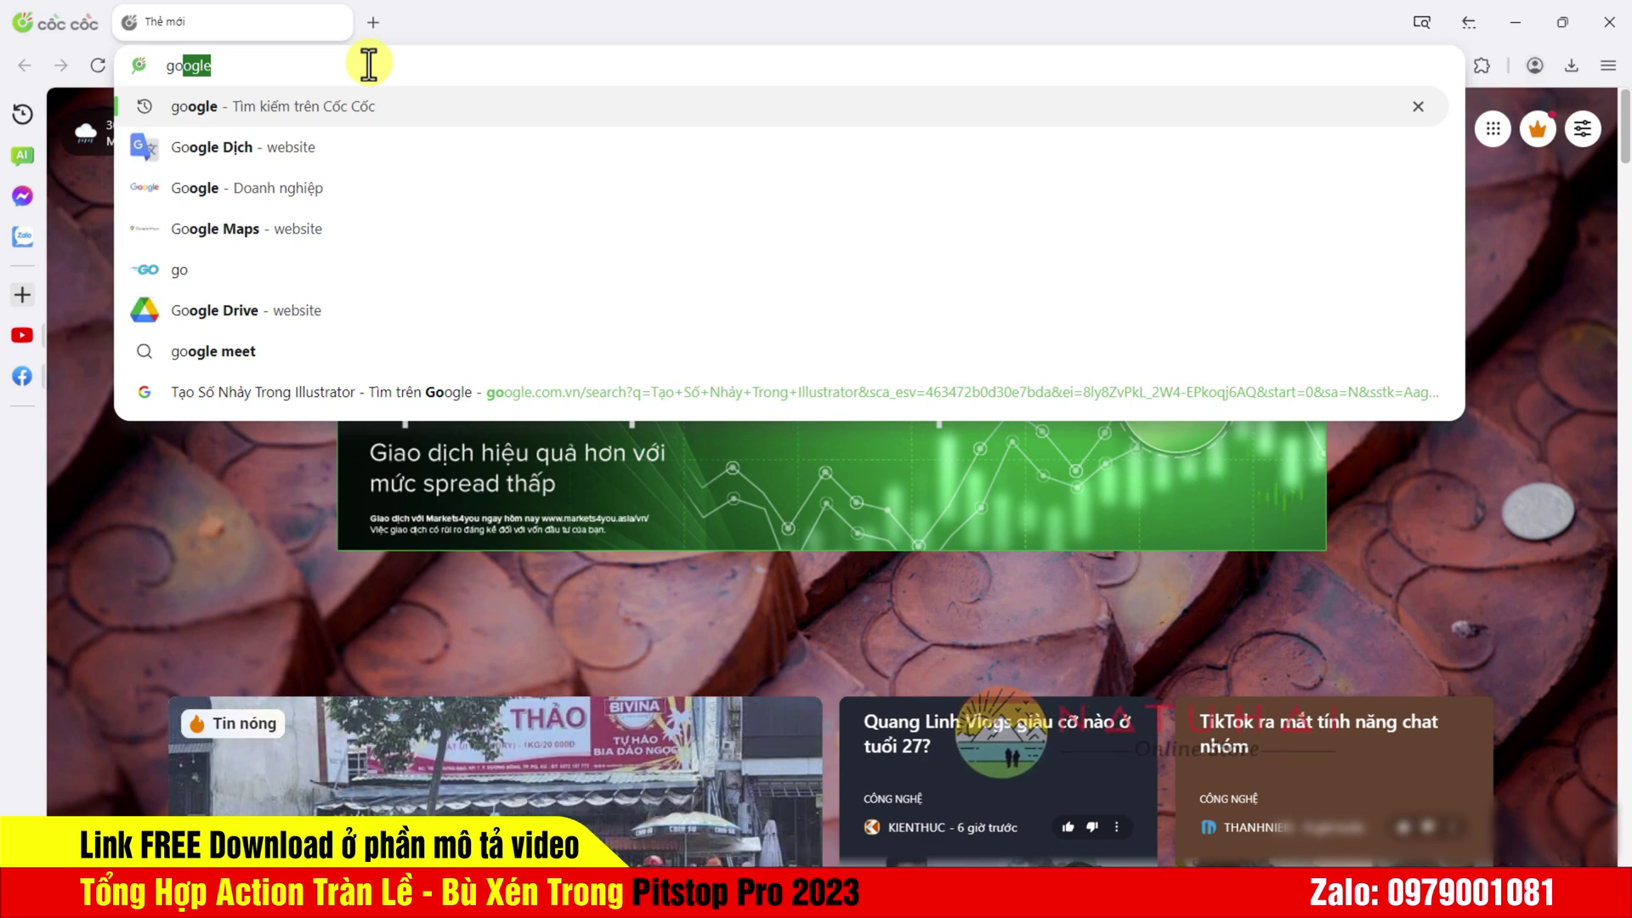
{"action": "type", "text": "ogle.com"}
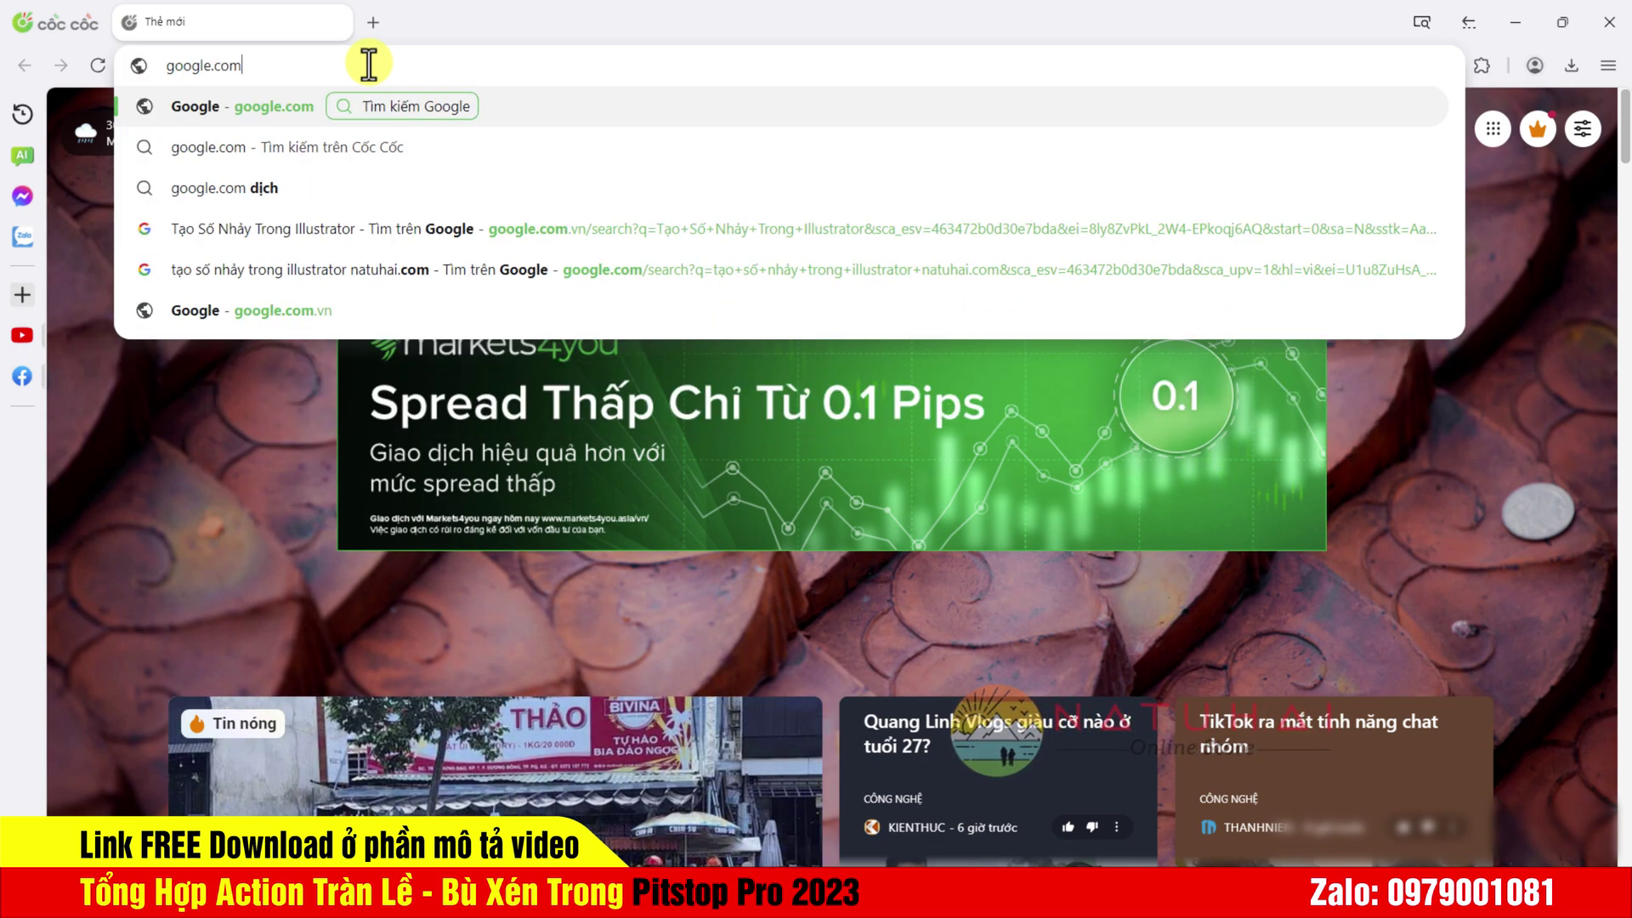
{"action": "key", "text": "Return"}
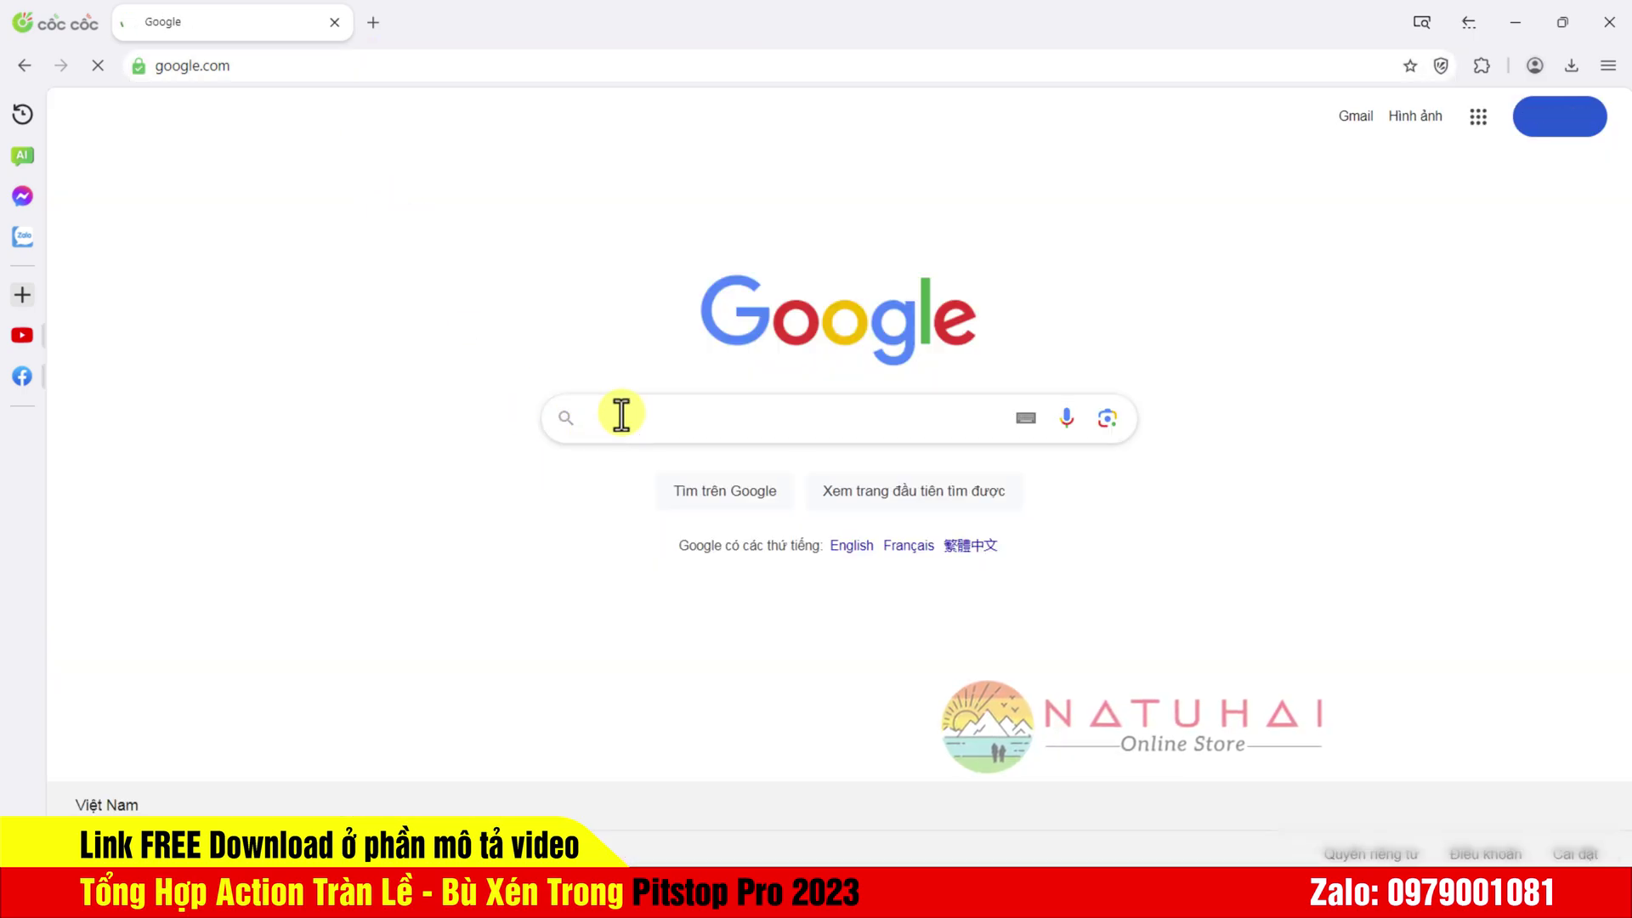
Step: Search Google for "cách tạo số nhảy trong illustrator"
{"action": "left_click", "coordinate": [621, 414]}
{"action": "type", "text": "c"}
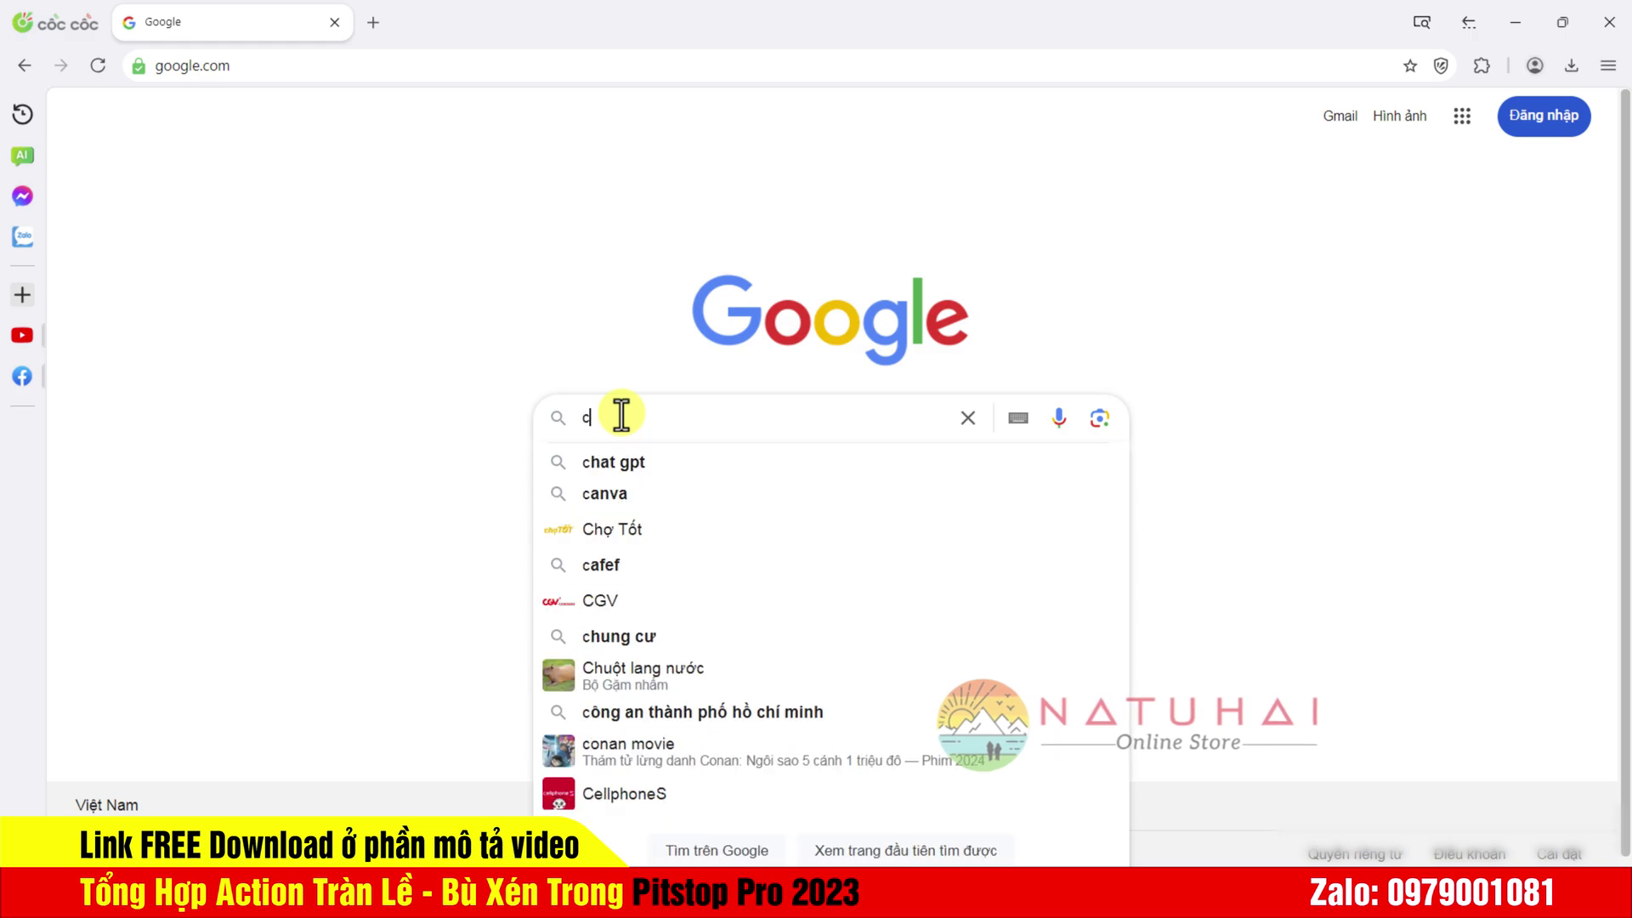
{"action": "type", "text": "ách tạo so"}
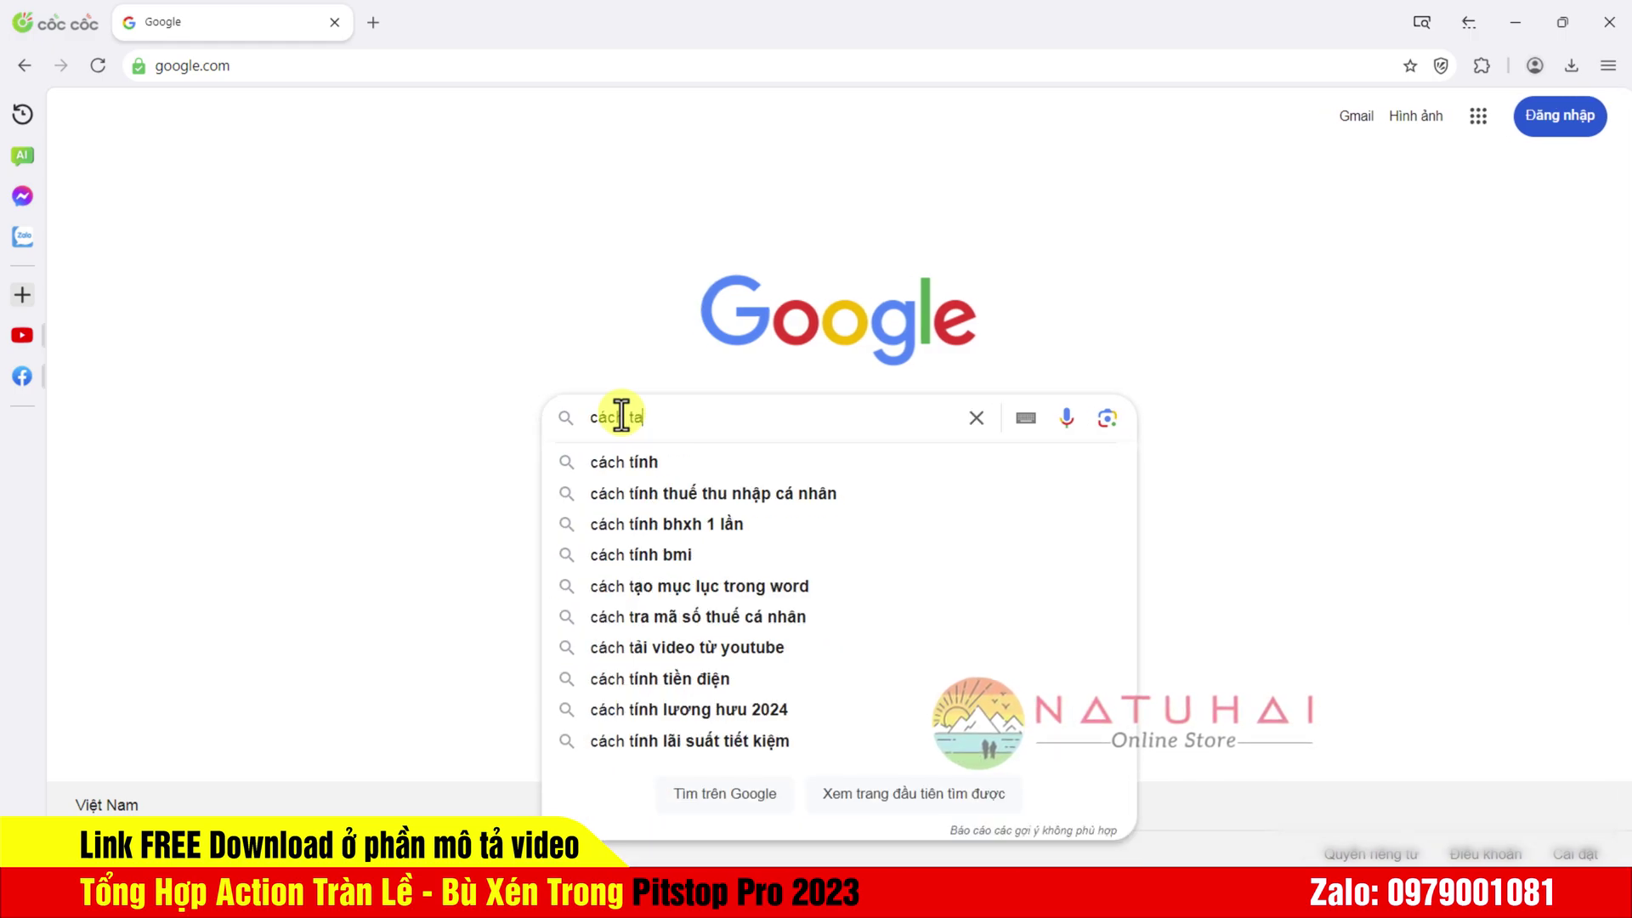
{"action": "key", "text": "BackSpace"}
{"action": "type", "text": "ố "}
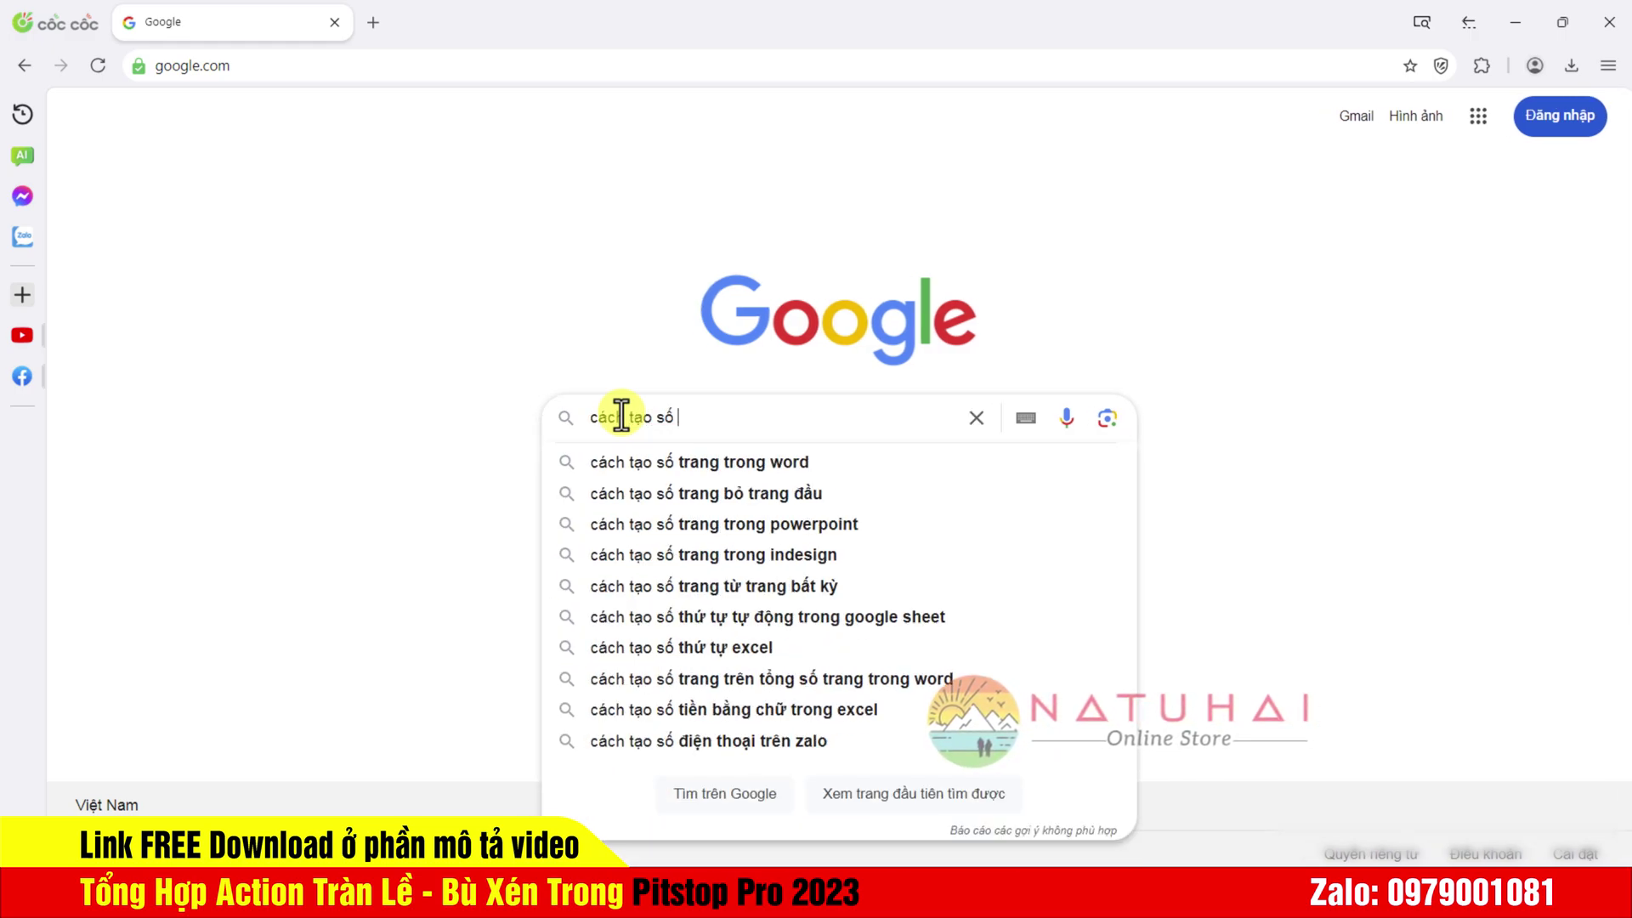
{"action": "type", "text": "nhảy tr"}
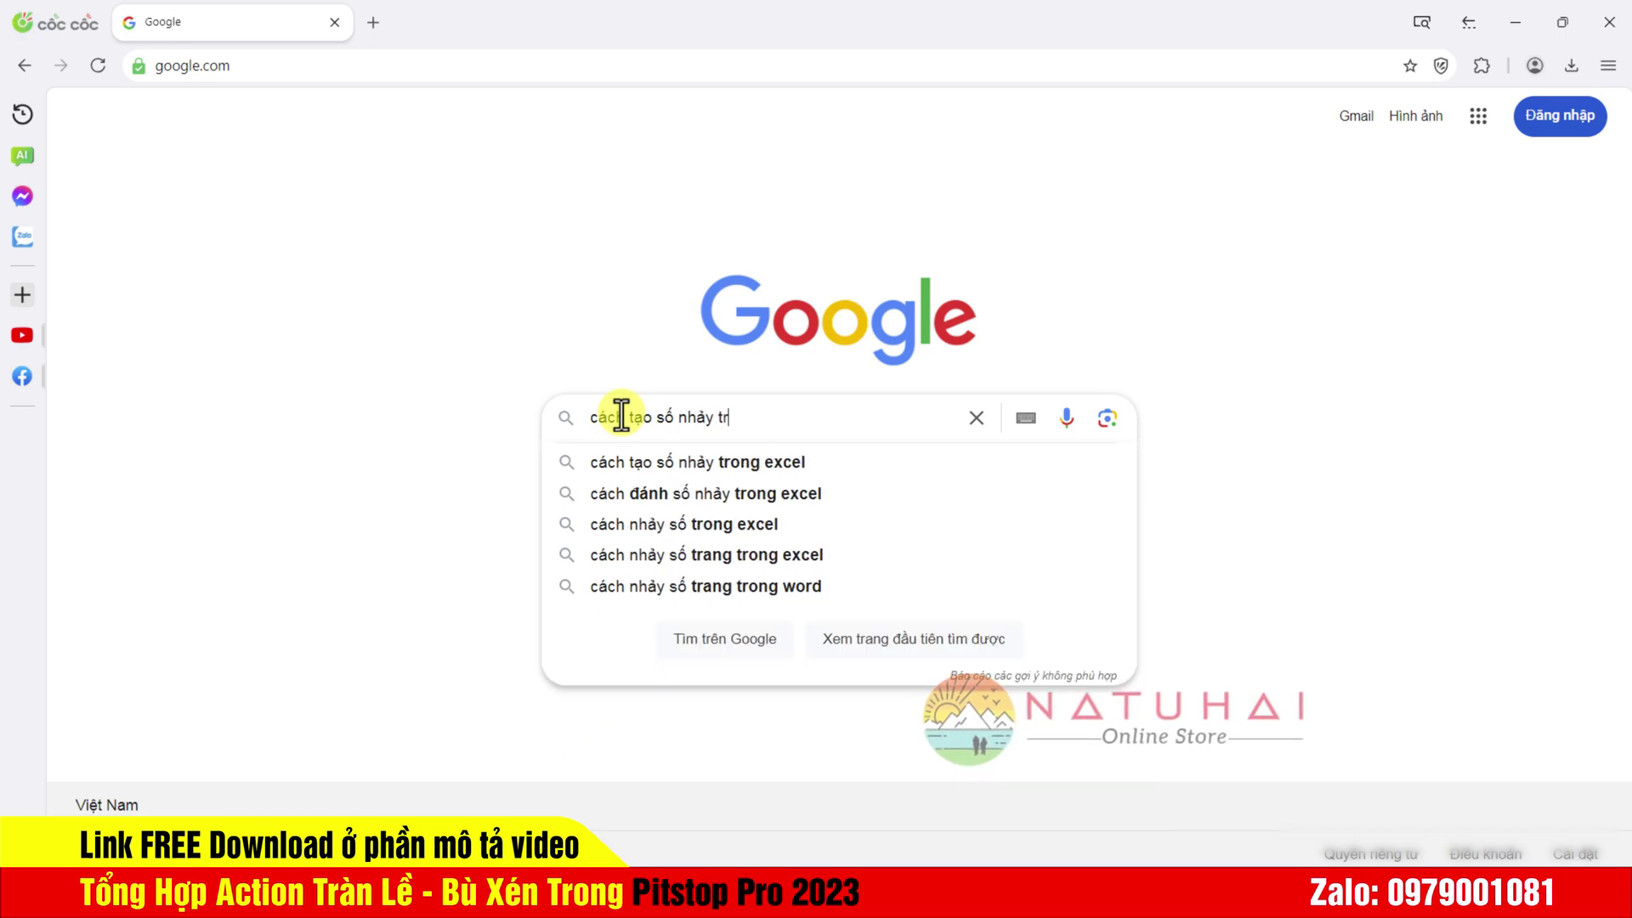
{"action": "type", "text": "ong illus"}
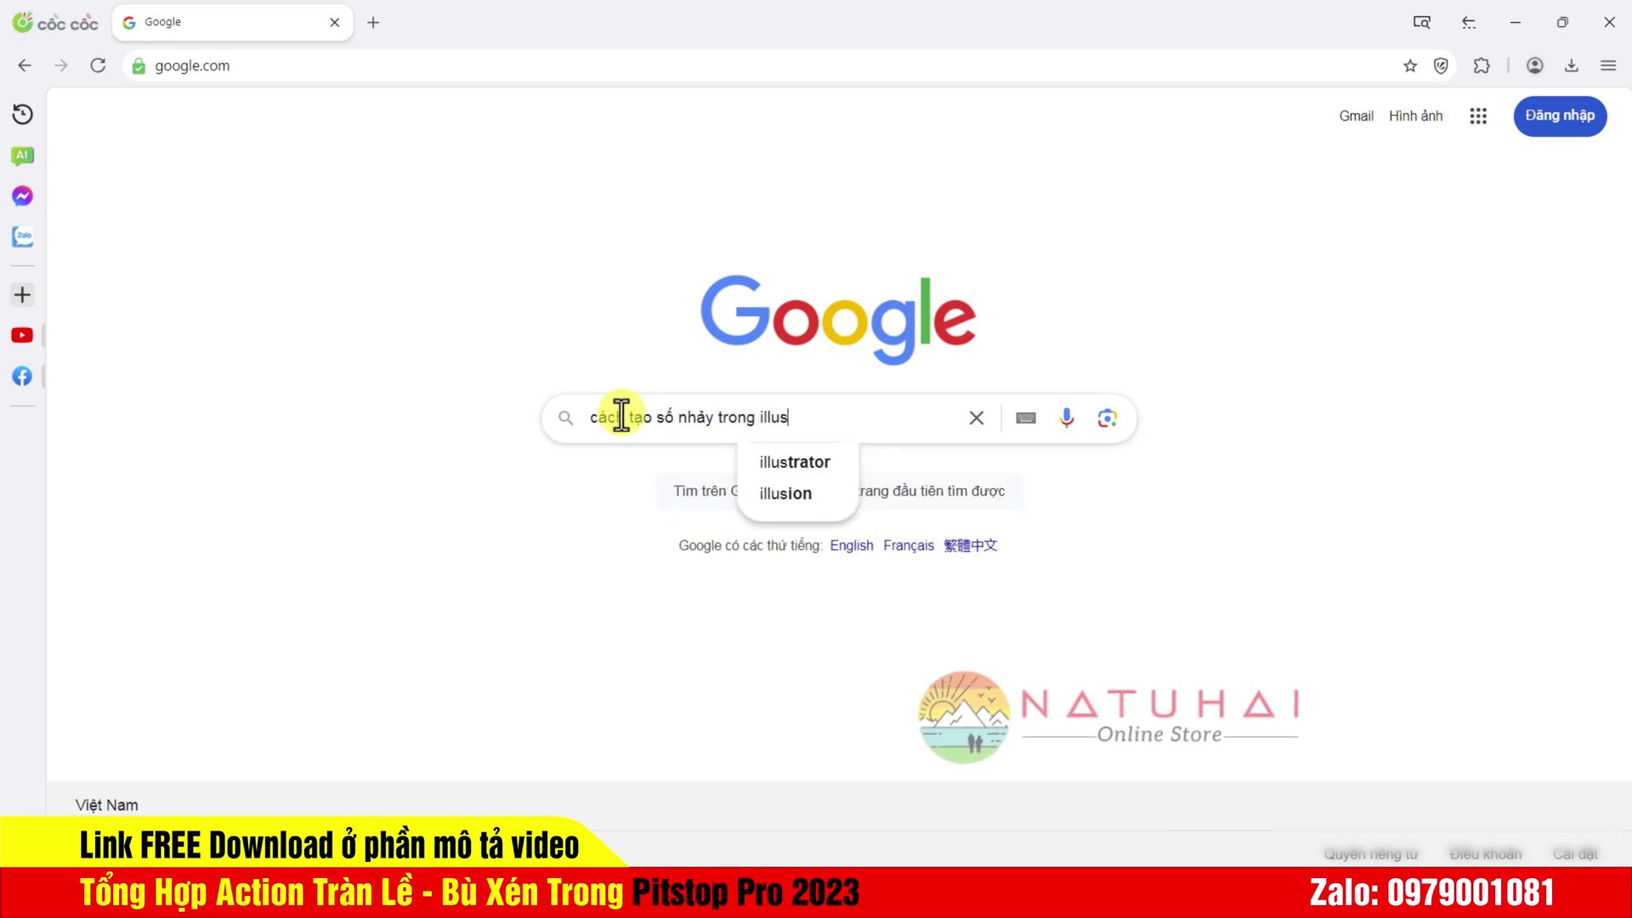
{"action": "type", "text": "trator"}
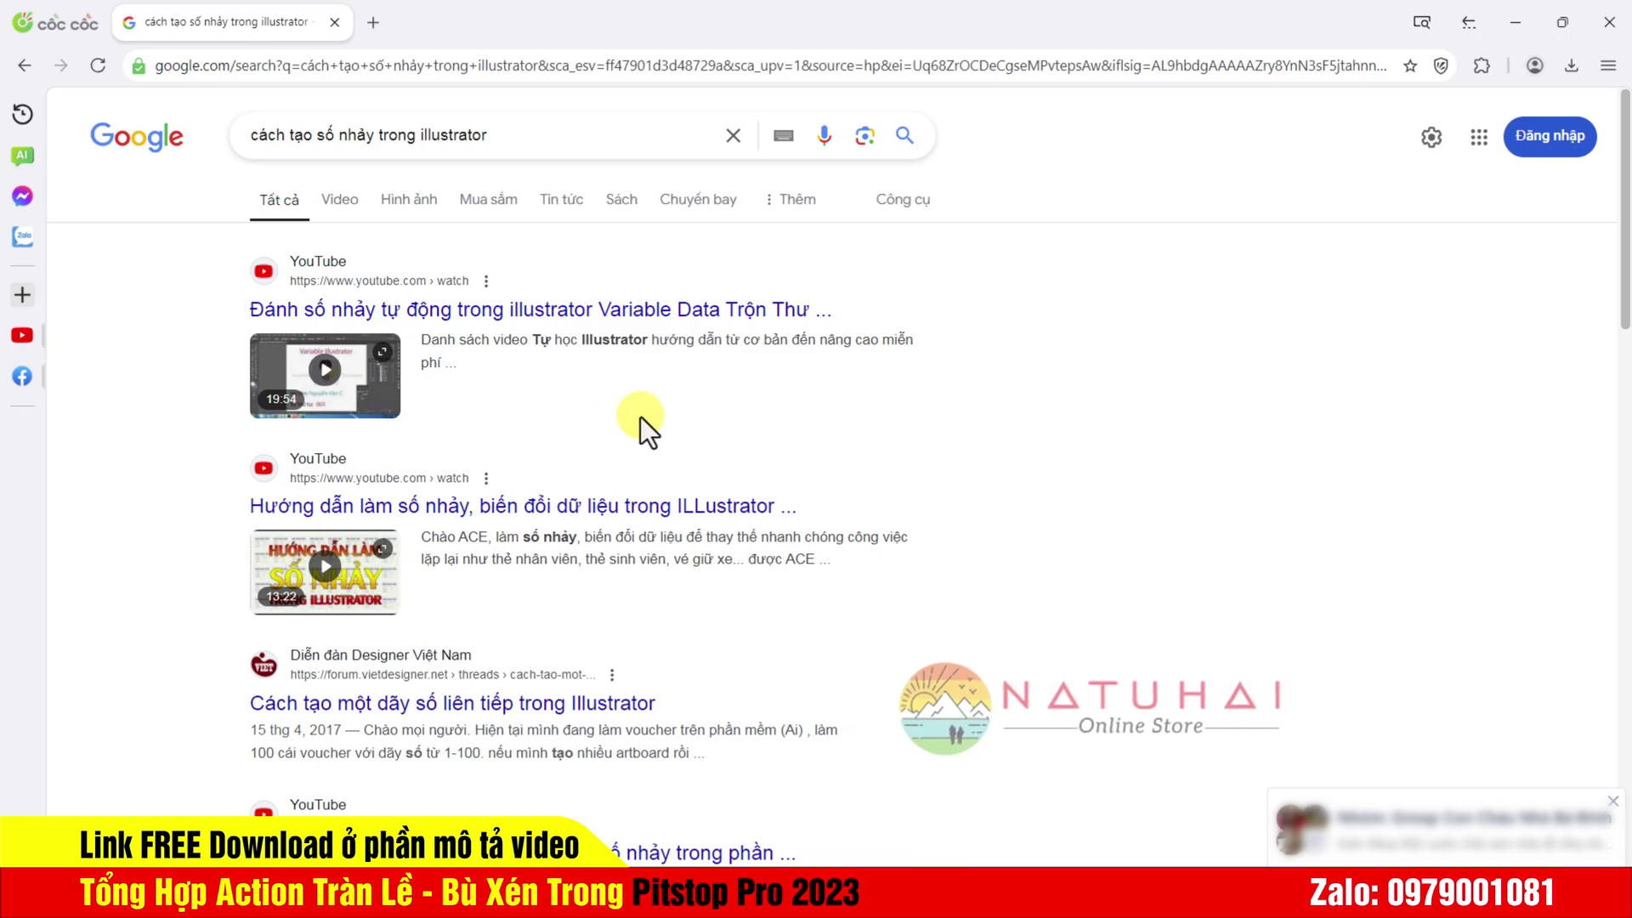
Step: Find and open the Natuhai Store YouTube result "Cách tạo SỐ NHẢY trong illustrator VARIABLE DATA" among the search results
{"action": "scroll", "coordinate": [640, 417], "scroll_direction": "down", "scroll_amount": 7}
{"action": "scroll", "coordinate": [640, 421], "scroll_direction": "down", "scroll_amount": 3}
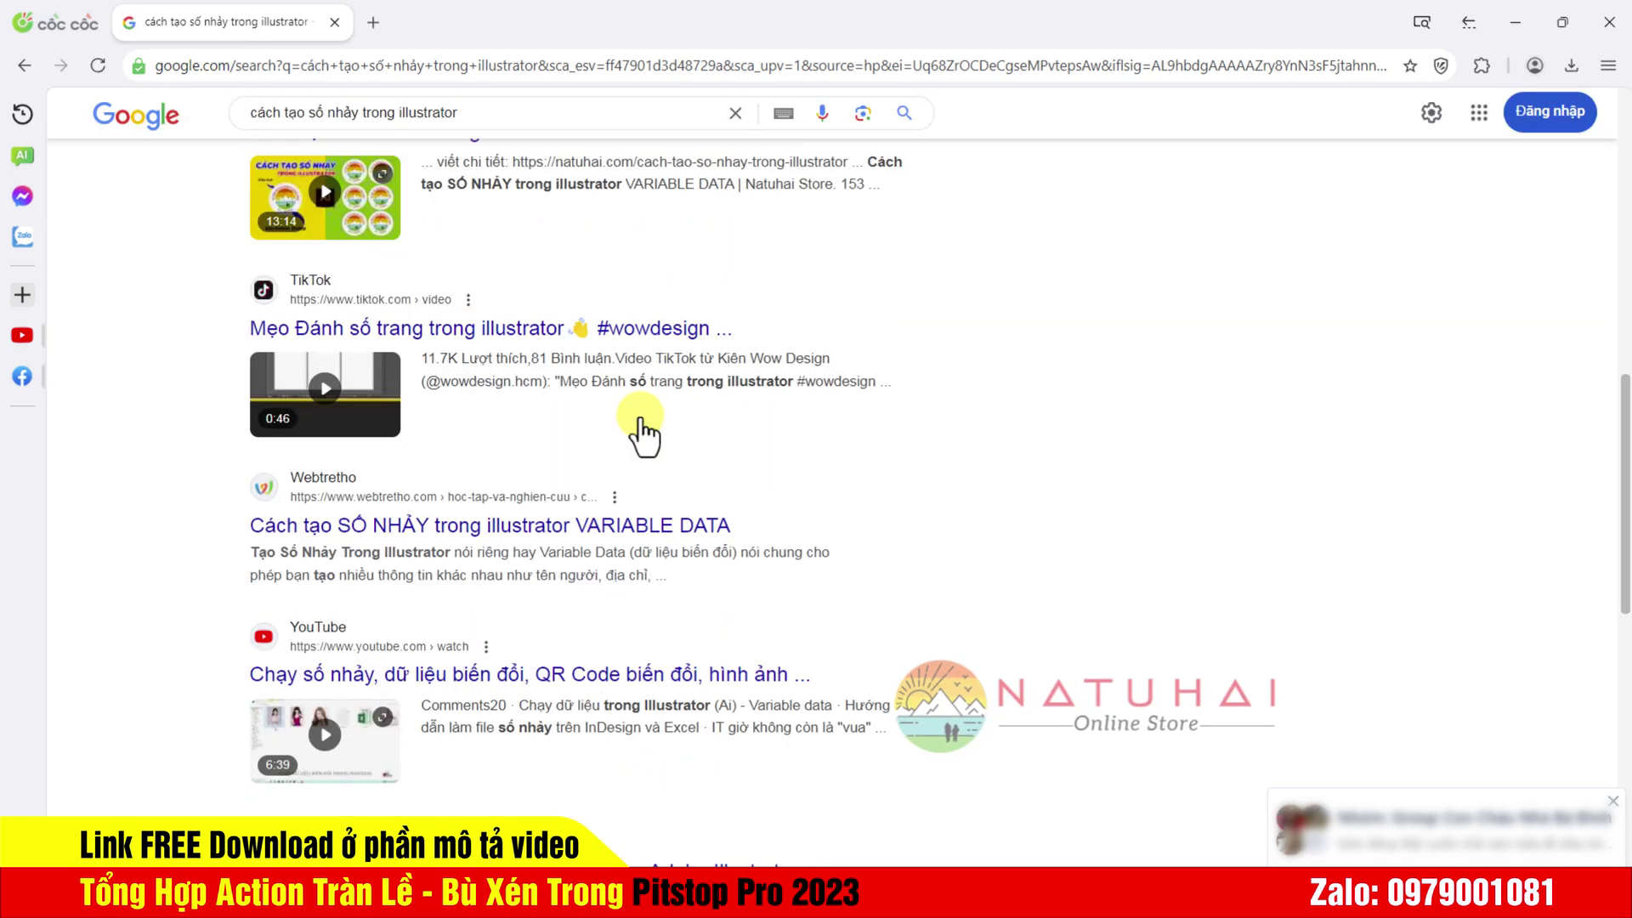
{"action": "scroll", "coordinate": [640, 417], "scroll_direction": "up", "scroll_amount": 3}
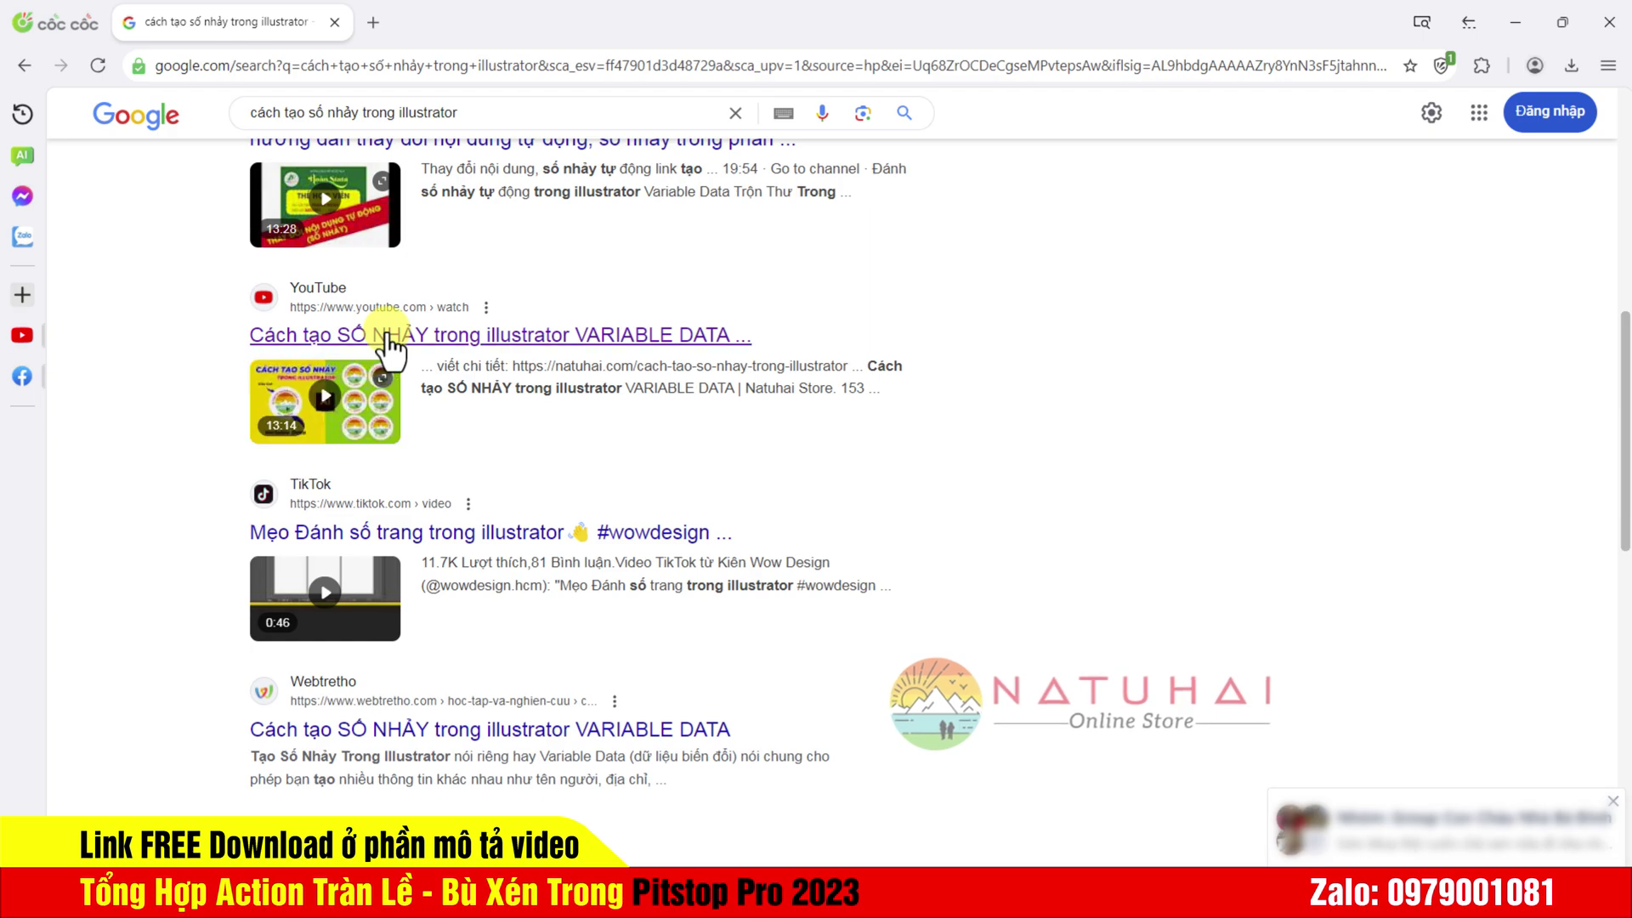
{"action": "left_click", "coordinate": [390, 340]}
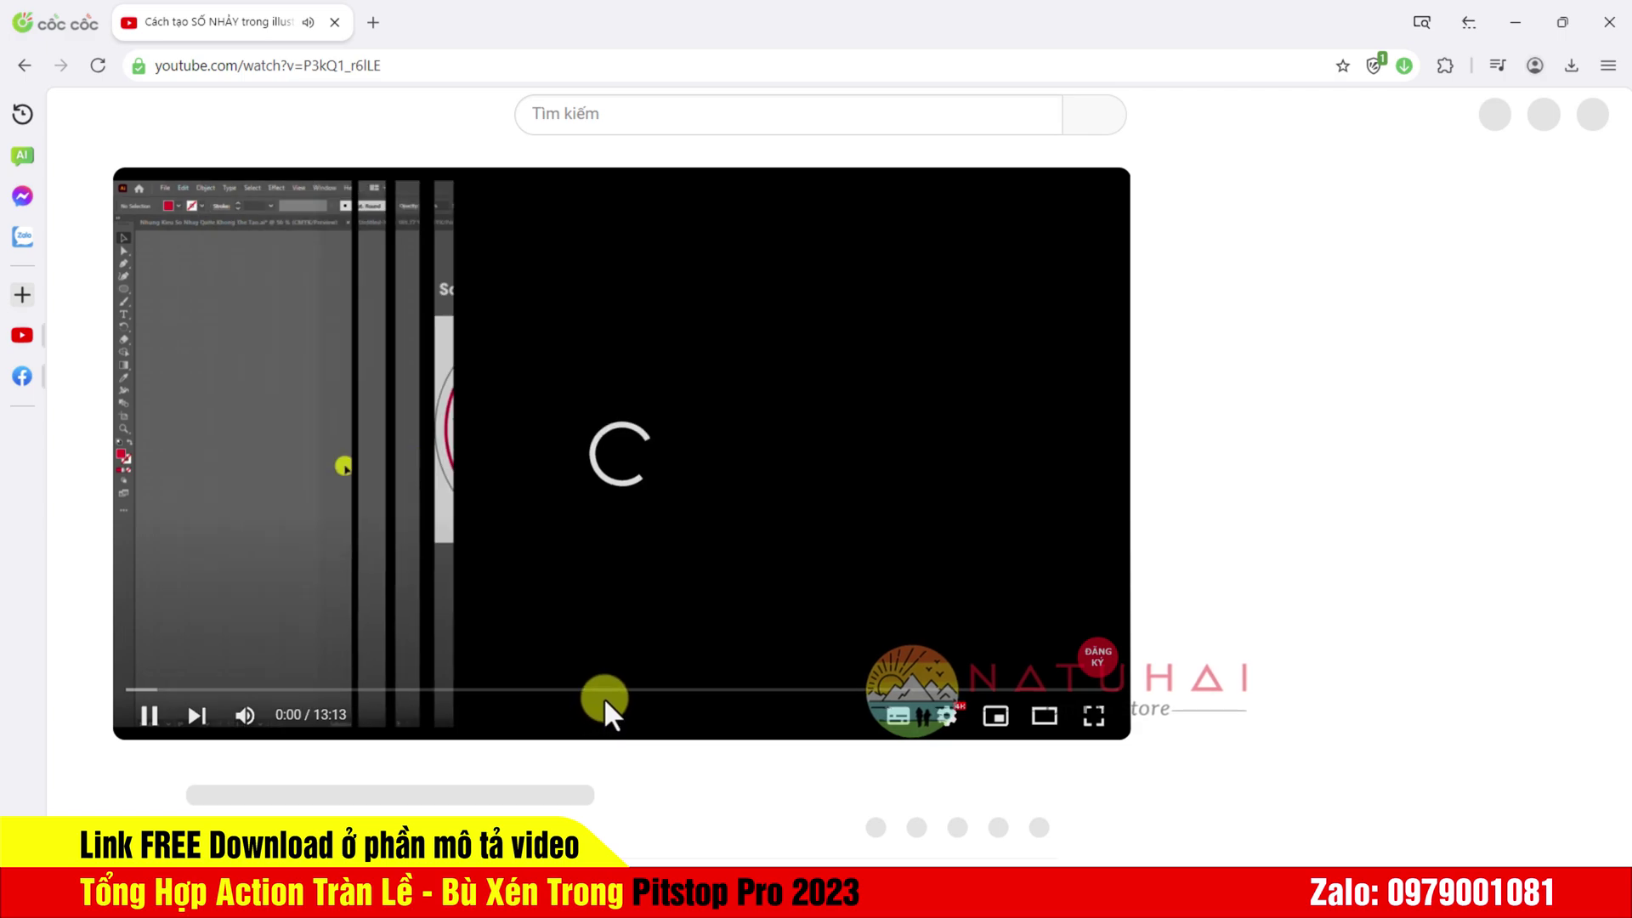
Step: Expand the video's description and open its natuhai.com link to the detailed article
{"action": "scroll", "coordinate": [671, 705], "scroll_direction": "down", "scroll_amount": 2}
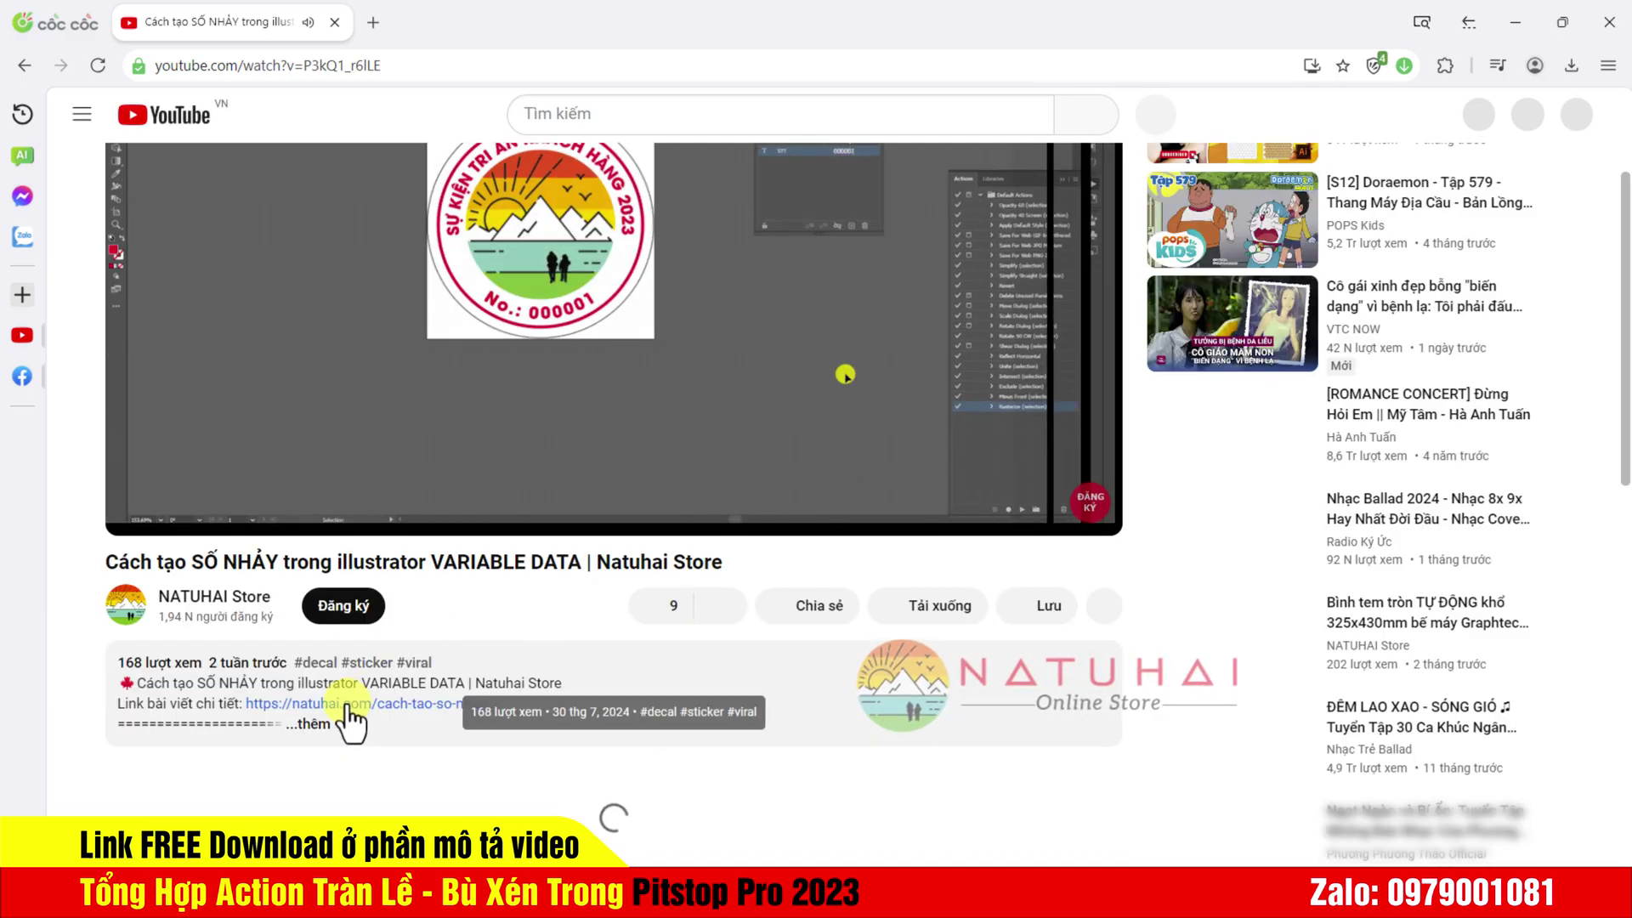
{"action": "left_click", "coordinate": [452, 733]}
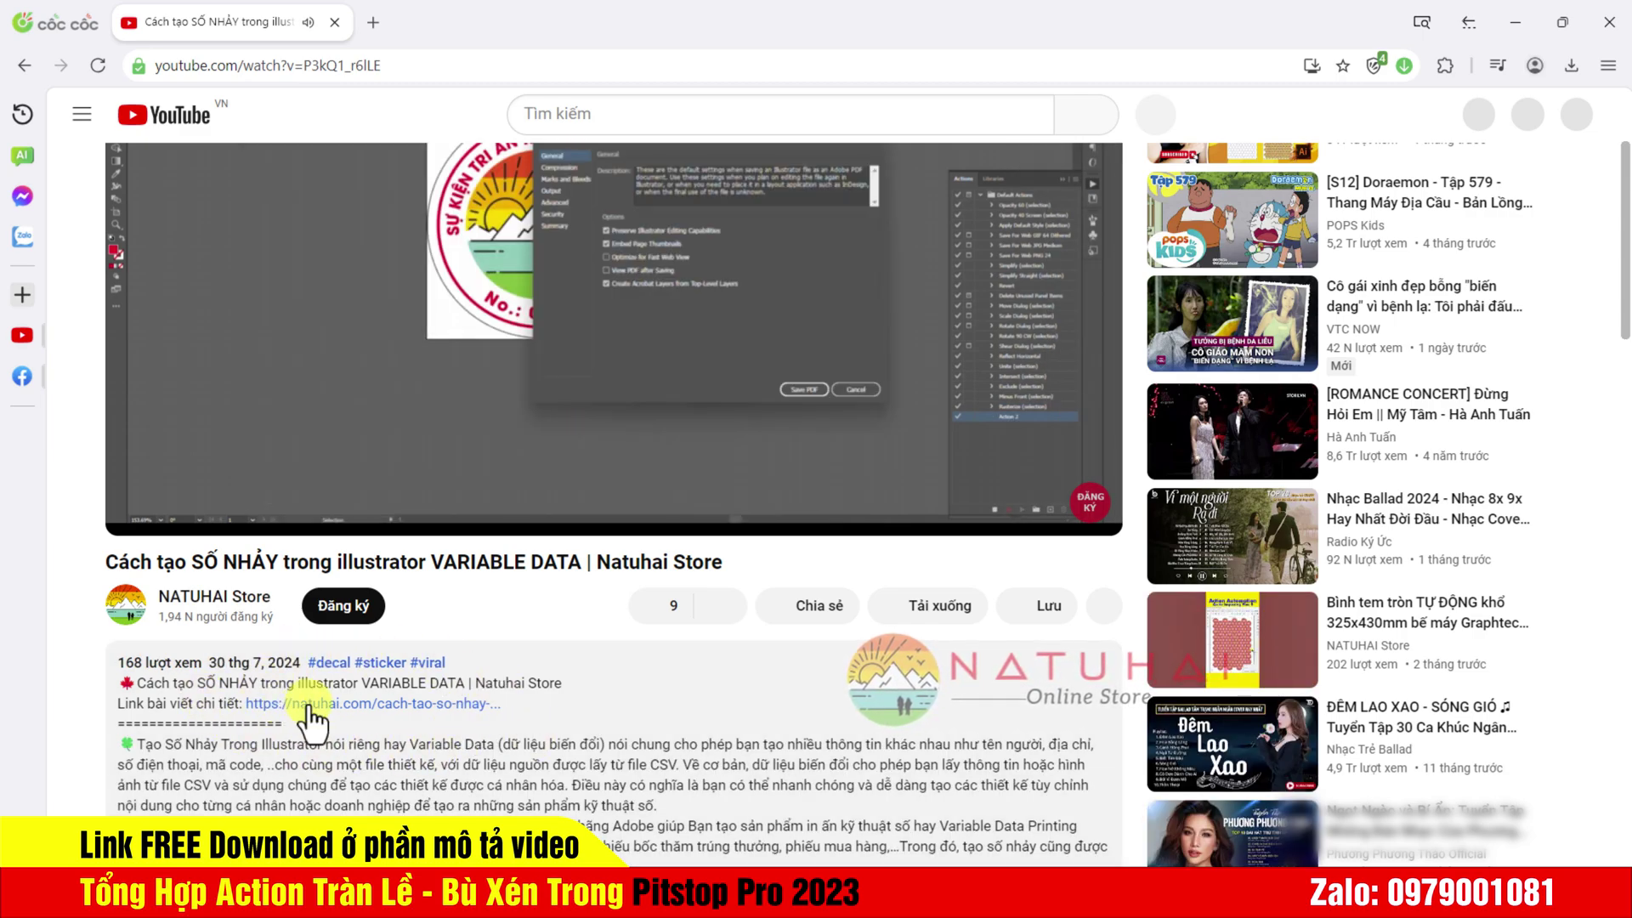
{"action": "left_click", "coordinate": [309, 711]}
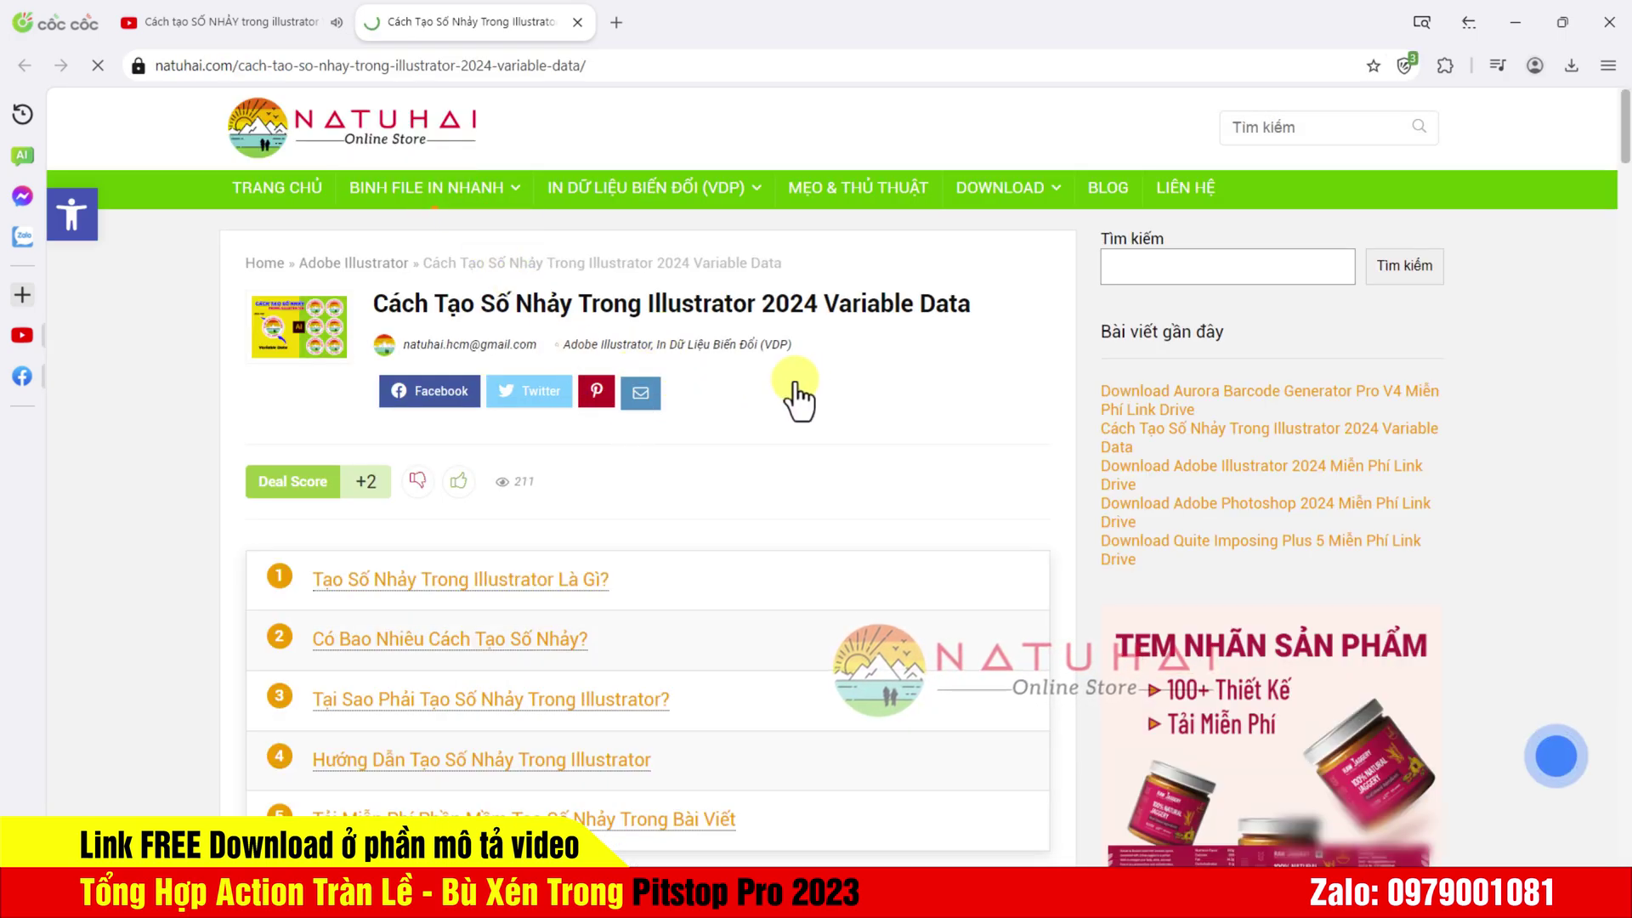
Step: Read through the natuhai.com article on creating running numbers in Illustrator, including the CSV source data and Variables import instructions
{"action": "scroll", "coordinate": [858, 357], "scroll_direction": "down", "scroll_amount": 5}
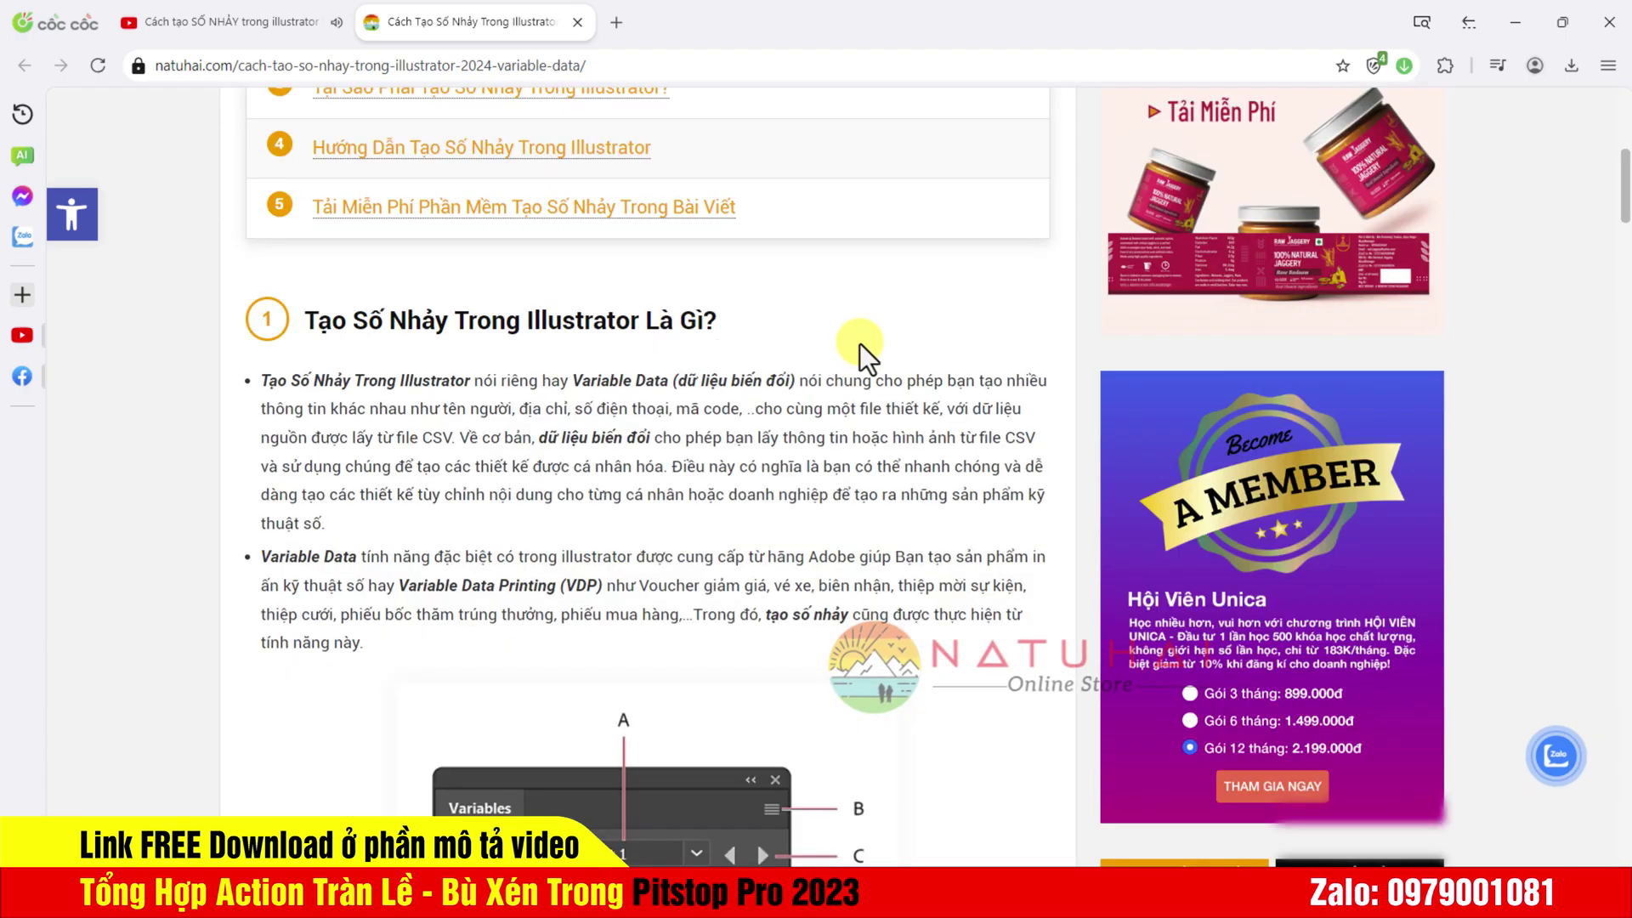
{"action": "scroll", "coordinate": [860, 343], "scroll_direction": "down", "scroll_amount": 10}
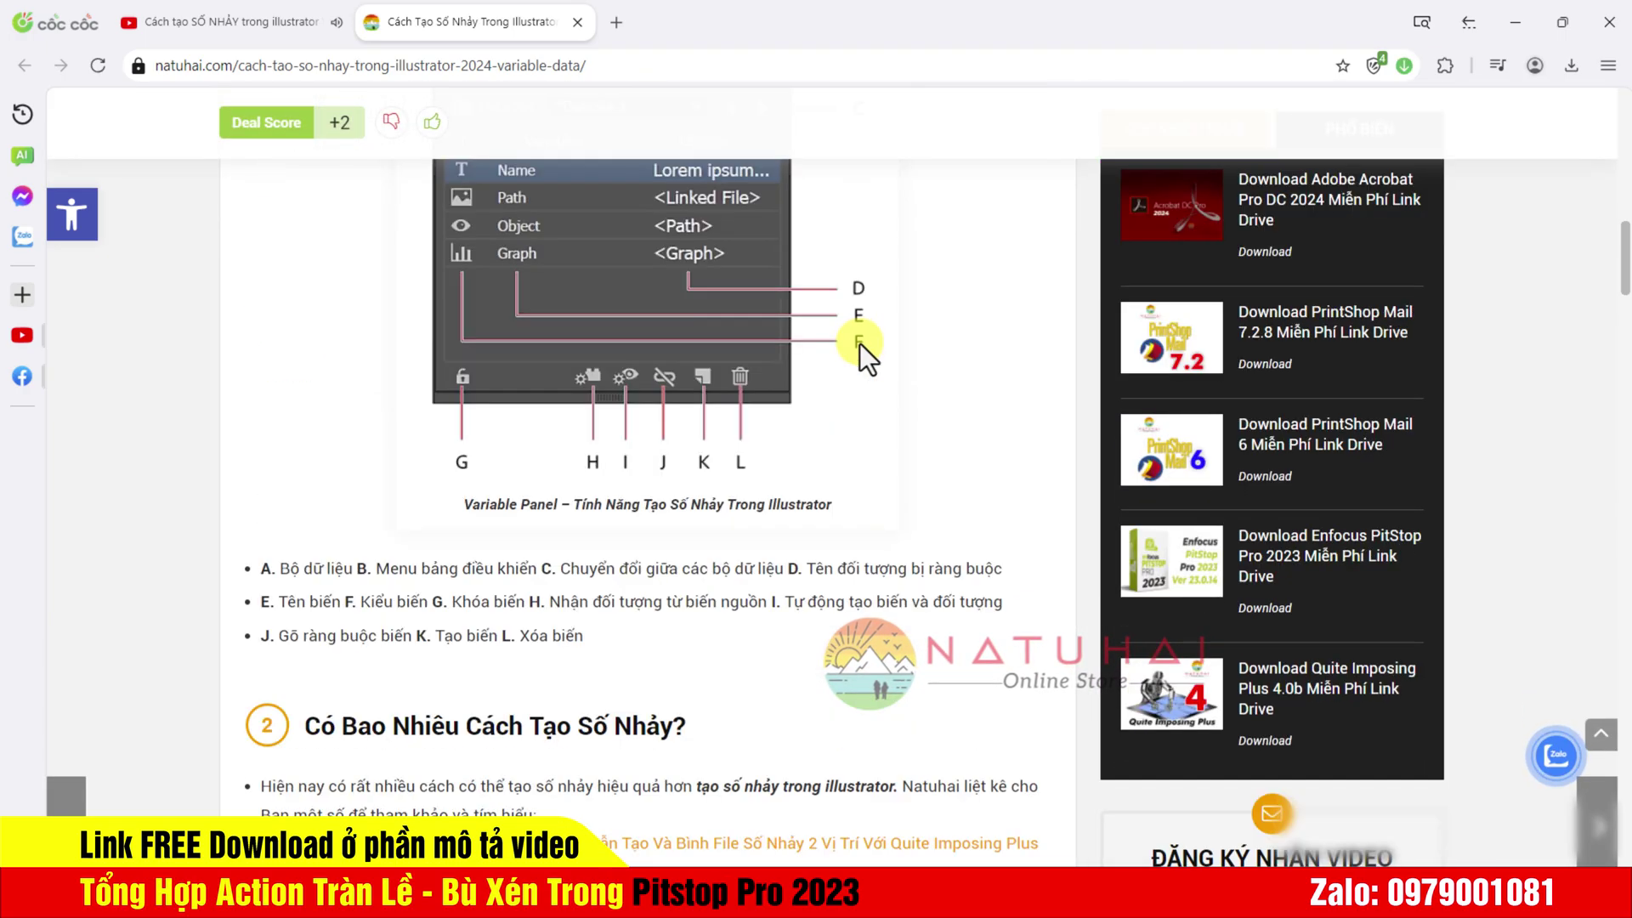
{"action": "scroll", "coordinate": [859, 344], "scroll_direction": "down", "scroll_amount": 8}
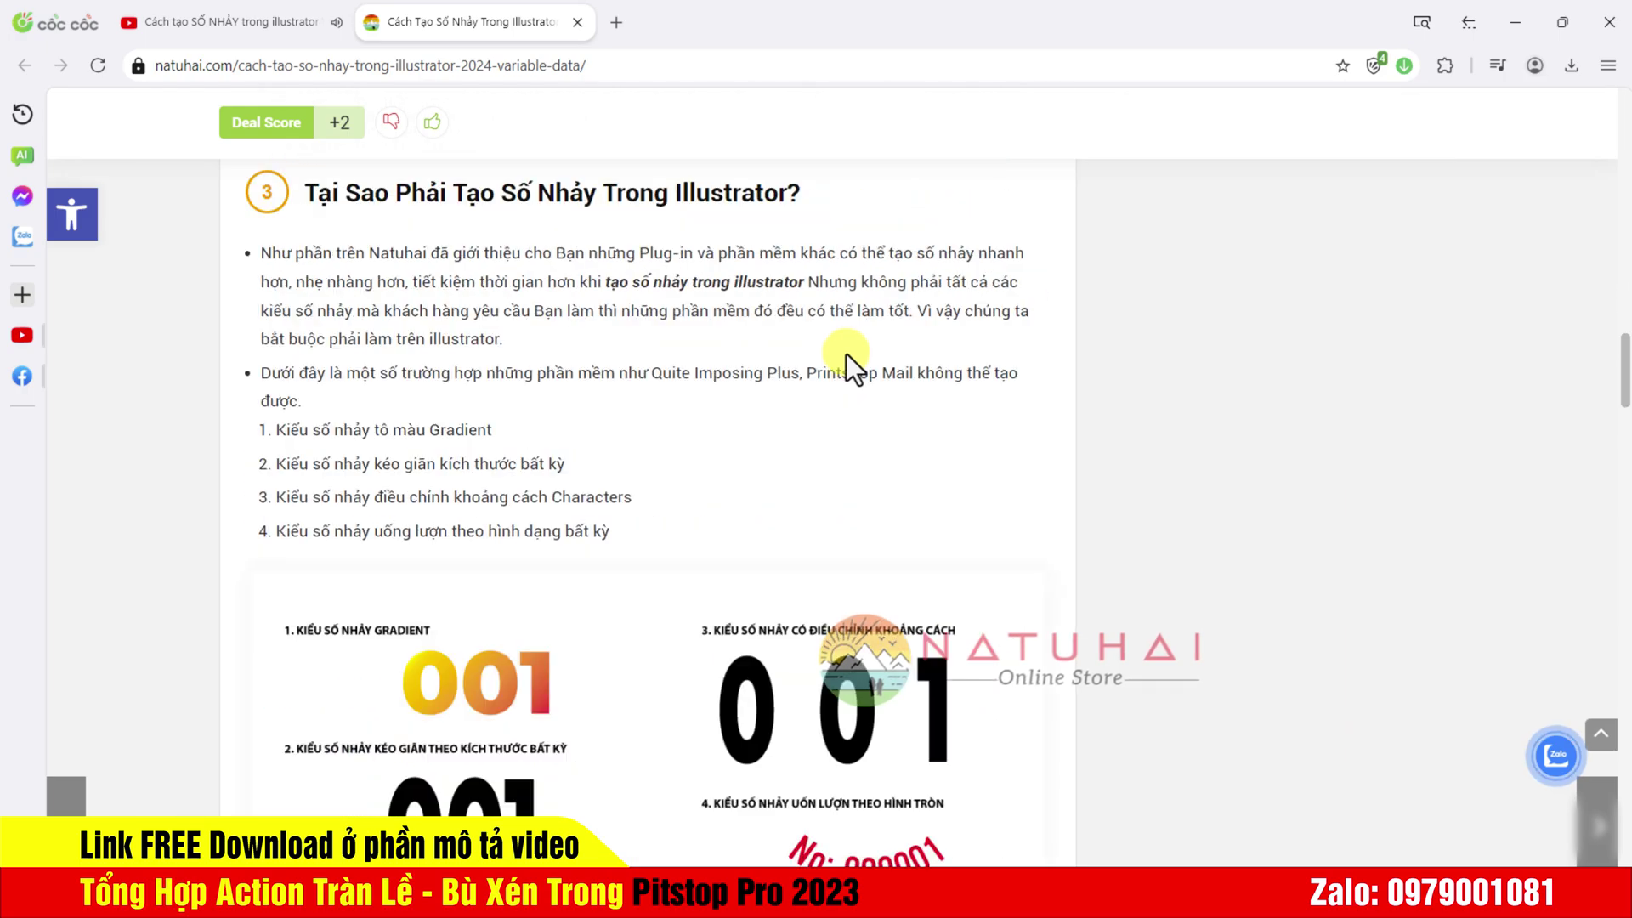
{"action": "scroll", "coordinate": [845, 353], "scroll_direction": "down", "scroll_amount": 10}
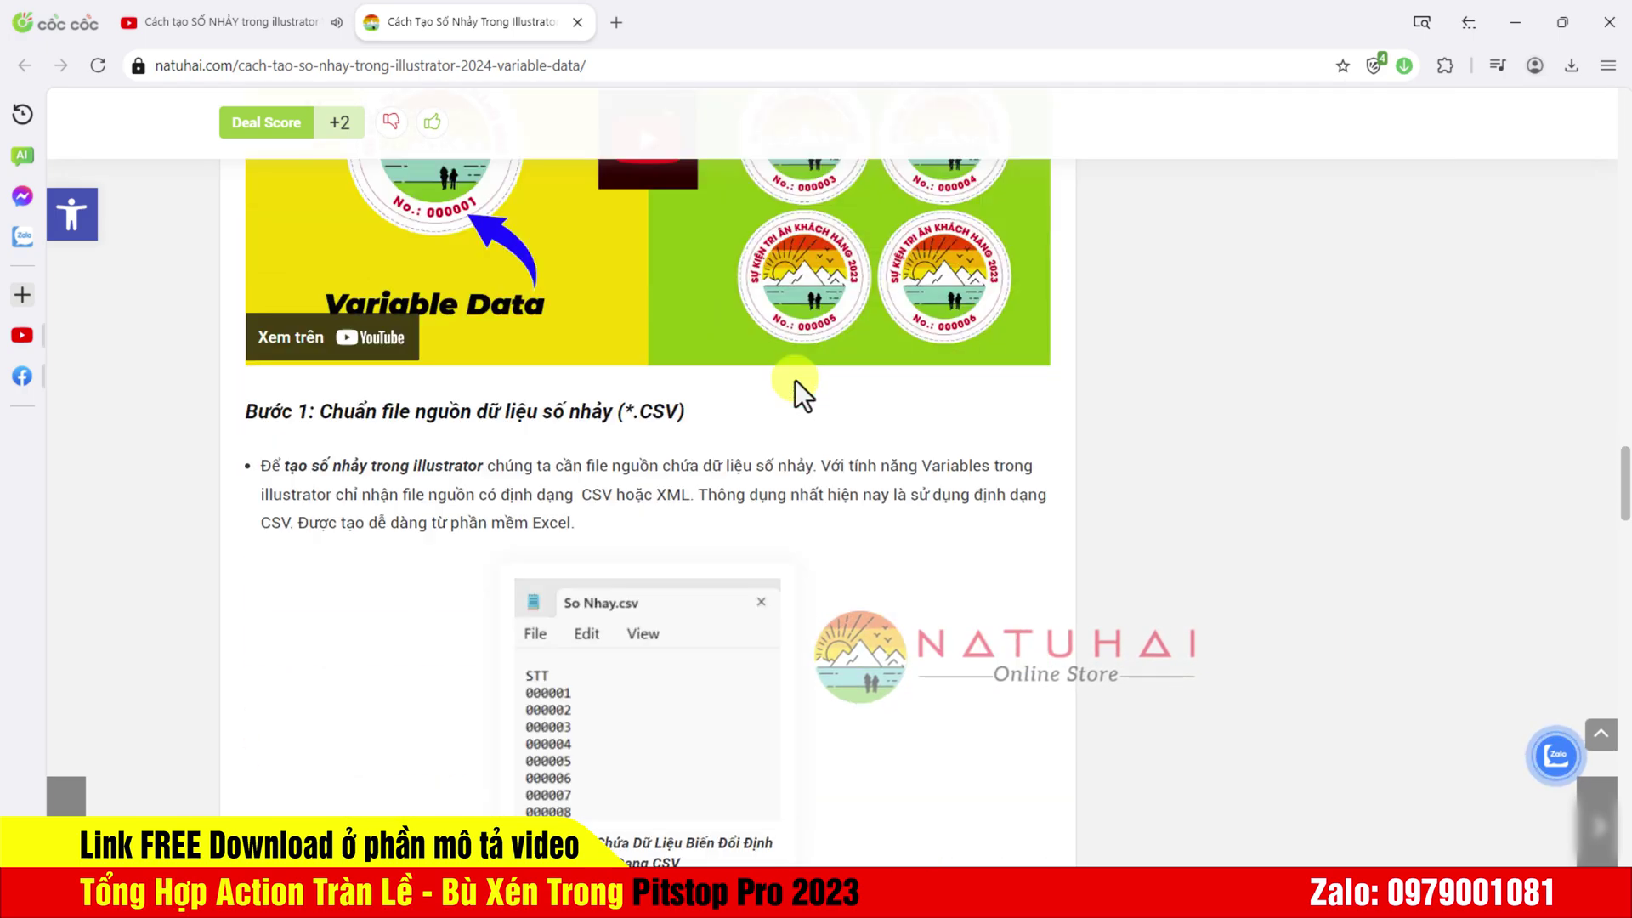
{"action": "scroll", "coordinate": [794, 380], "scroll_direction": "down", "scroll_amount": 10}
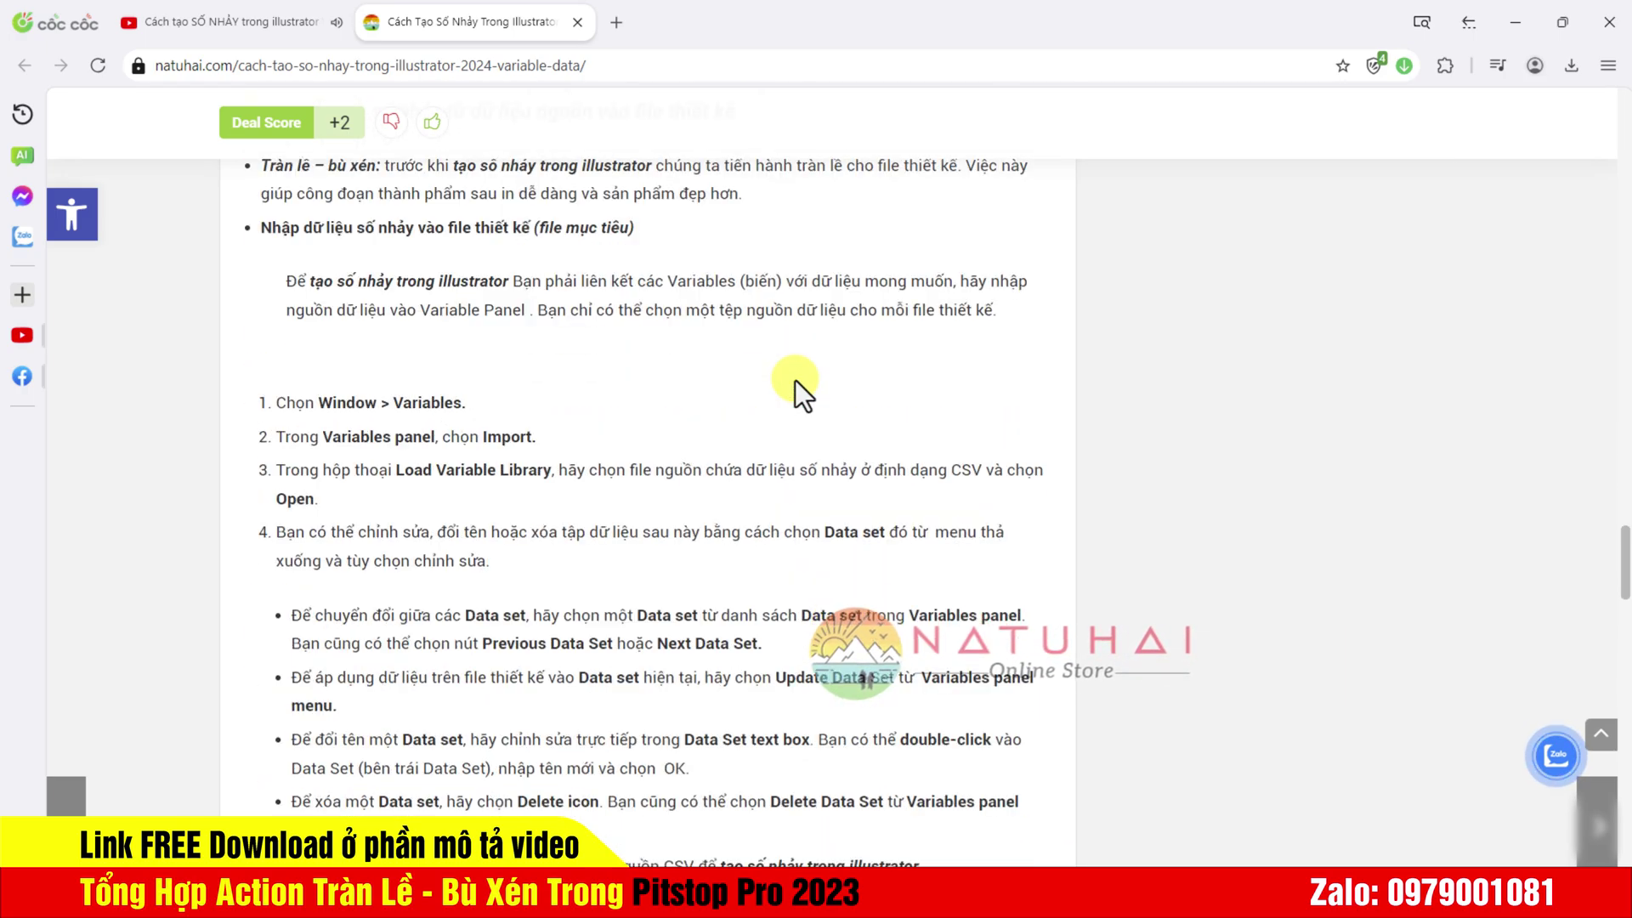
{"action": "scroll", "coordinate": [794, 380], "scroll_direction": "down", "scroll_amount": 12}
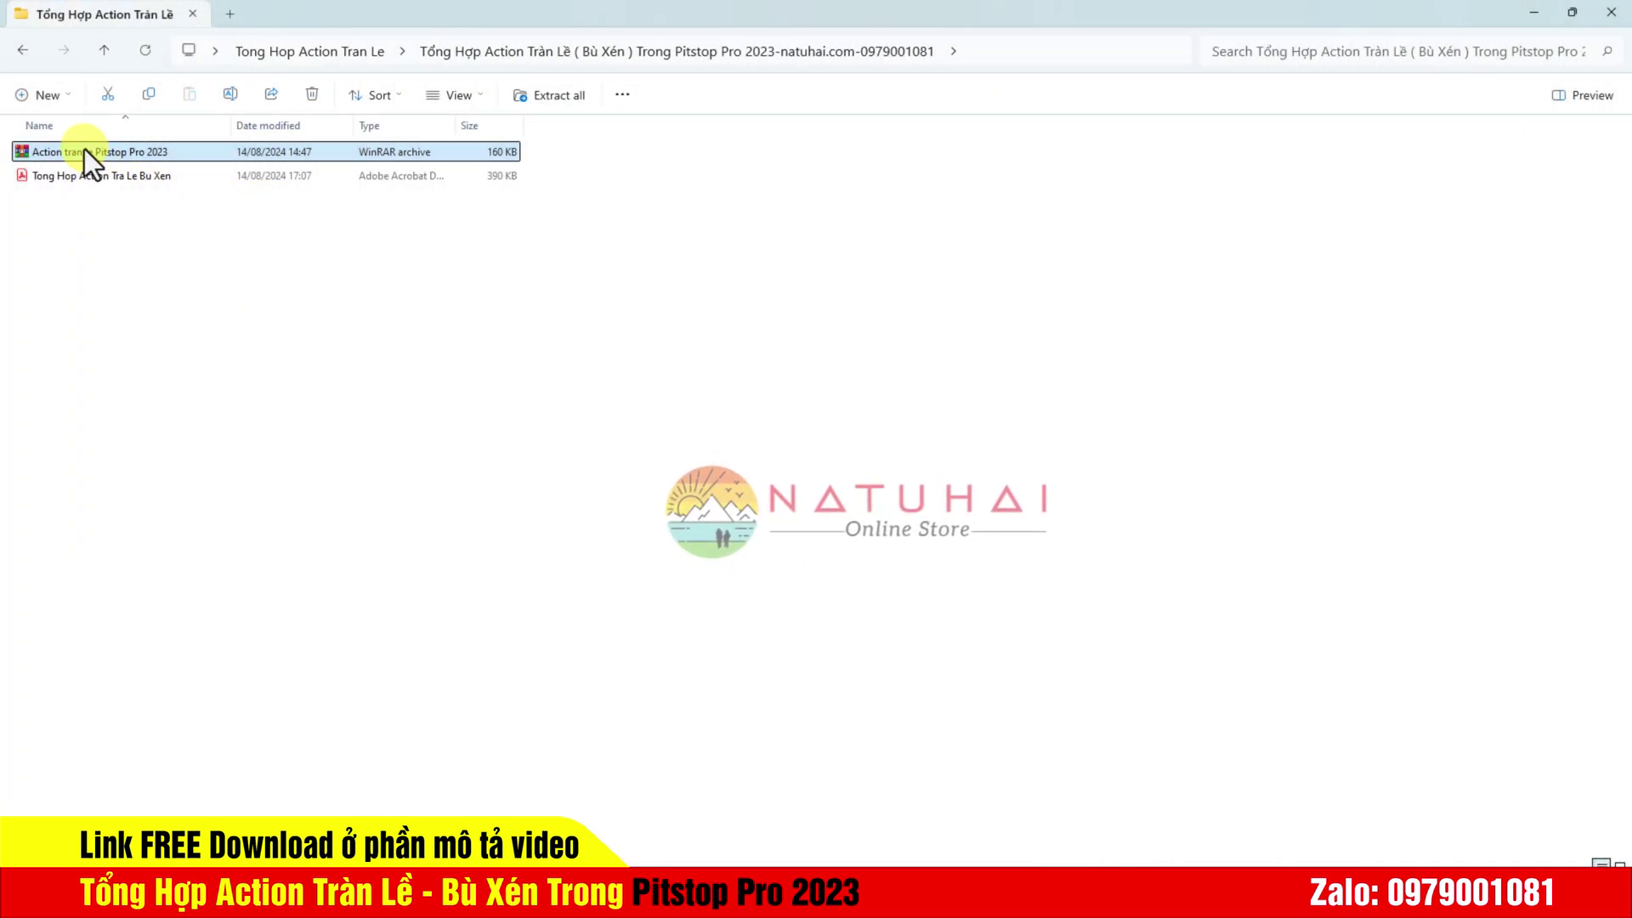
Step: In File Explorer, extract the archive Action tran le Pitstop Pro 2023 into the current folder with WinRAR, entering the archive password
{"action": "right_click", "coordinate": [85, 149]}
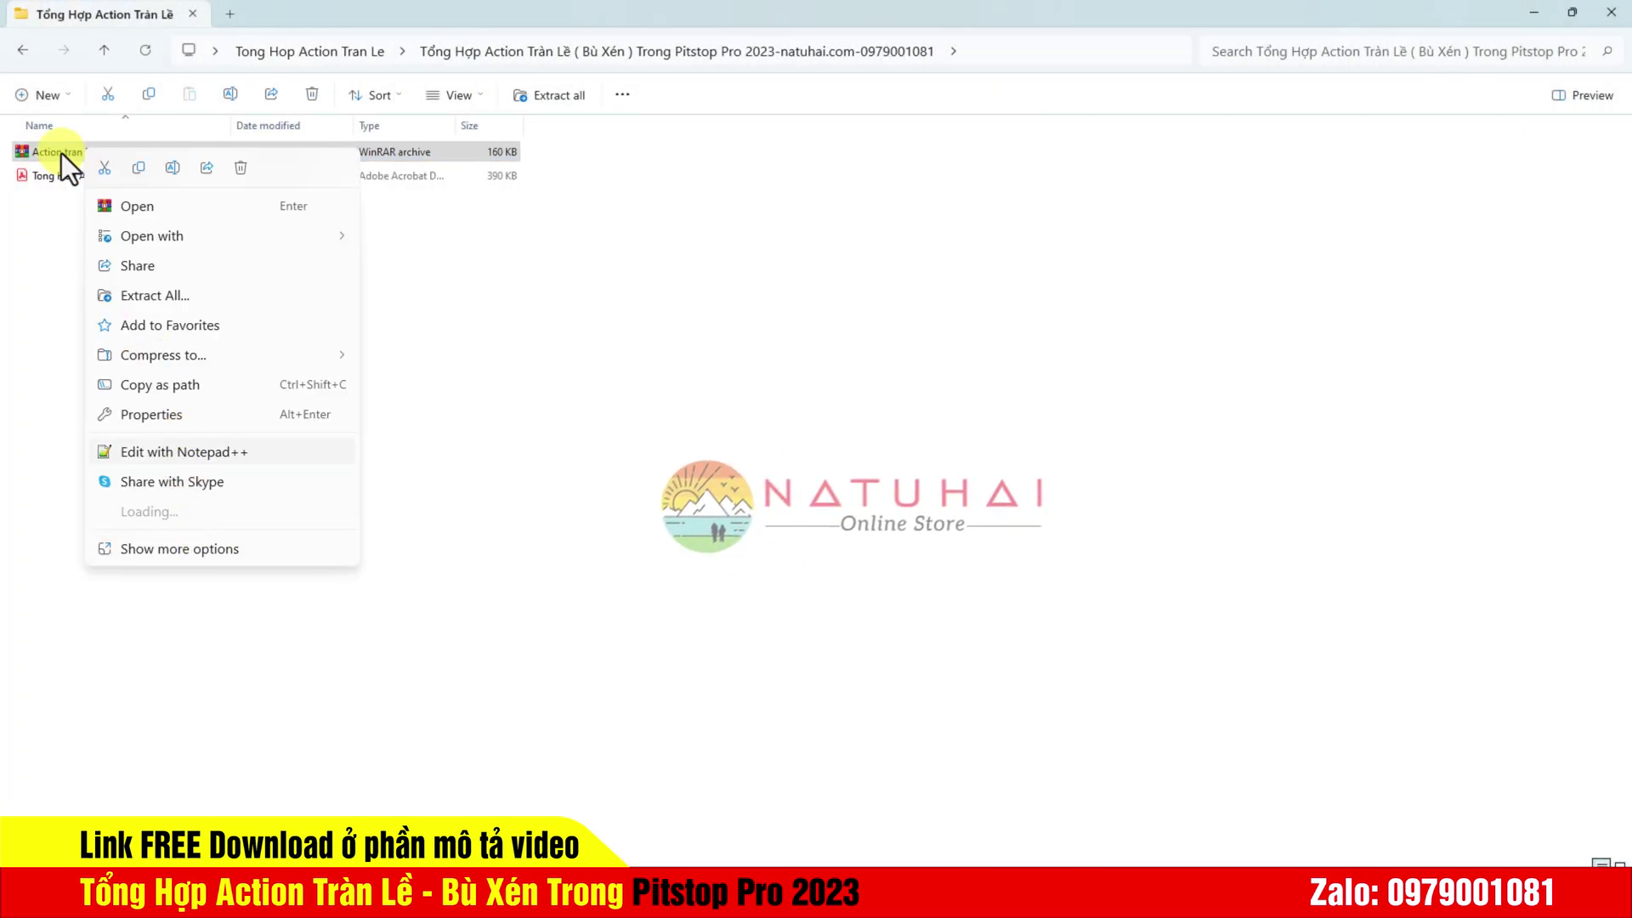
{"action": "left_click", "coordinate": [60, 151]}
{"action": "right_click", "coordinate": [60, 151]}
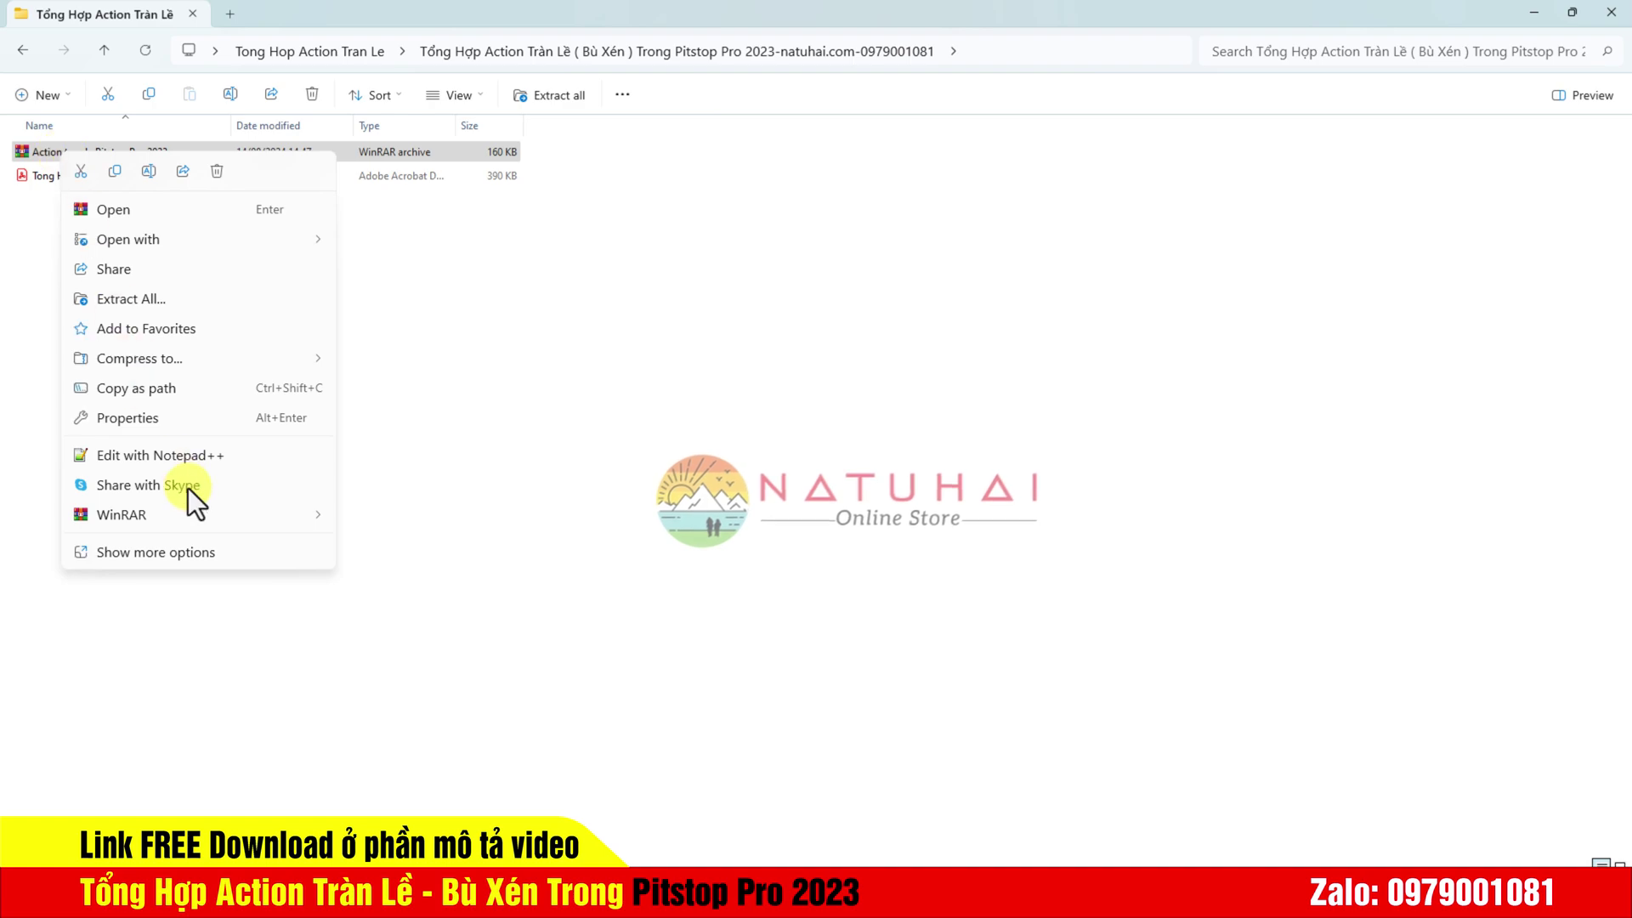
{"action": "mouse_move", "coordinate": [197, 515]}
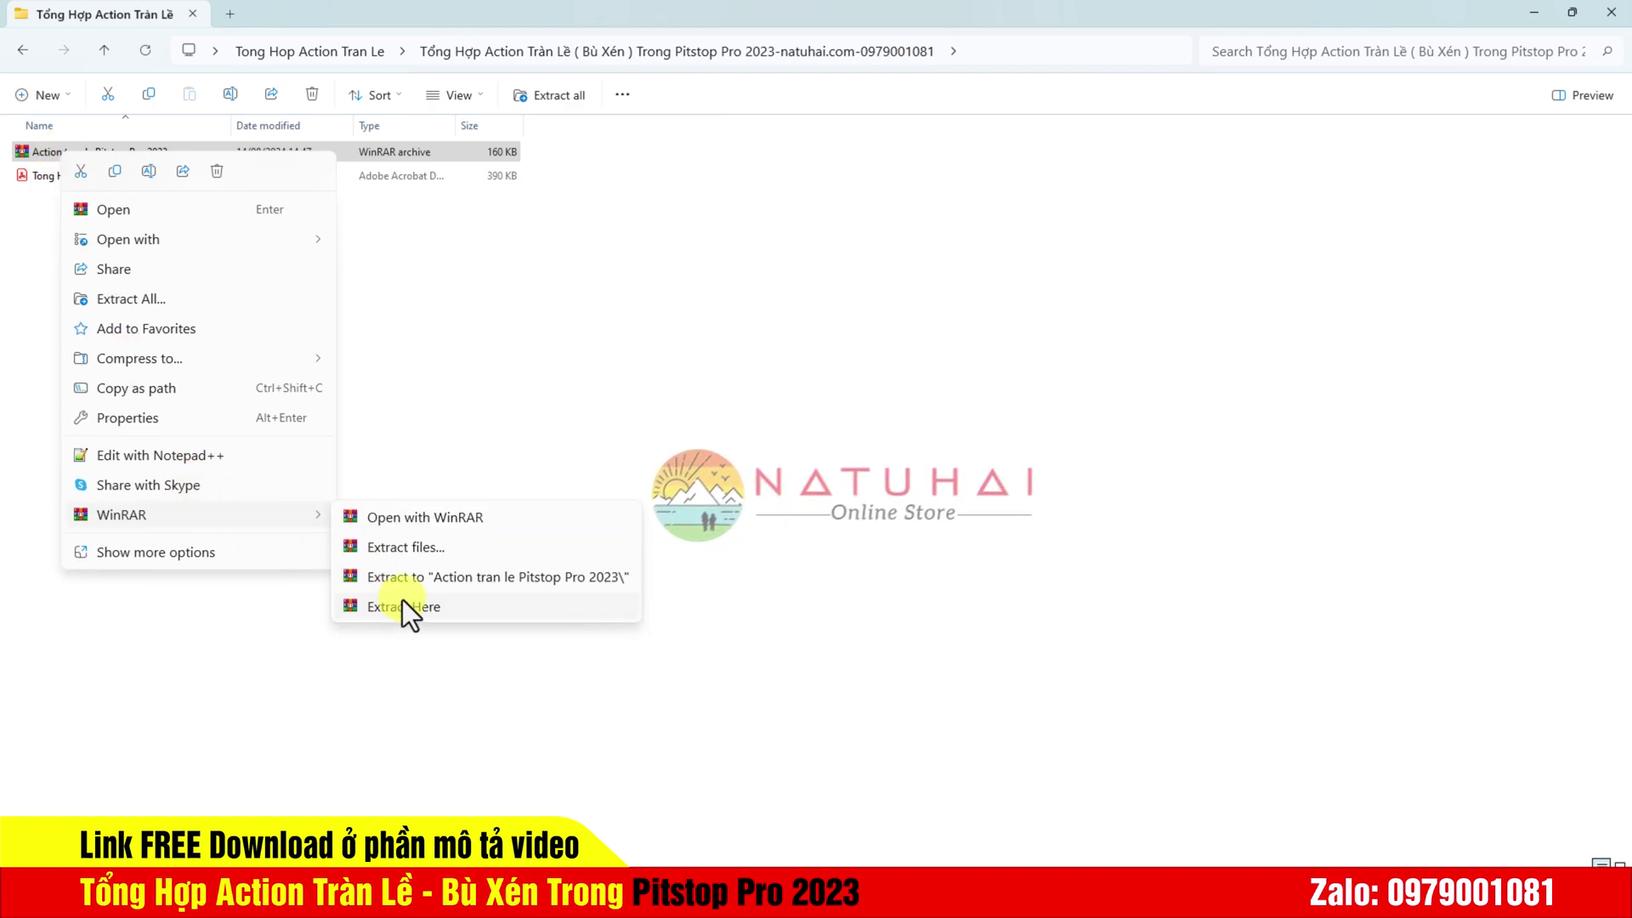
{"action": "left_click", "coordinate": [401, 602]}
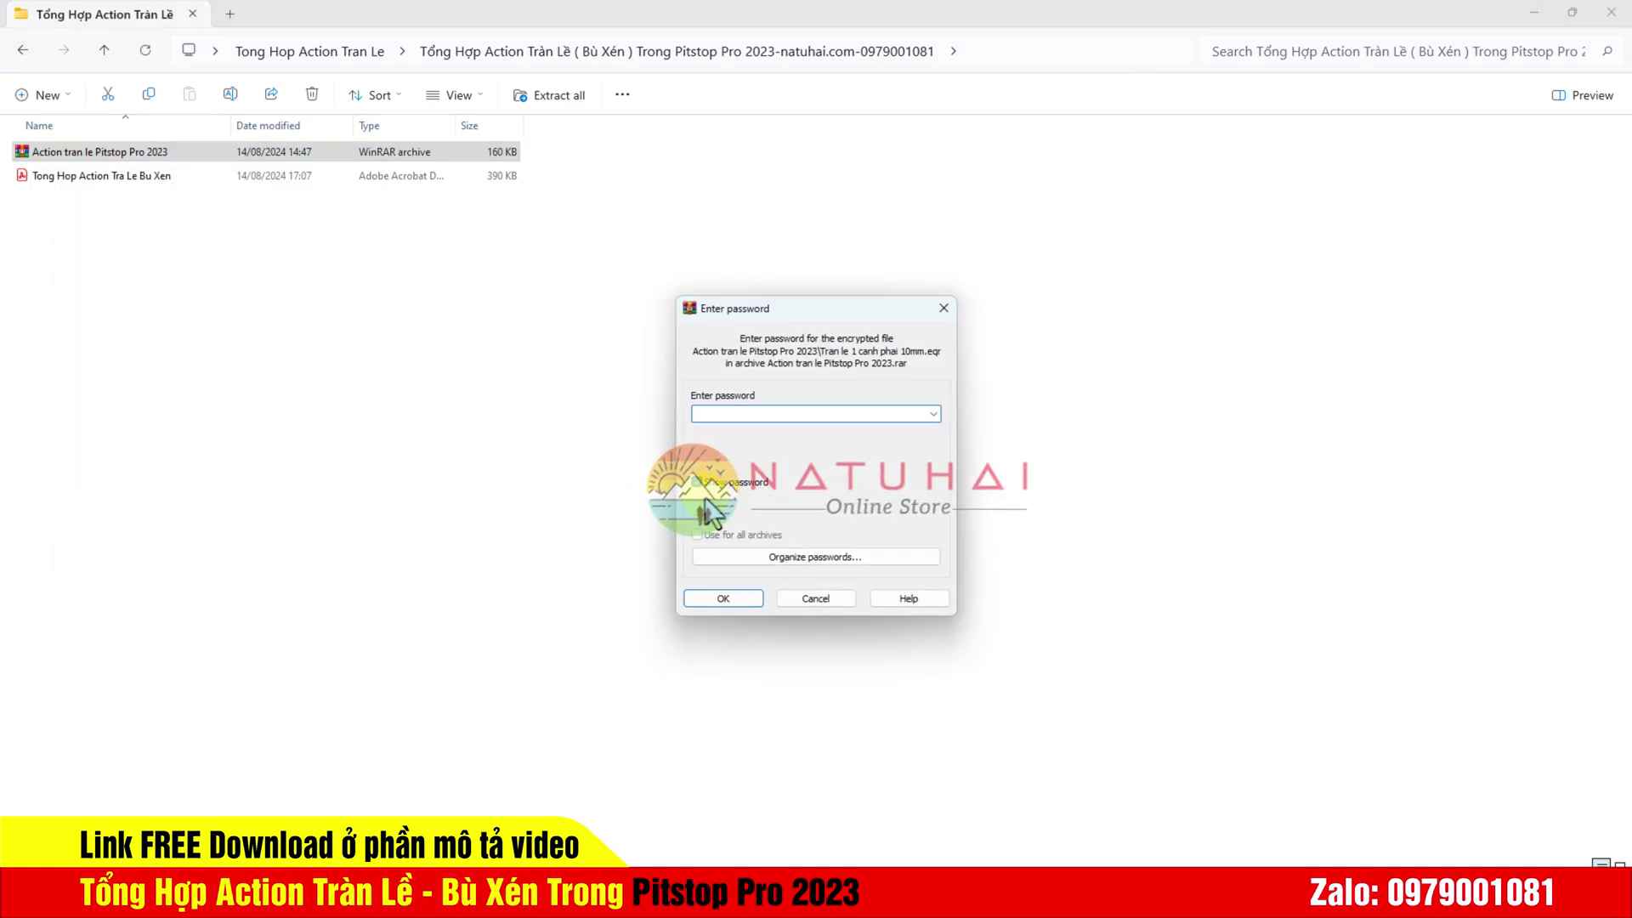
{"action": "key", "text": "ctrl+v"}
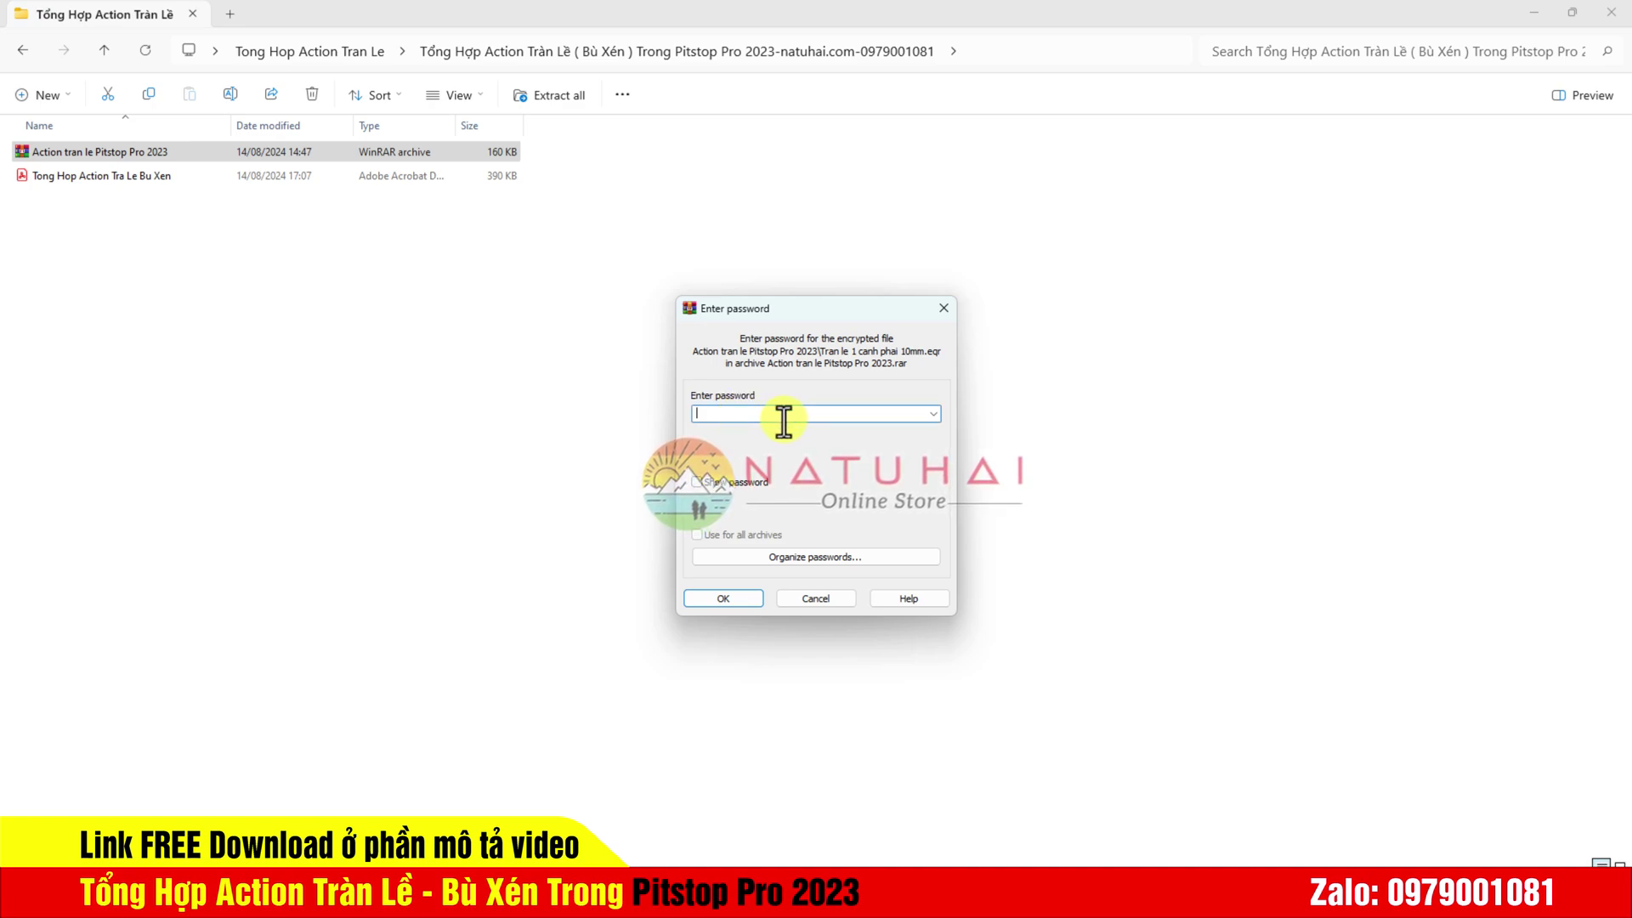
{"action": "left_click", "coordinate": [724, 598]}
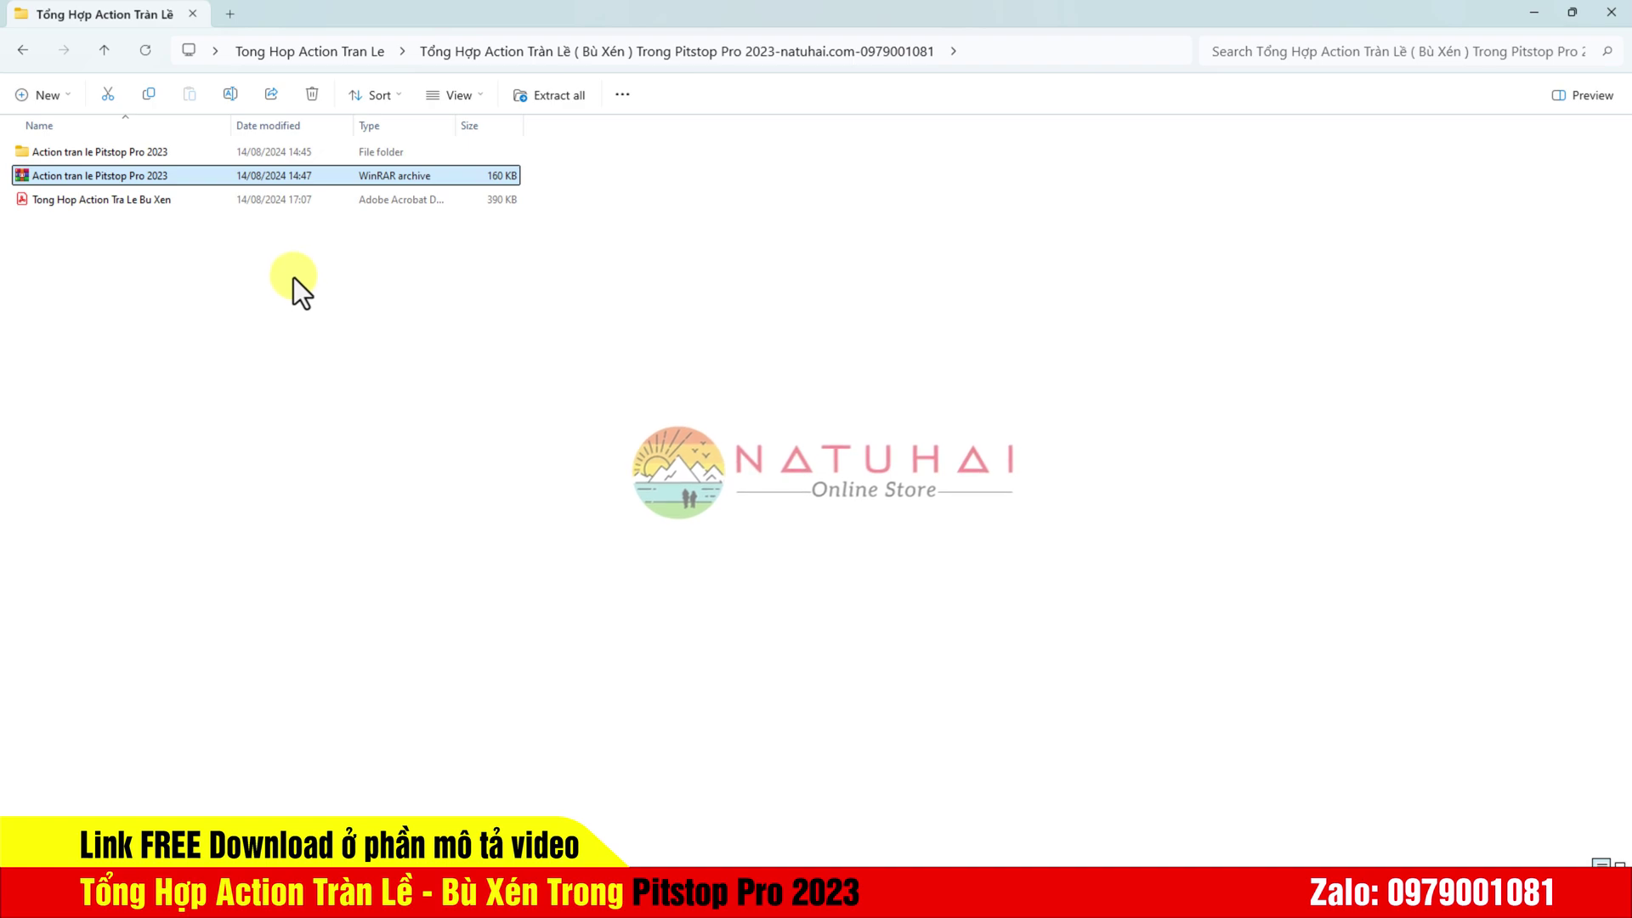
Step: Open the extracted Action tran le Pitstop Pro 2023 folder and look over its Tran Le 3 Canh Phai, 3 Canh Trai and 4 Canh subfolders
{"action": "left_click", "coordinate": [97, 153]}
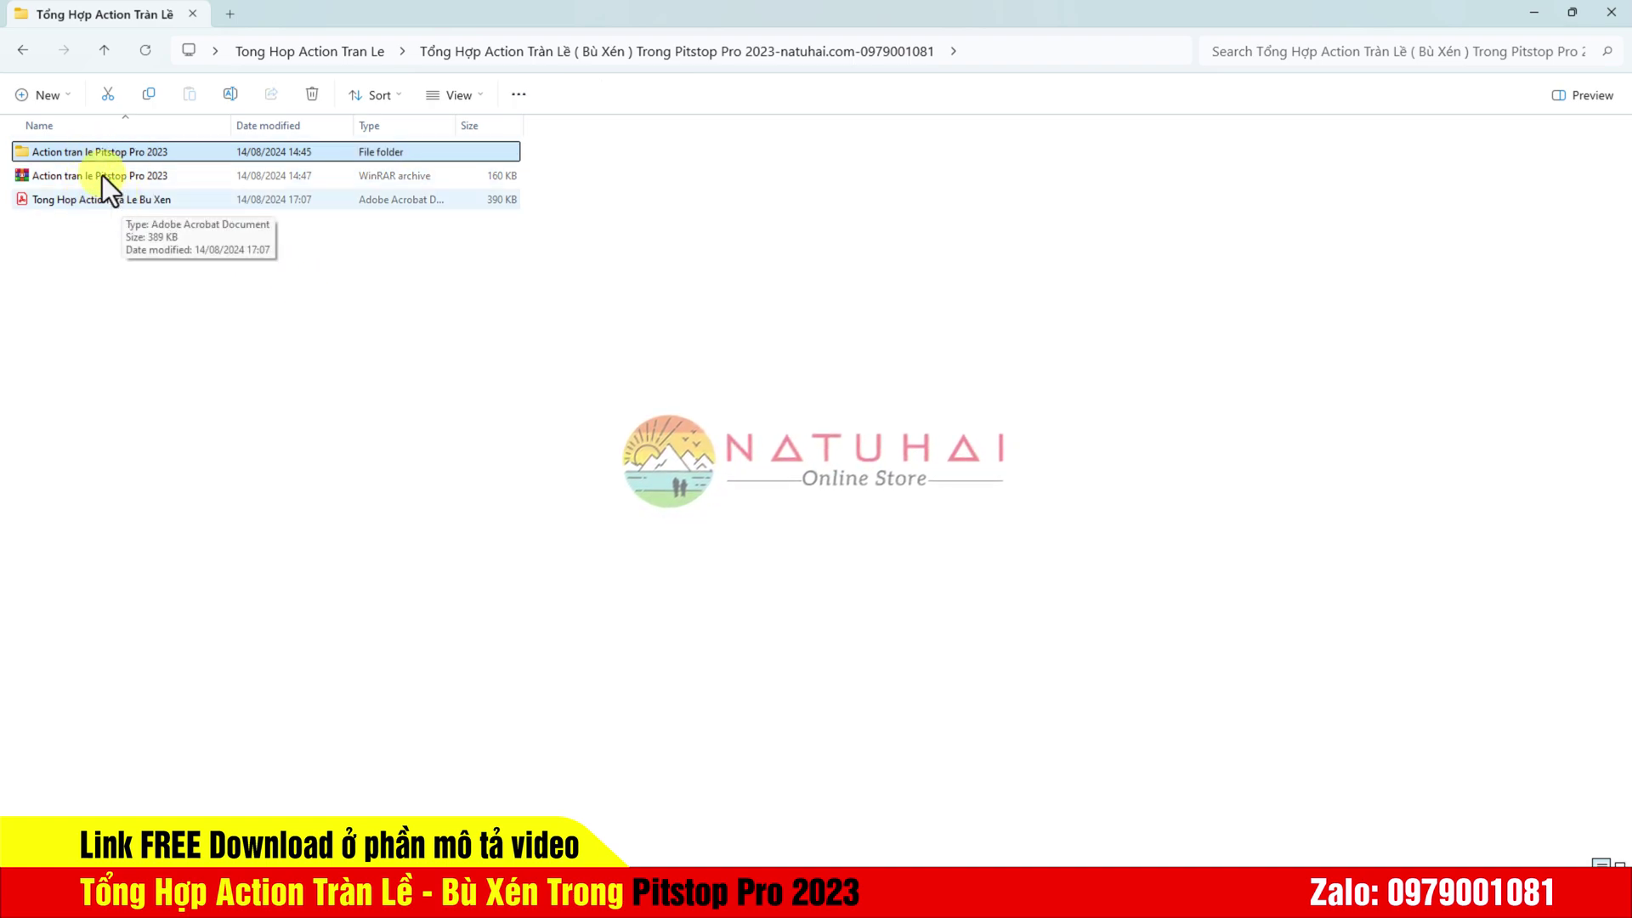
{"action": "double_click", "coordinate": [88, 155]}
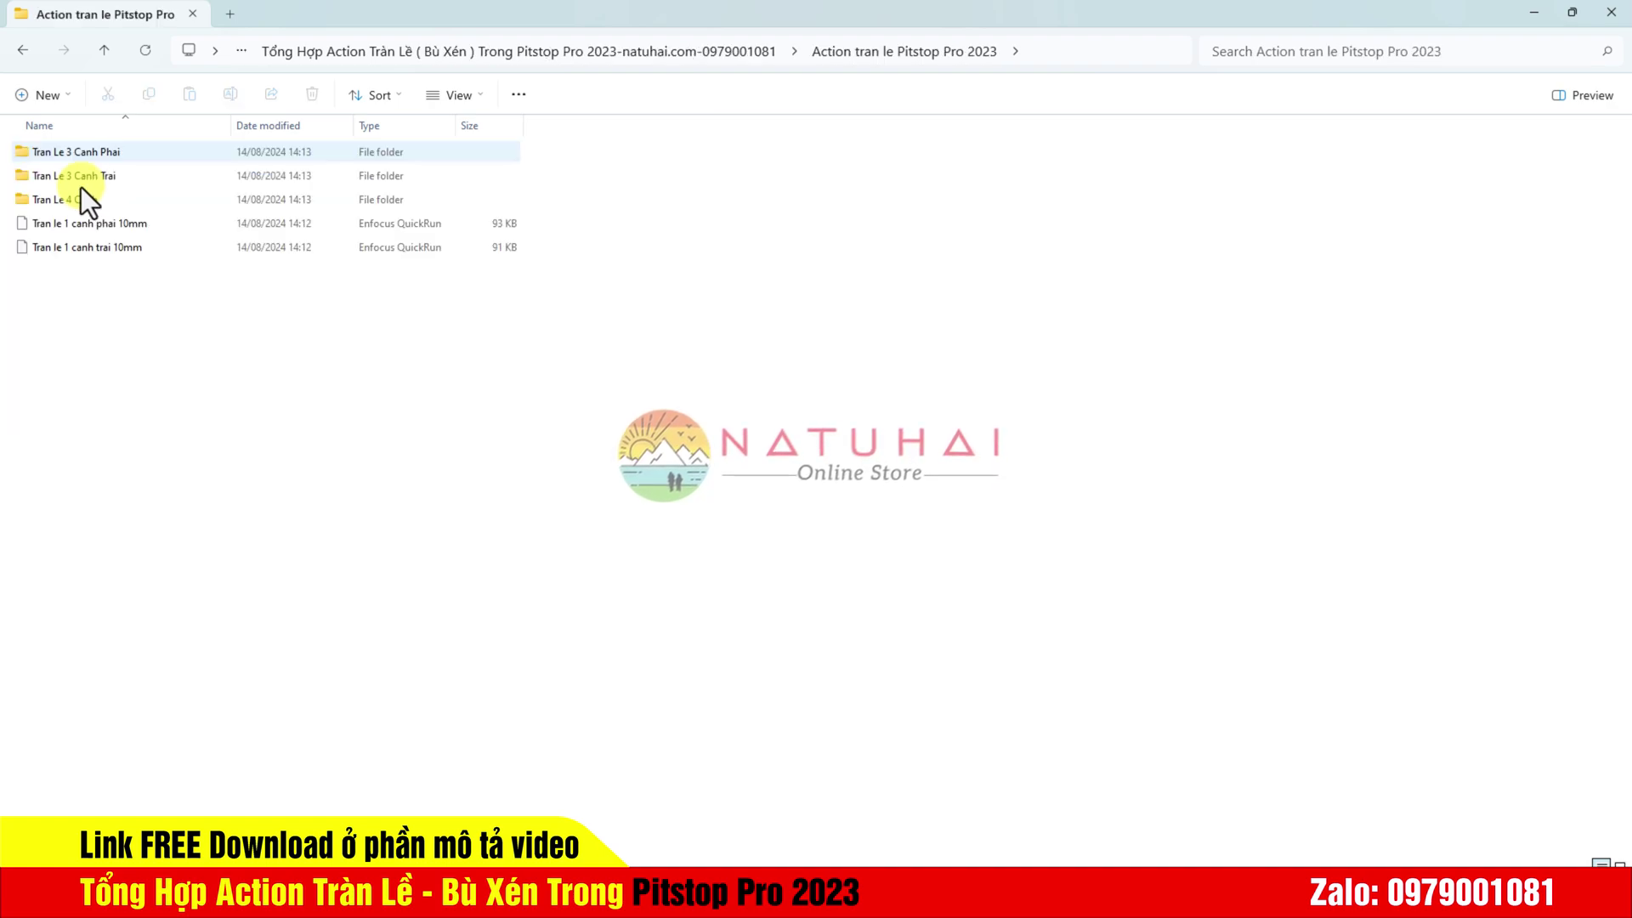
{"action": "left_click", "coordinate": [74, 154]}
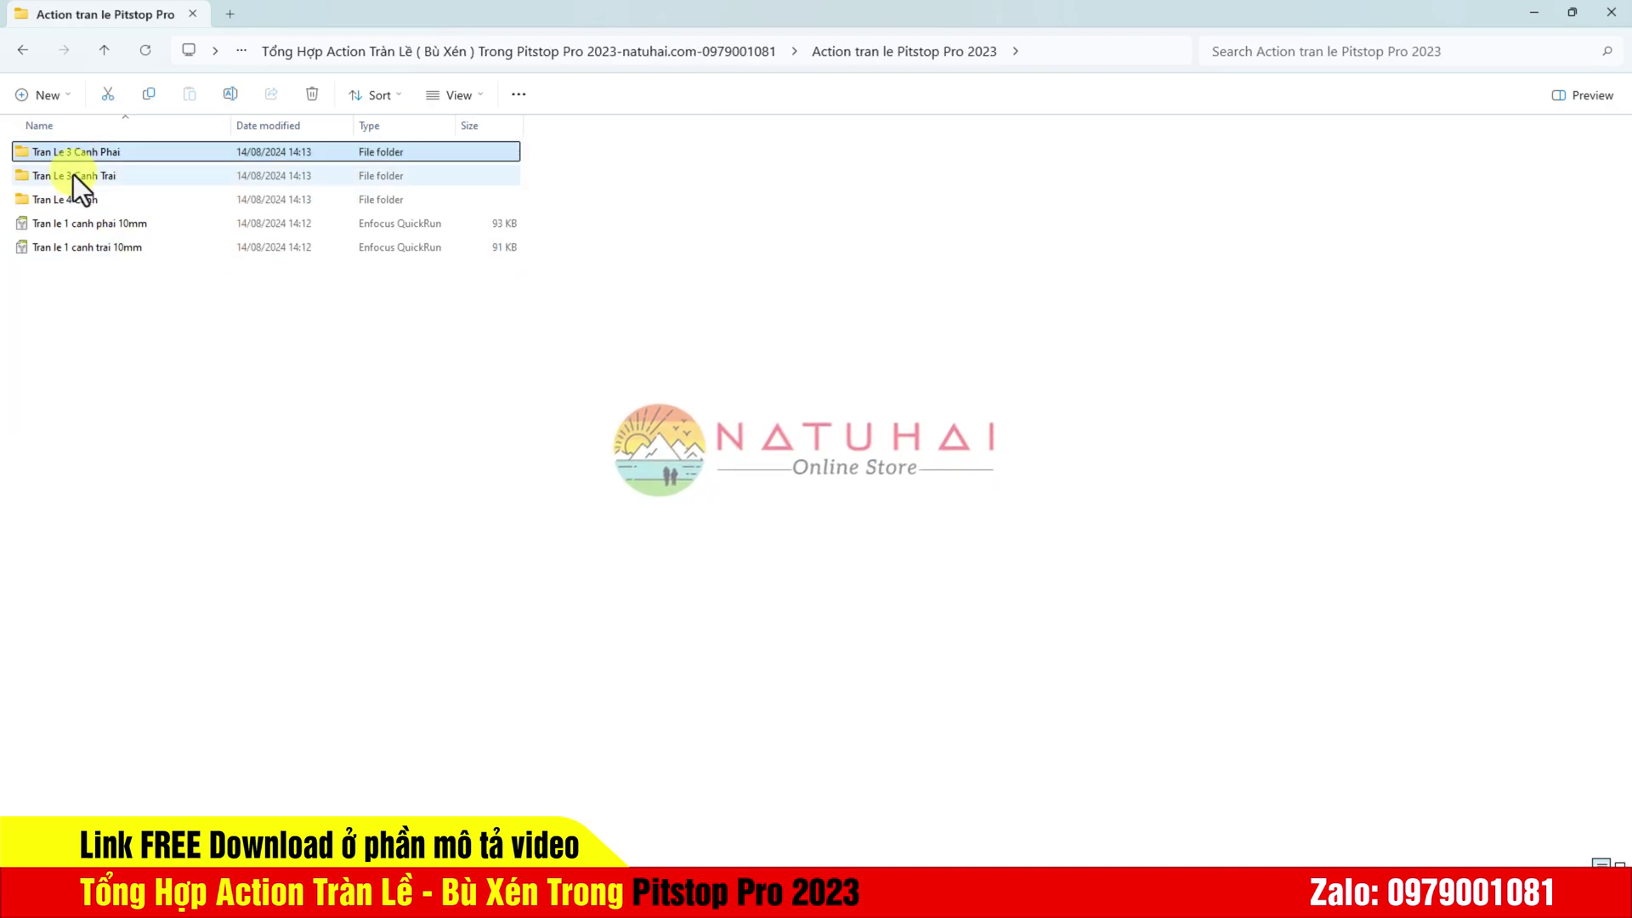
{"action": "left_click", "coordinate": [73, 175]}
{"action": "left_click", "coordinate": [77, 199]}
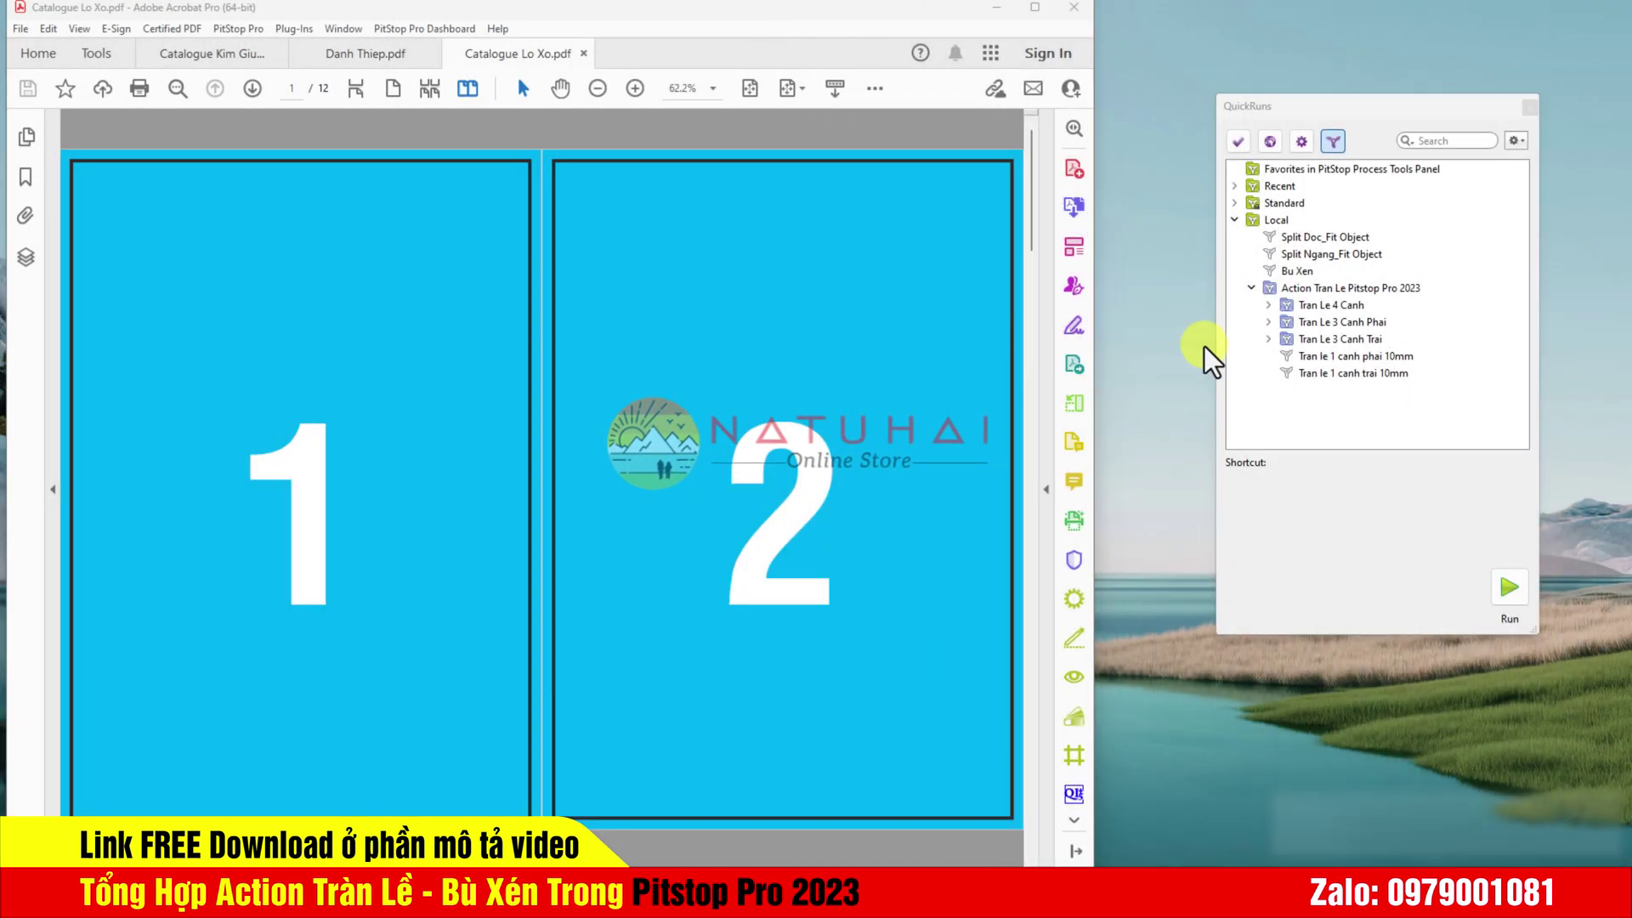
Step: In Acrobat, run the Tran le 1 canh phai 10mm QuickRun on Catalogue Lo Xo.pdf and check the resulting pages
{"action": "left_click", "coordinate": [1355, 356]}
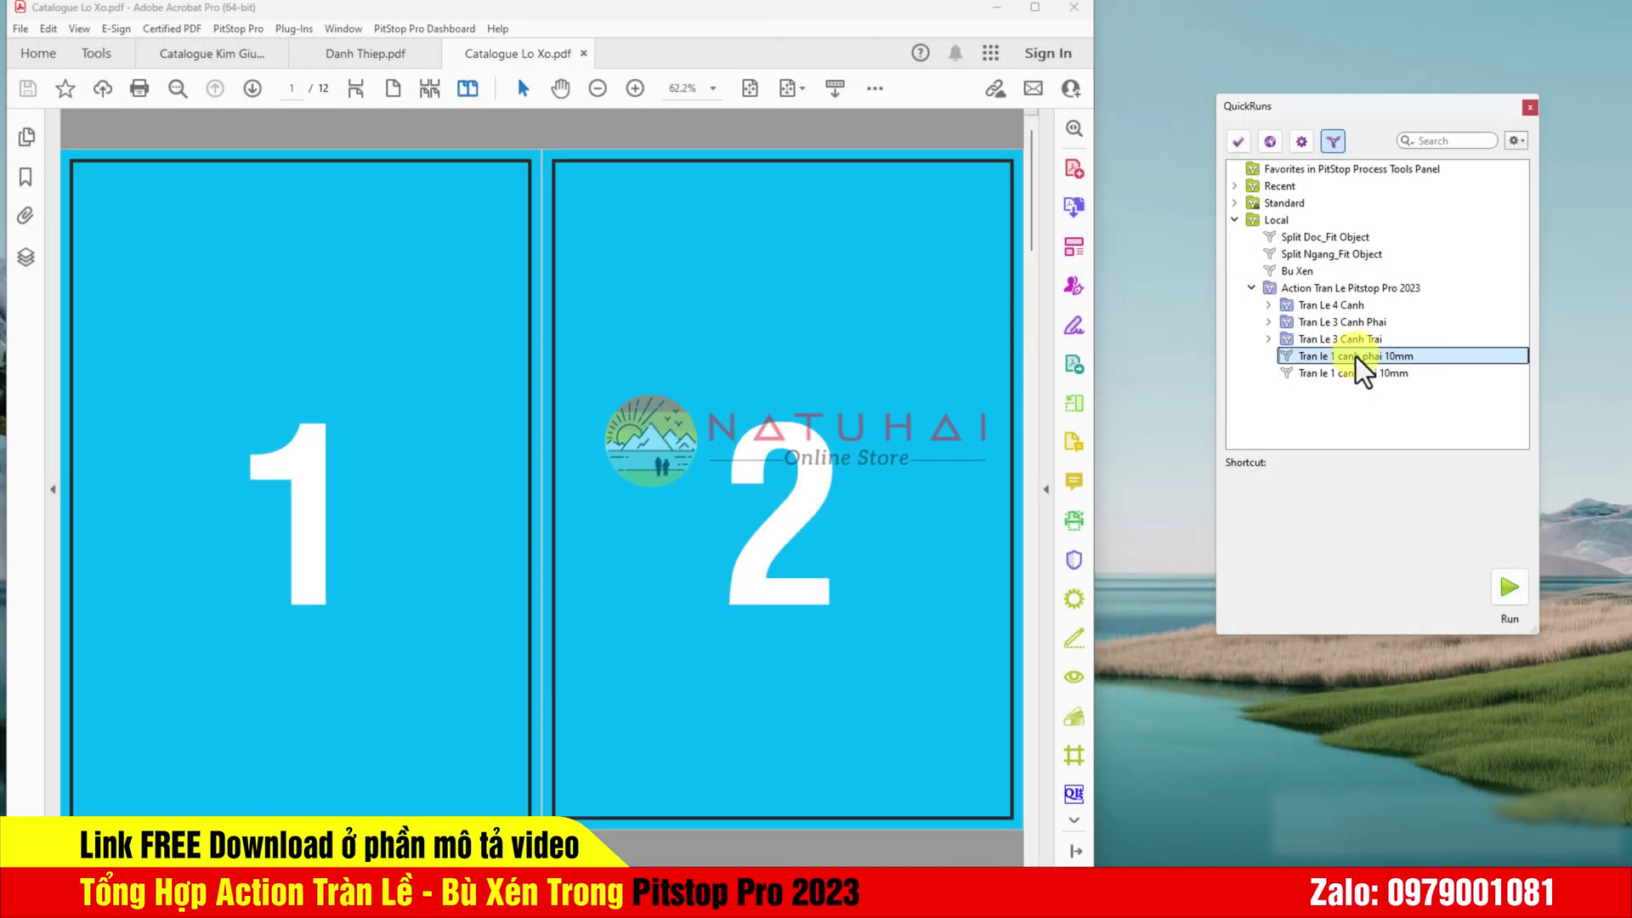
{"action": "left_click", "coordinate": [1508, 587]}
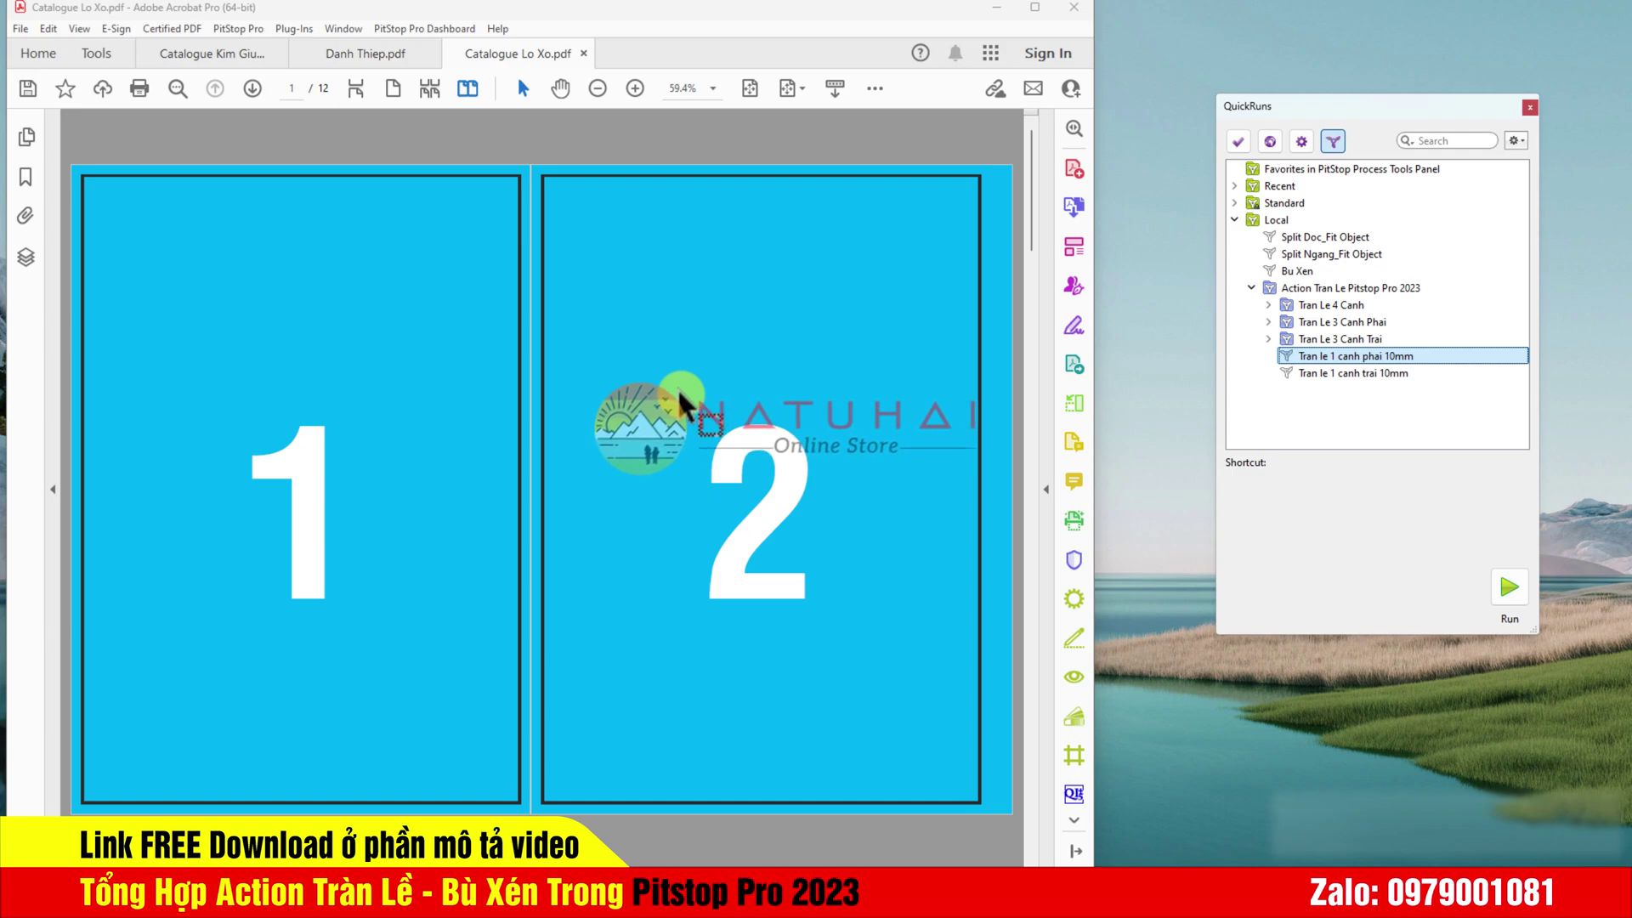
{"action": "scroll", "coordinate": [684, 400], "scroll_direction": "down", "scroll_amount": 5}
{"action": "scroll", "coordinate": [684, 400], "scroll_direction": "up", "scroll_amount": 2}
{"action": "scroll", "coordinate": [684, 400], "scroll_direction": "up", "scroll_amount": 3}
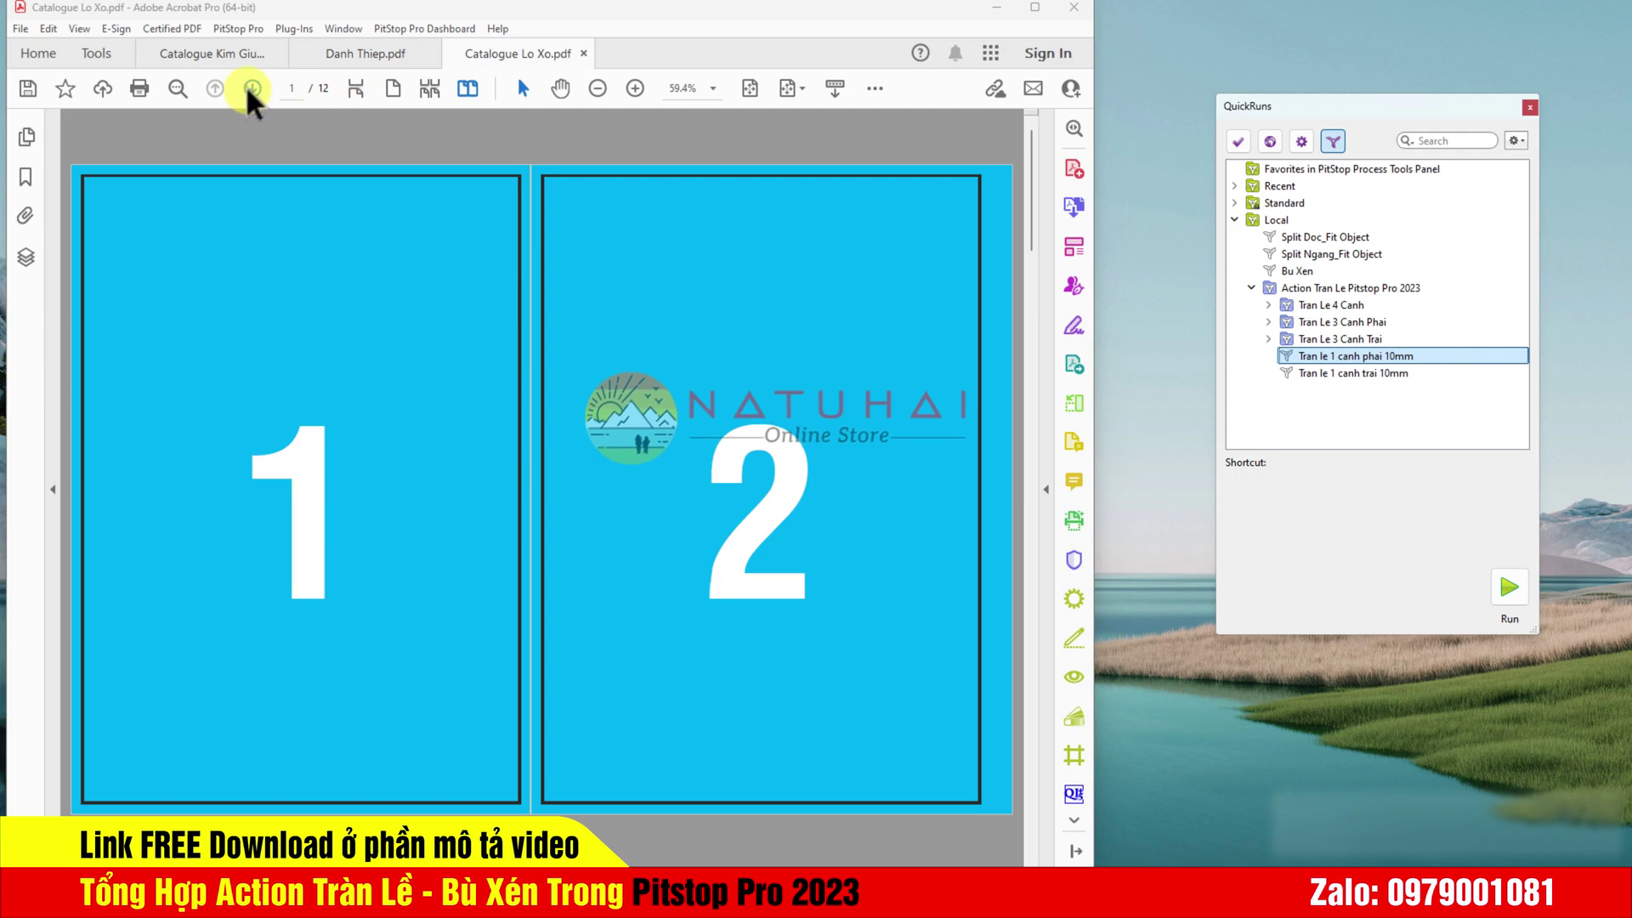
Step: Show the cover page separately in the two-page view of the catalogue and go to the spread of pages 2 and 3
{"action": "left_click", "coordinate": [87, 31]}
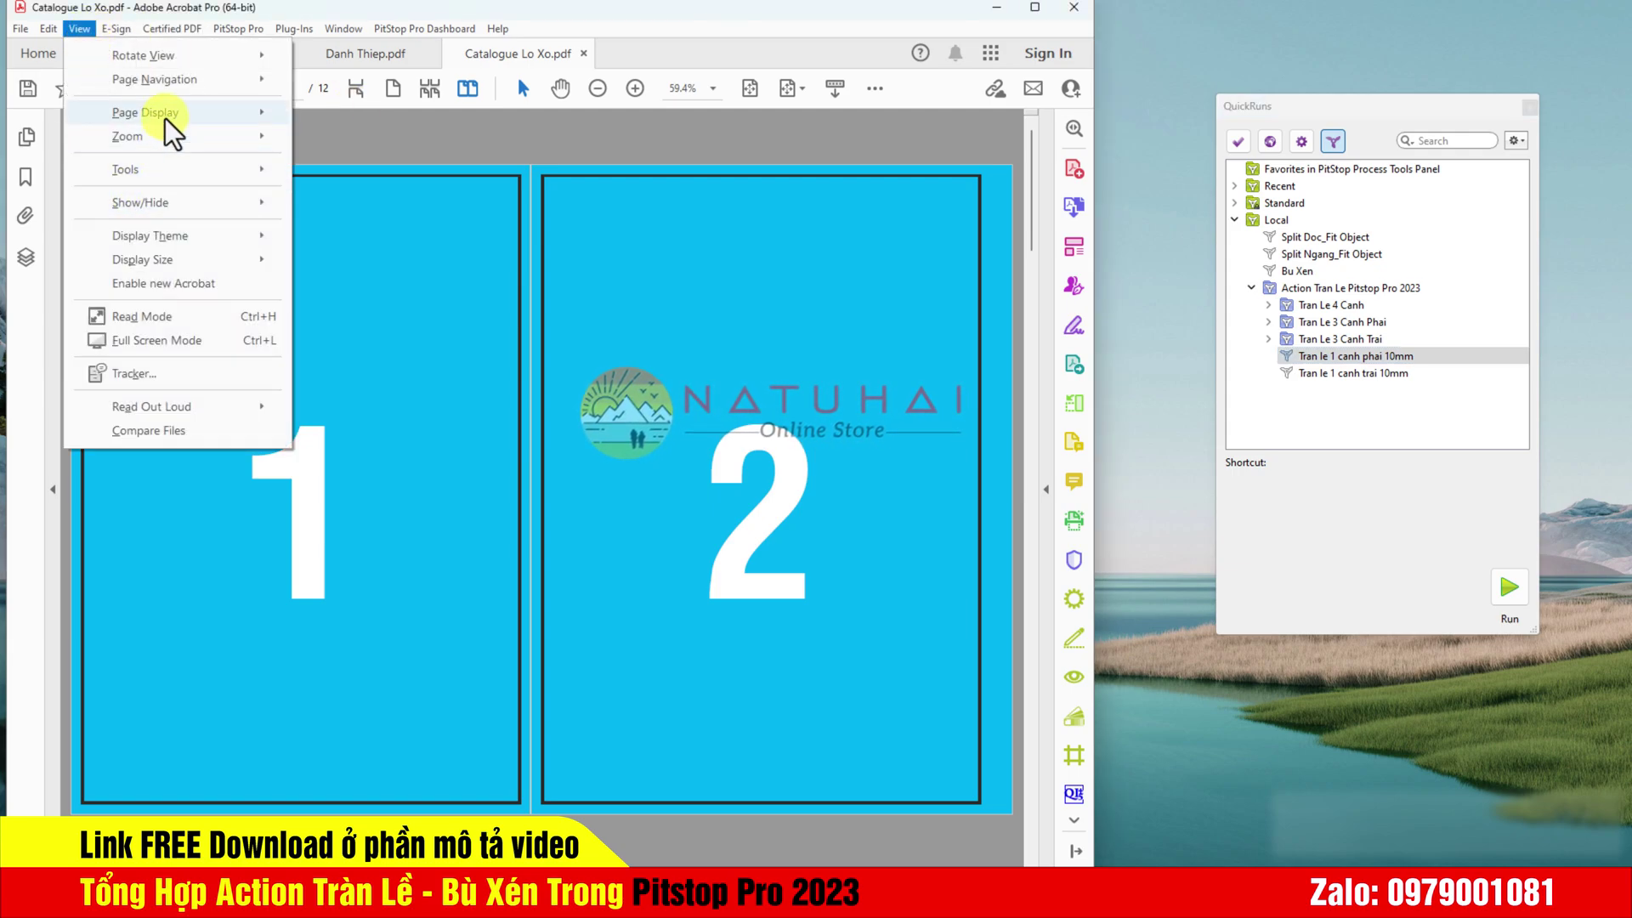
{"action": "mouse_move", "coordinate": [184, 115]}
{"action": "left_click", "coordinate": [333, 243]}
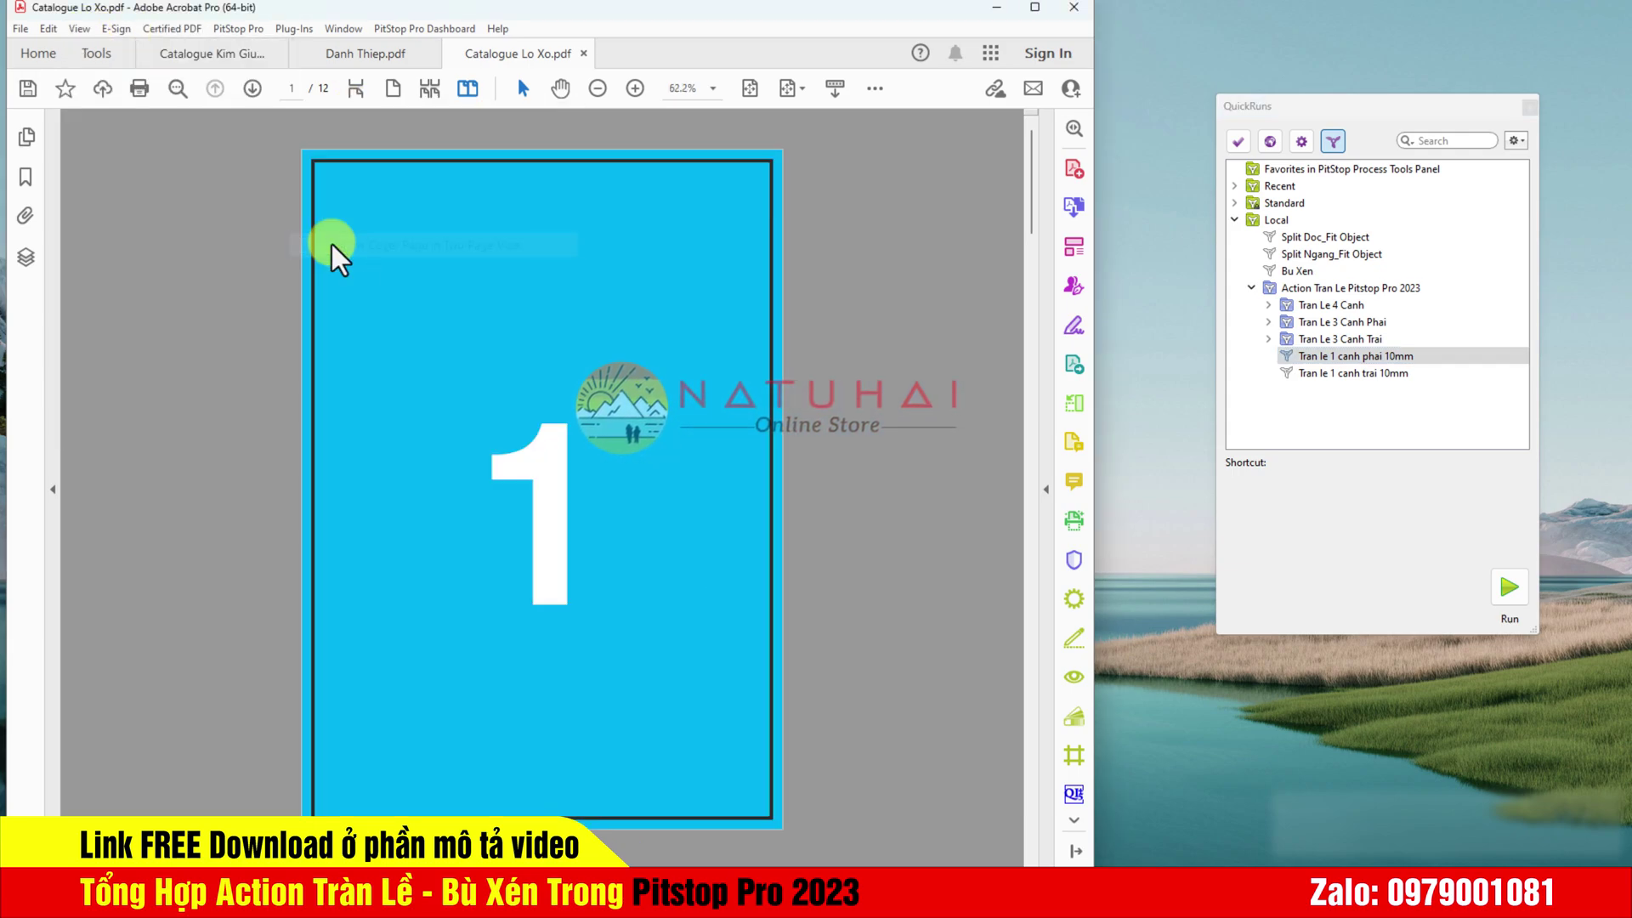
{"action": "scroll", "coordinate": [640, 345], "scroll_direction": "down", "scroll_amount": 2}
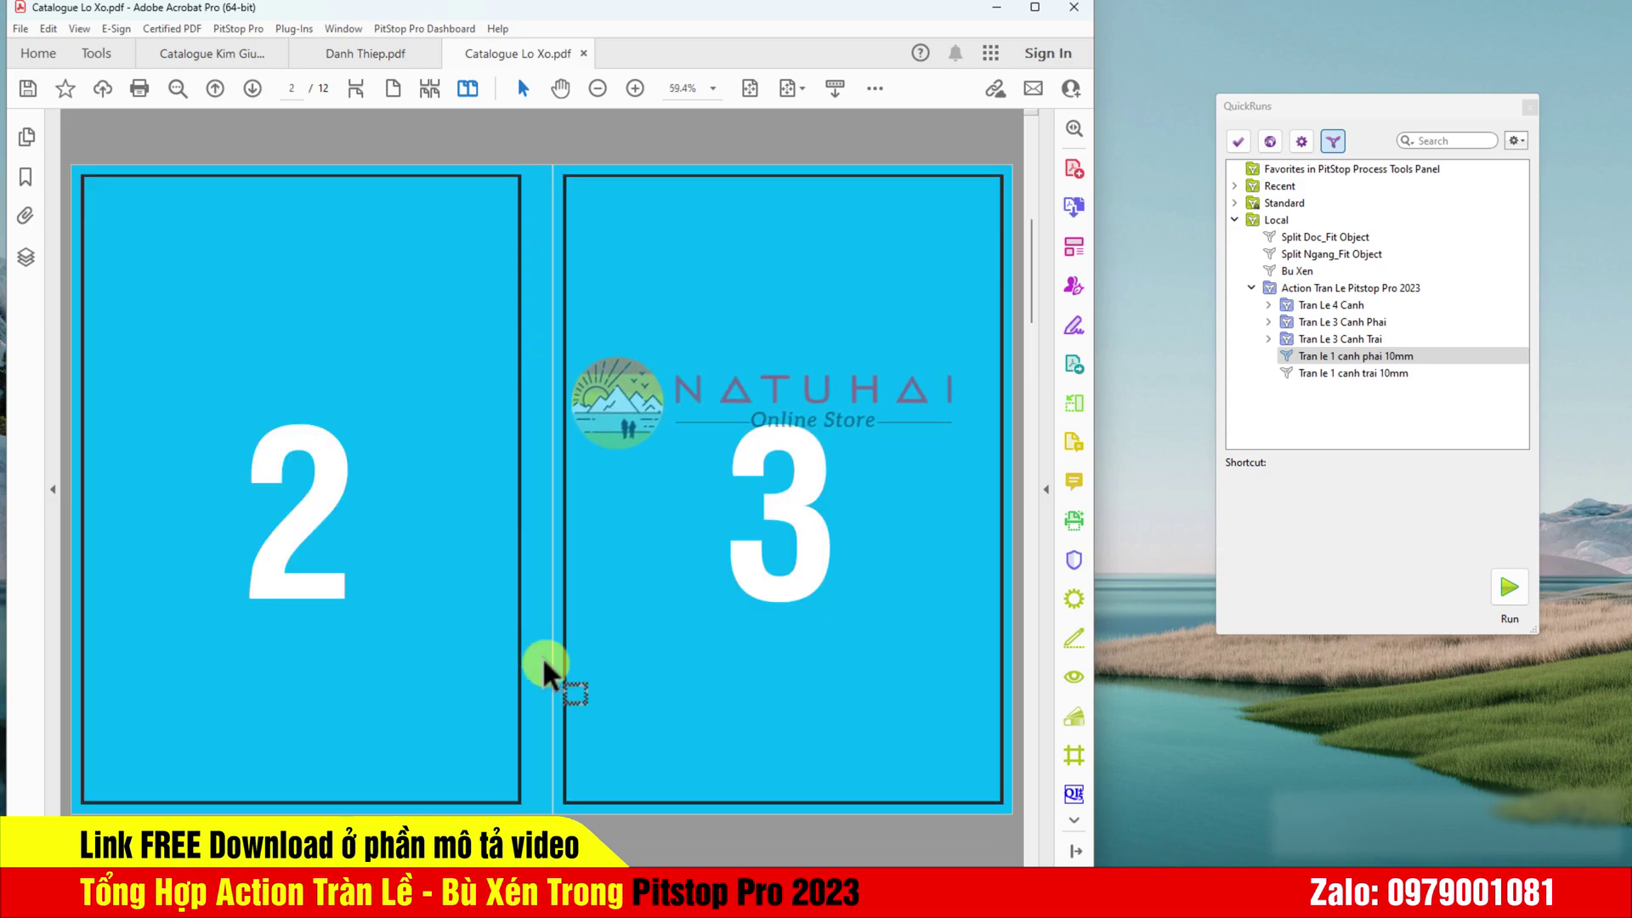
Step: Show the page boxes and run the Tran le 1 canh trai 10mm QuickRun on Catalogue Lo Xo.pdf
{"action": "left_click", "coordinate": [874, 87]}
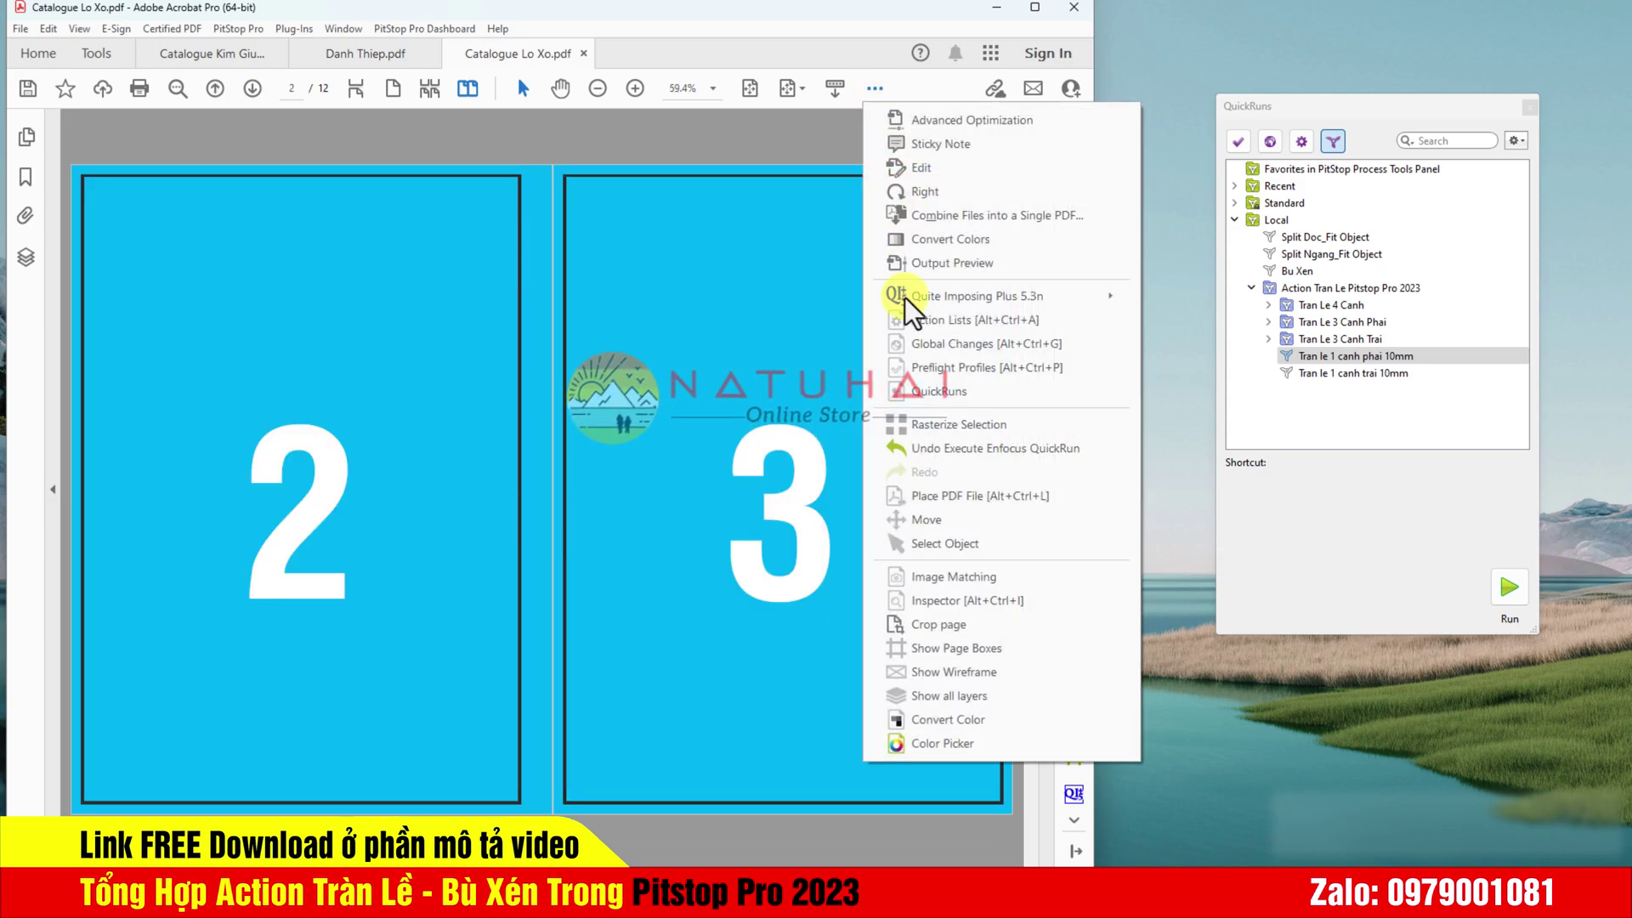
{"action": "left_click", "coordinate": [943, 648]}
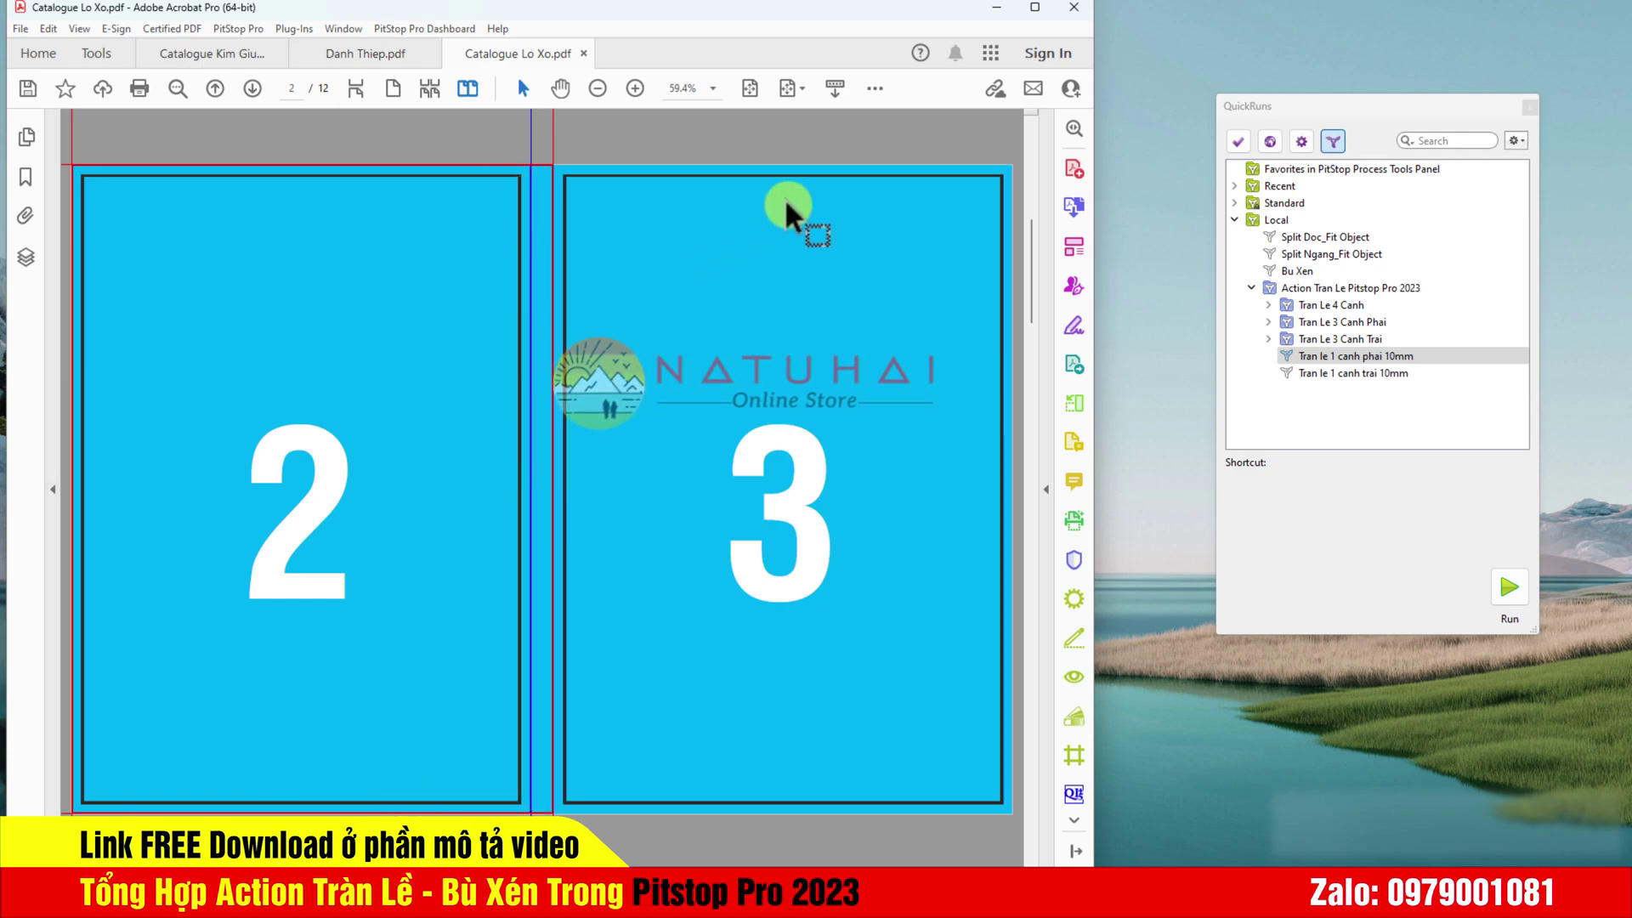
{"action": "left_click", "coordinate": [1352, 375]}
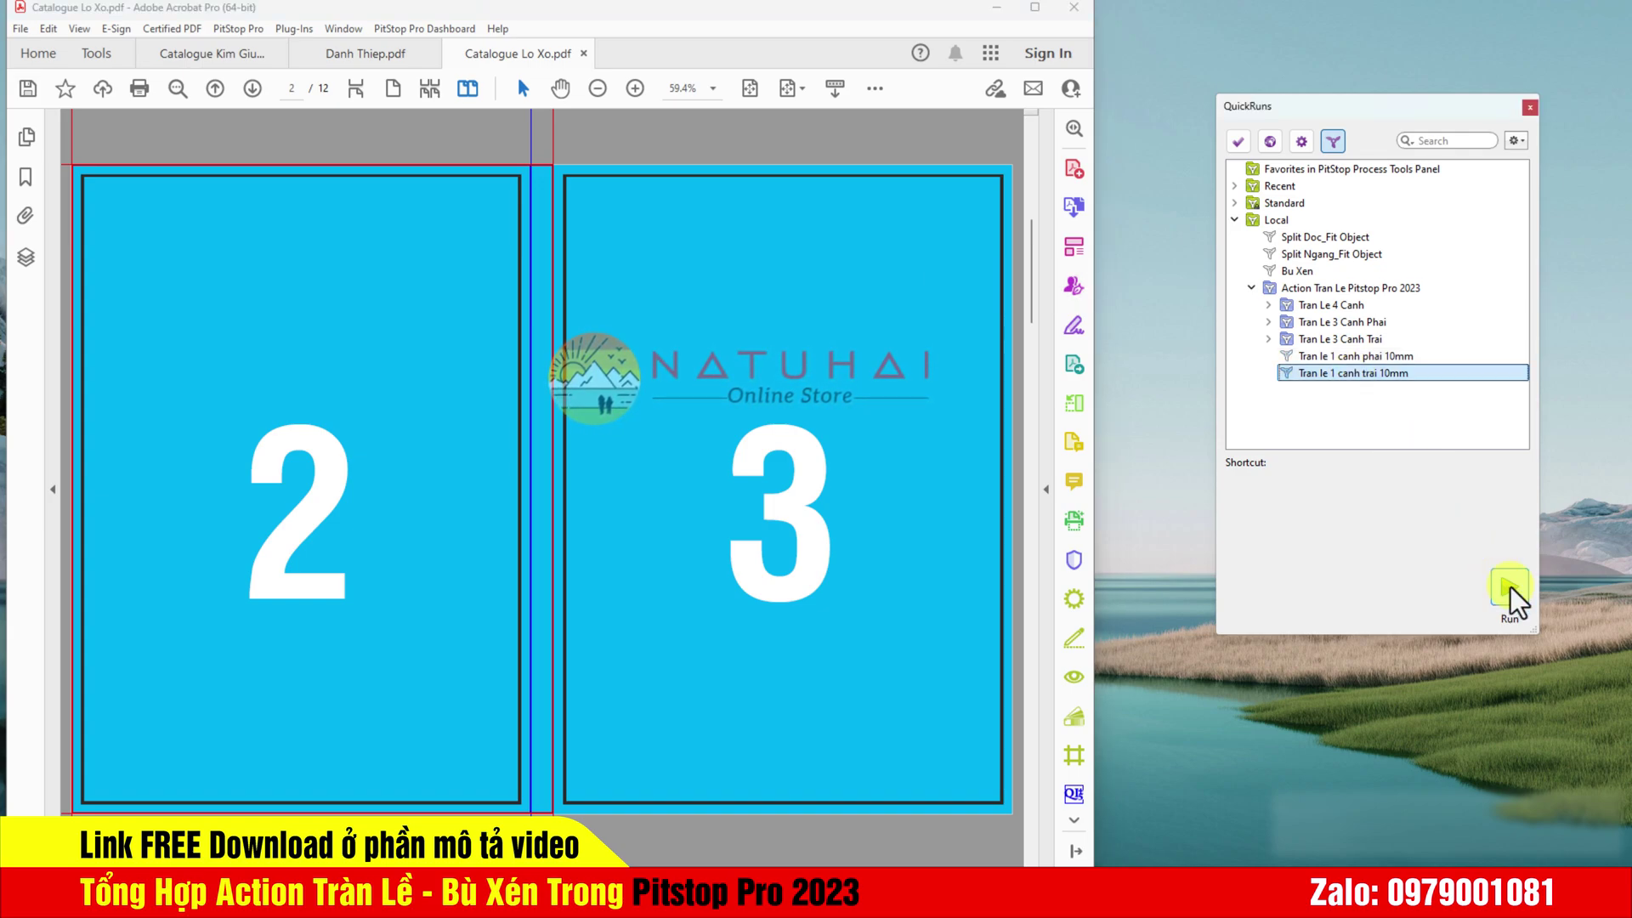
{"action": "left_click", "coordinate": [1510, 586]}
{"action": "left_click", "coordinate": [842, 506]}
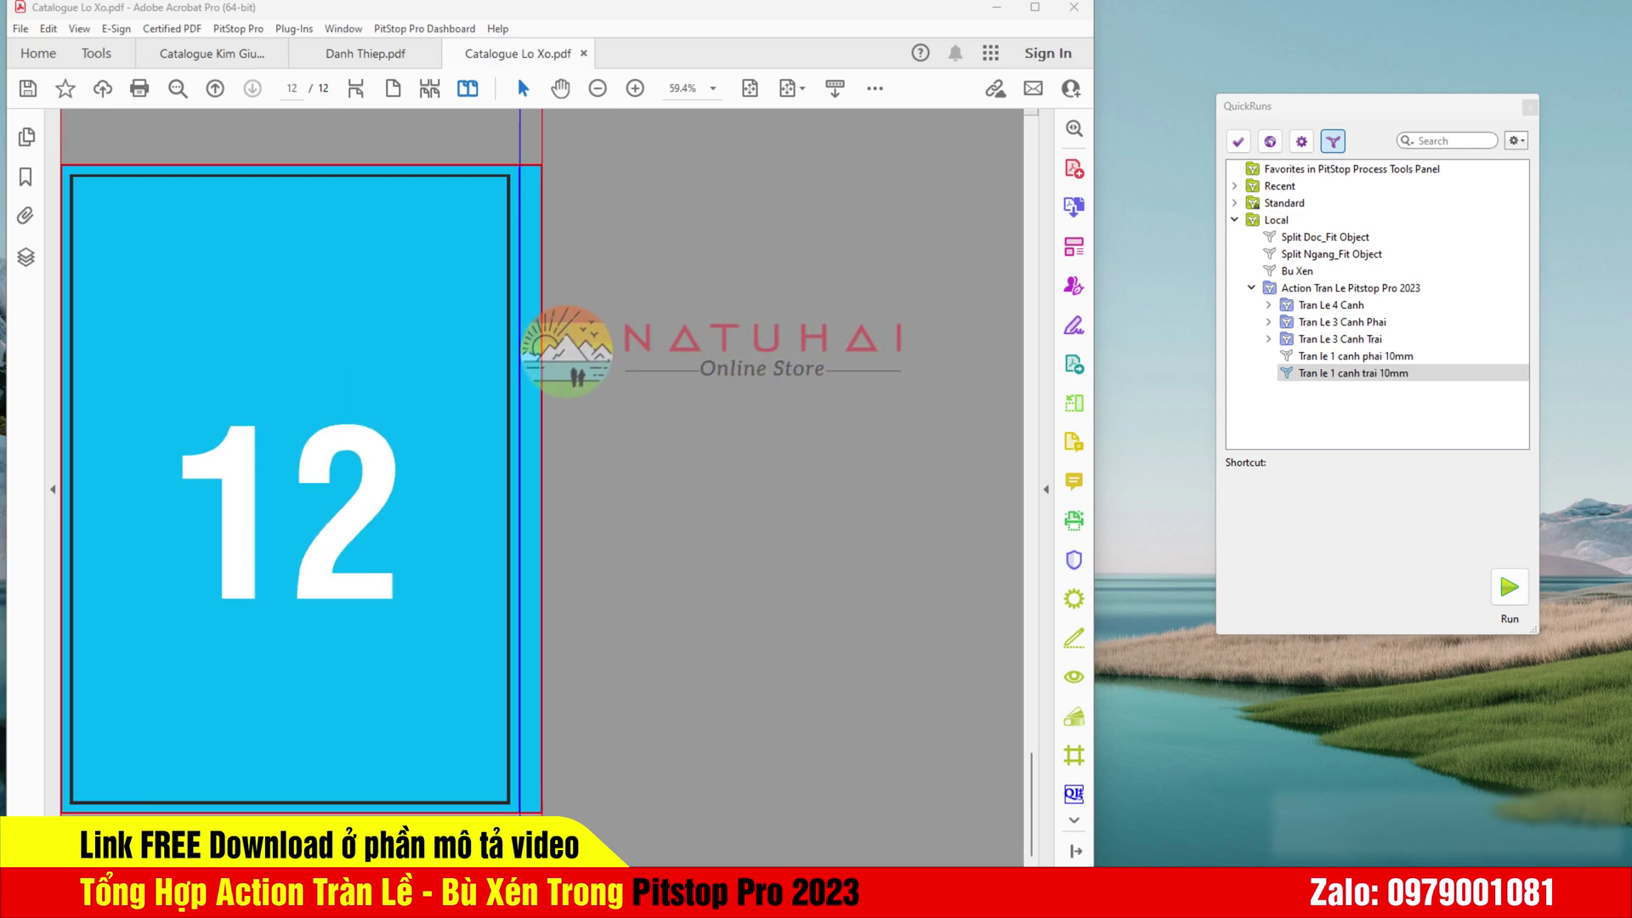
Step: Run the Tran le 1.5mm QuickRun from the Tran Le 4 Canh group on the catalogue and check the page spreads
{"action": "left_click", "coordinate": [1268, 304]}
{"action": "left_click", "coordinate": [1340, 342]}
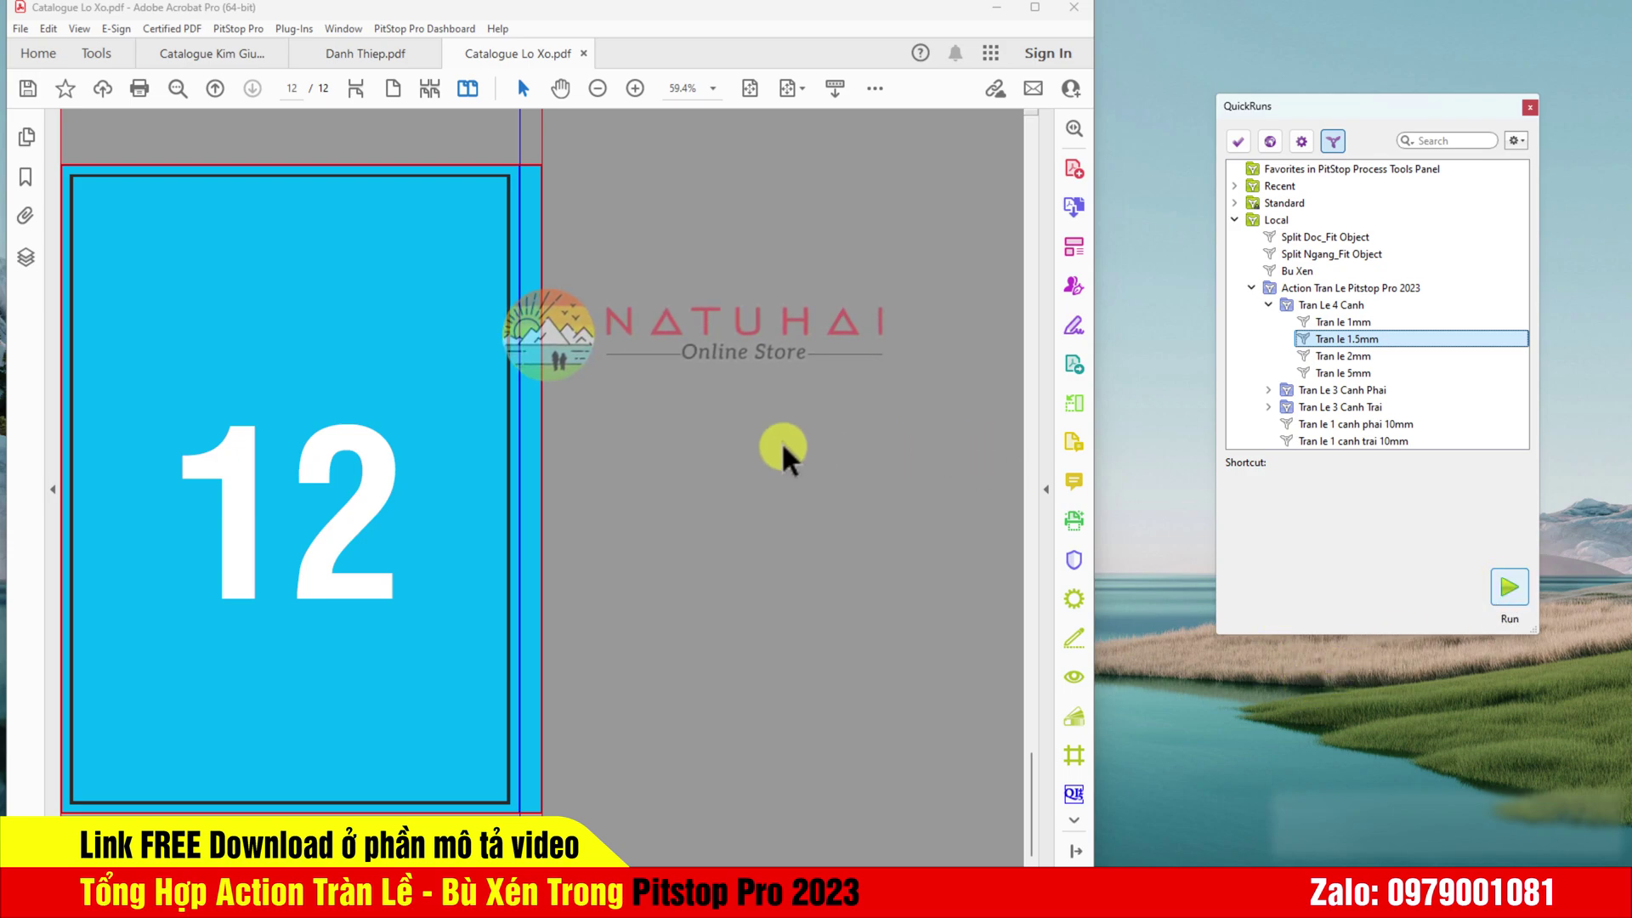
{"action": "key", "text": "Return"}
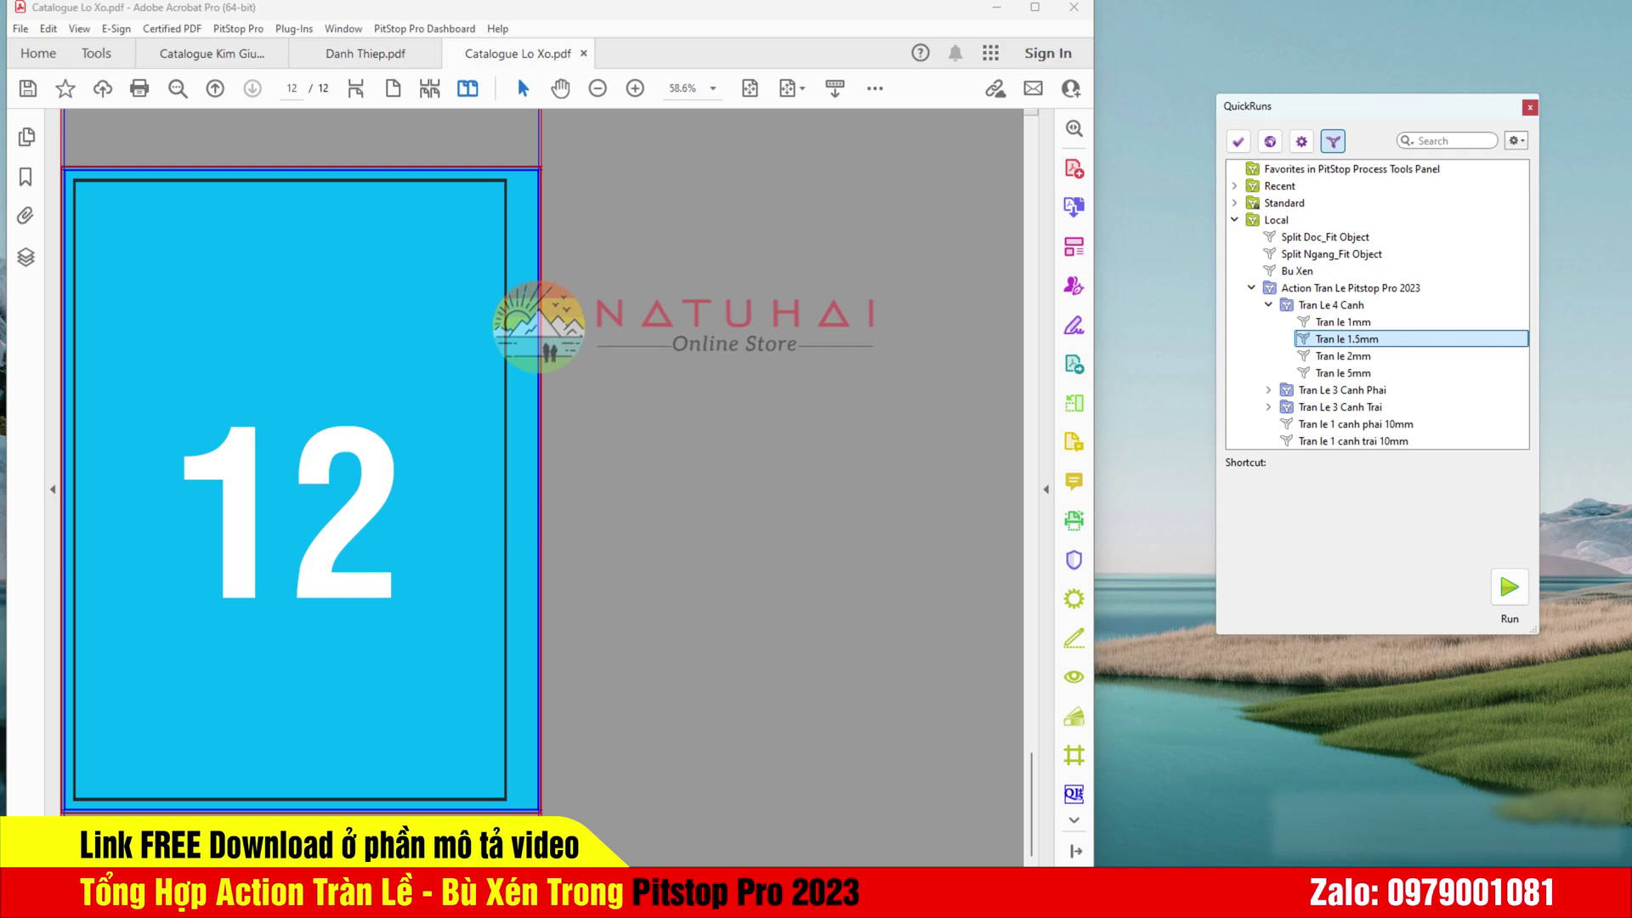
{"action": "scroll", "coordinate": [371, 442], "scroll_direction": "up", "scroll_amount": 10}
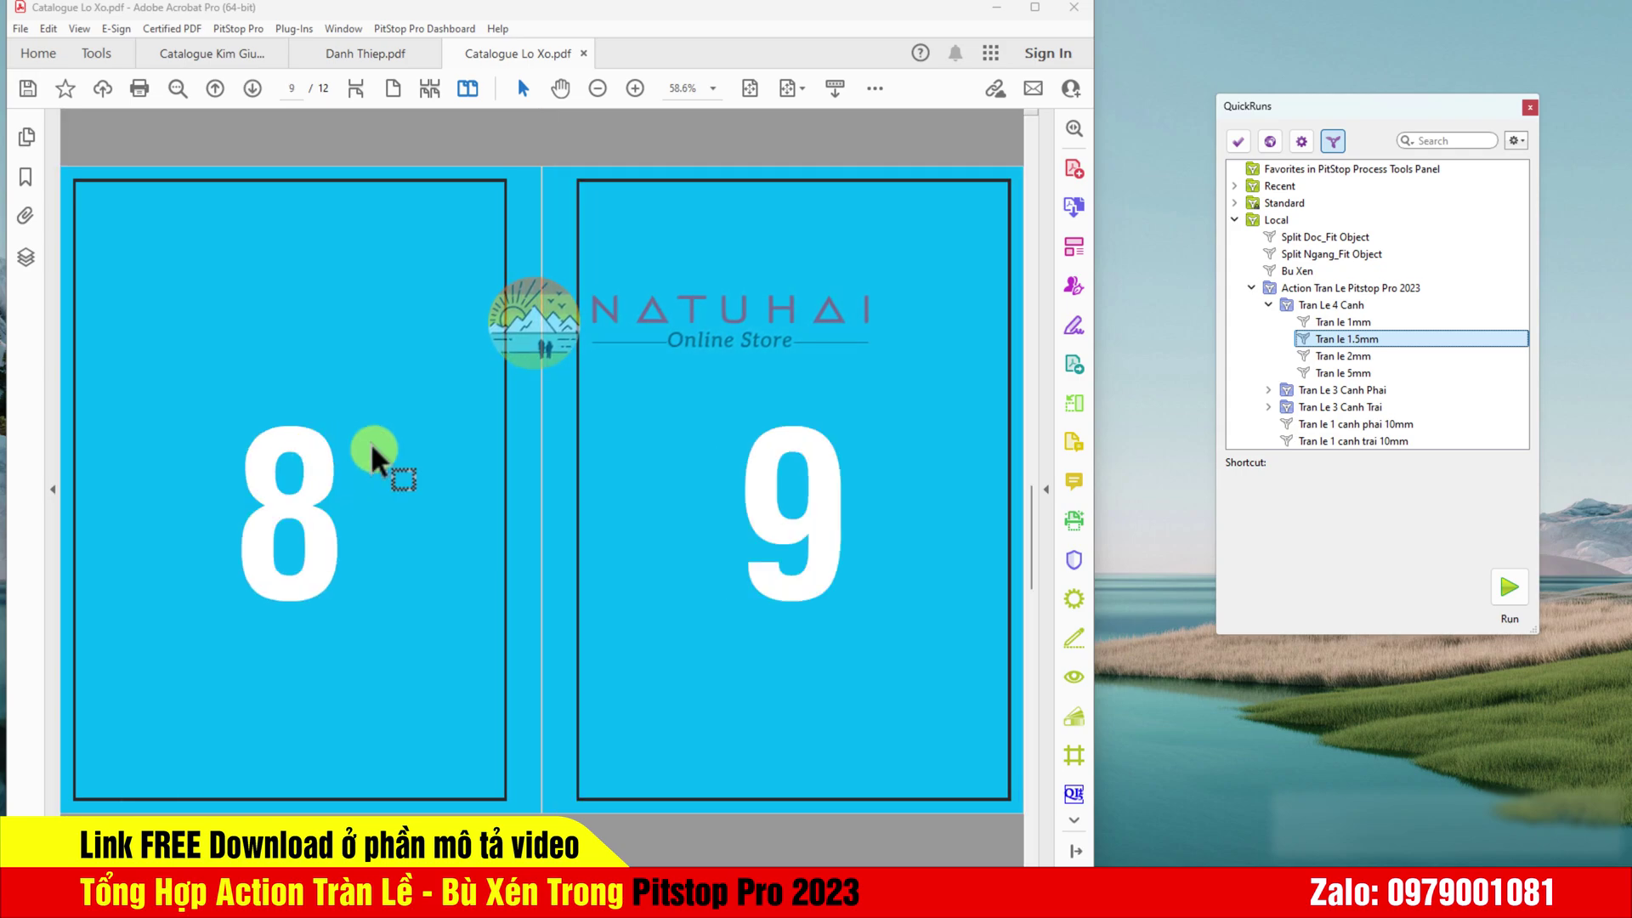
{"action": "scroll", "coordinate": [371, 436], "scroll_direction": "up", "scroll_amount": 5}
{"action": "scroll", "coordinate": [371, 436], "scroll_direction": "down", "scroll_amount": 12}
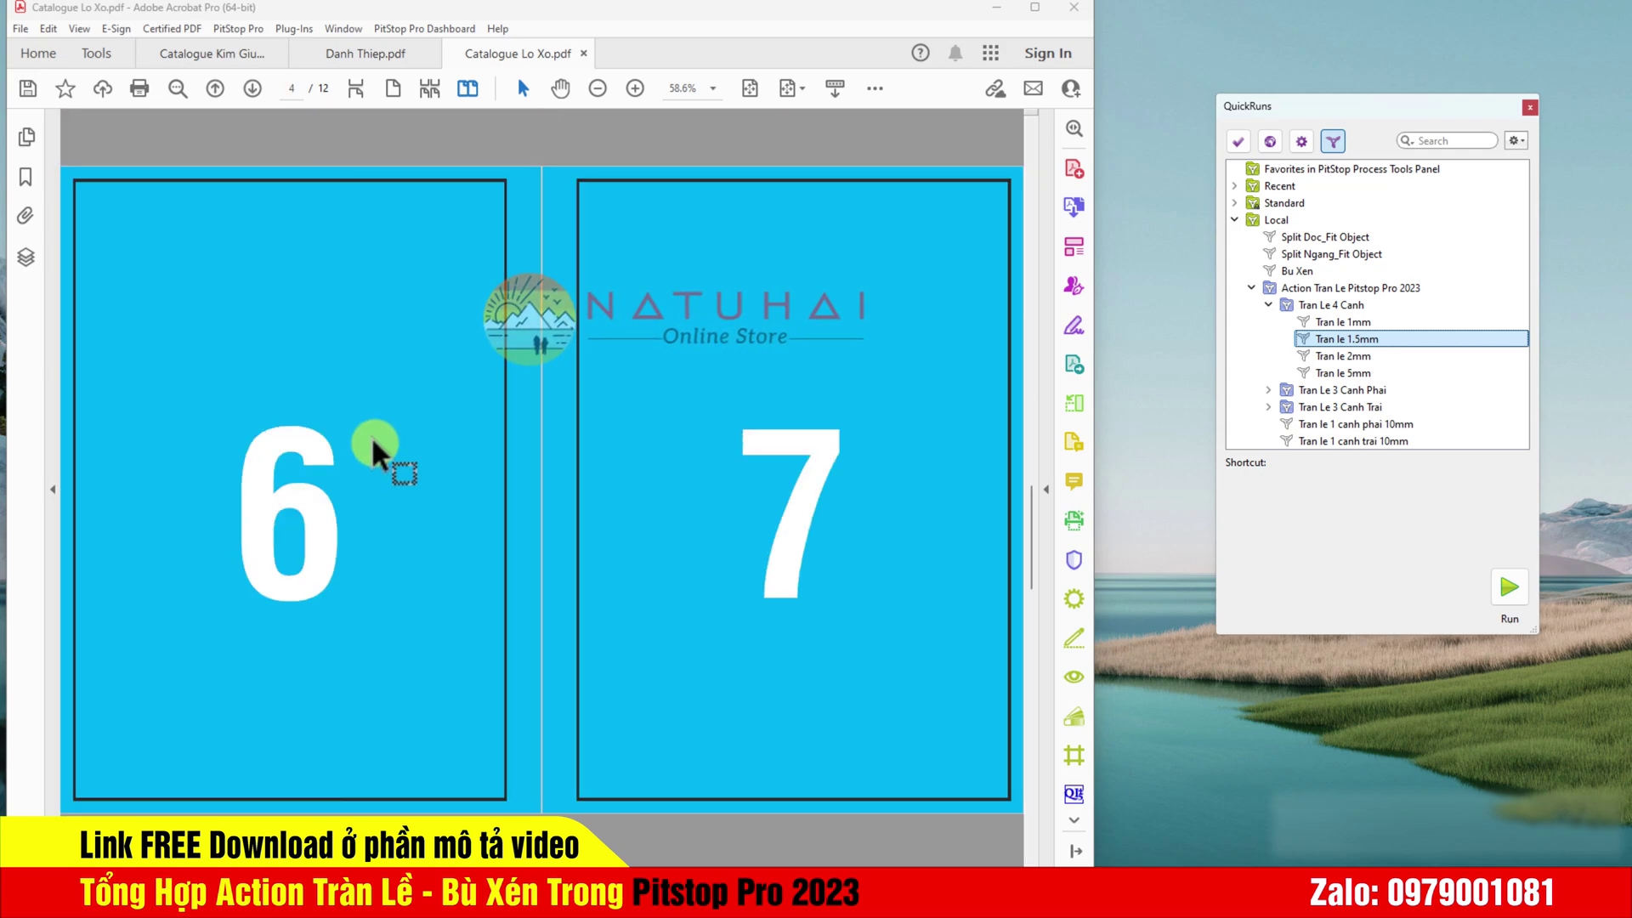
Step: Close Catalogue Lo Xo.pdf and go to the spread of pages 2 and 3 in Catalogue Kim Giua - Ghim Long.pdf
{"action": "left_click", "coordinate": [584, 55]}
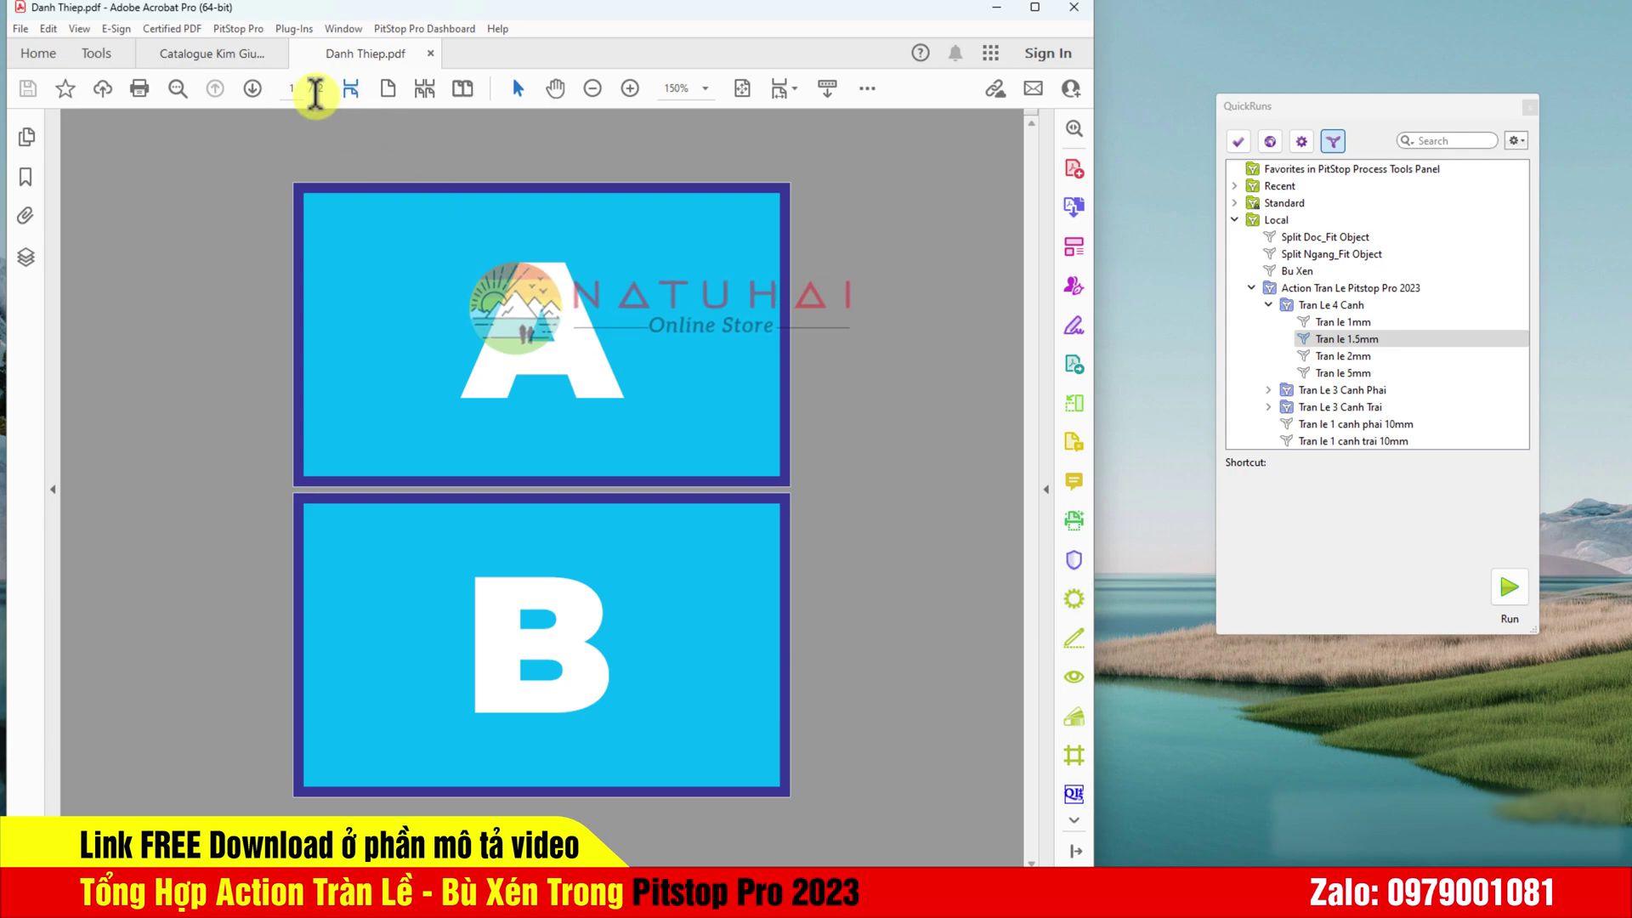
{"action": "left_click", "coordinate": [219, 54]}
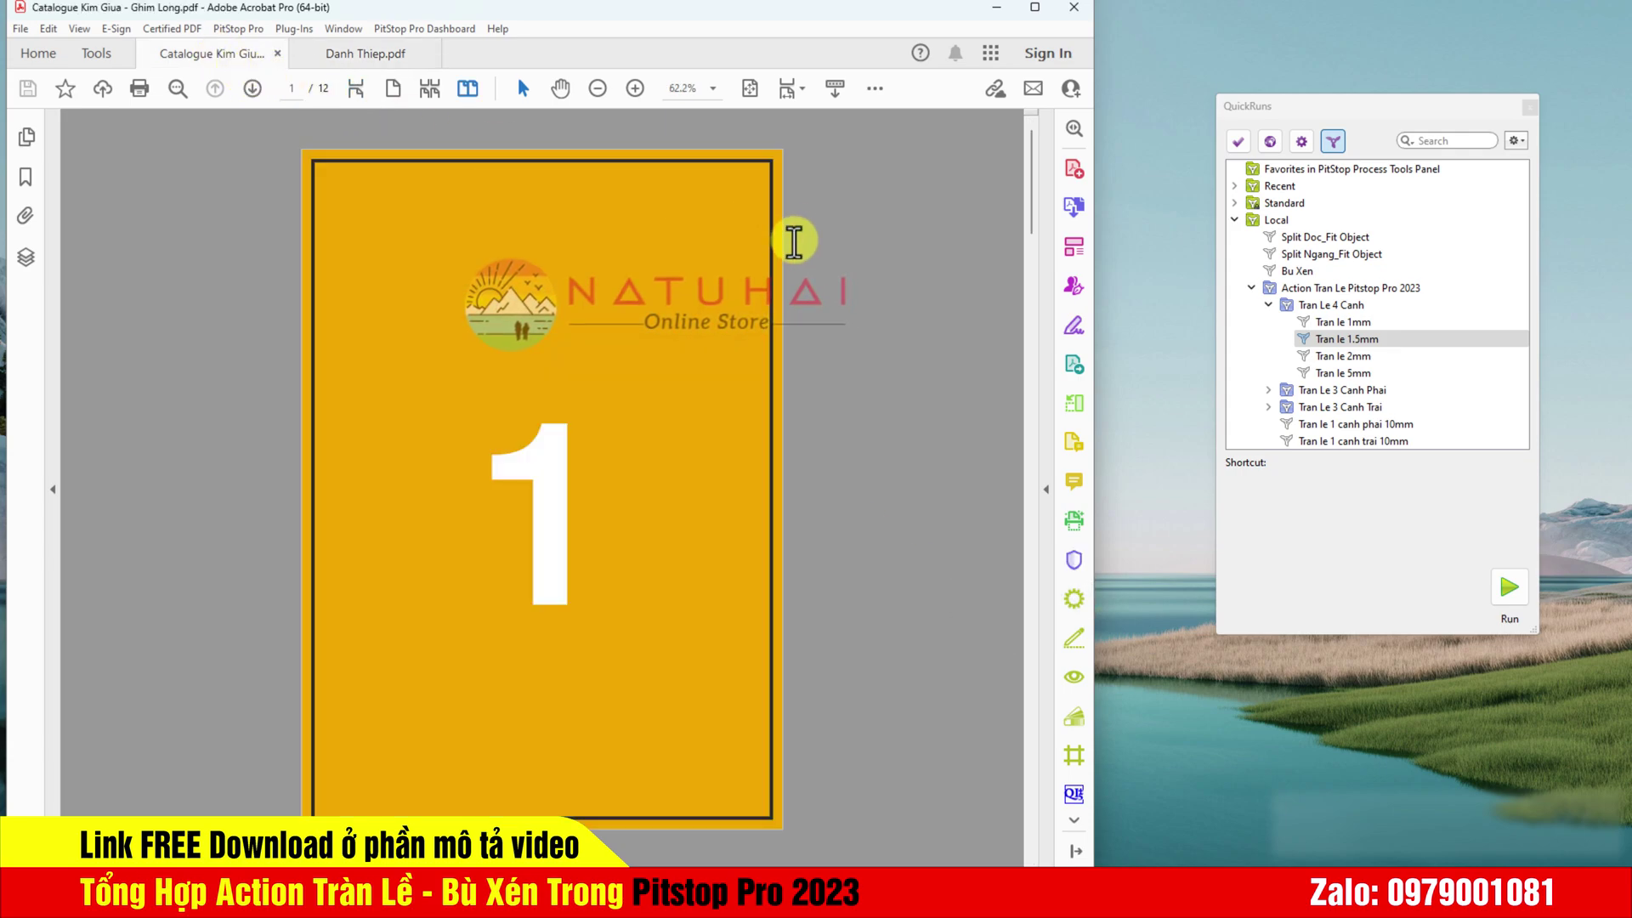
{"action": "left_click", "coordinate": [1268, 305]}
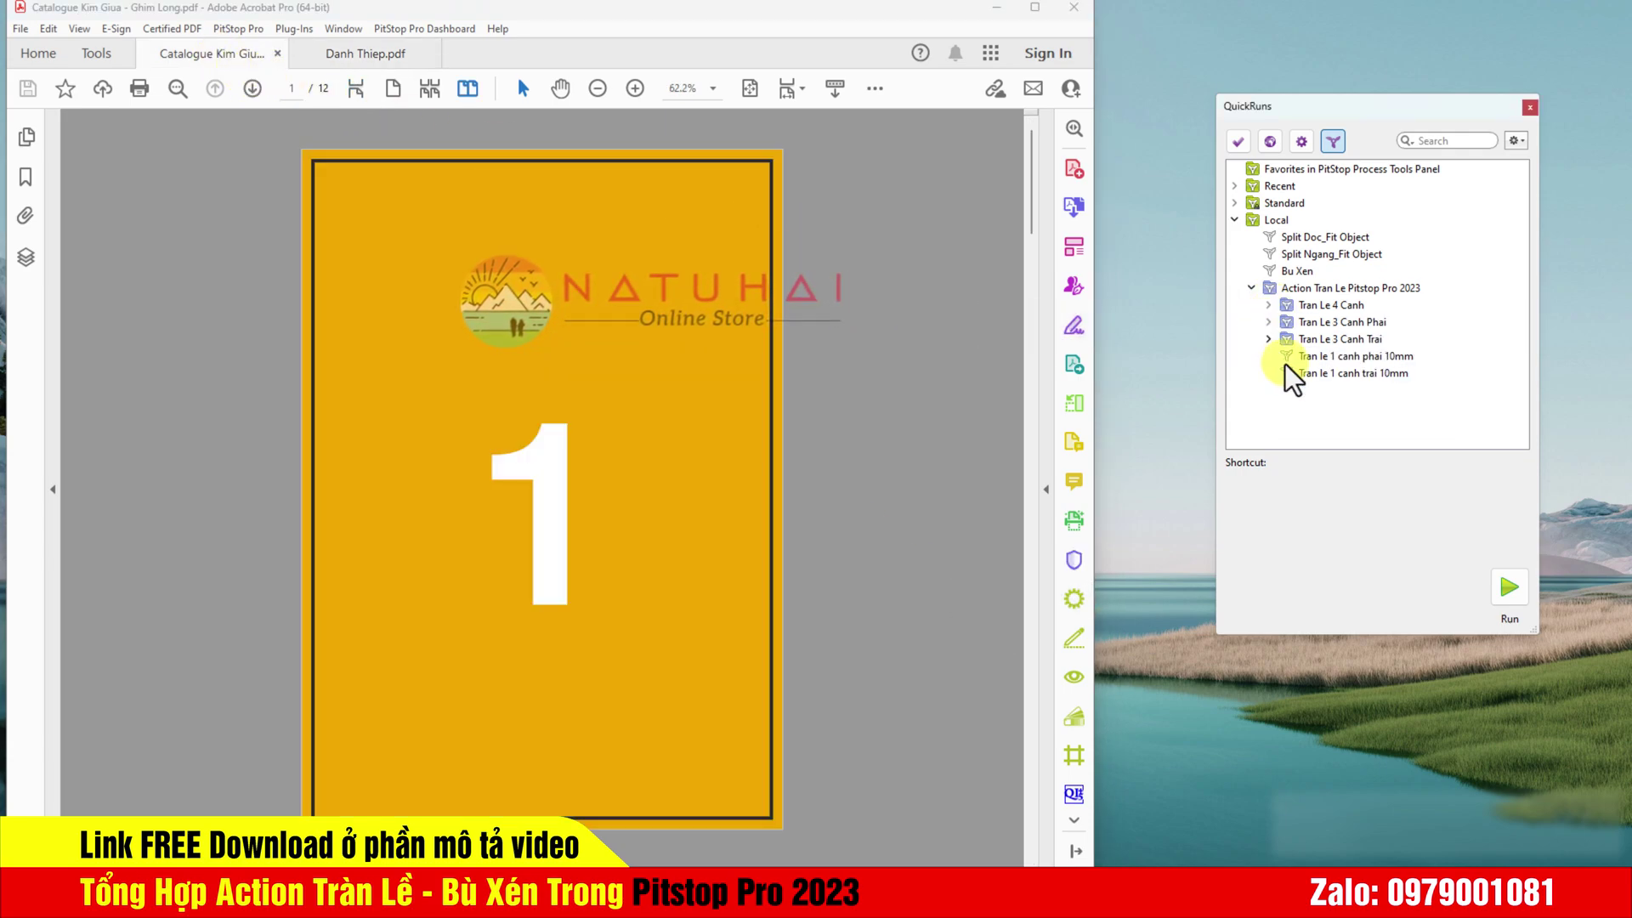
{"action": "scroll", "coordinate": [668, 465], "scroll_direction": "down", "scroll_amount": 1}
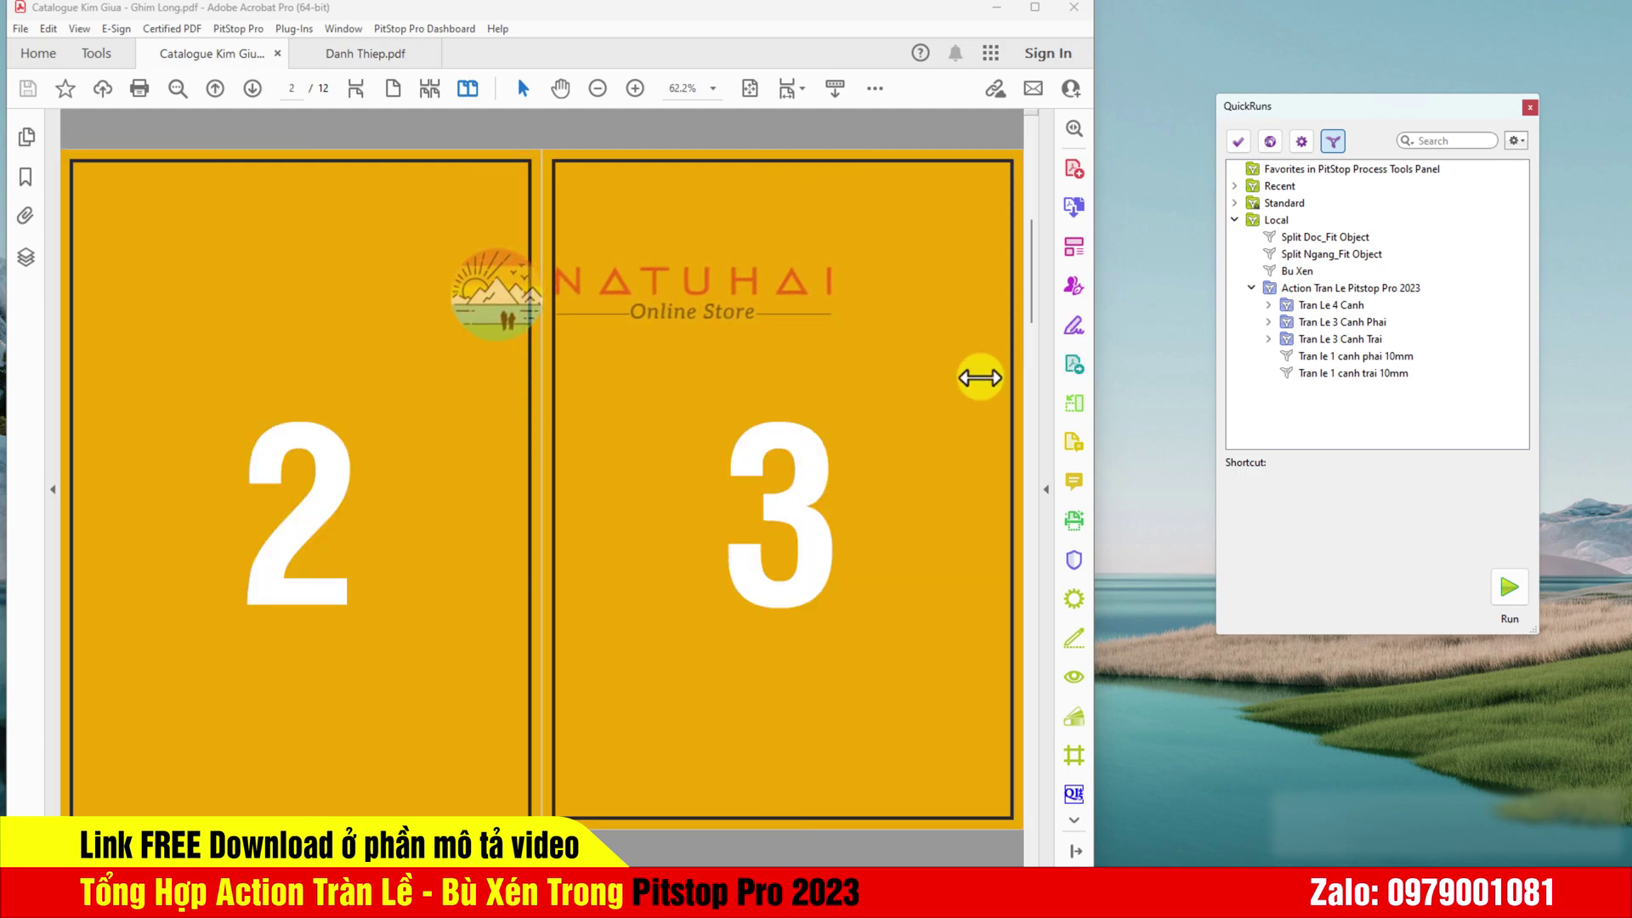
Step: Try to run the Tran le 5mm QuickRun from Tran Le 3 Canh Phai on the catalogue with its page range set to Even pages only
{"action": "left_click", "coordinate": [1268, 321]}
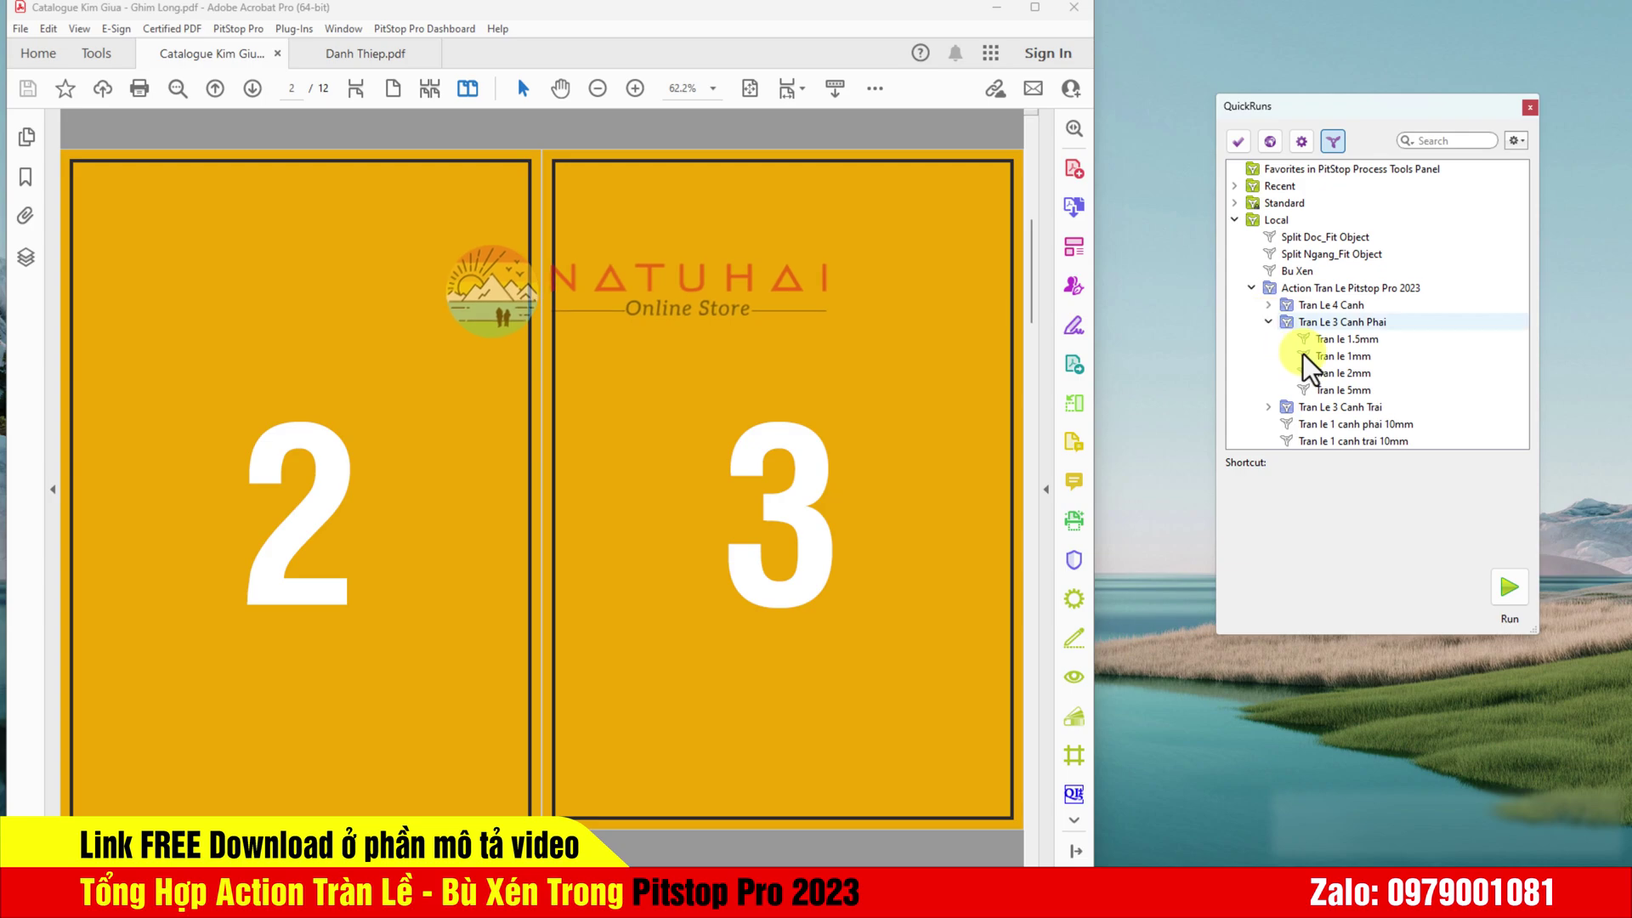
{"action": "left_click", "coordinate": [1326, 391]}
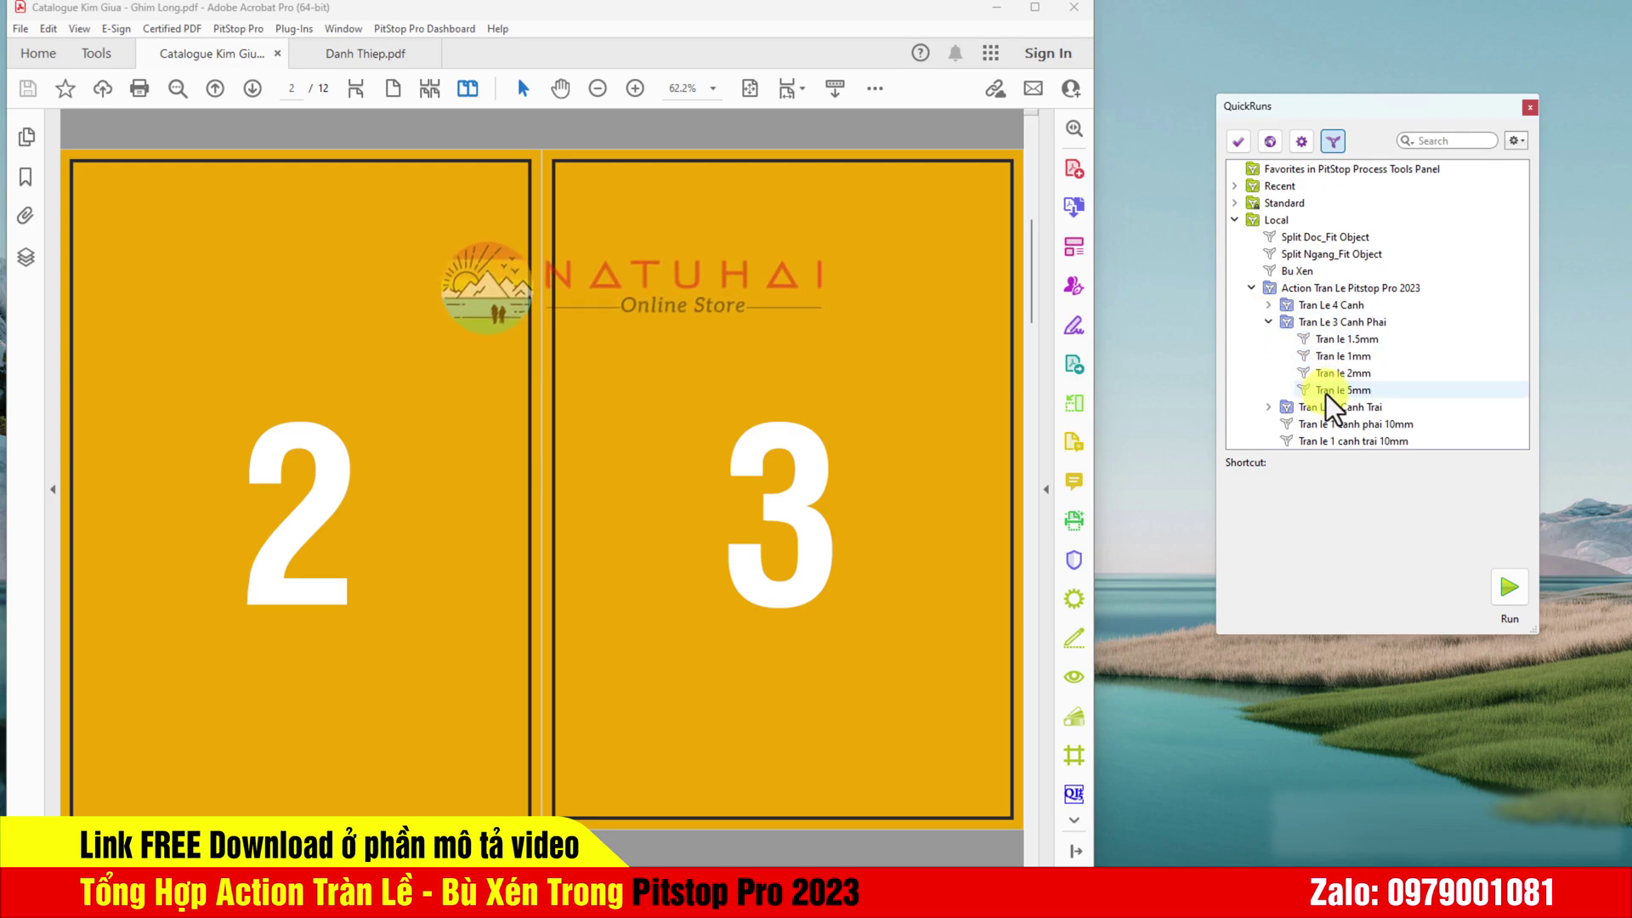
{"action": "left_click", "coordinate": [1327, 392]}
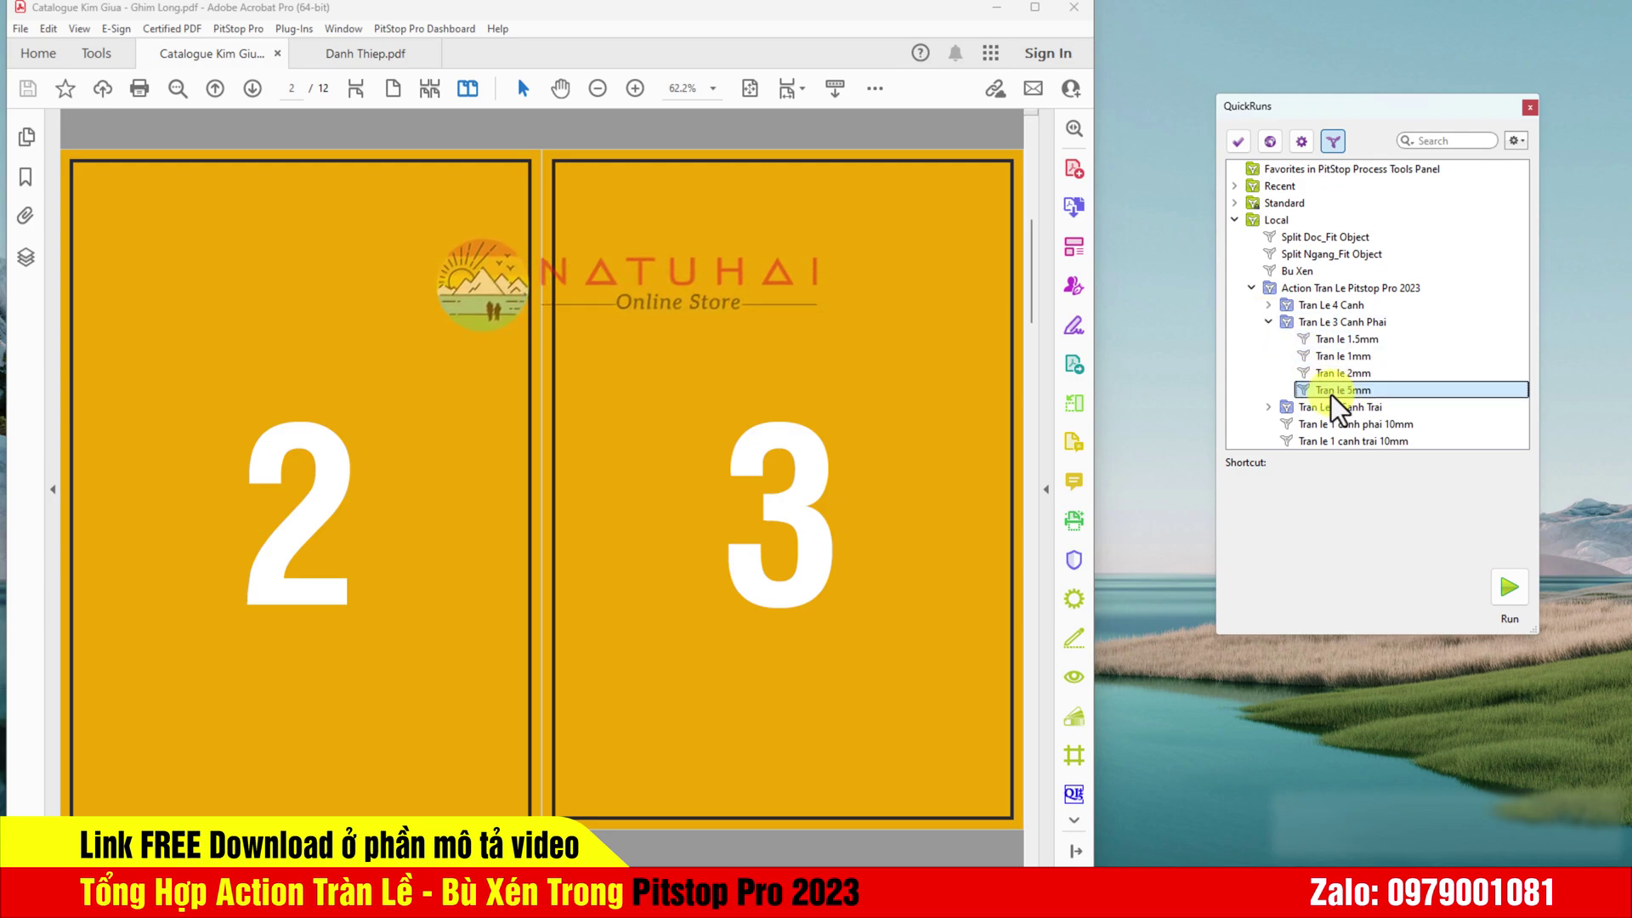
{"action": "double_click", "coordinate": [1331, 395]}
{"action": "left_click", "coordinate": [865, 695]}
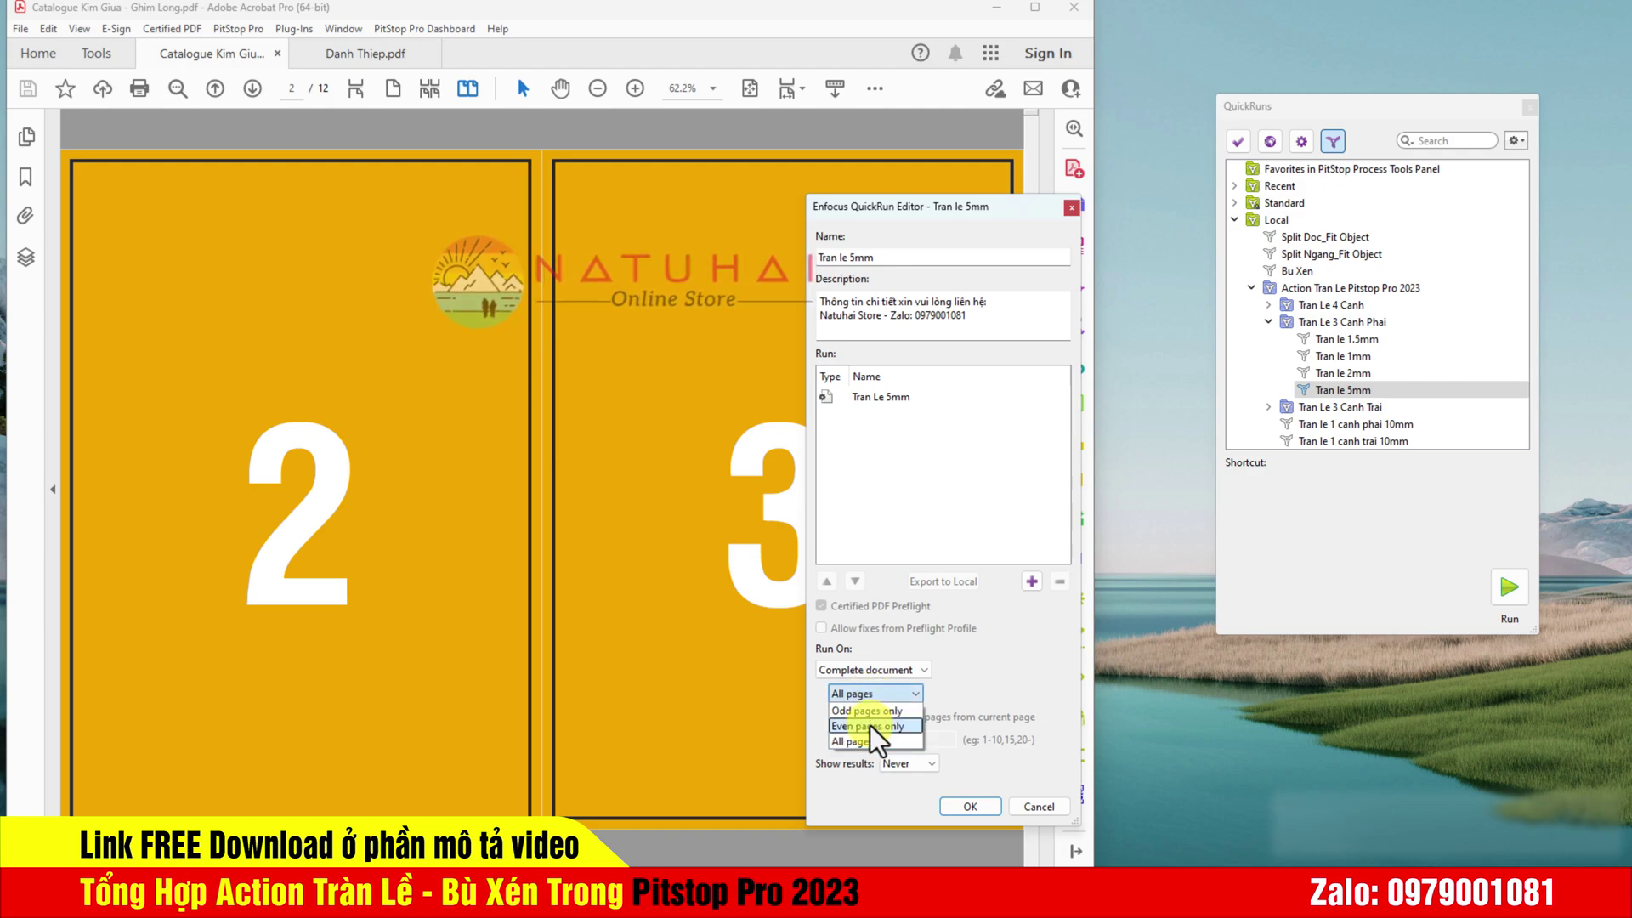
{"action": "left_click", "coordinate": [870, 725]}
{"action": "left_click", "coordinate": [971, 807]}
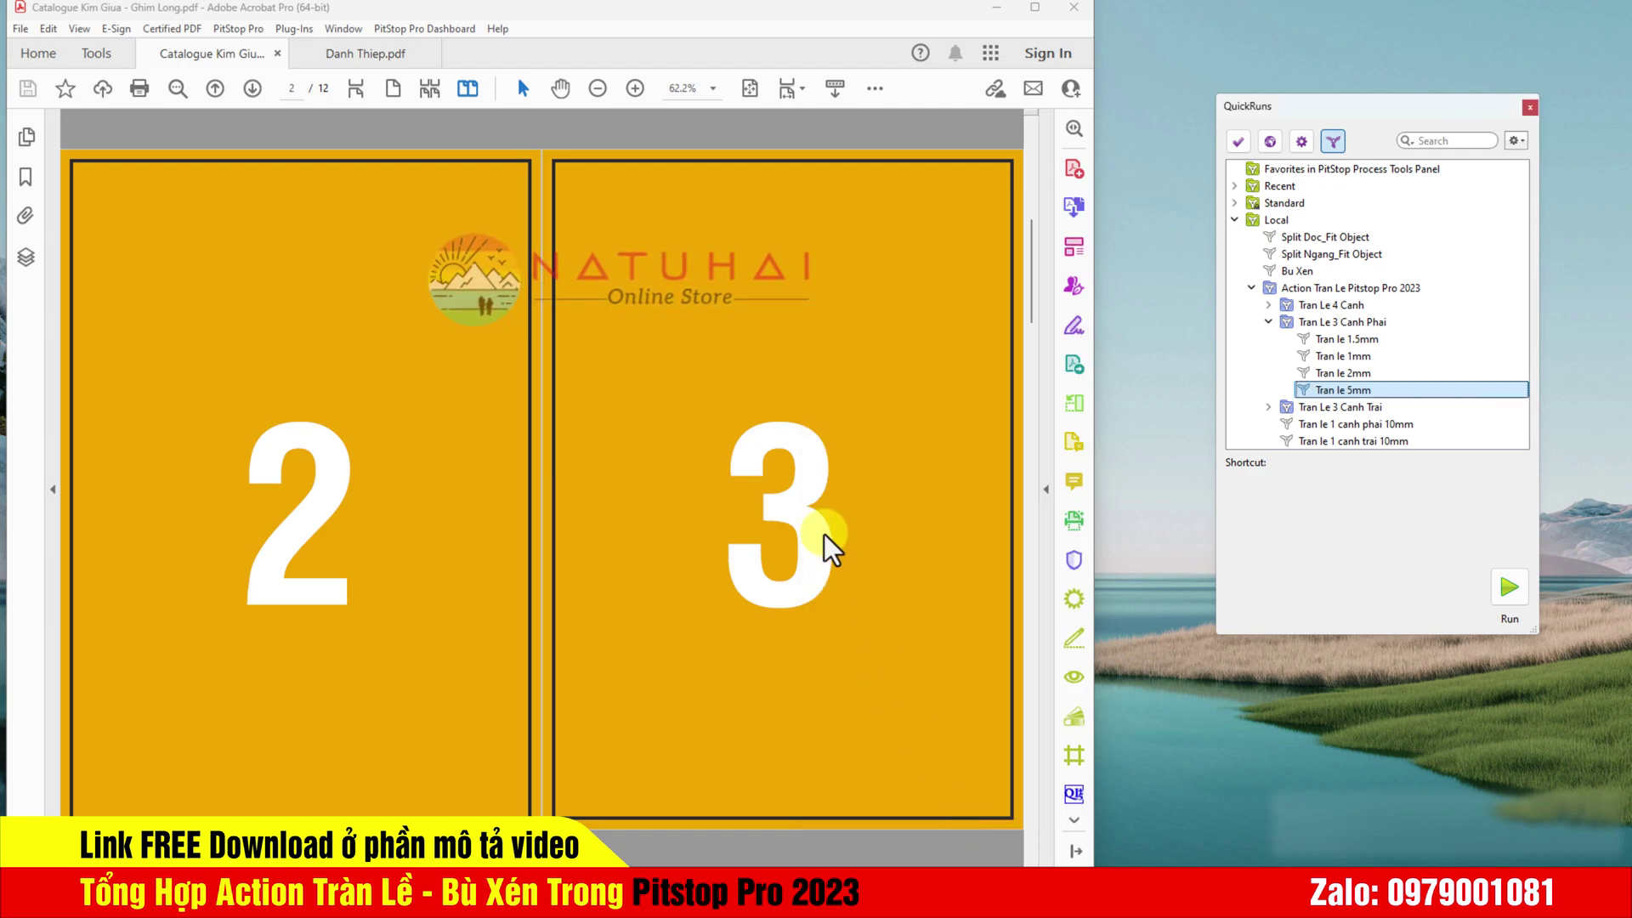
{"action": "left_click", "coordinate": [1510, 587]}
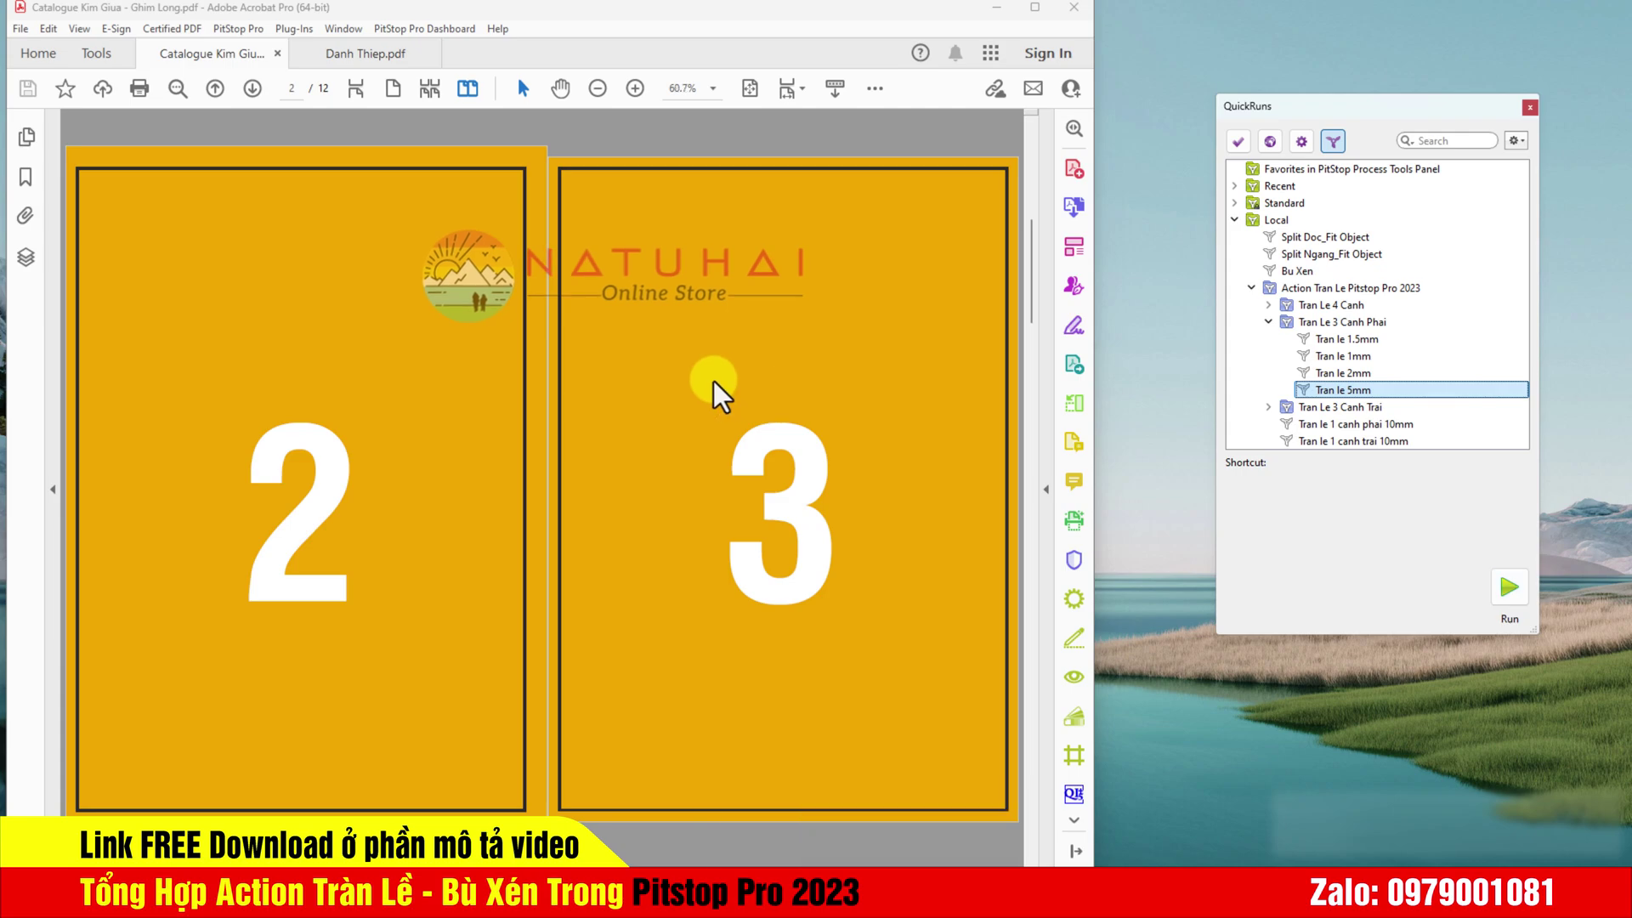
Step: Revert Catalogue Kim Giua - Ghim Long.pdf to its last saved version
{"action": "left_click", "coordinate": [20, 29]}
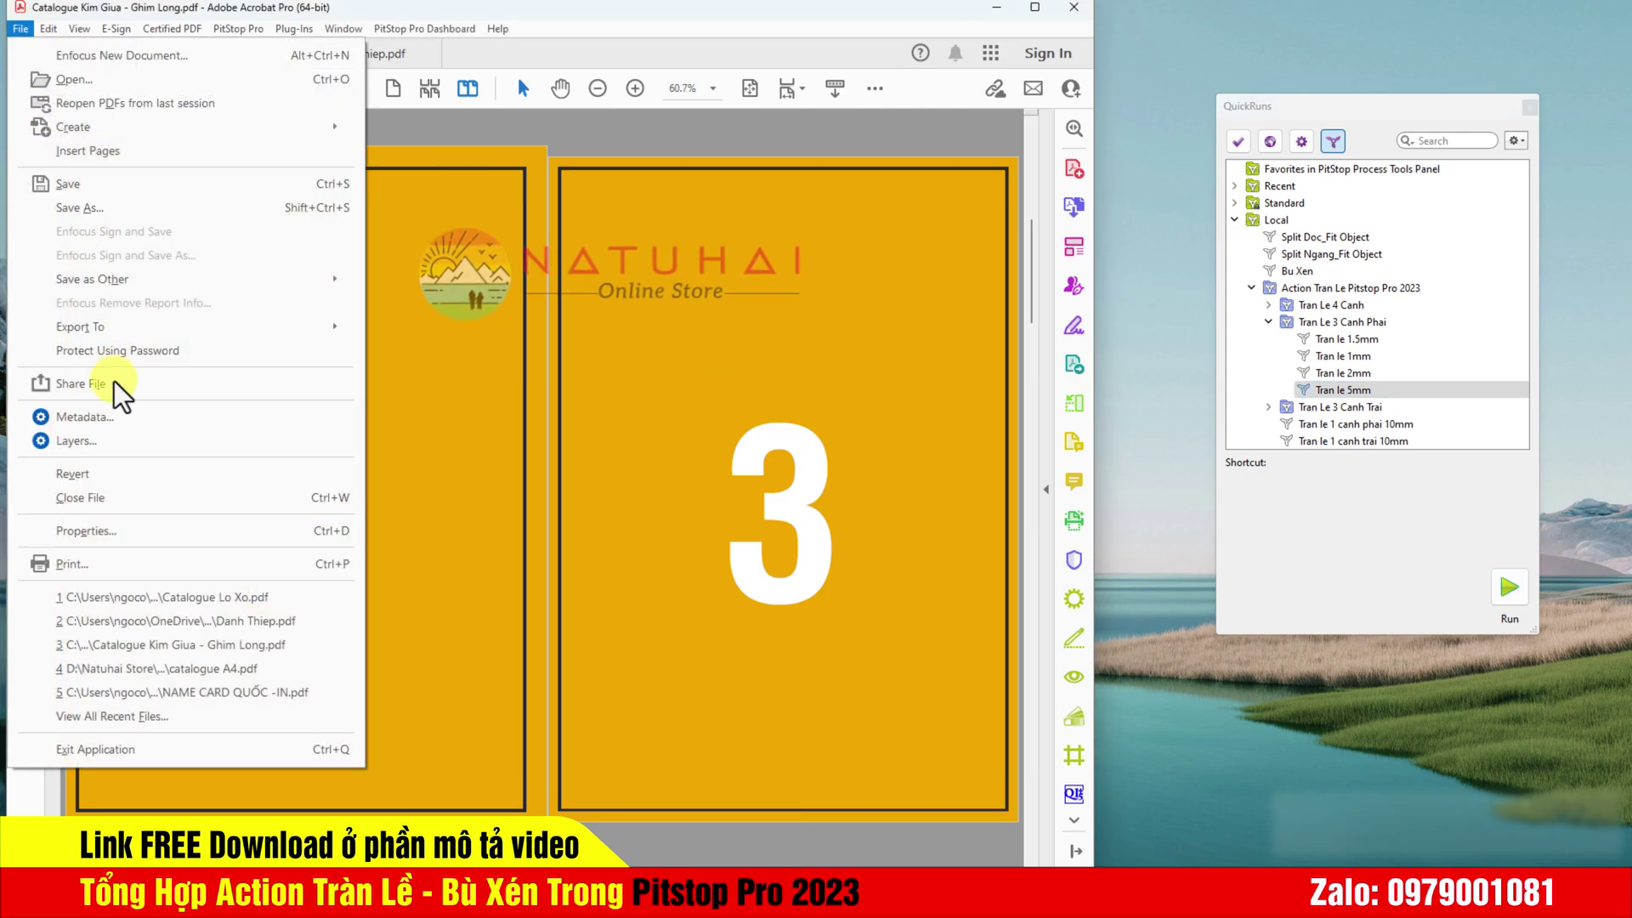
{"action": "left_click", "coordinate": [105, 472]}
{"action": "left_click", "coordinate": [638, 479]}
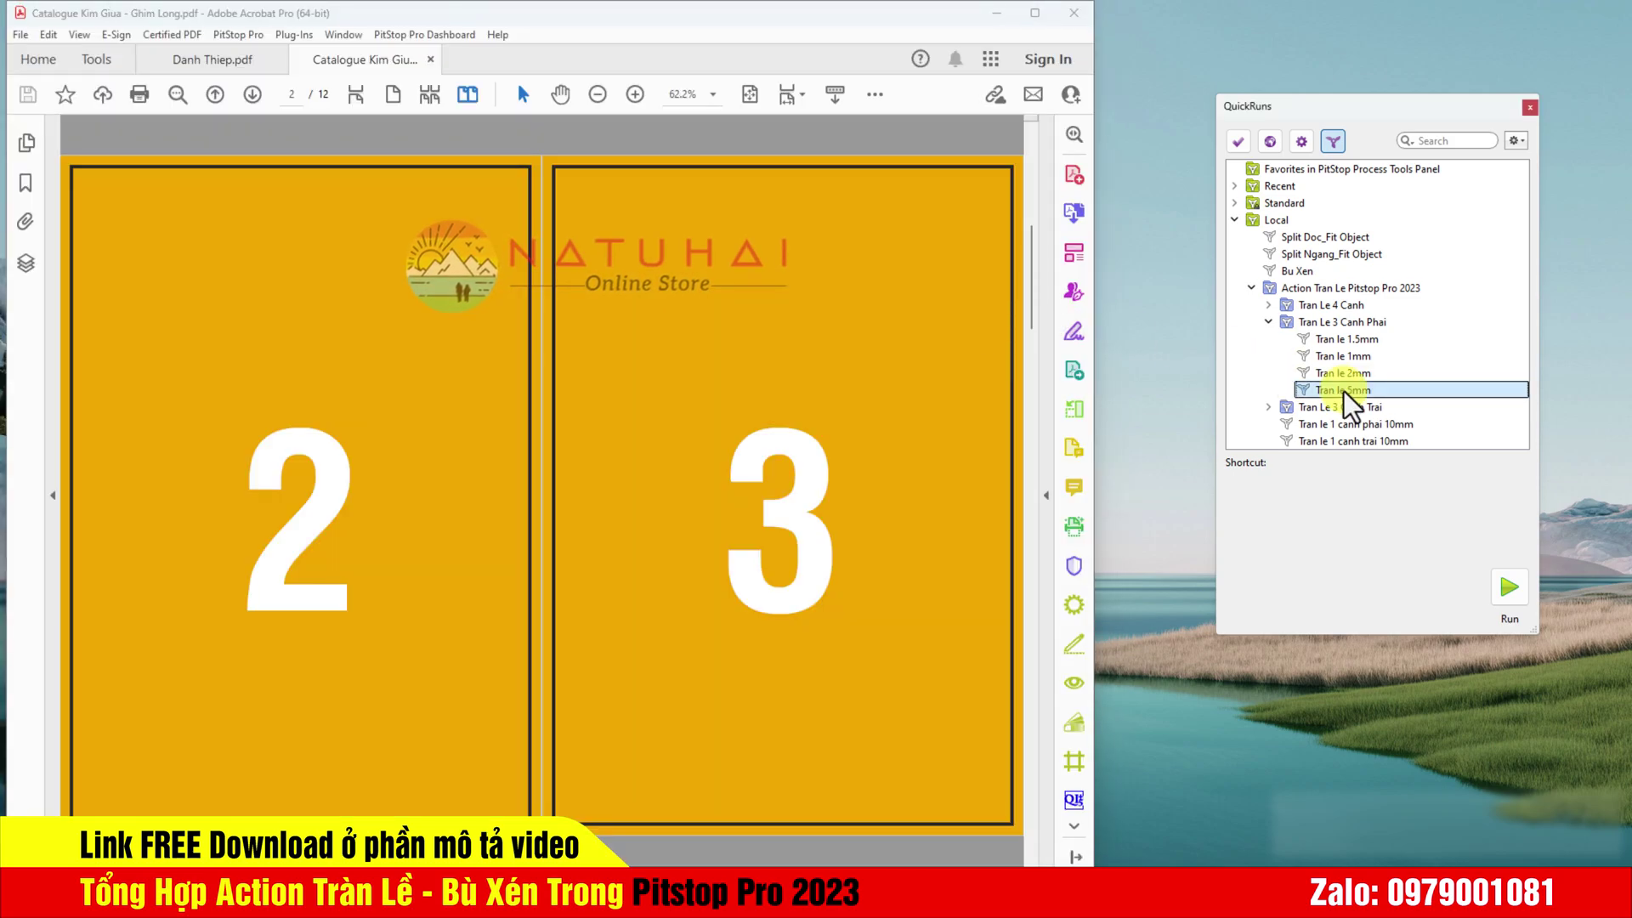
Step: Set the Tran le 5mm QuickRun in Tran Le 3 Canh Phai to Odd pages only and run it on the catalogue
{"action": "double_click", "coordinate": [1343, 389]}
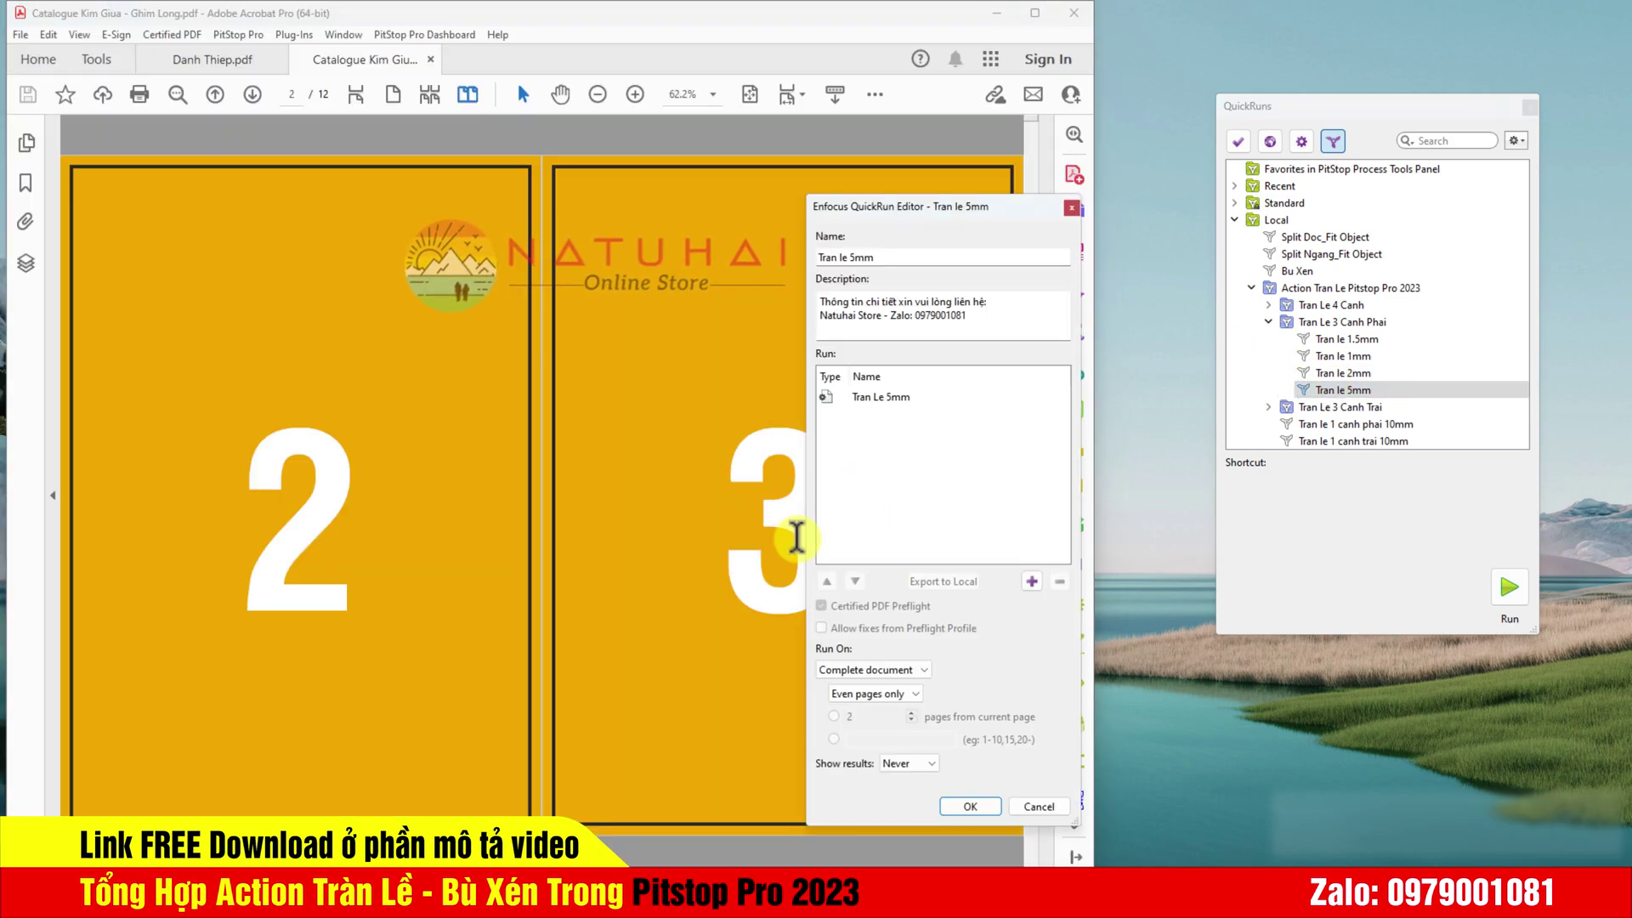
{"action": "left_click", "coordinate": [884, 696]}
{"action": "left_click", "coordinate": [880, 719]}
{"action": "left_click", "coordinate": [969, 808]}
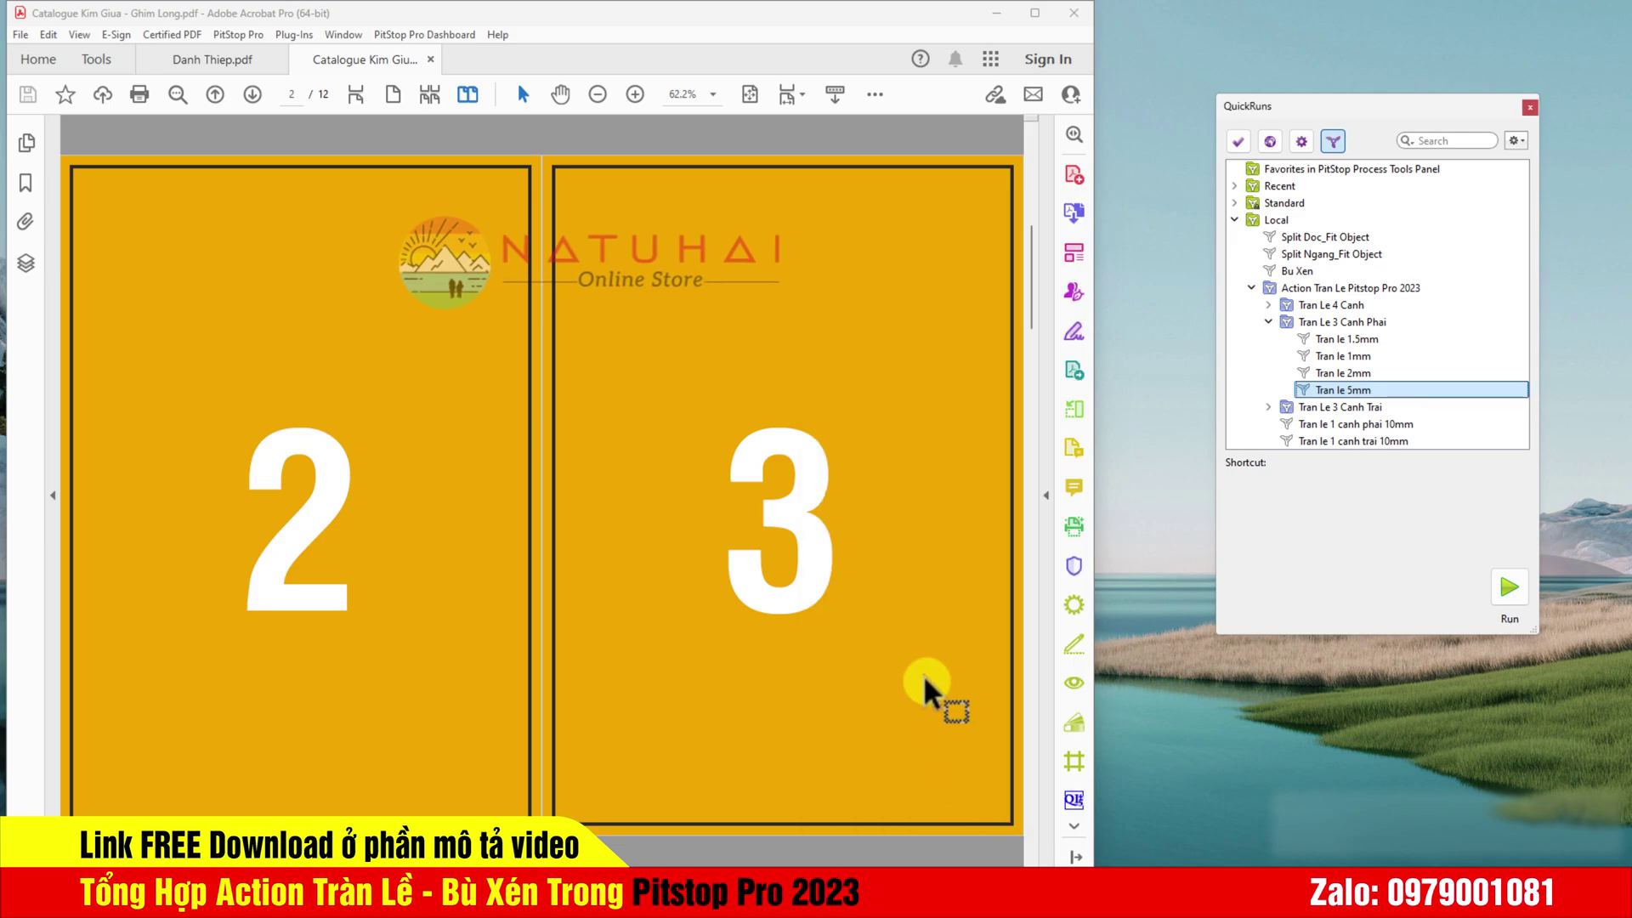
{"action": "left_click", "coordinate": [1361, 389]}
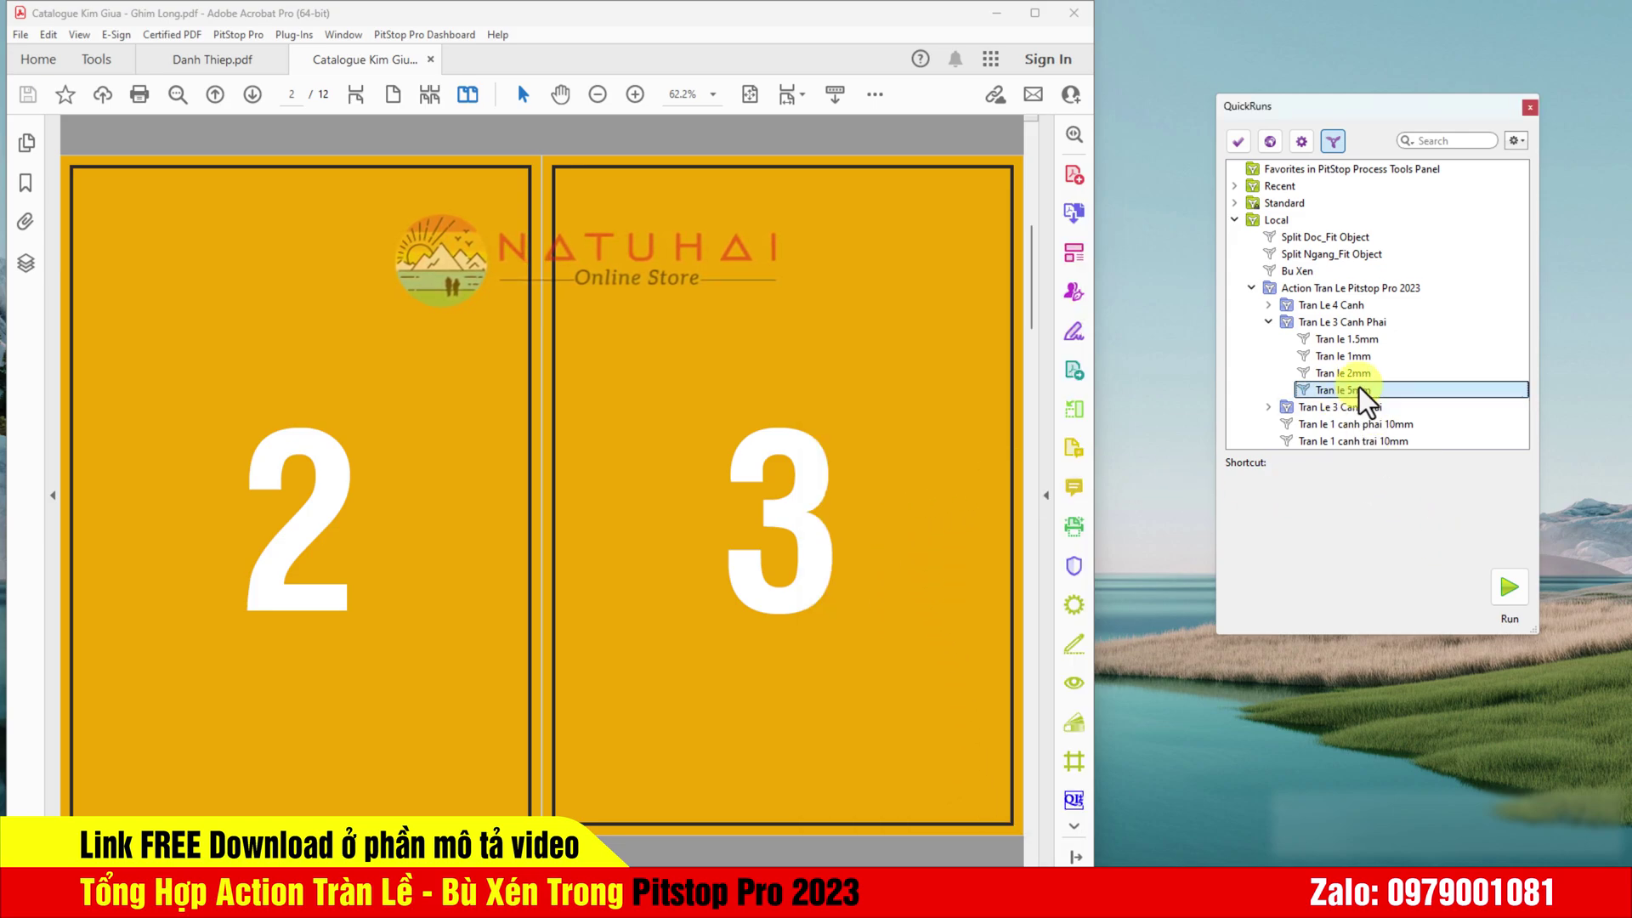
{"action": "left_click", "coordinate": [1502, 585]}
{"action": "left_click", "coordinate": [843, 496]}
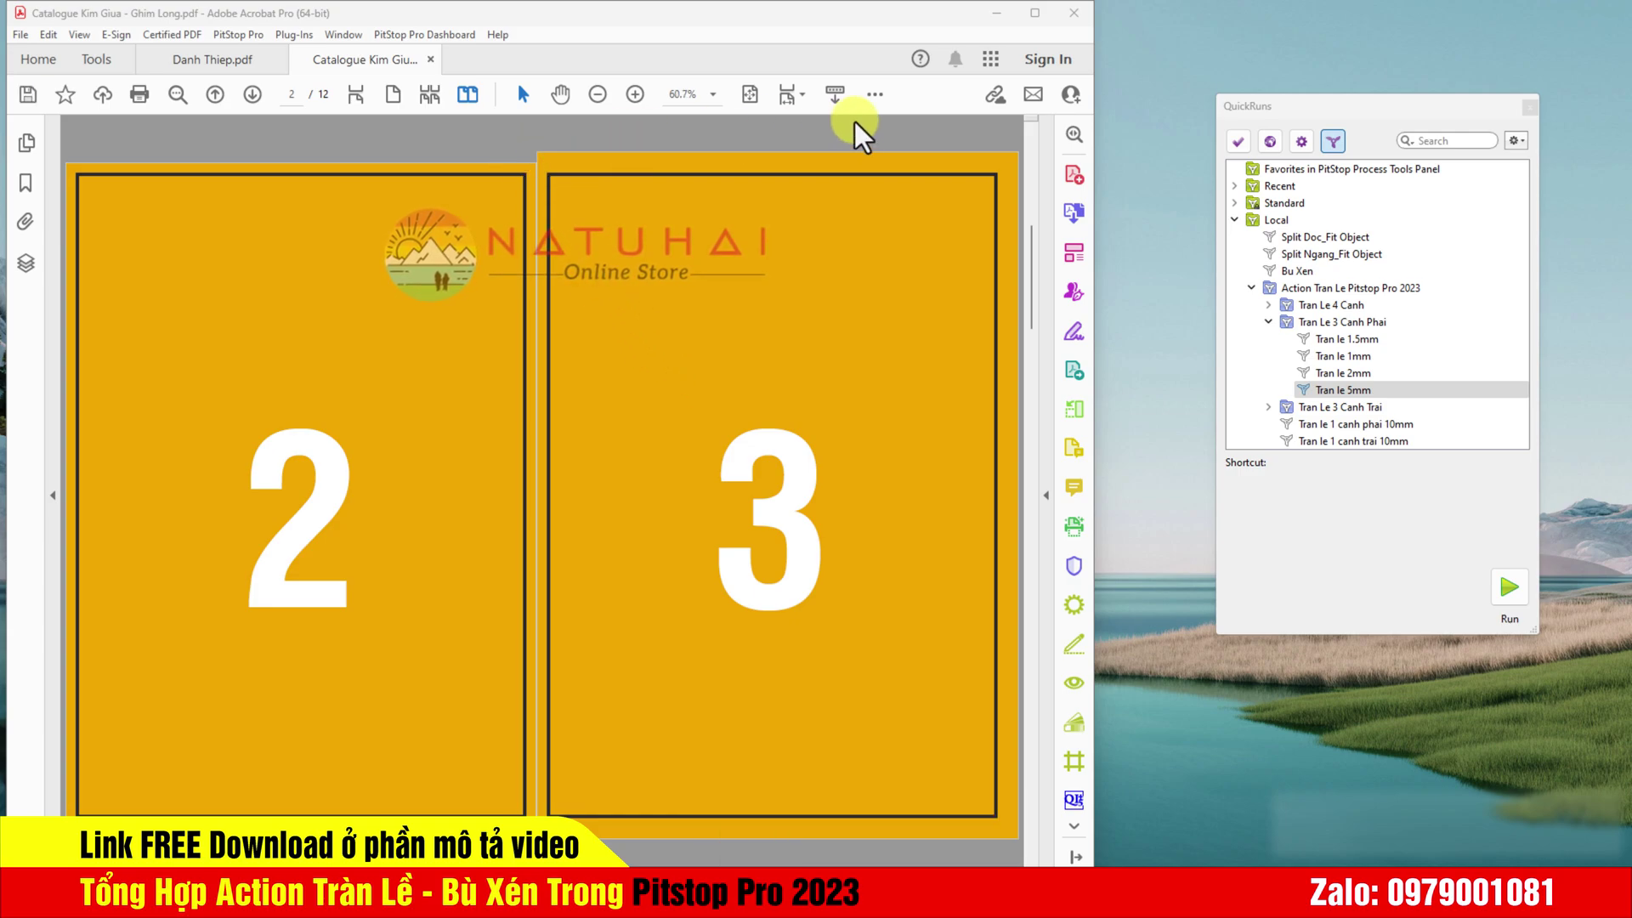
Step: Show the page boxes and check the bleed on the spreads of pages 2 to 5
{"action": "left_click", "coordinate": [874, 95]}
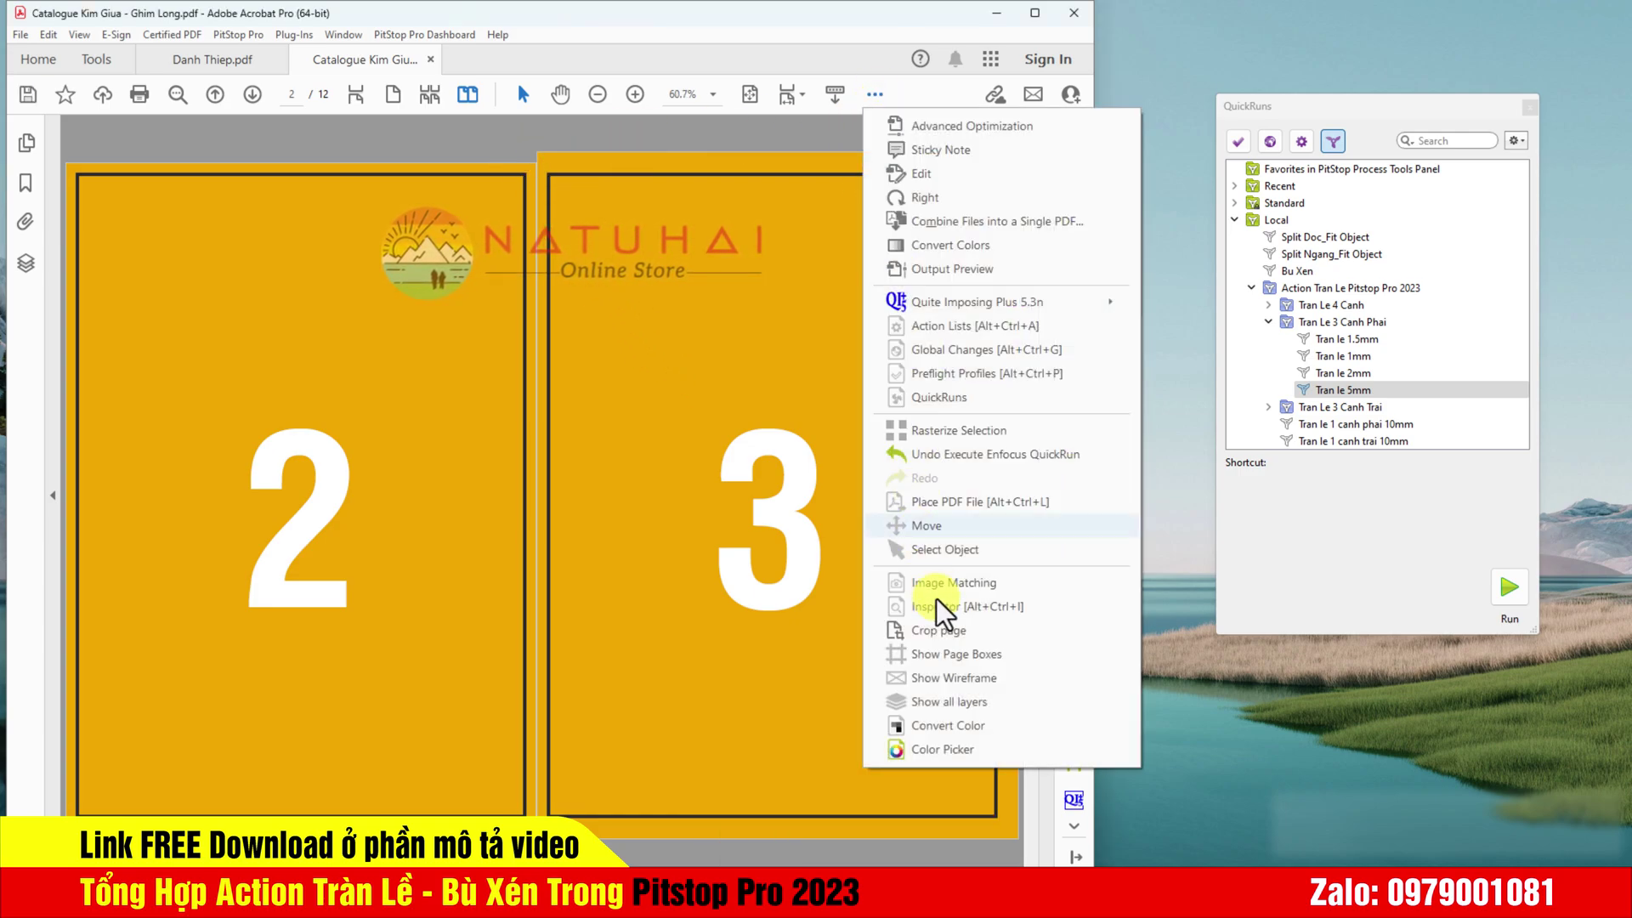
{"action": "left_click", "coordinate": [925, 654]}
{"action": "scroll", "coordinate": [738, 425], "scroll_direction": "down", "scroll_amount": 2}
{"action": "scroll", "coordinate": [738, 425], "scroll_direction": "up", "scroll_amount": 2}
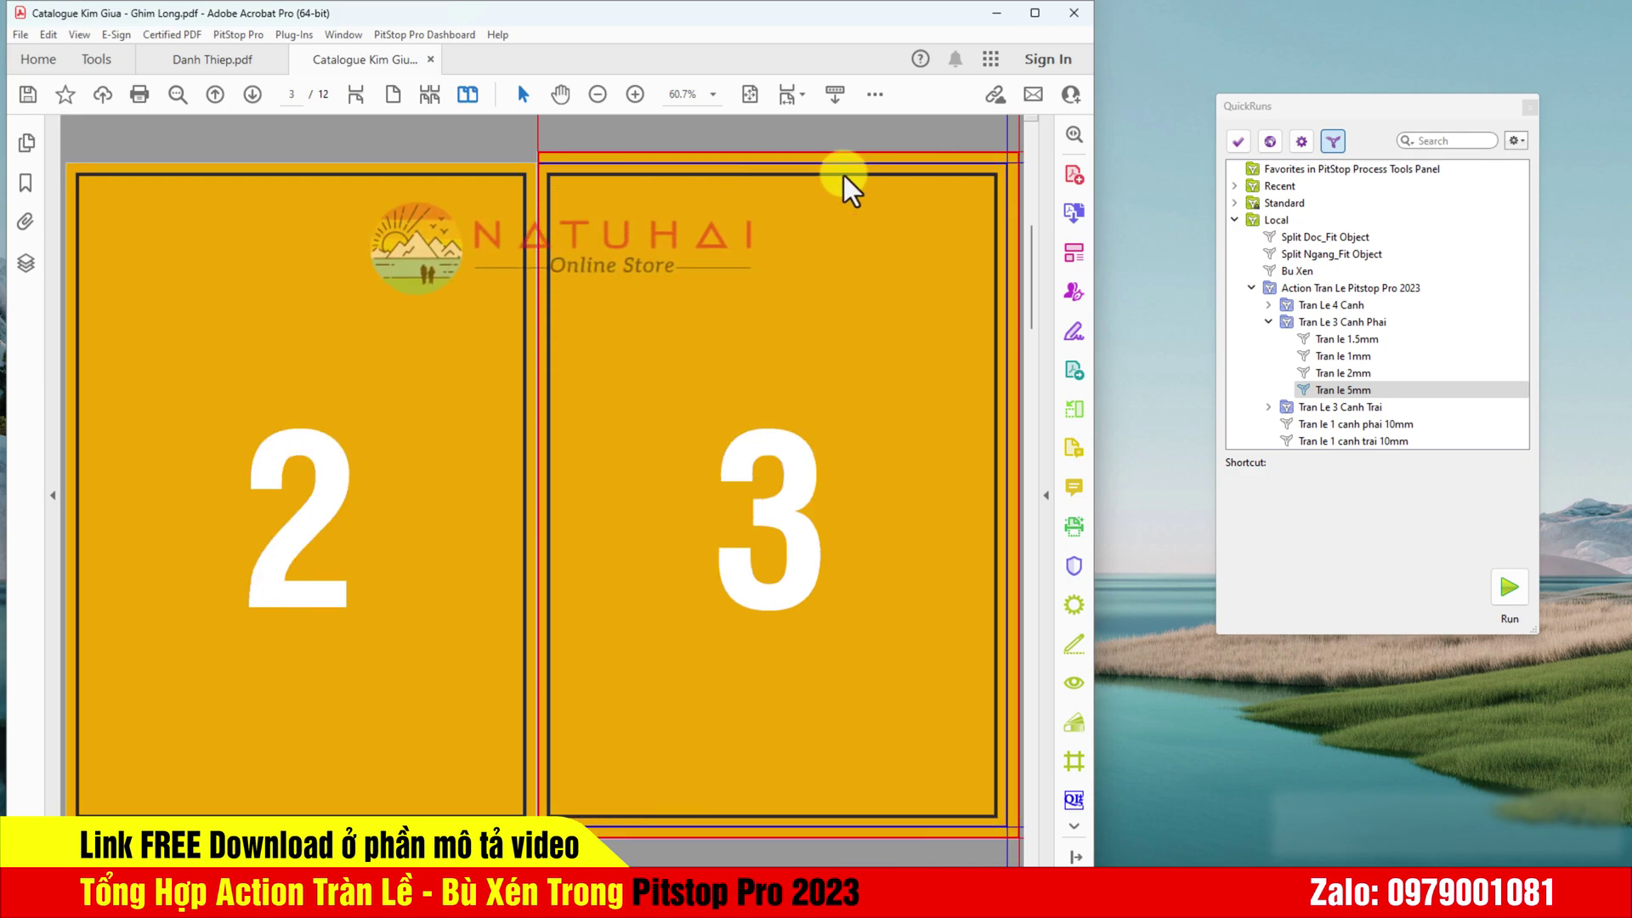
{"action": "scroll", "coordinate": [612, 383], "scroll_direction": "down", "scroll_amount": 2}
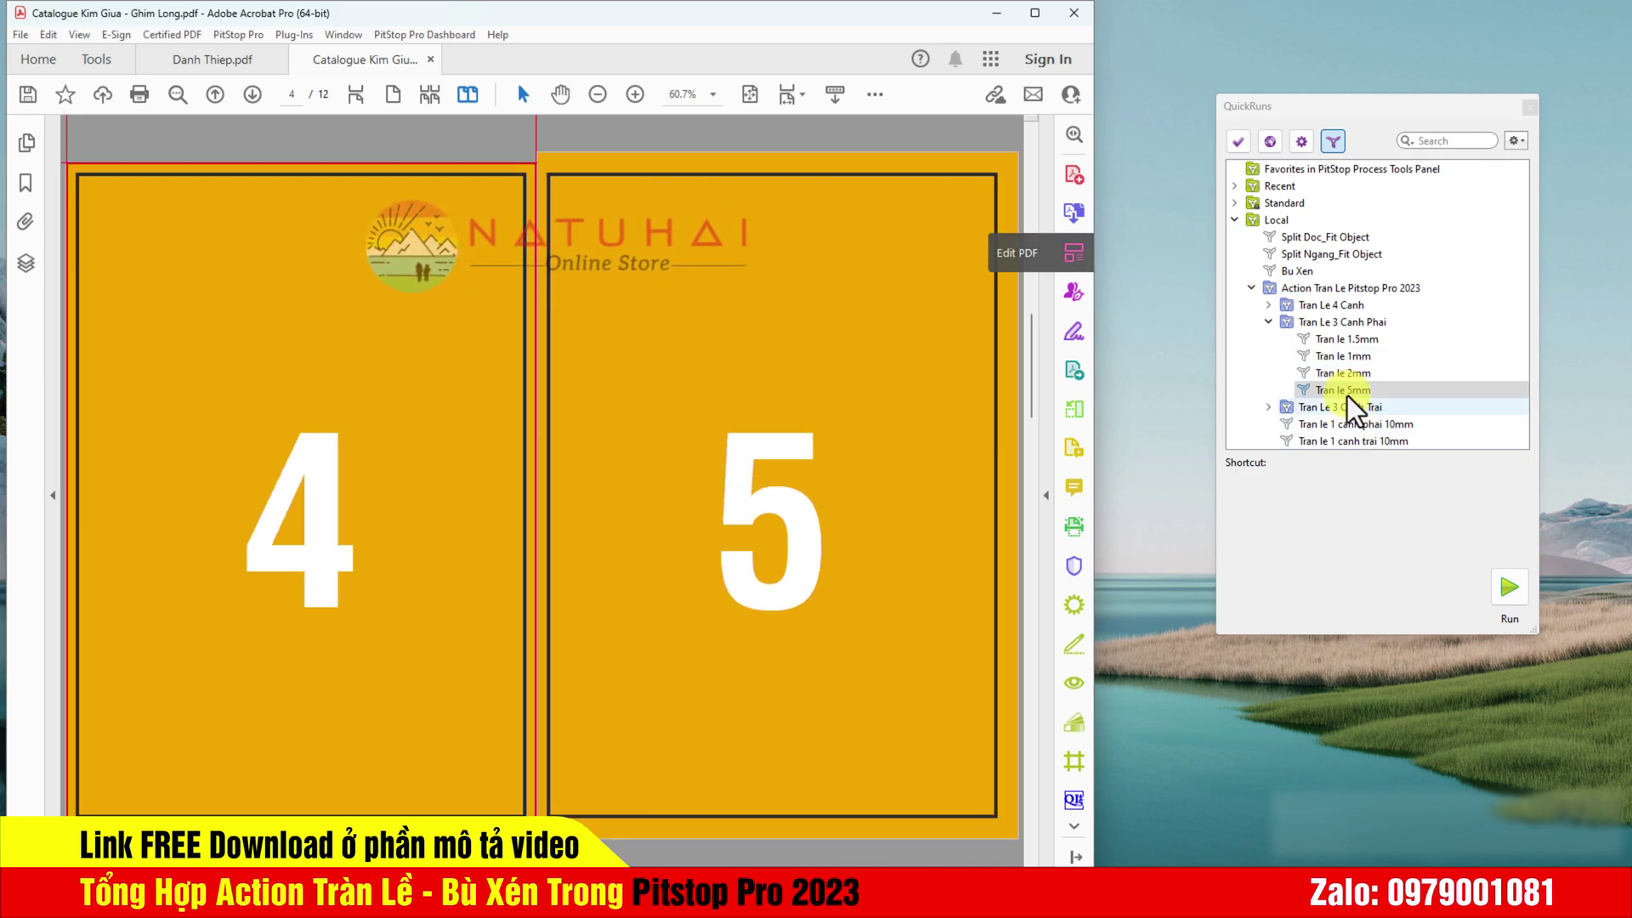
Step: Set the Tran le 5mm QuickRun in Tran Le 3 Canh Trai to Even pages only and run it on the catalogue
{"action": "left_click", "coordinate": [1268, 407]}
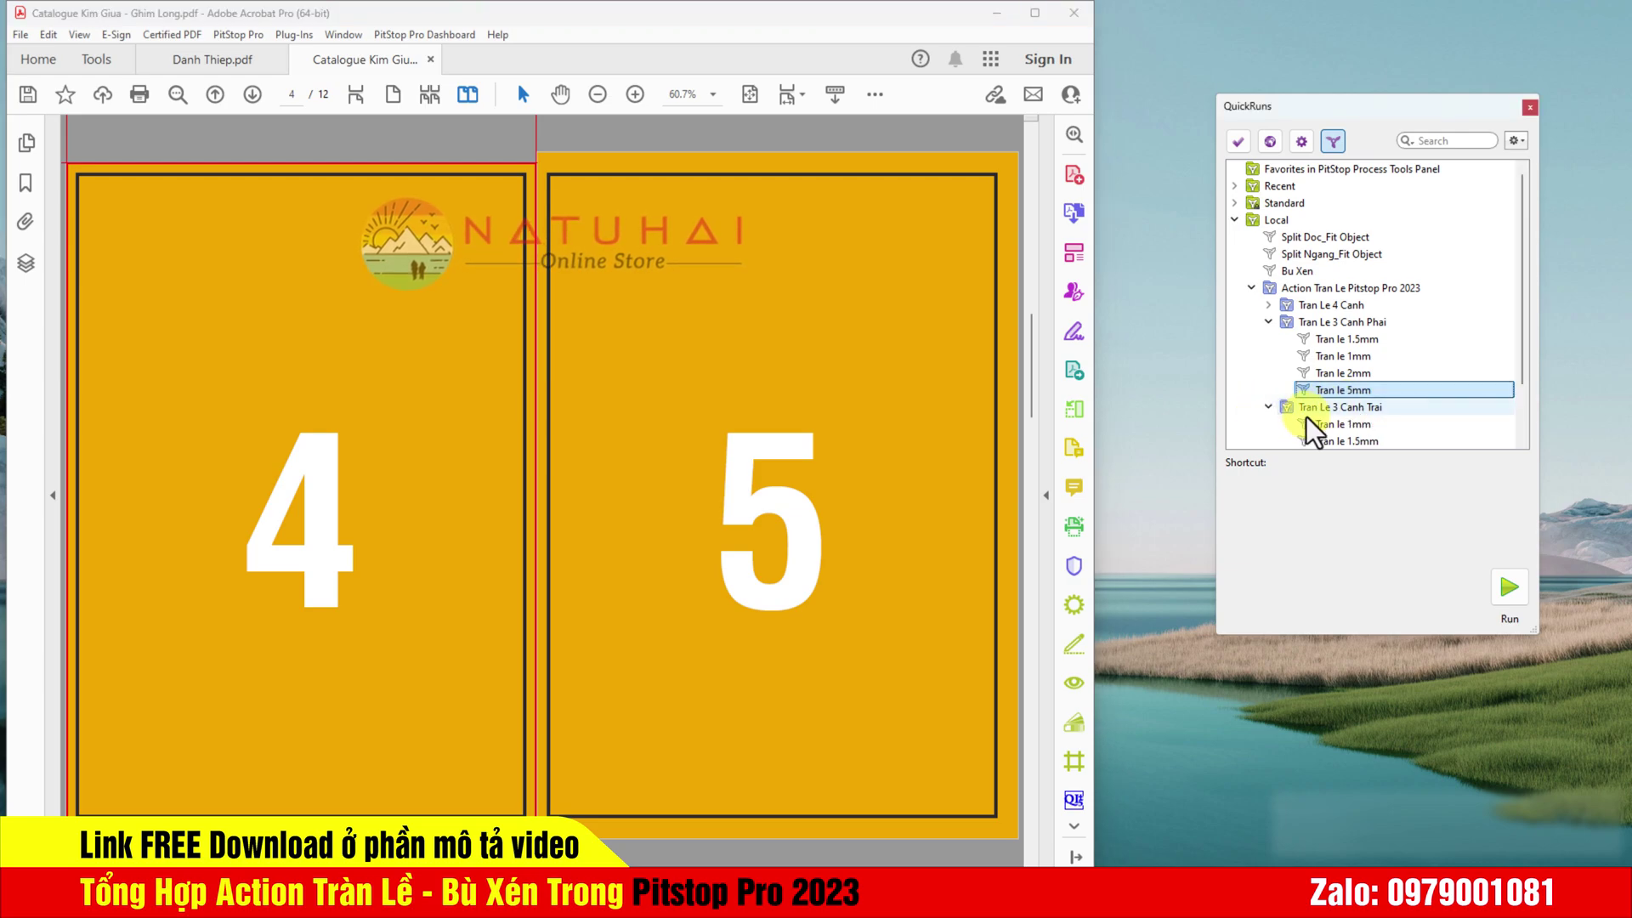
{"action": "double_click", "coordinate": [1338, 409]}
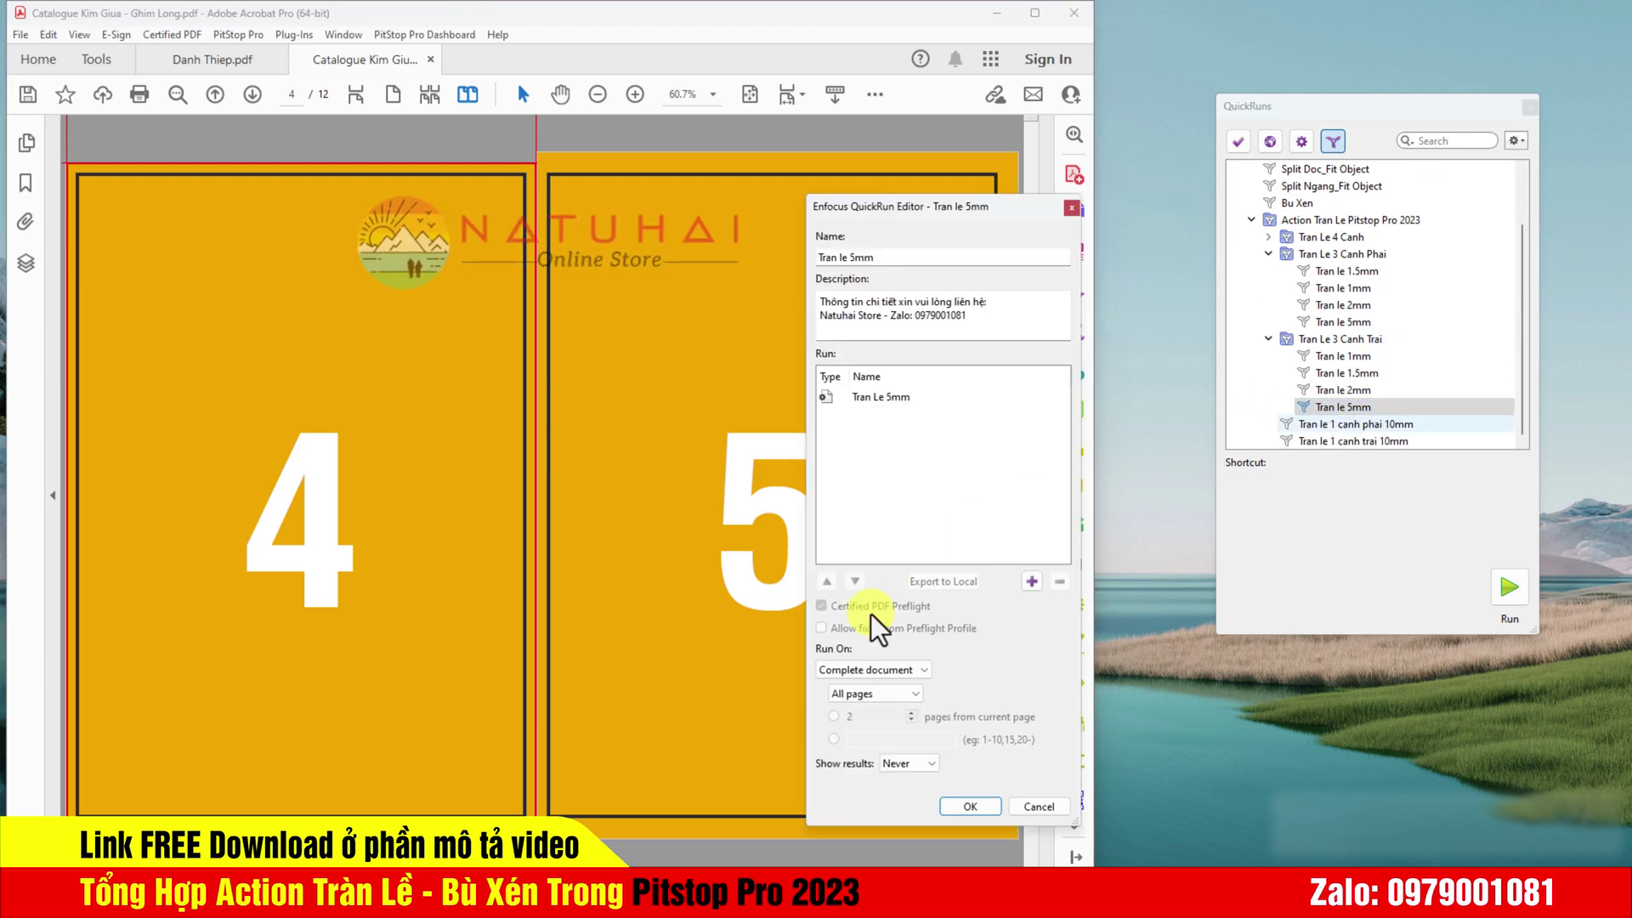
{"action": "left_click", "coordinate": [874, 691]}
{"action": "left_click", "coordinate": [870, 729]}
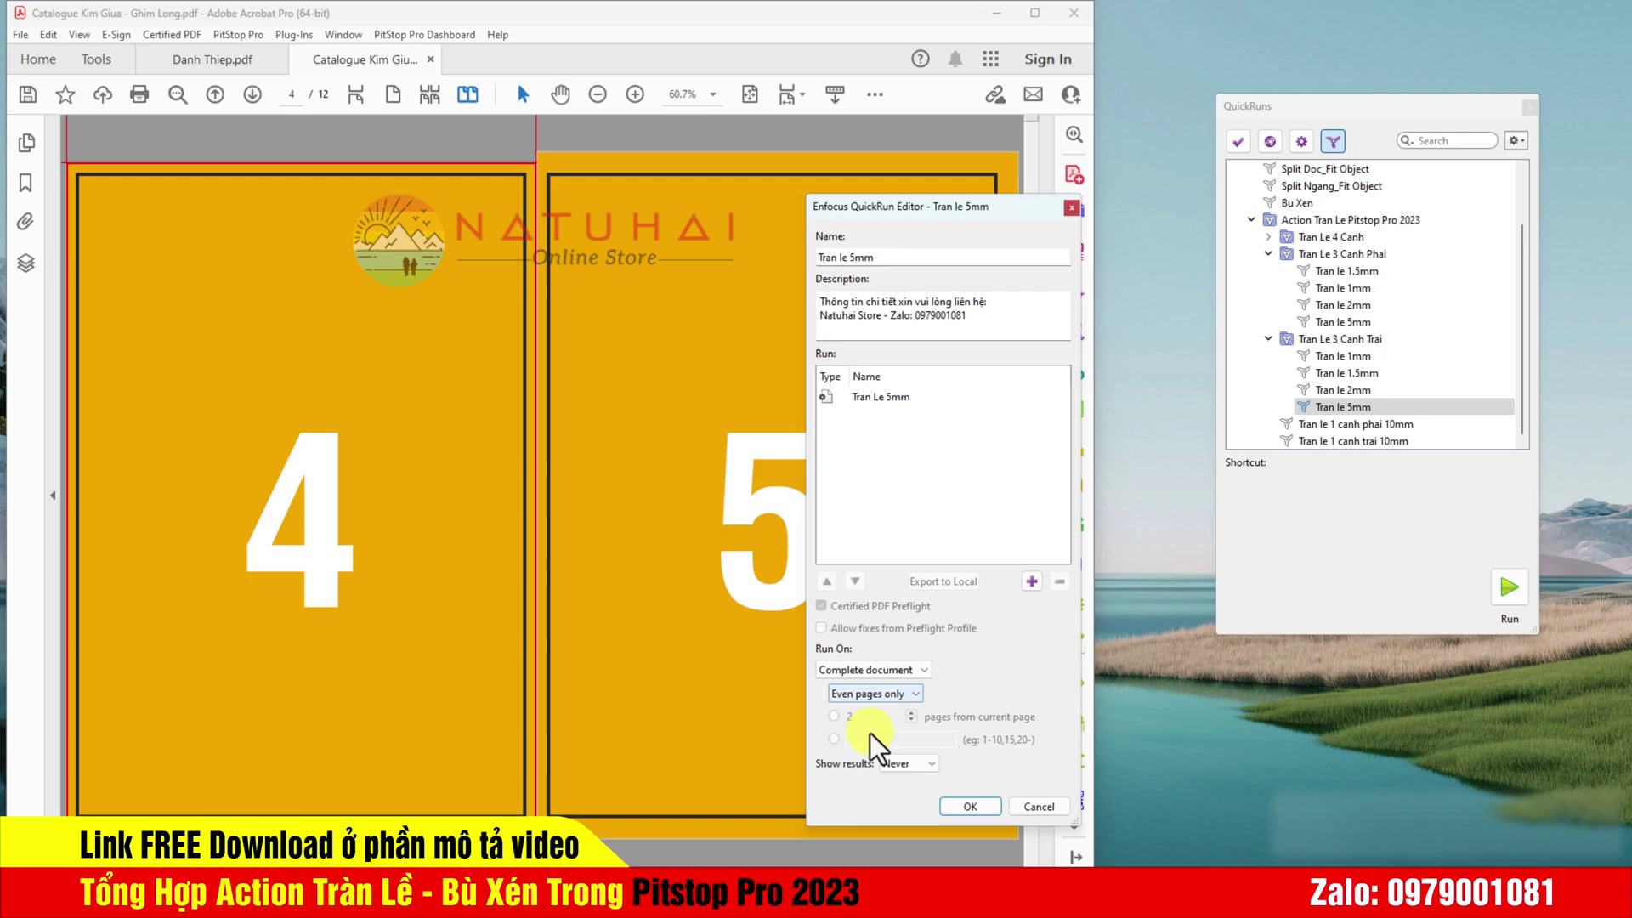
{"action": "left_click", "coordinate": [967, 805]}
{"action": "left_click", "coordinate": [1496, 589]}
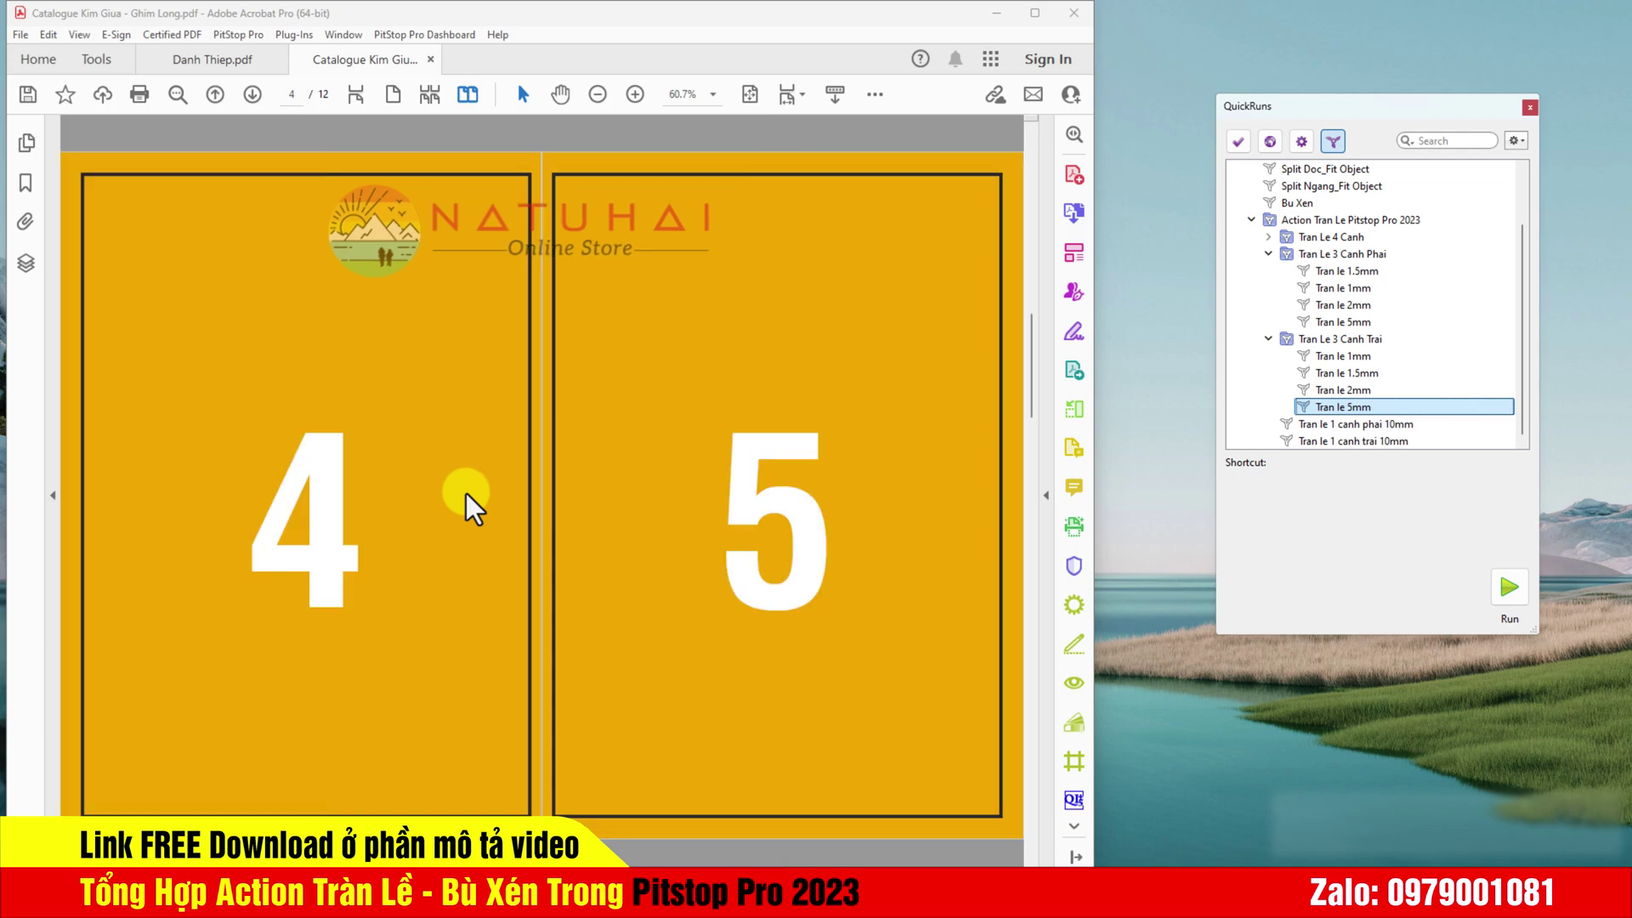
Step: Open the Quite Imposing Plus control panel and start a booklet for the catalogue with the advanced options shown
{"action": "left_click", "coordinate": [1073, 803]}
{"action": "left_click", "coordinate": [482, 133]}
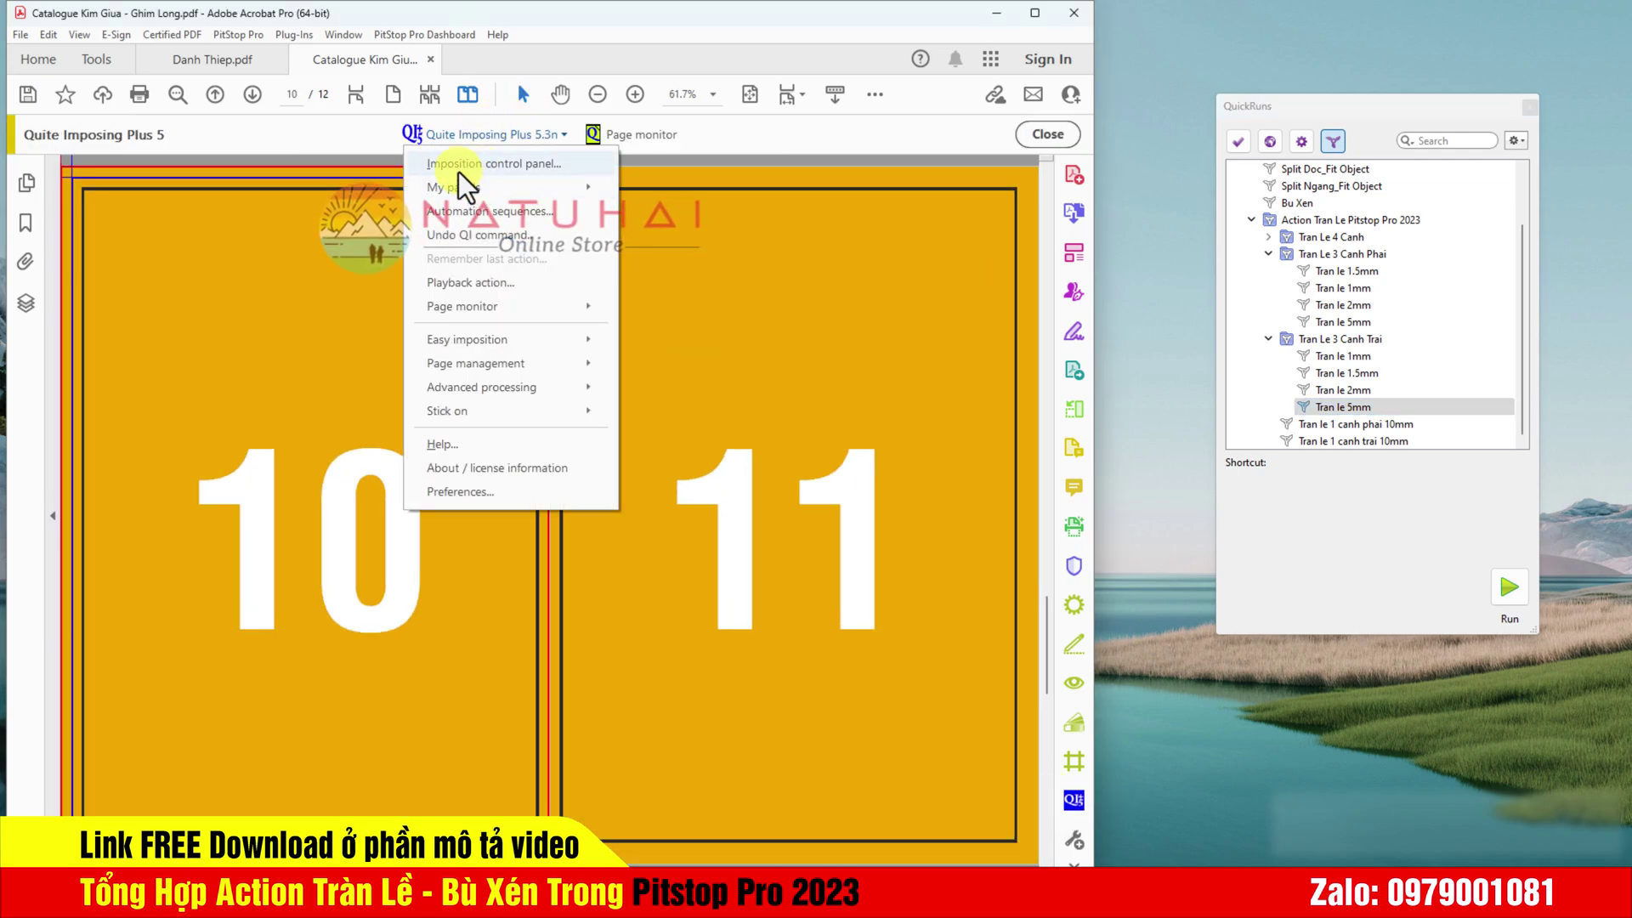
{"action": "left_click", "coordinate": [457, 170]}
{"action": "left_click", "coordinate": [719, 342]}
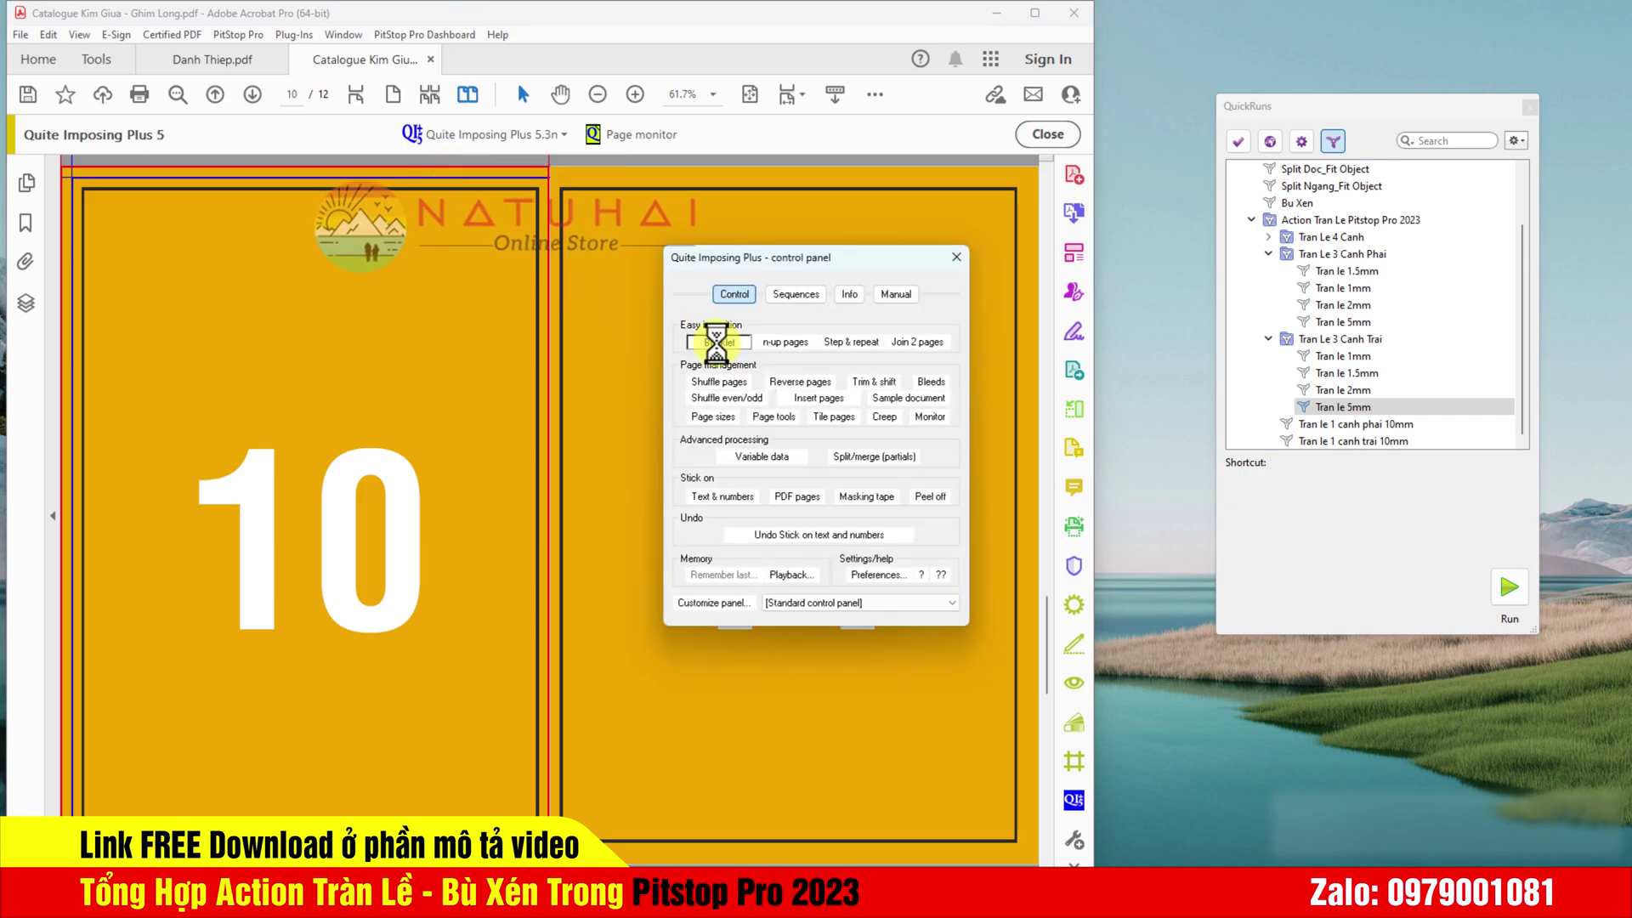
{"action": "left_click", "coordinate": [756, 541]}
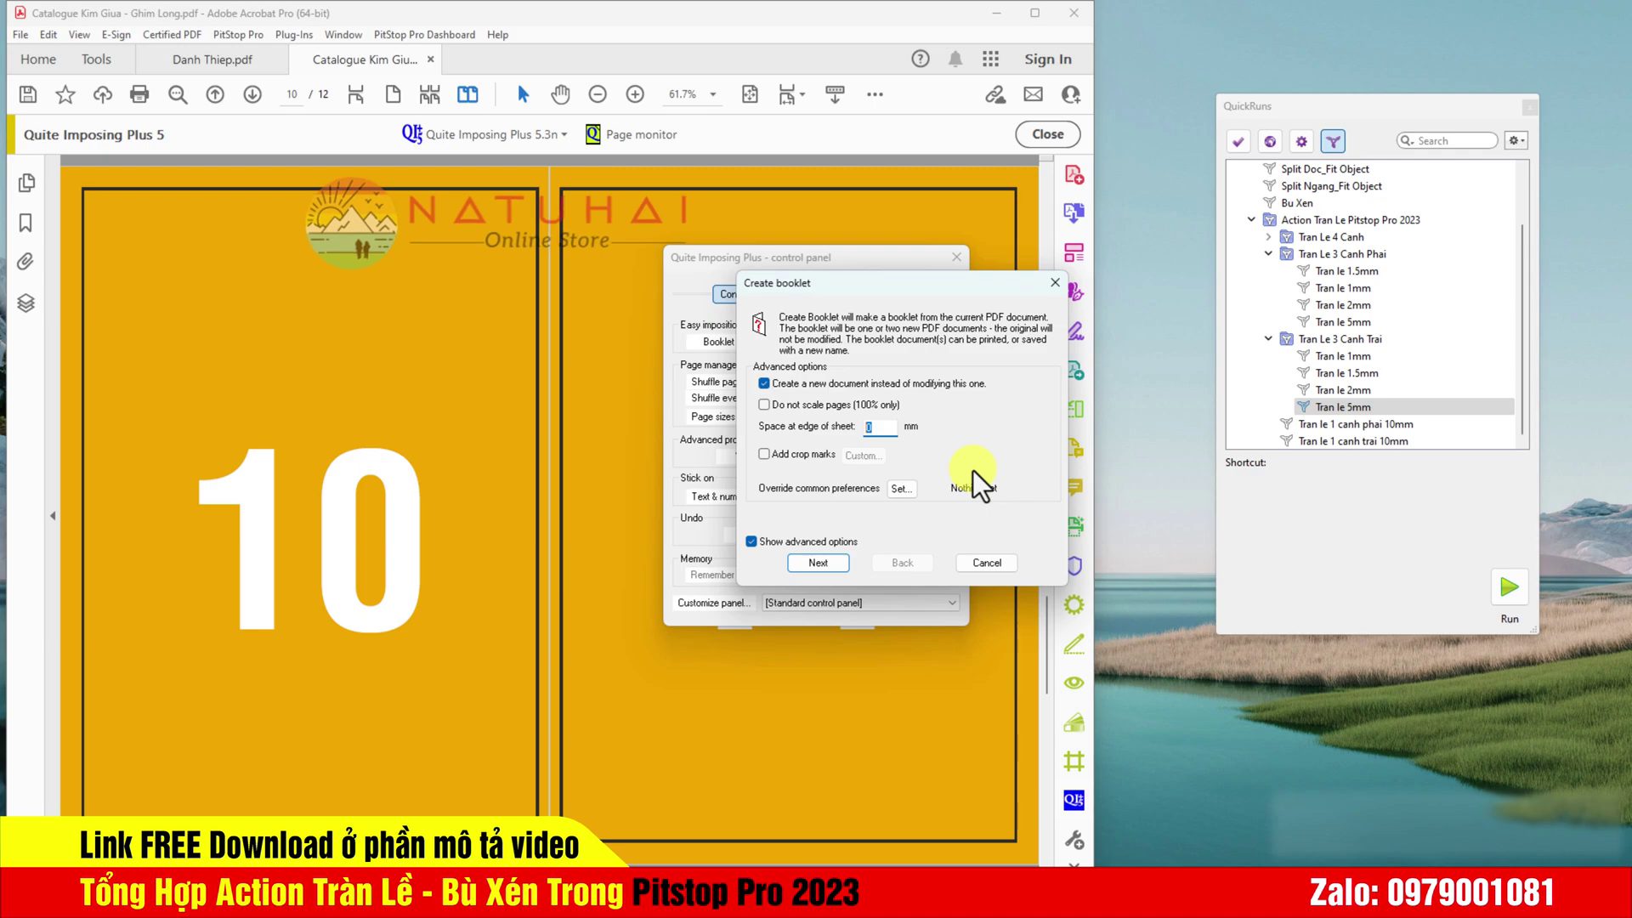
Step: Add crop marks 1.5 mm long, 1.5 mm from the page edge and 0.25 mm wide, with 5 mm of space at the sheet edge
{"action": "left_click", "coordinate": [788, 461]}
{"action": "left_click", "coordinate": [849, 455]}
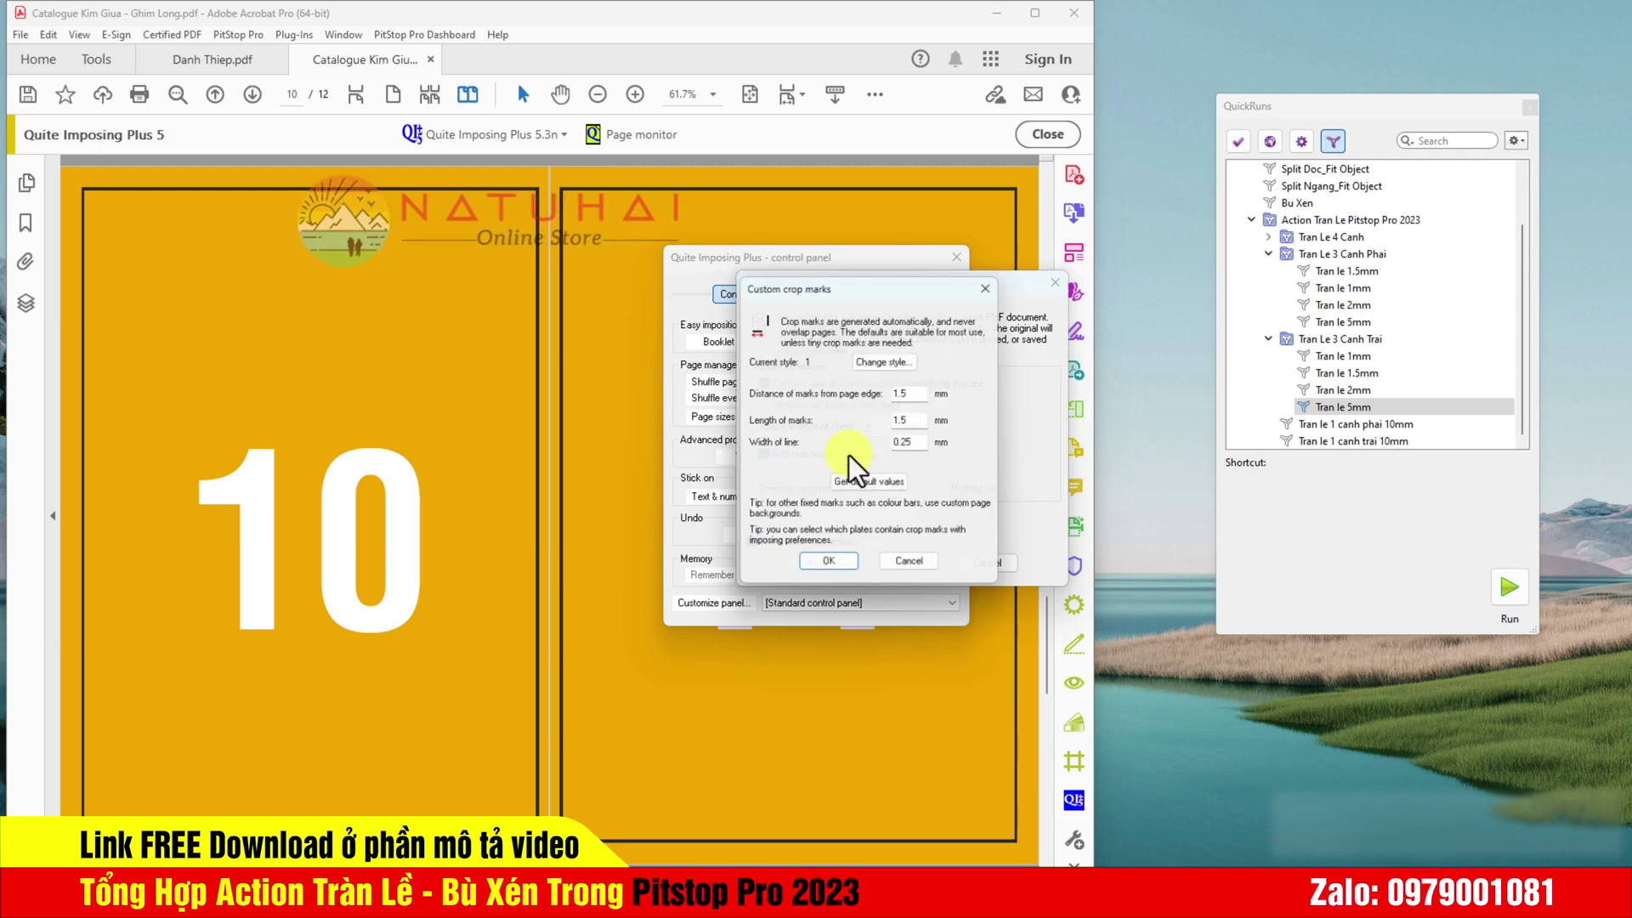
{"action": "left_click", "coordinate": [842, 570]}
{"action": "left_click", "coordinate": [827, 564]}
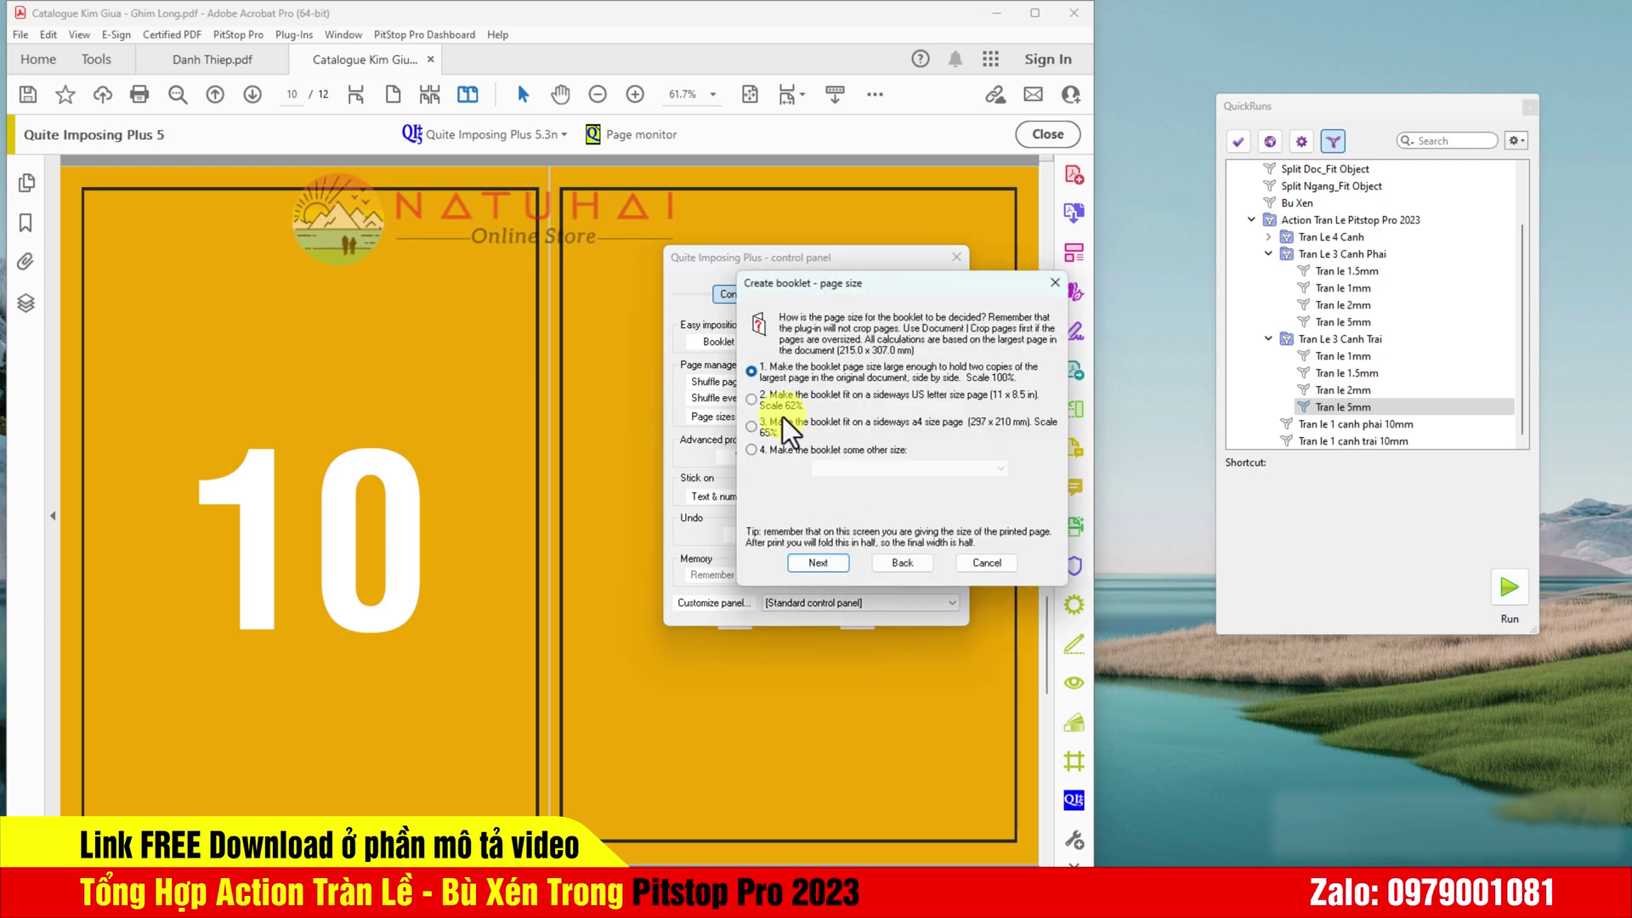
Step: Create the booklet at 100% scale, saddle stitched, with normally interleaved fronts and backs, ignoring all bleed information
{"action": "left_click", "coordinate": [816, 563]}
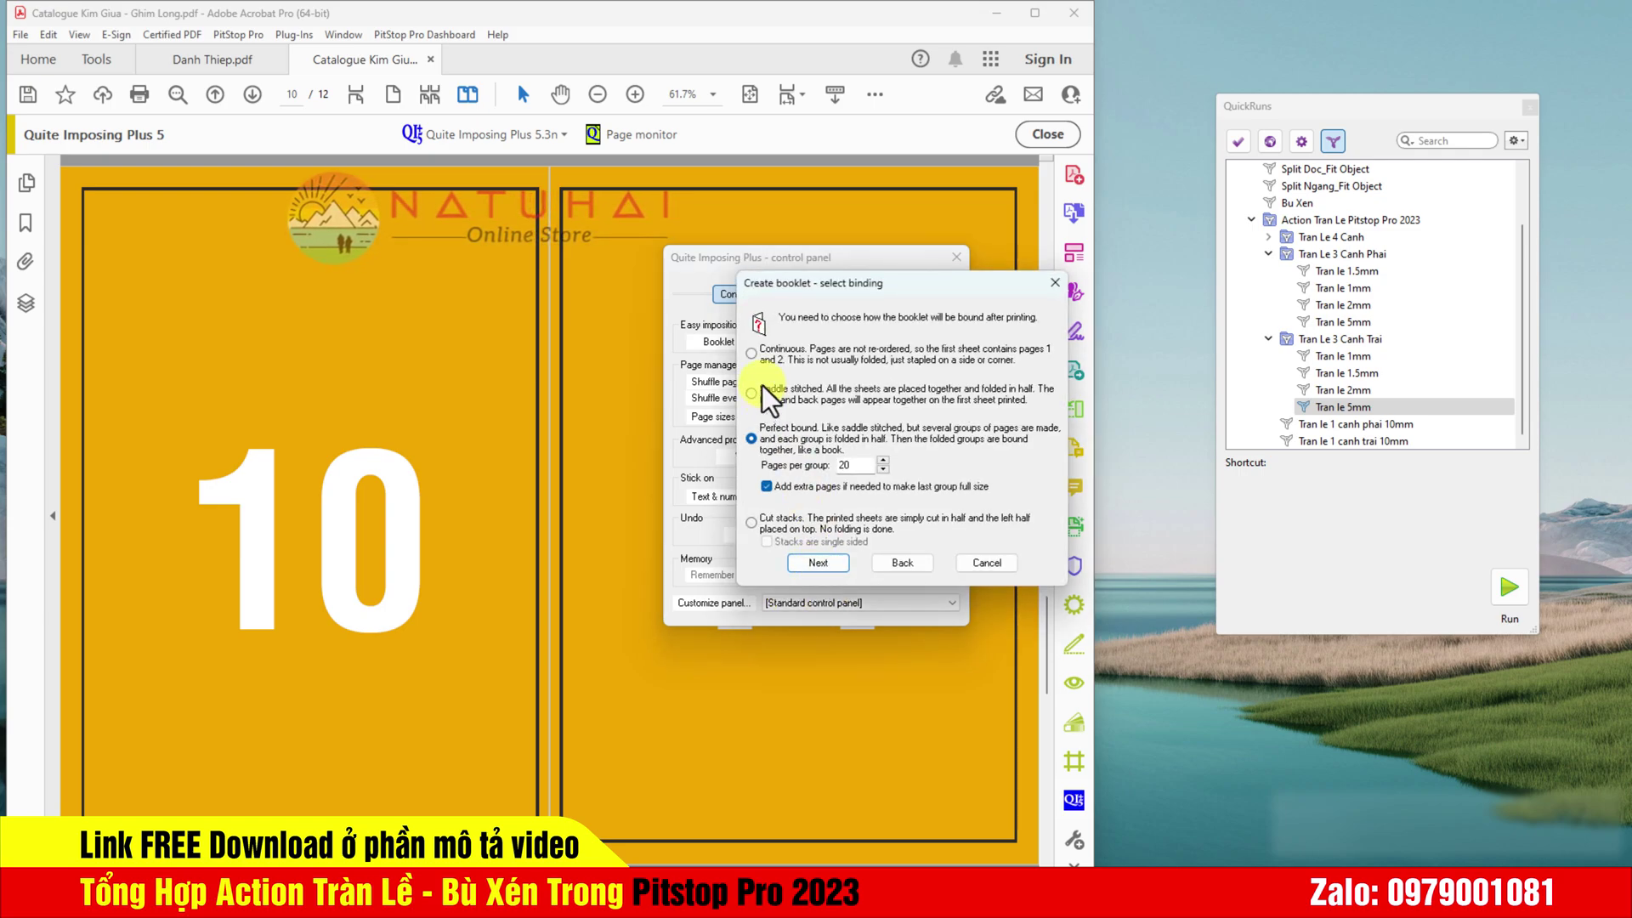
{"action": "left_click", "coordinate": [762, 391]}
{"action": "left_click", "coordinate": [813, 565]}
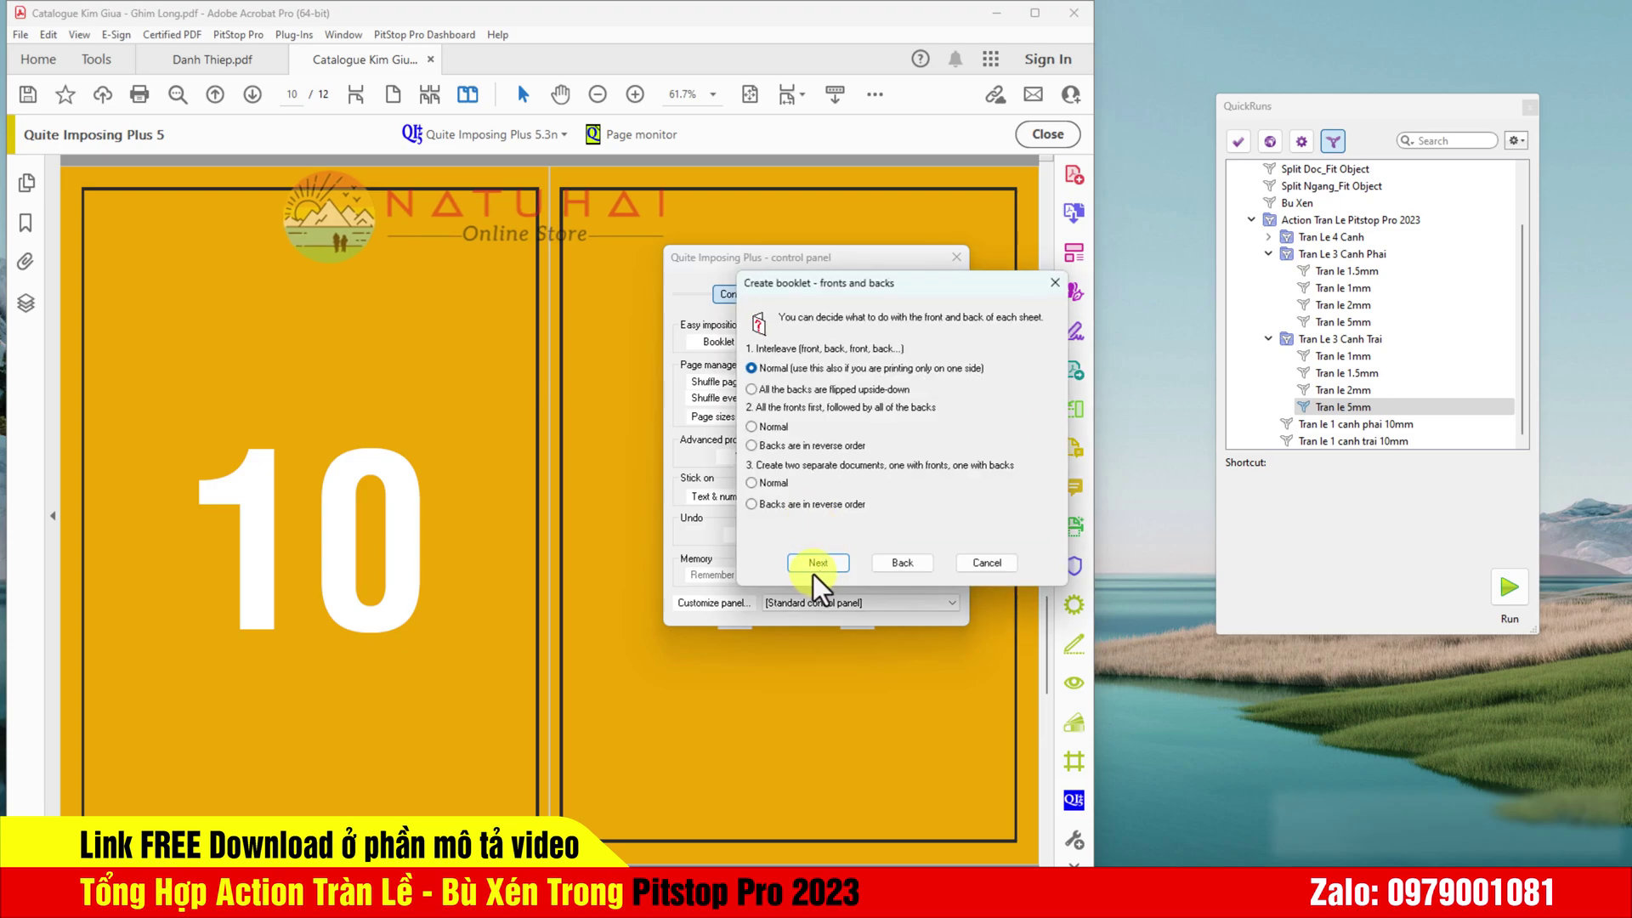
{"action": "left_click", "coordinate": [816, 564]}
{"action": "left_click", "coordinate": [823, 559]}
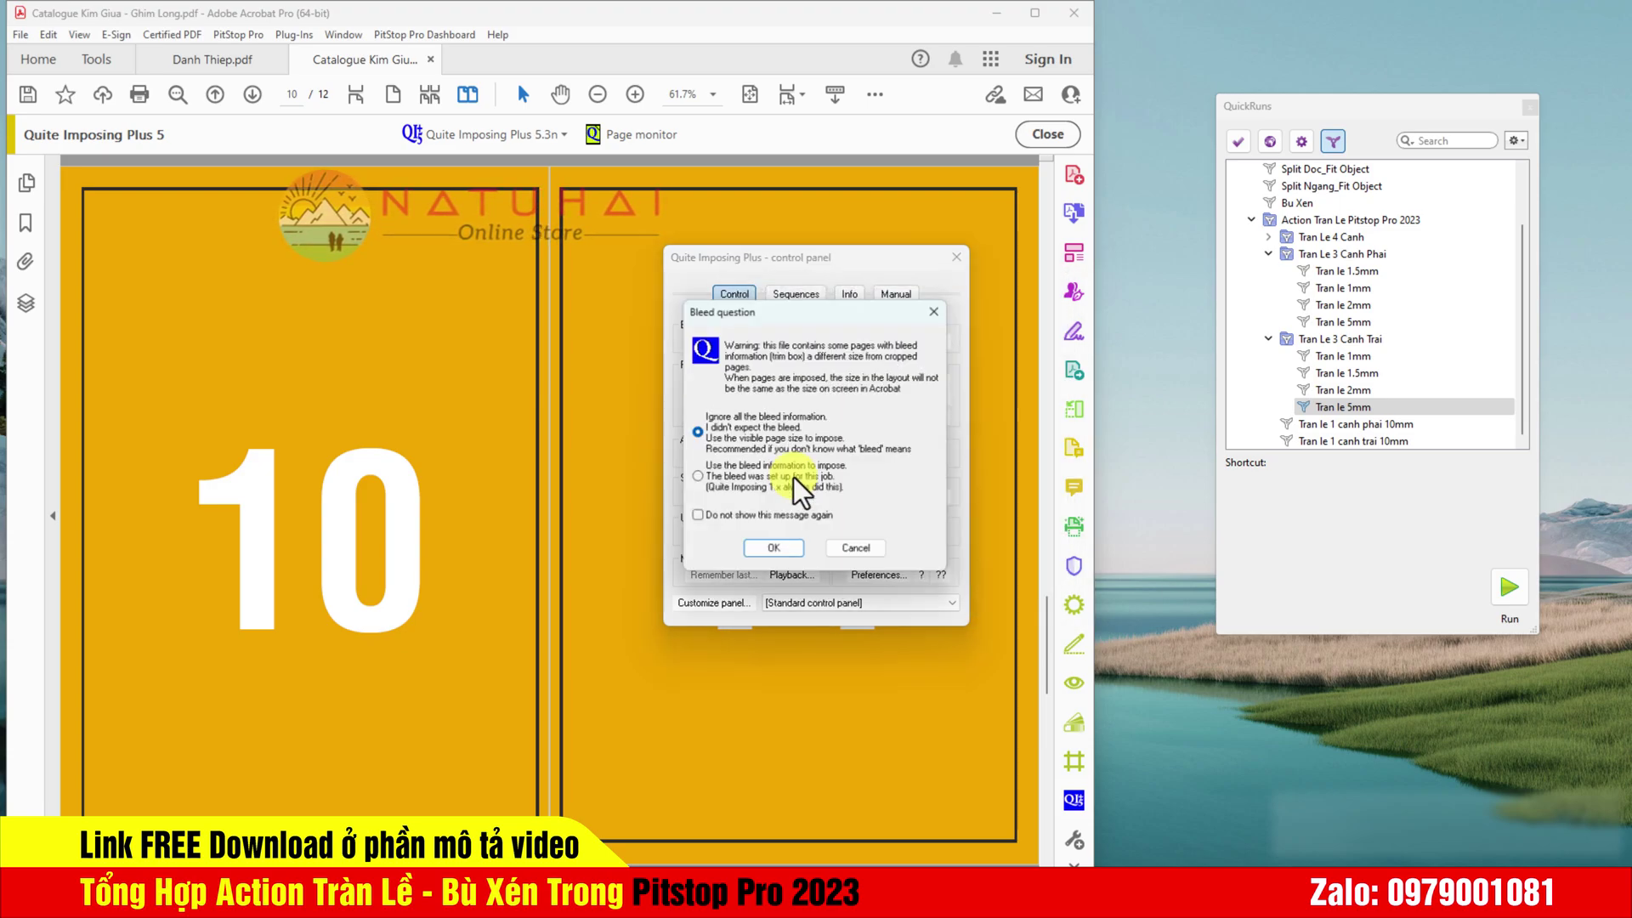
{"action": "left_click", "coordinate": [793, 549]}
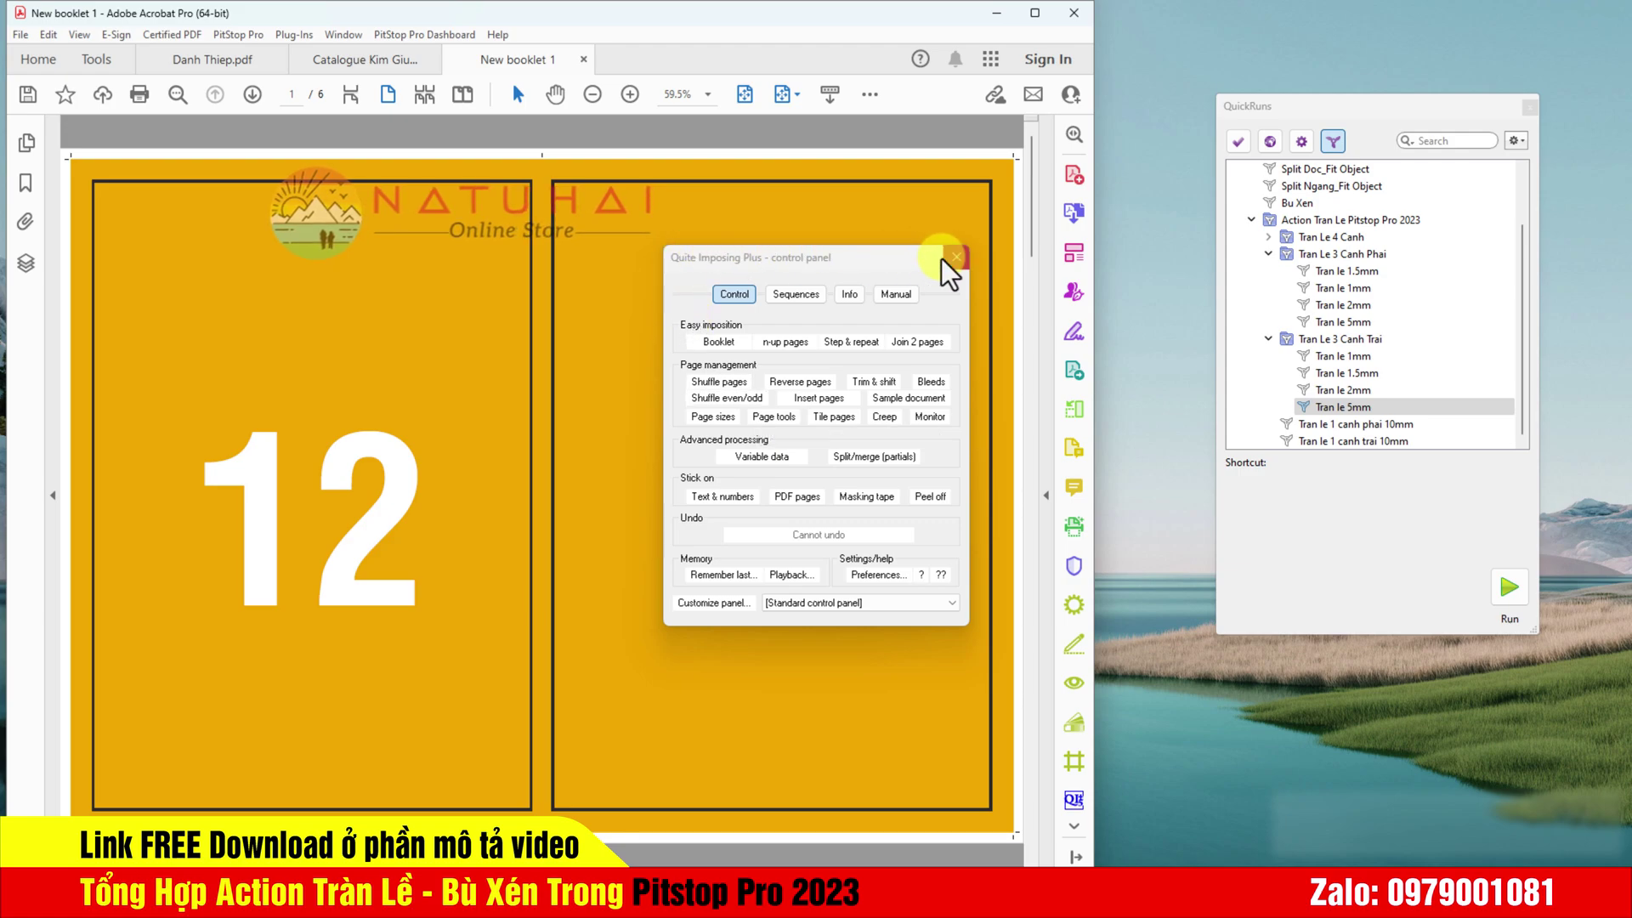
Step: Examine the imposed sheets of New booklet 1 and compare them with the spreads in the catalogue
{"action": "scroll", "coordinate": [508, 782], "scroll_direction": "down", "scroll_amount": 10}
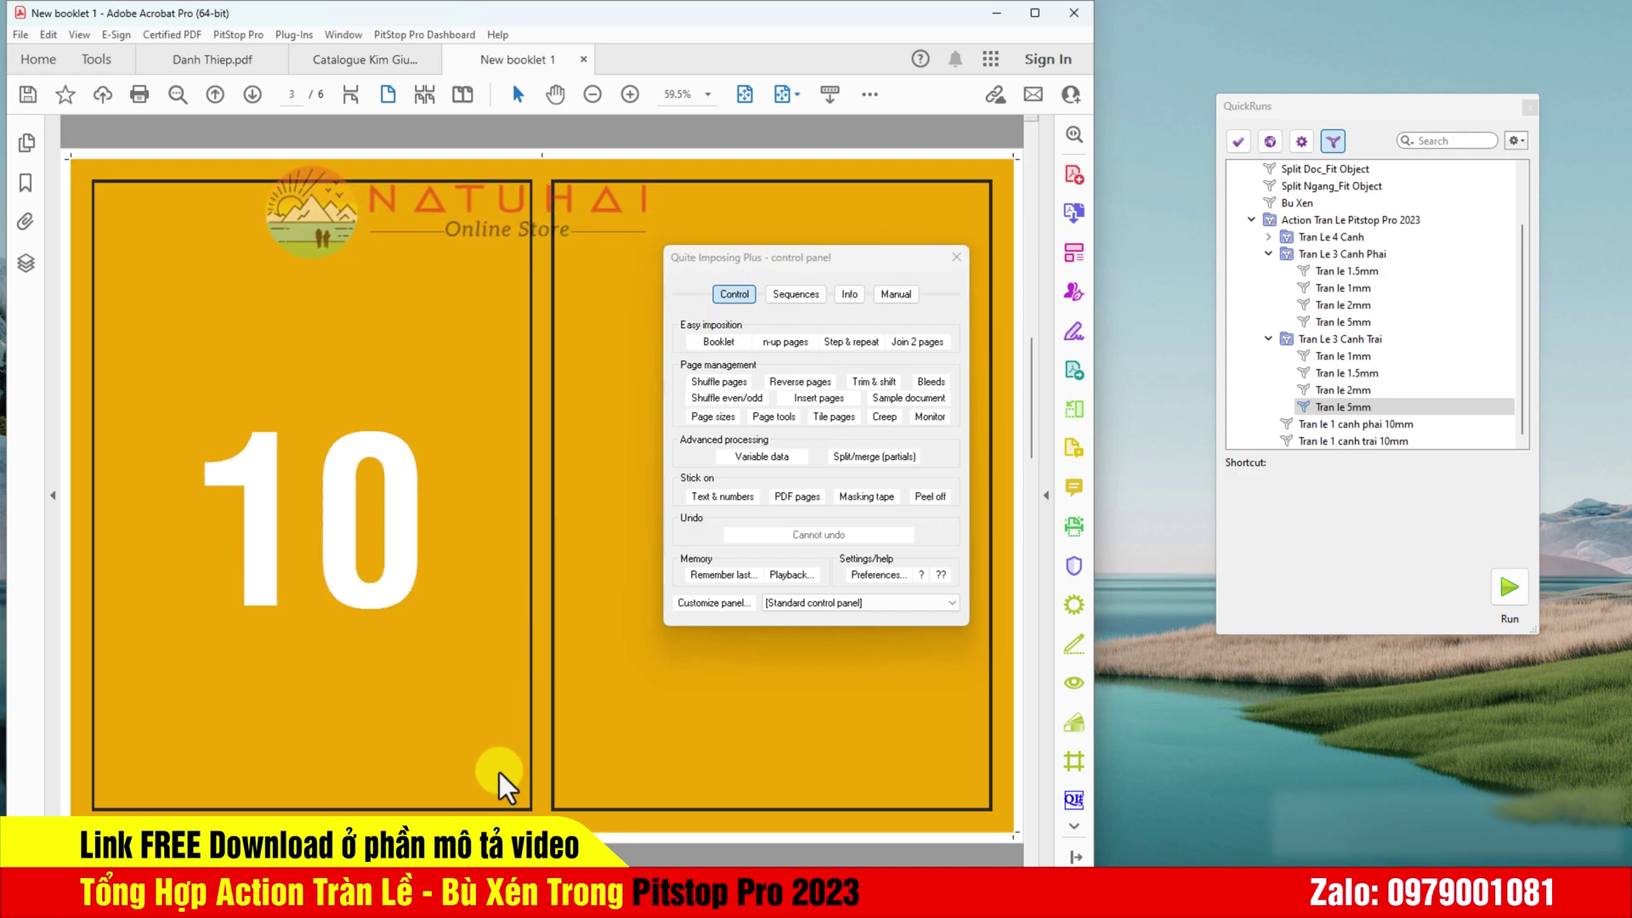
{"action": "key", "text": "Home"}
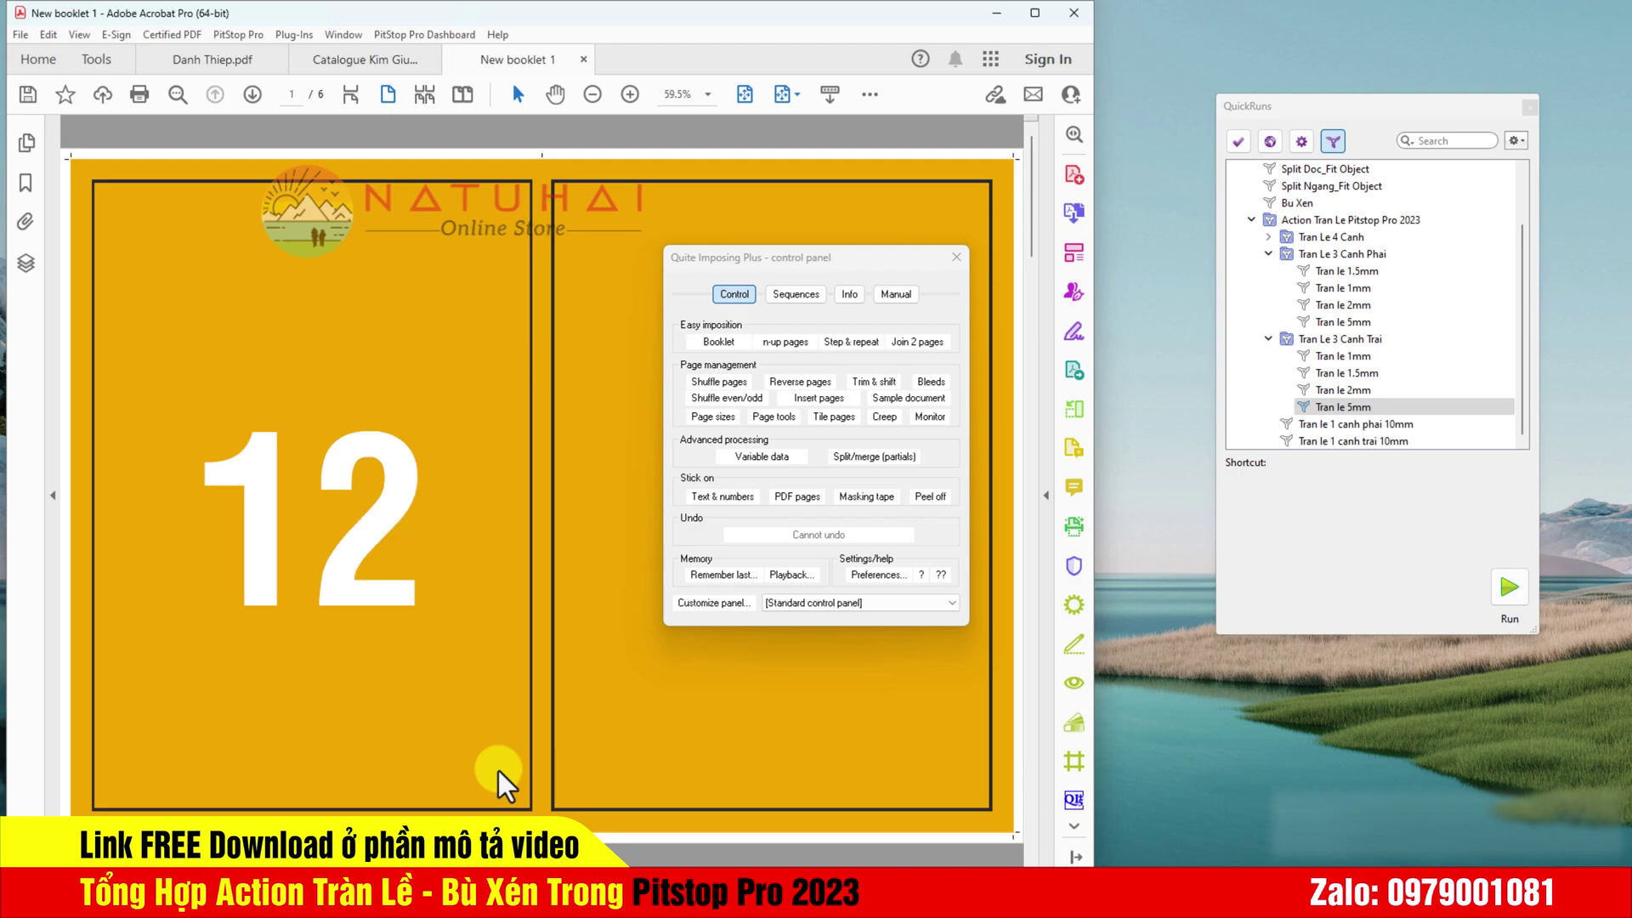
{"action": "scroll", "coordinate": [493, 748], "scroll_direction": "down", "scroll_amount": 3}
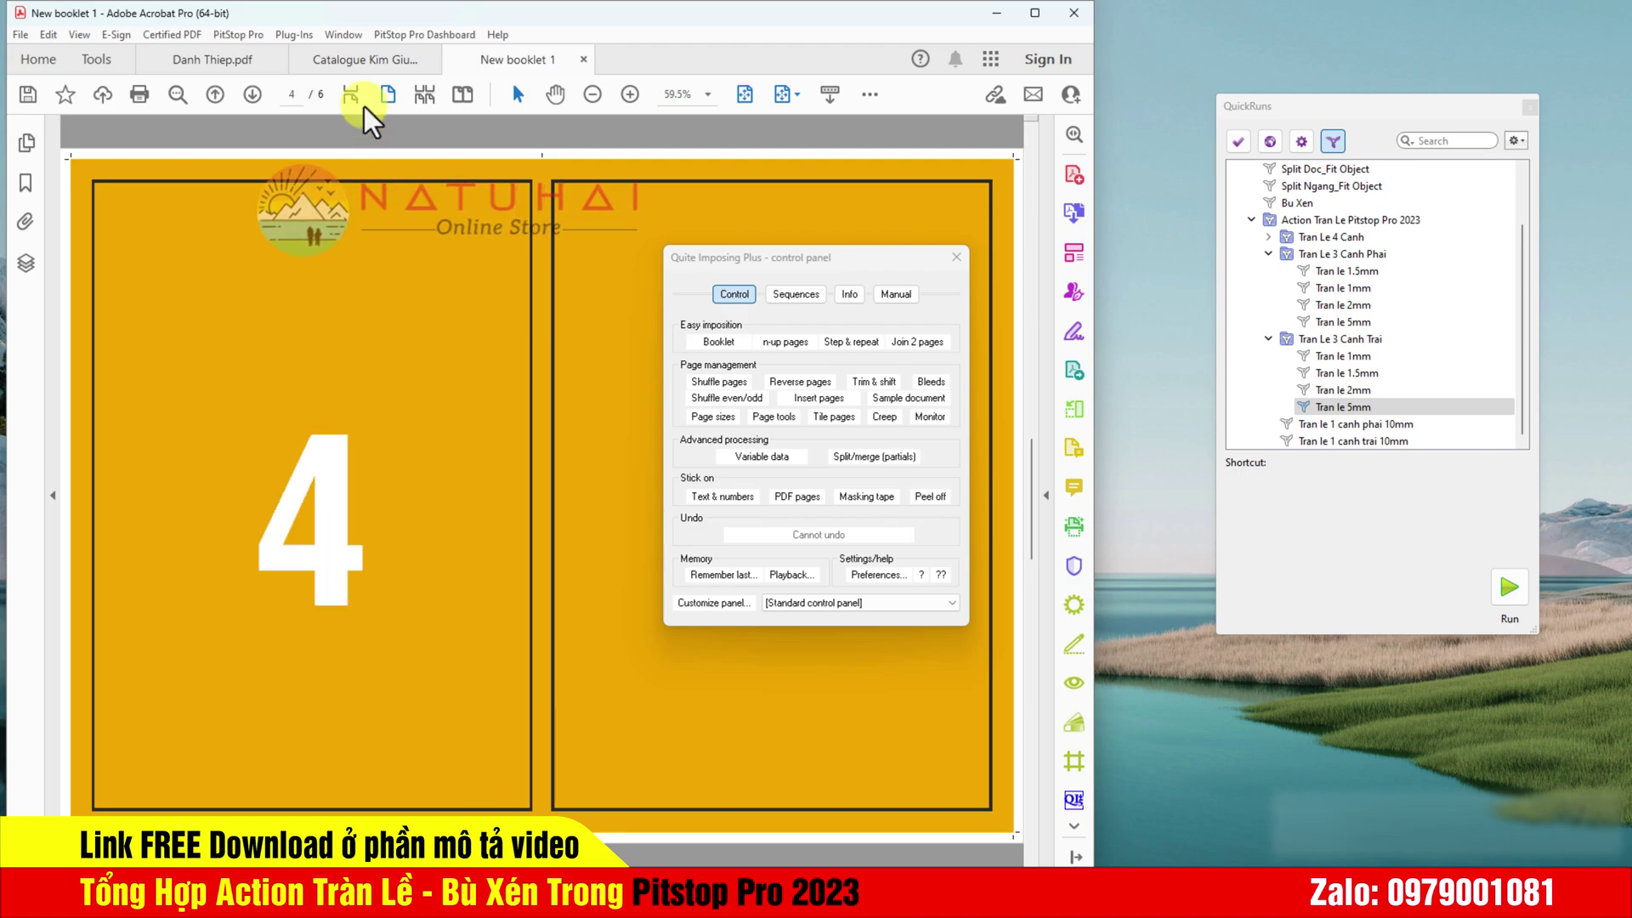
{"action": "left_click", "coordinate": [355, 61]}
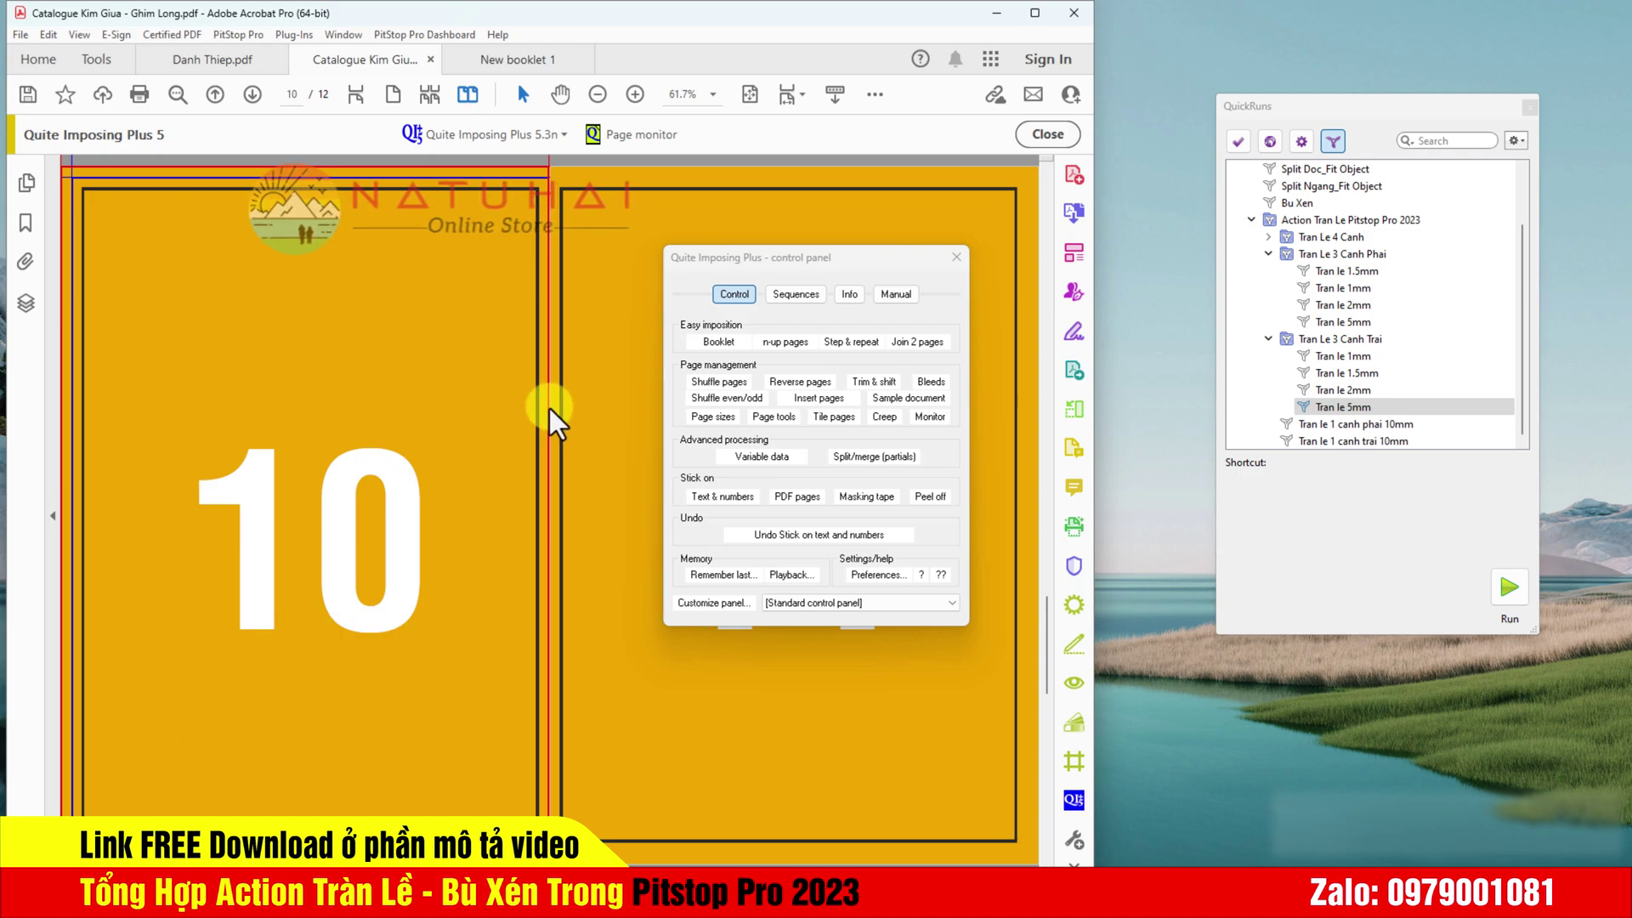
{"action": "scroll", "coordinate": [549, 408], "scroll_direction": "up", "scroll_amount": 4}
{"action": "scroll", "coordinate": [551, 408], "scroll_direction": "down", "scroll_amount": 3}
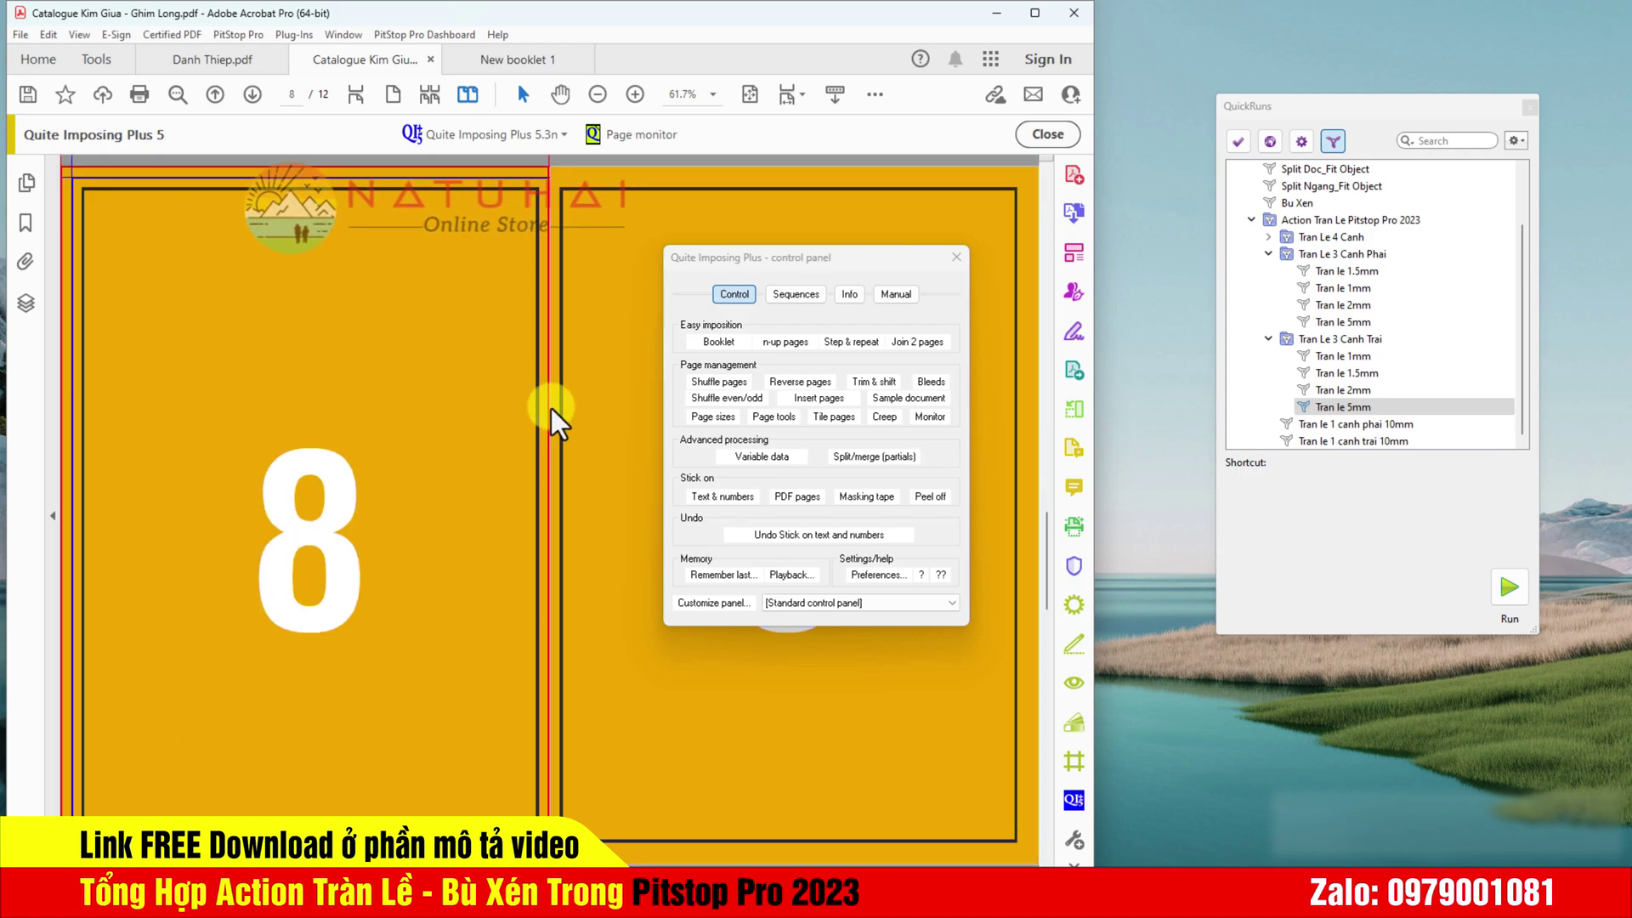
{"action": "scroll", "coordinate": [551, 408], "scroll_direction": "down", "scroll_amount": 2}
{"action": "scroll", "coordinate": [551, 408], "scroll_direction": "up", "scroll_amount": 2}
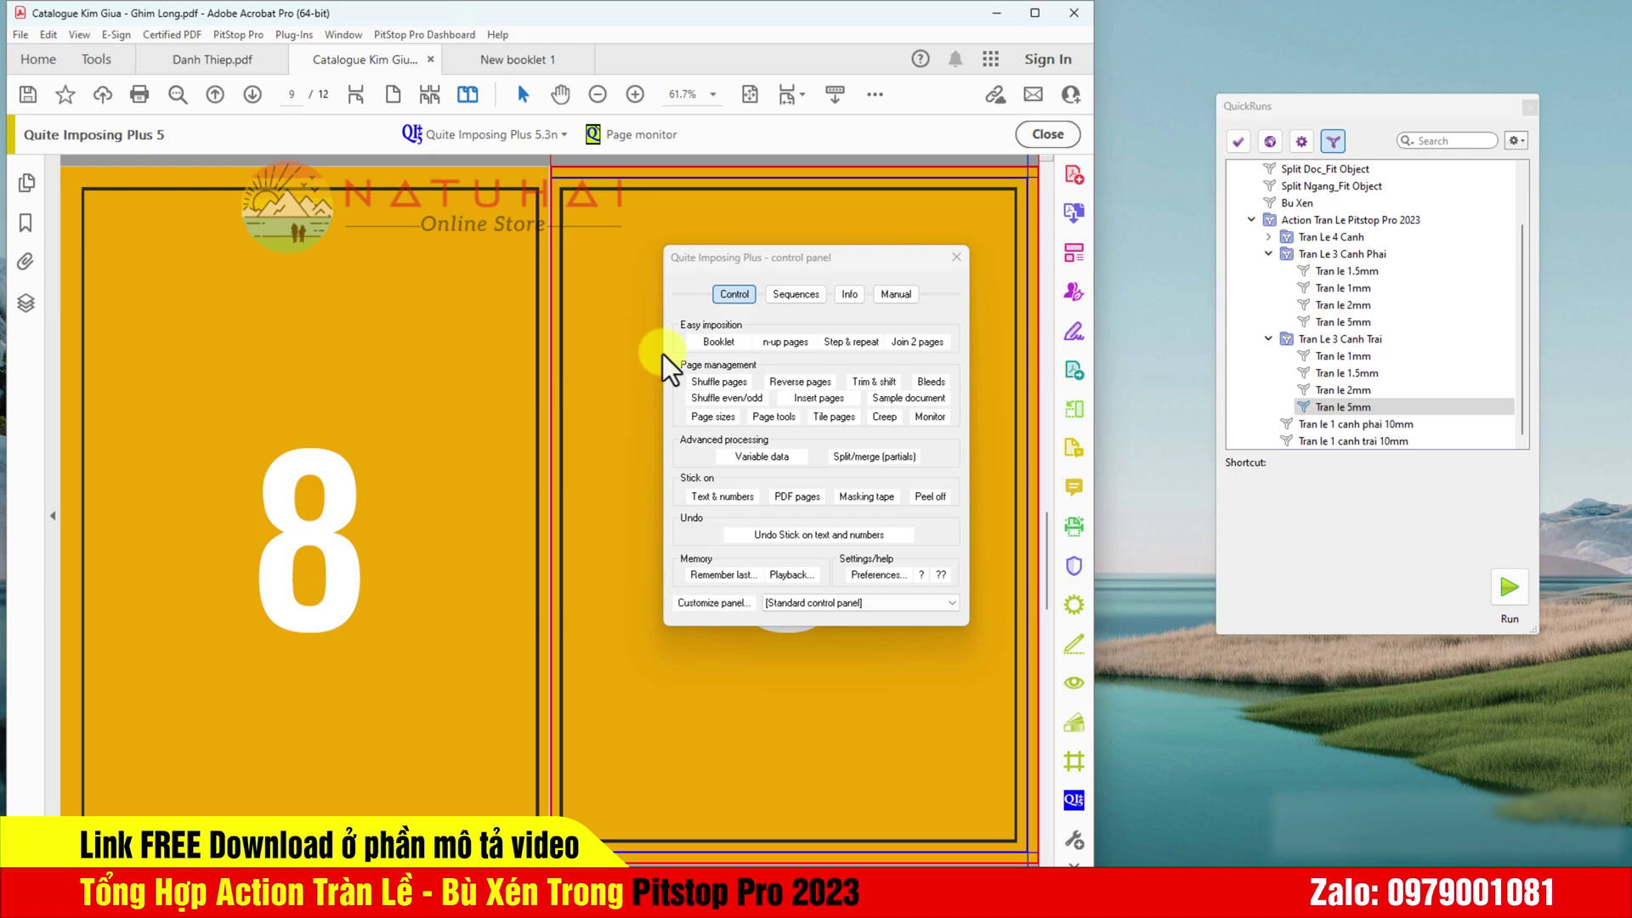
Step: Review the custom crop mark settings for a booklet, cancel the booklet setup and close the control panel
{"action": "left_click", "coordinate": [726, 344]}
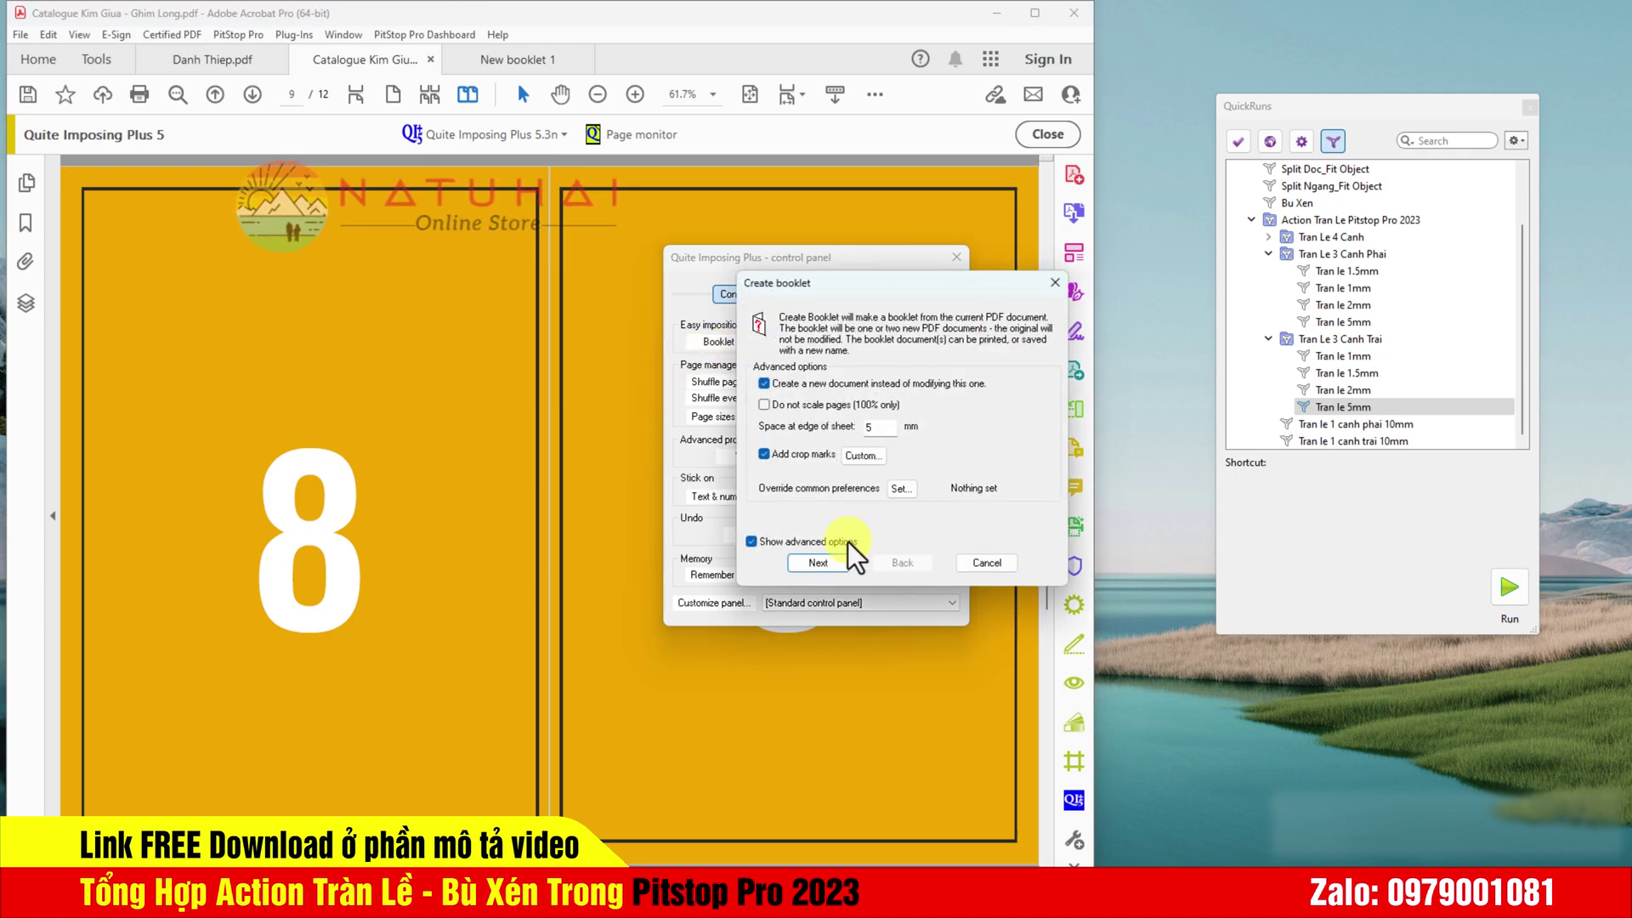
{"action": "left_click", "coordinate": [849, 459]}
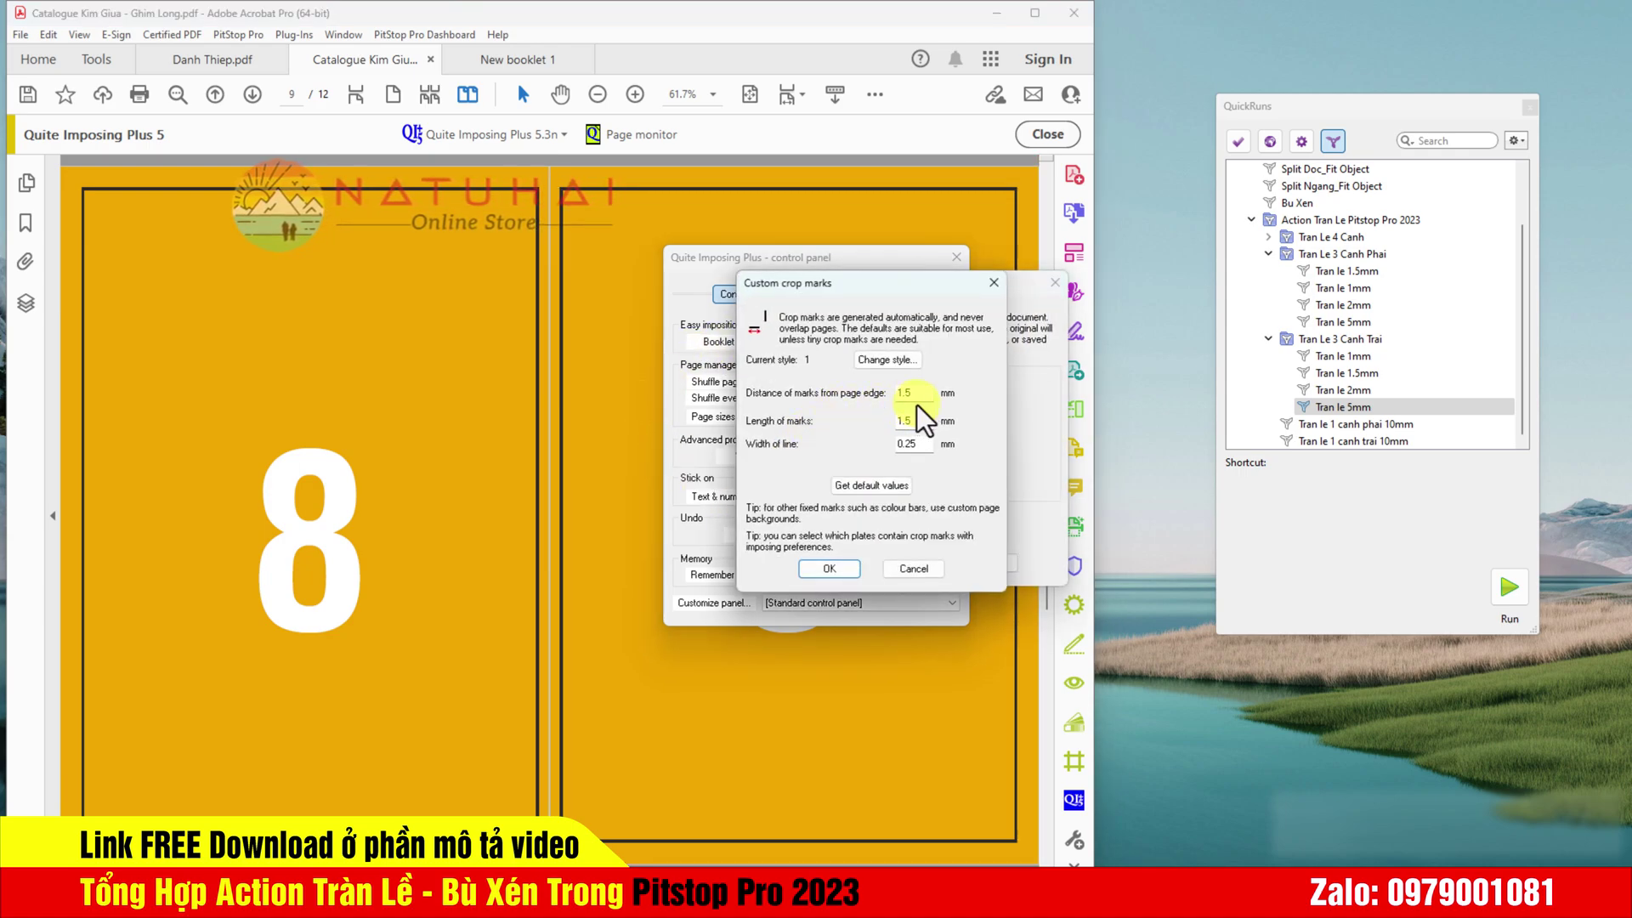
{"action": "left_click", "coordinate": [833, 566]}
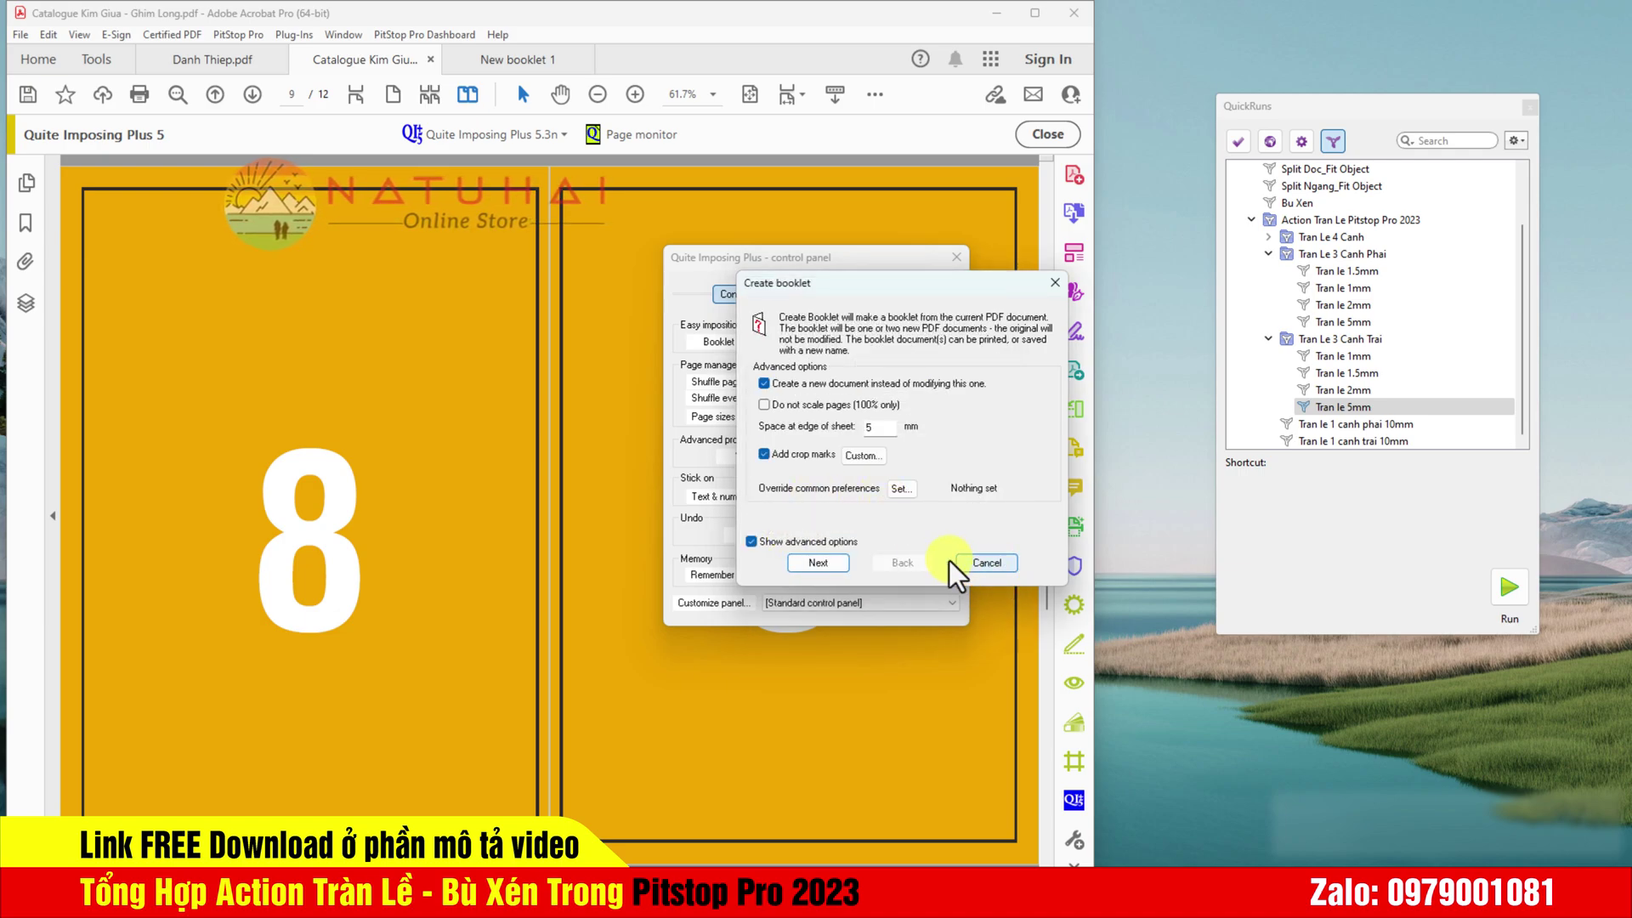
{"action": "left_click", "coordinate": [986, 563]}
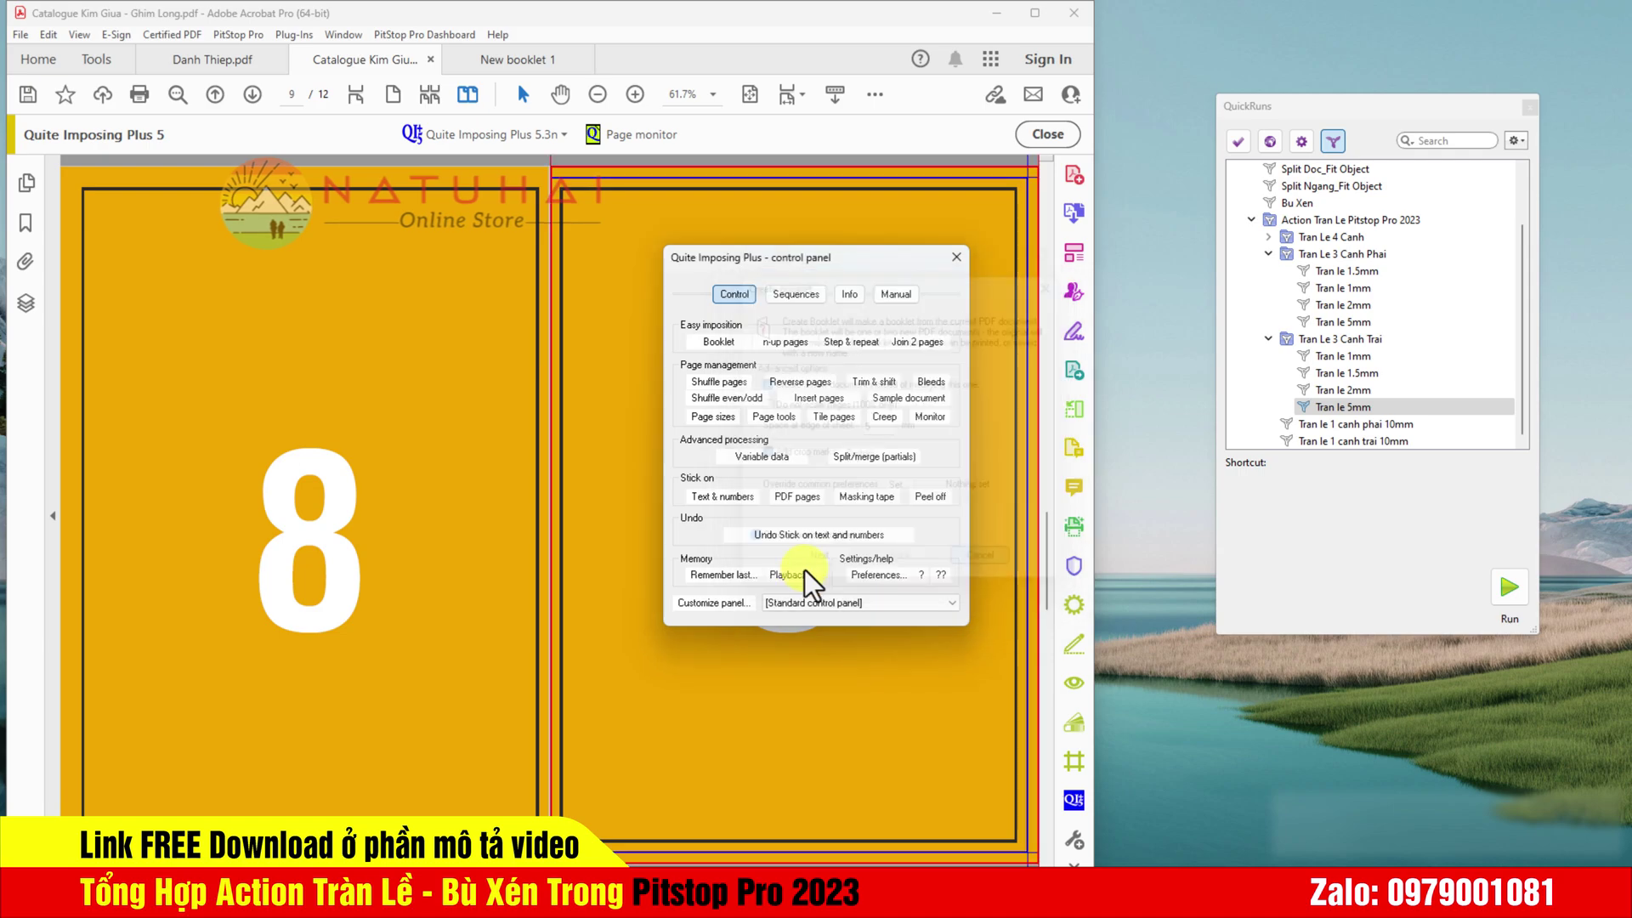
{"action": "left_click", "coordinate": [954, 255]}
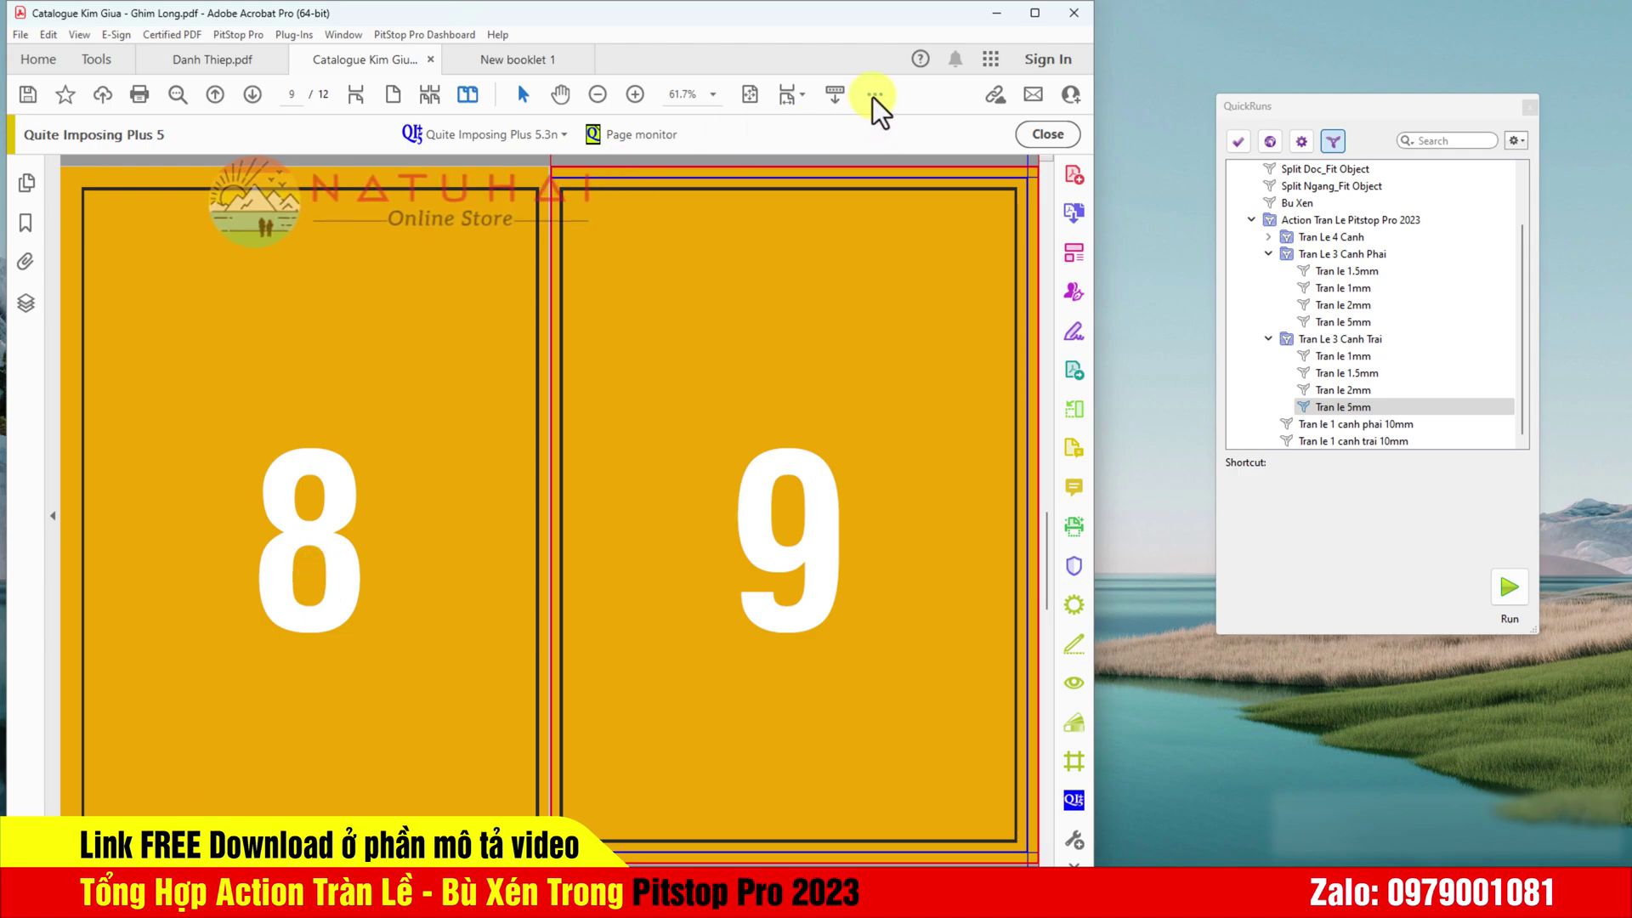
Step: Close the Quite Imposing Plus toolbar and close Catalogue Kim Giua - Ghim Long.pdf without saving
{"action": "left_click", "coordinate": [1039, 135]}
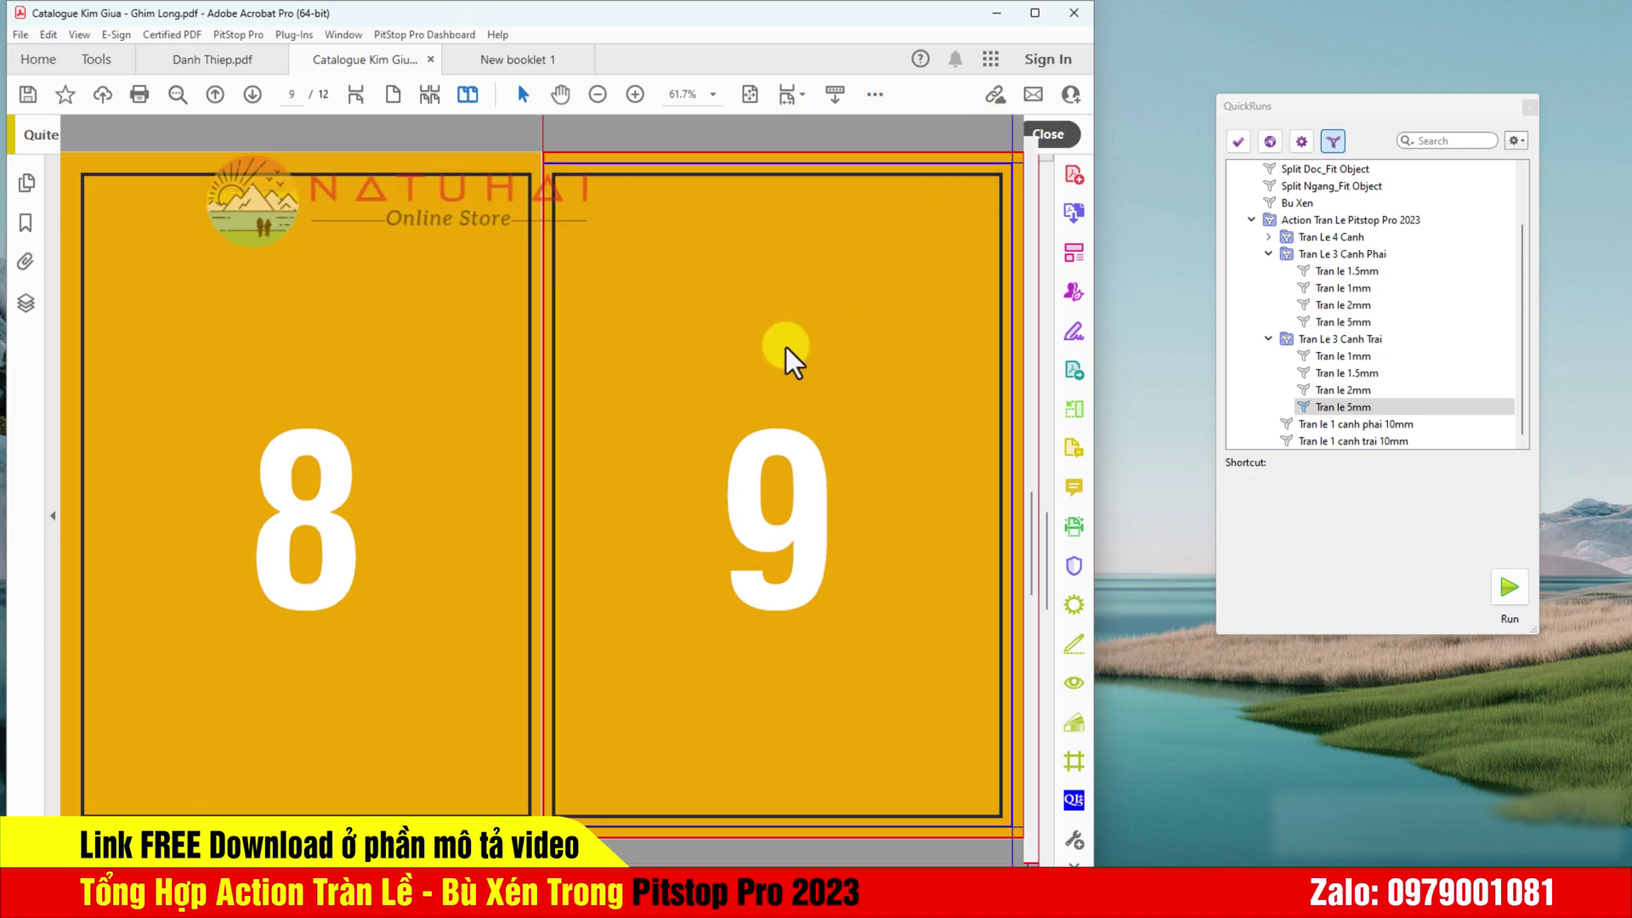
{"action": "left_click", "coordinate": [431, 59]}
{"action": "left_click", "coordinate": [649, 482]}
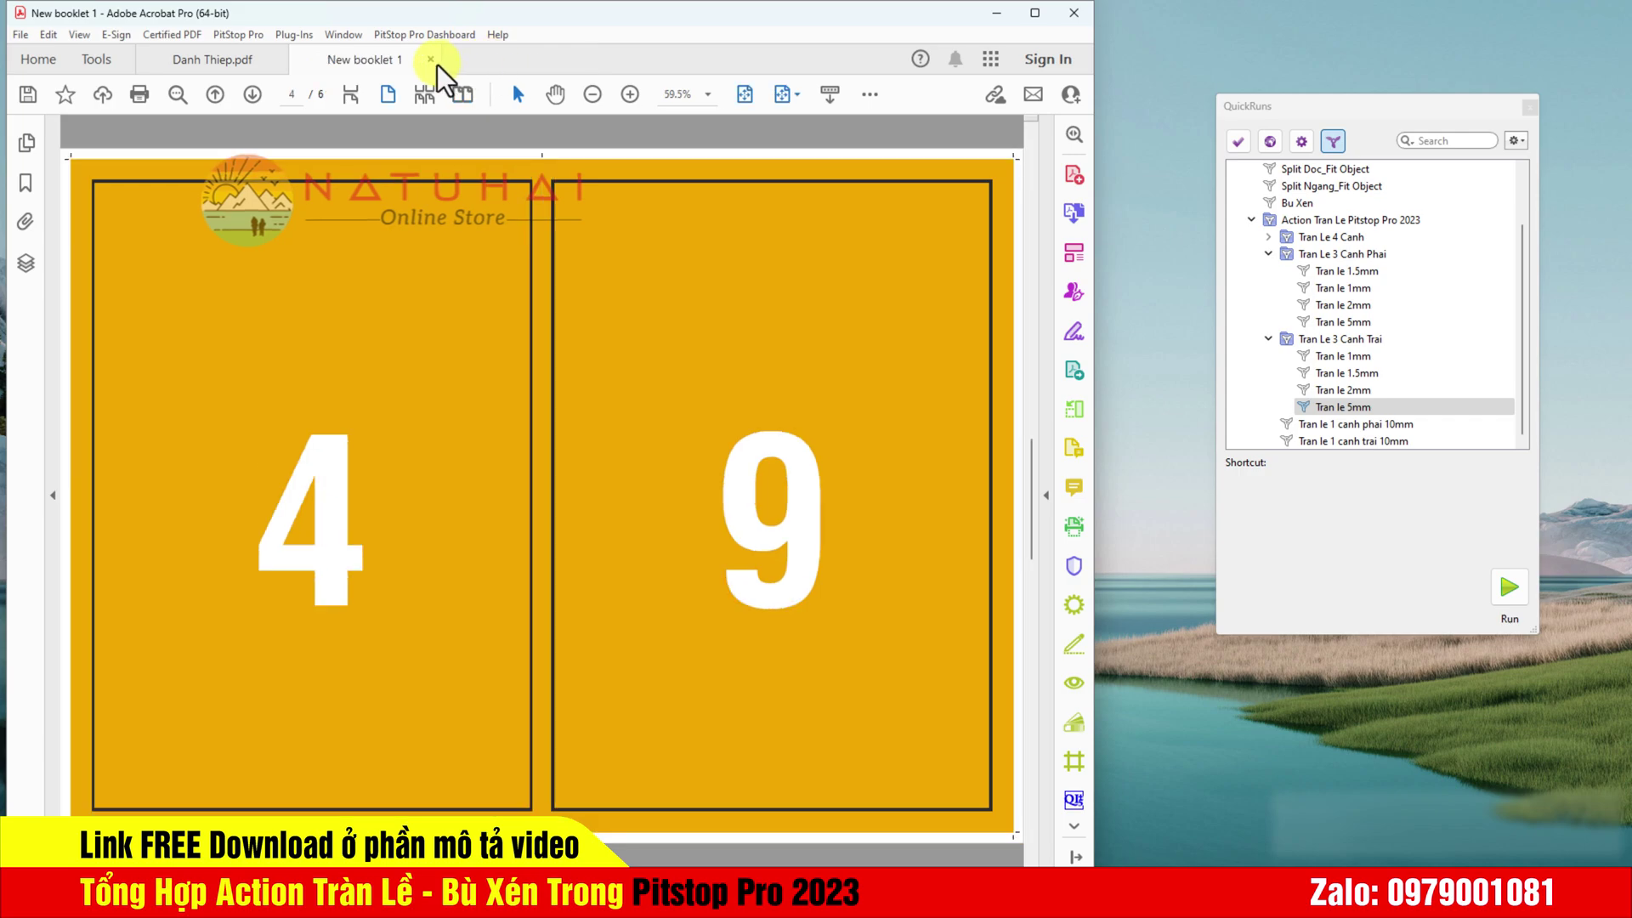
Step: Keep New booklet 1 open and review the bleed handling options in the Quite Imposing Plus imposition preferences
{"action": "left_click", "coordinate": [431, 59]}
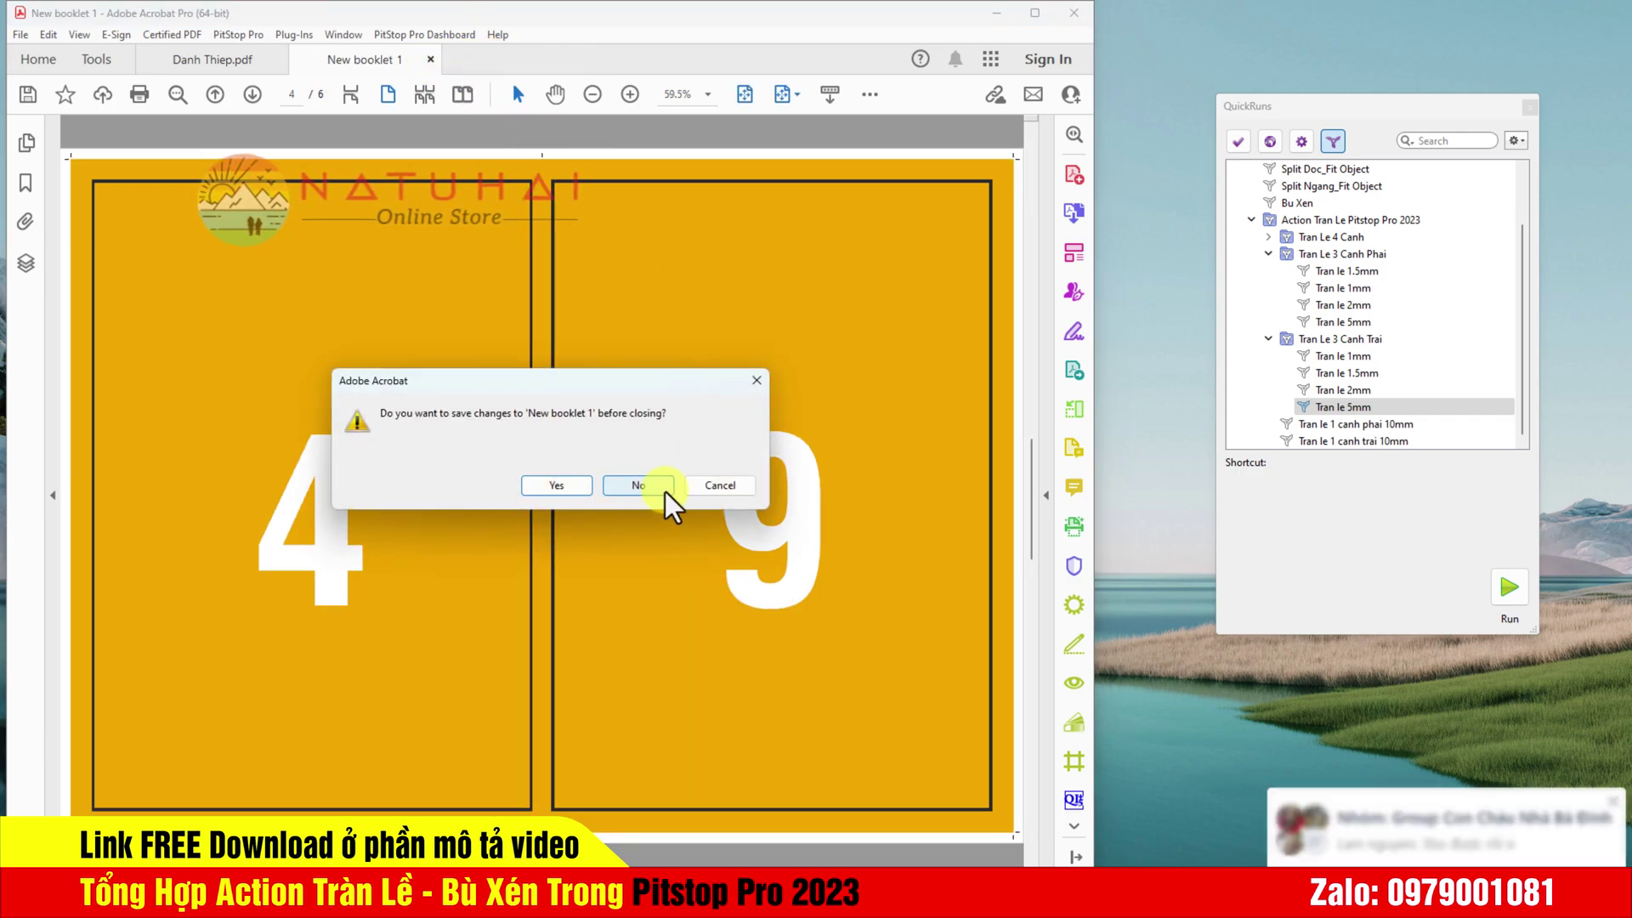
{"action": "left_click", "coordinate": [704, 486]}
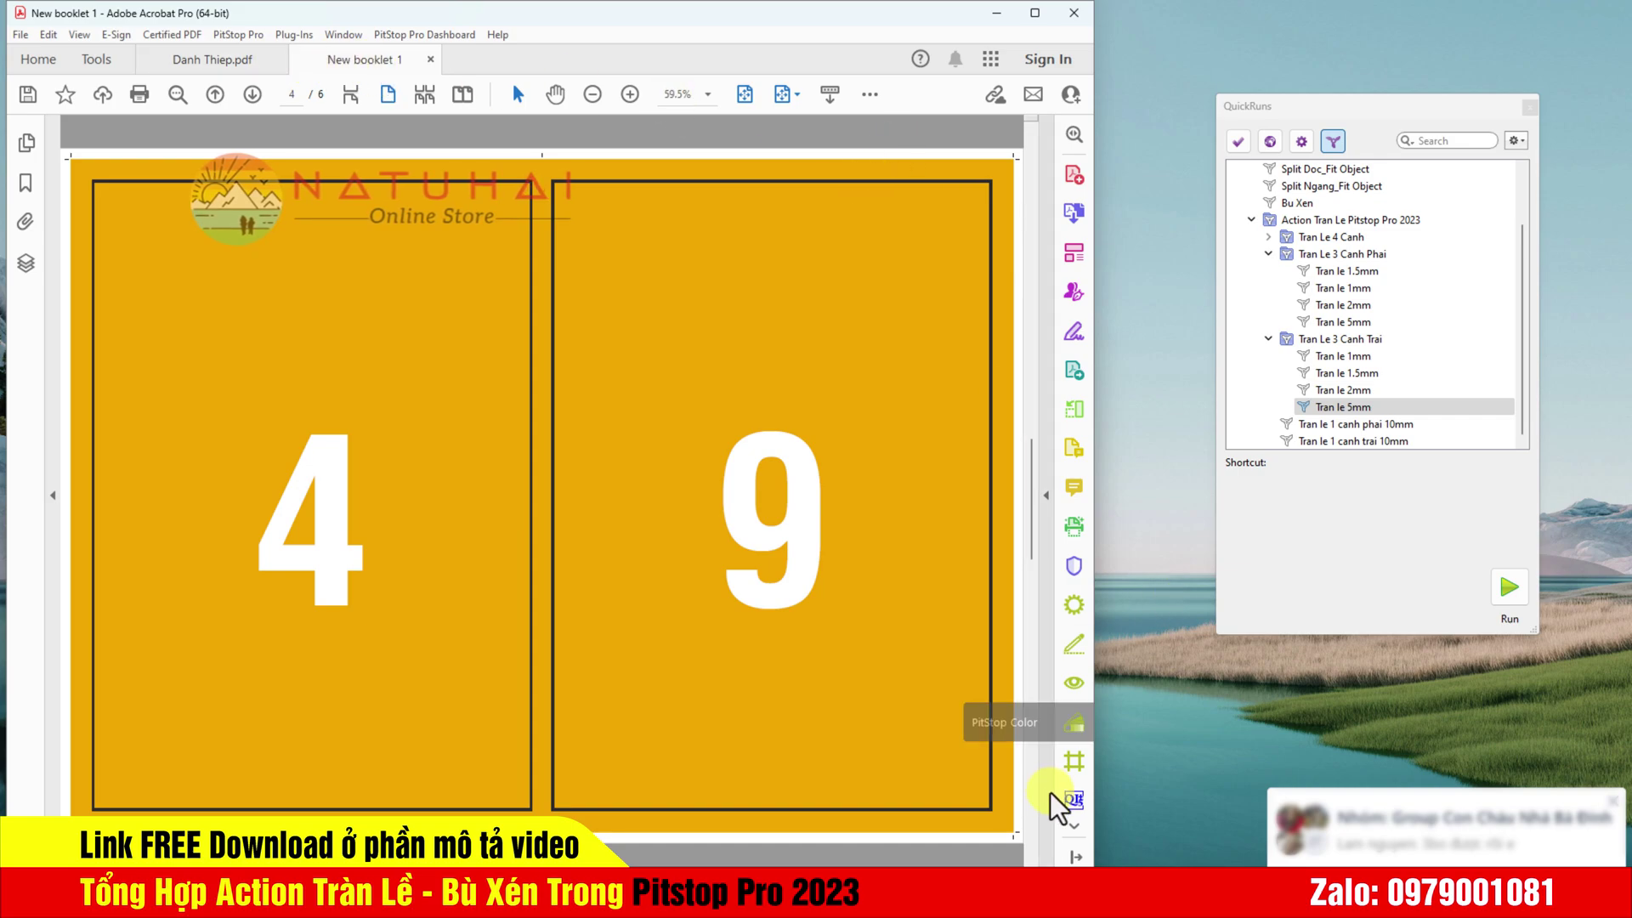
{"action": "left_click", "coordinate": [1073, 800]}
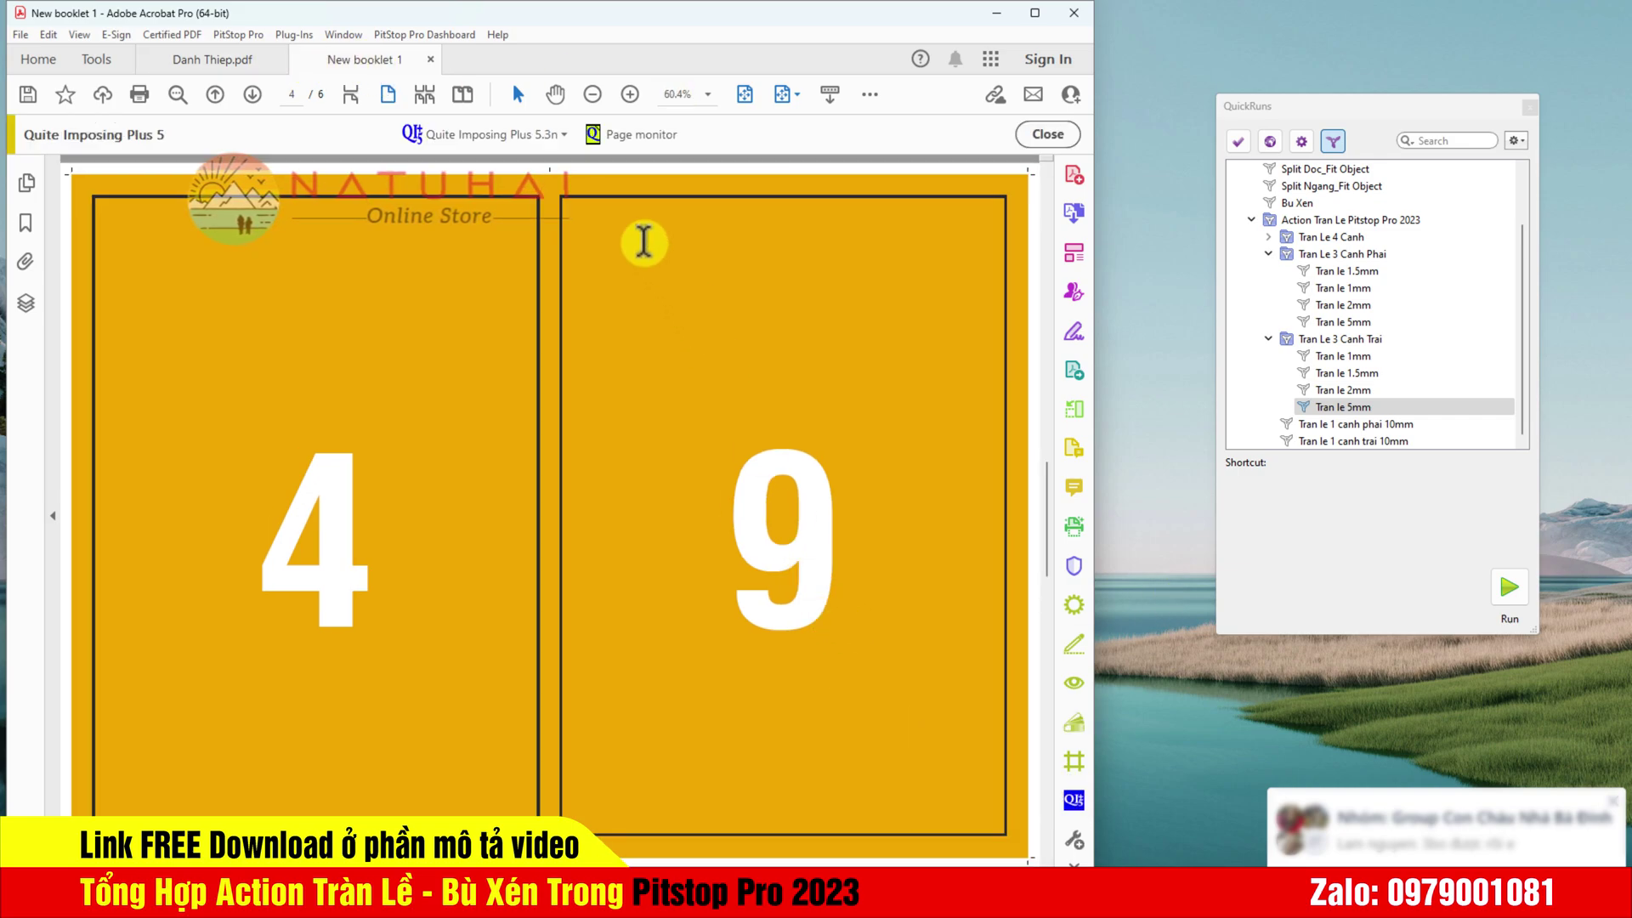
{"action": "left_click", "coordinate": [510, 134]}
{"action": "left_click", "coordinate": [482, 164]}
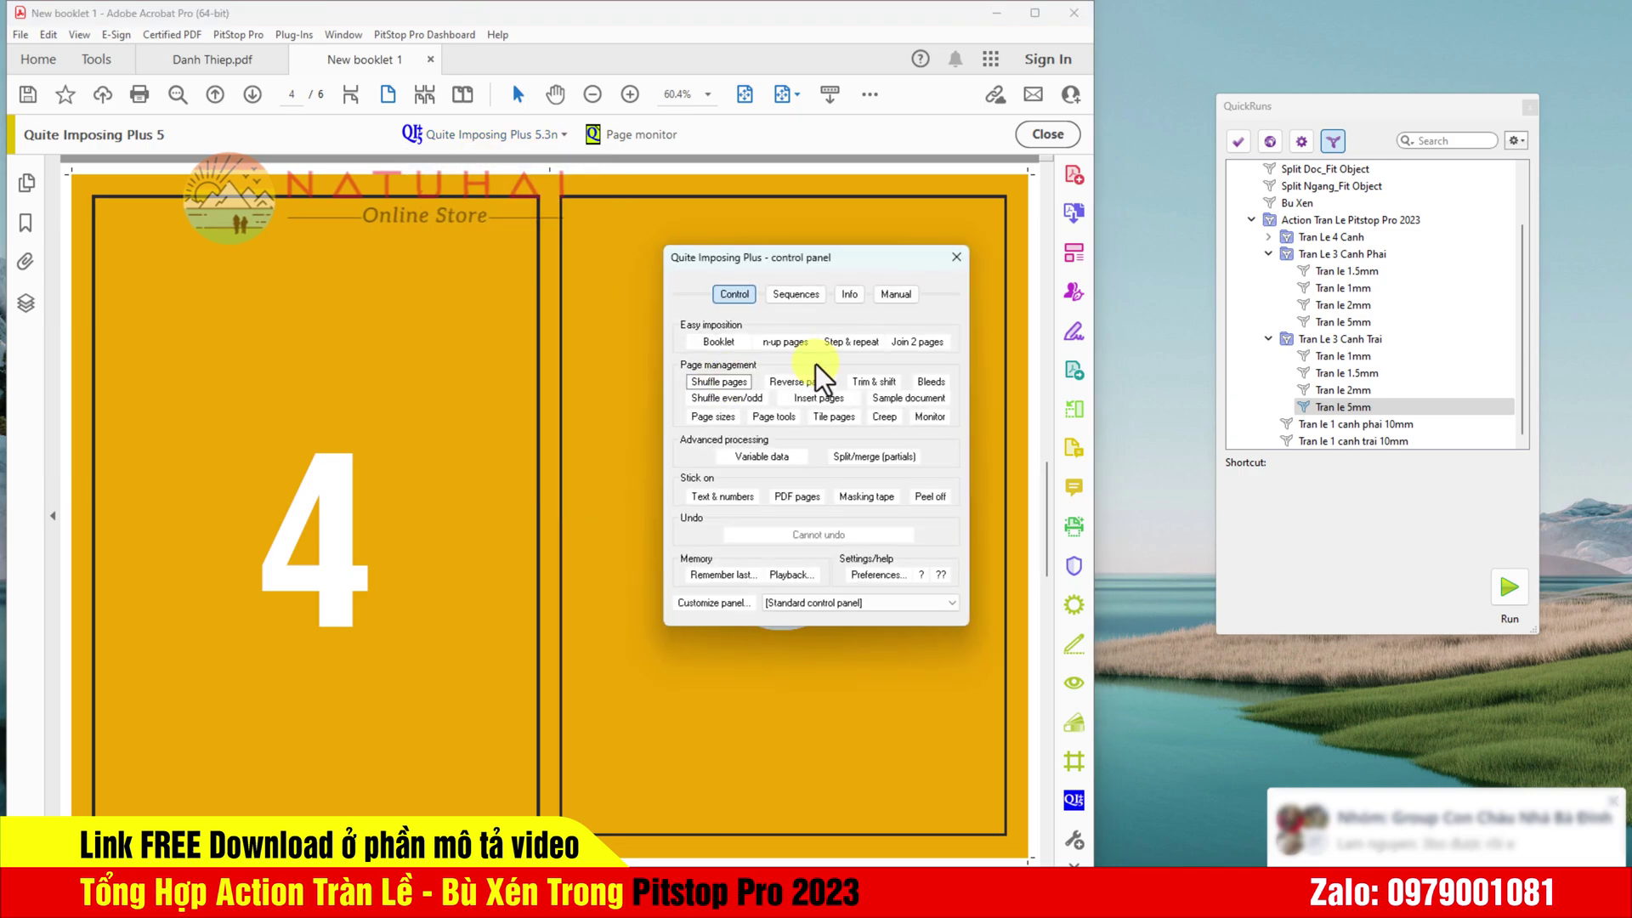
{"action": "left_click", "coordinate": [875, 576]}
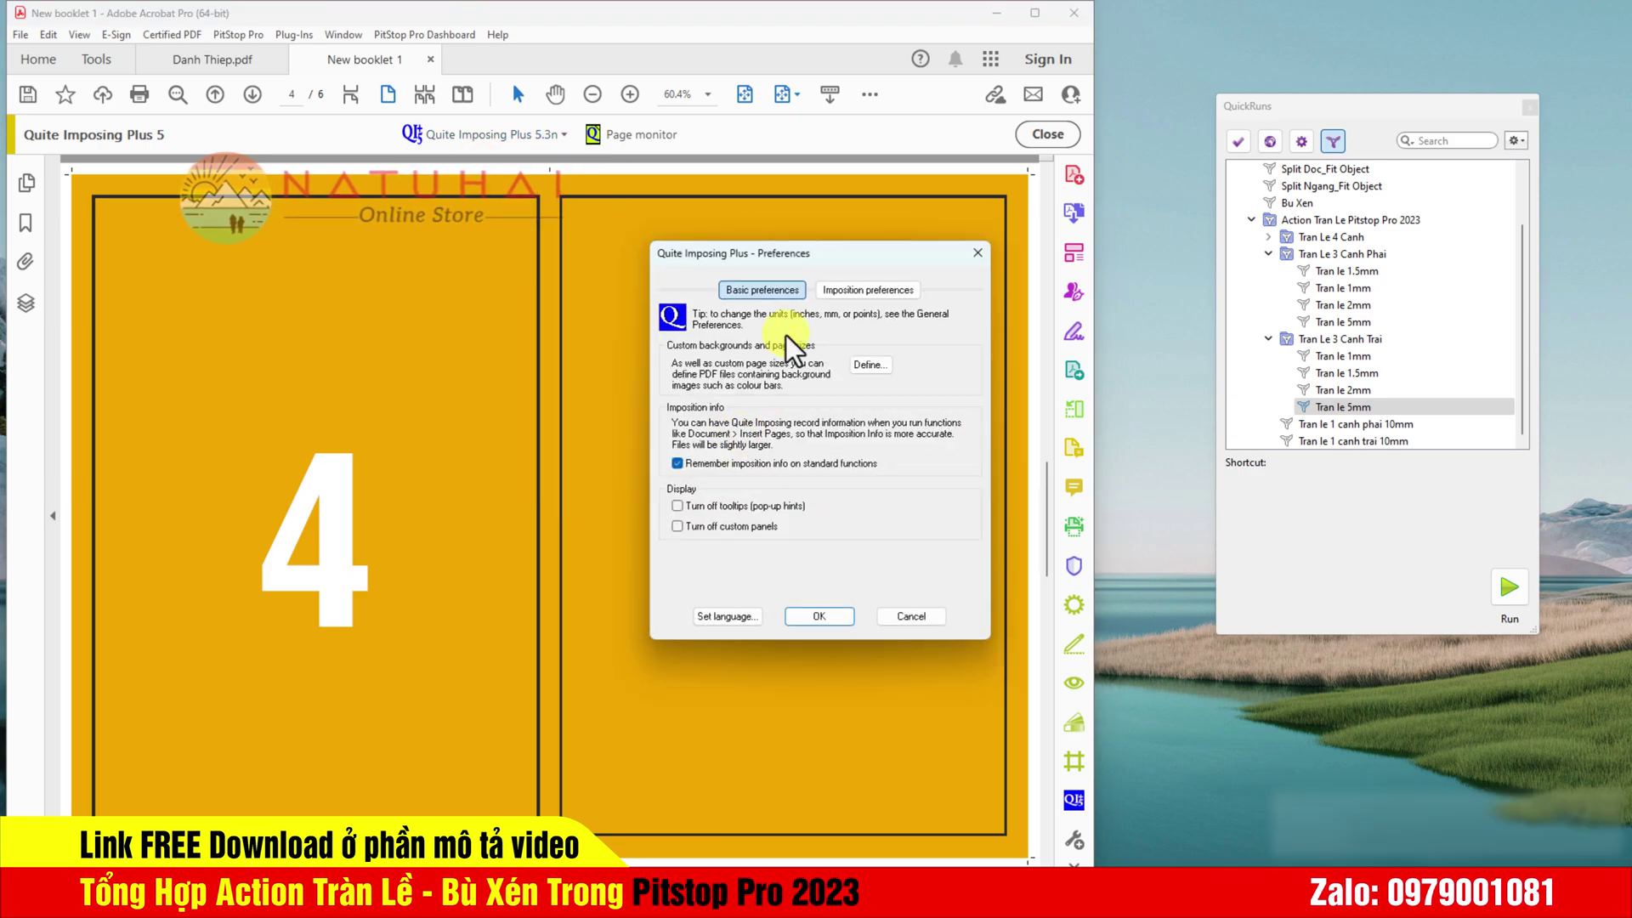
{"action": "left_click", "coordinate": [852, 289]}
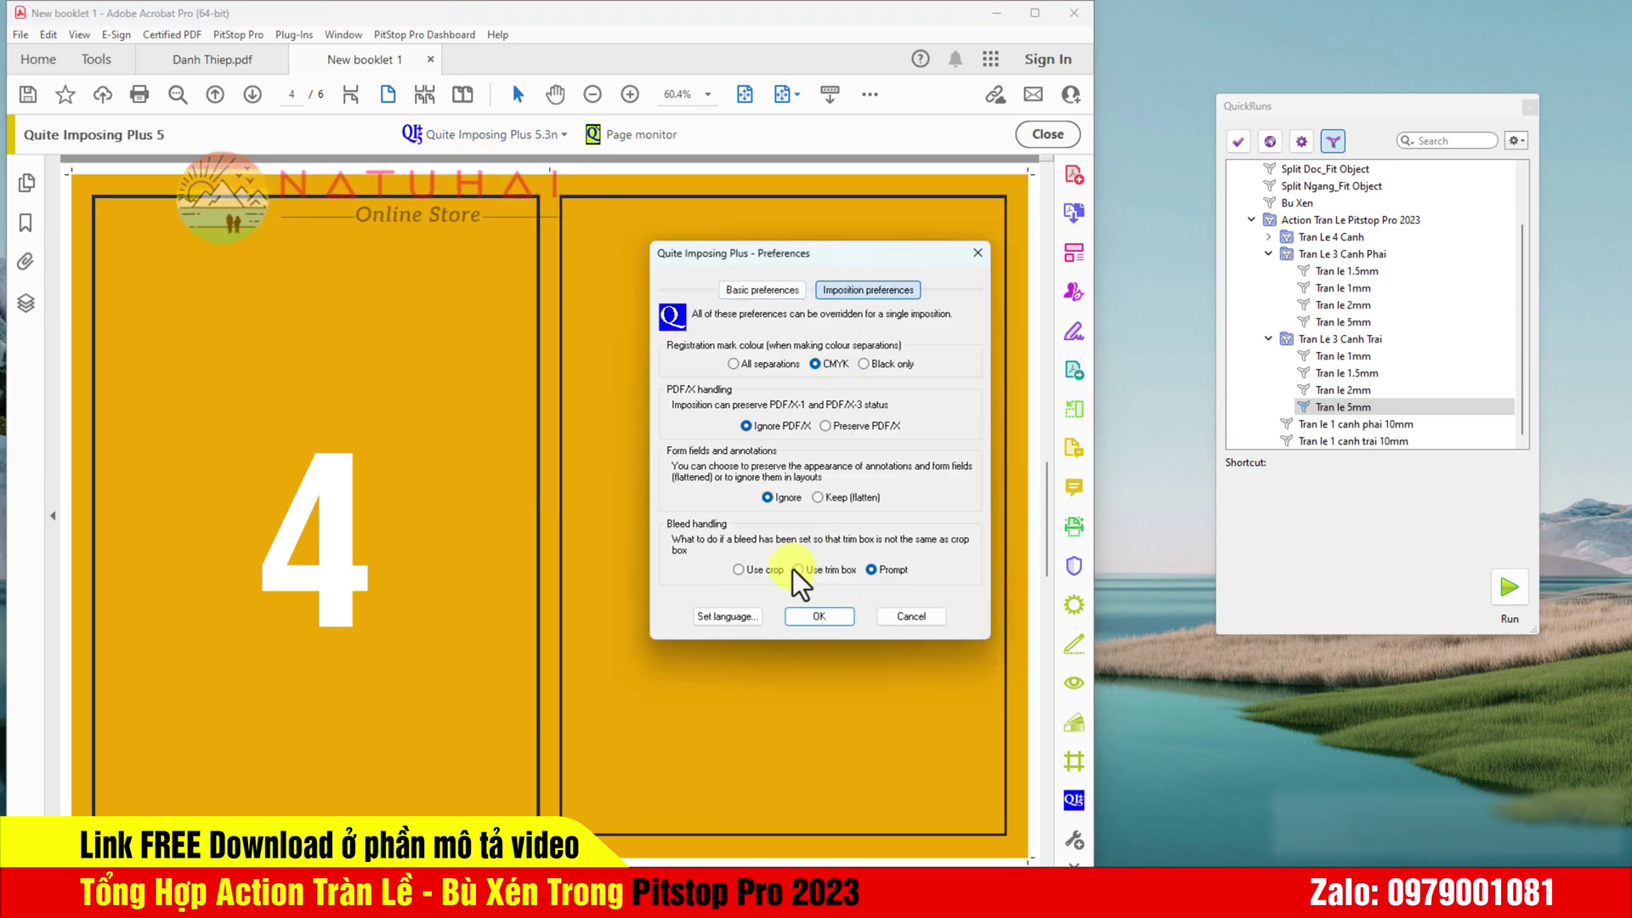
{"action": "left_click", "coordinate": [819, 617]}
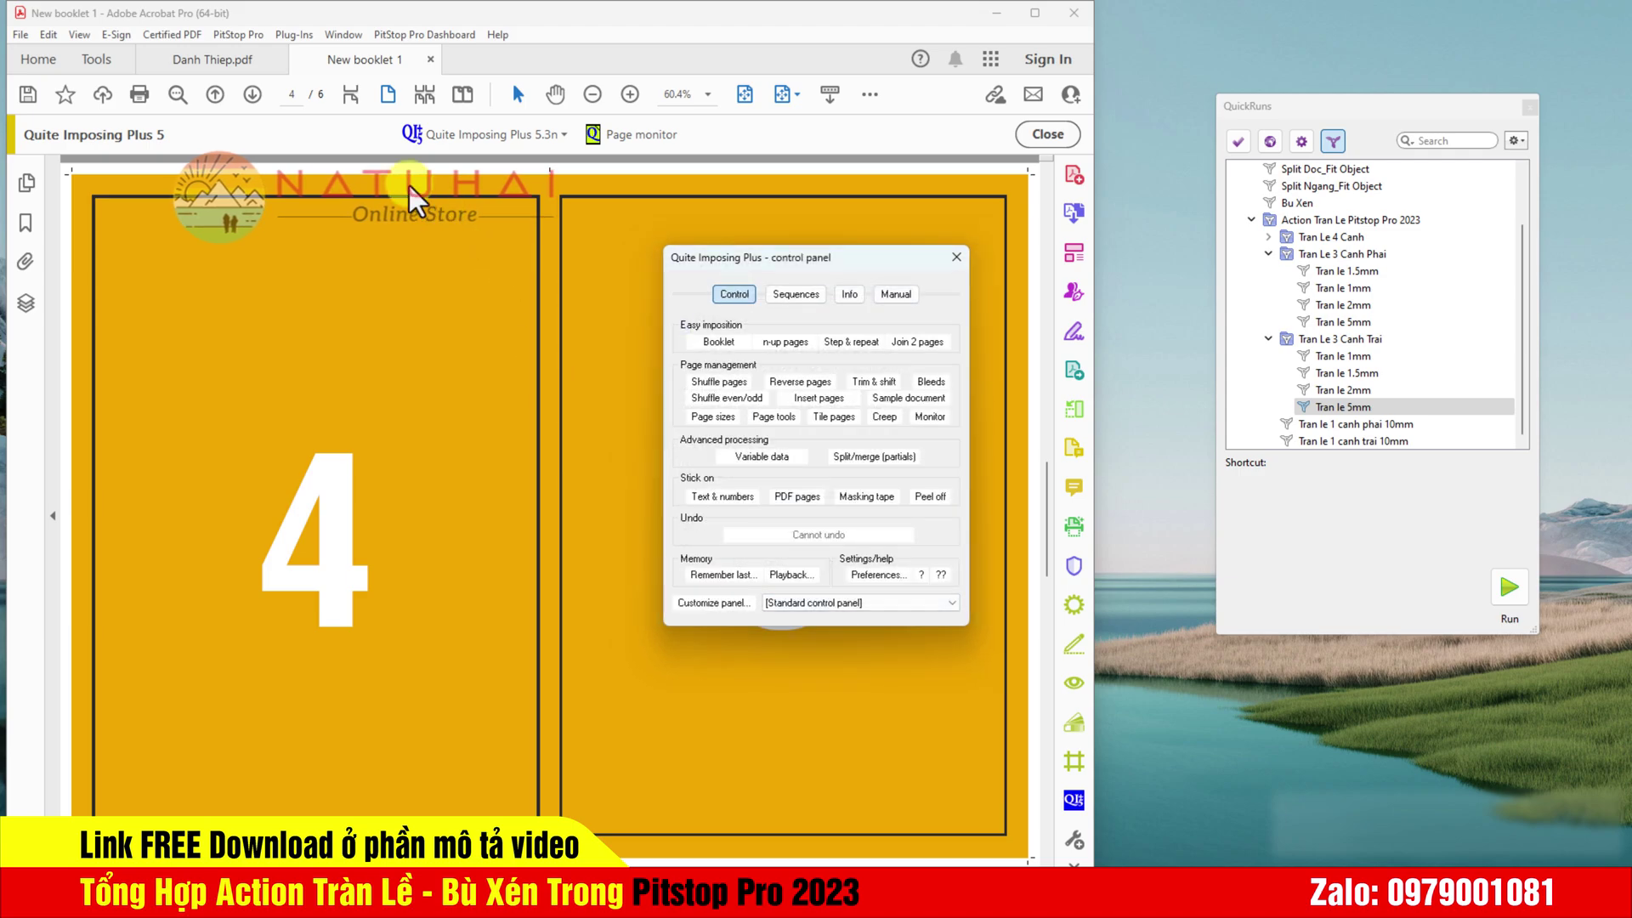
Step: Close New booklet 1 without saving and close Danh Thiep.pdf
{"action": "left_click", "coordinate": [429, 61]}
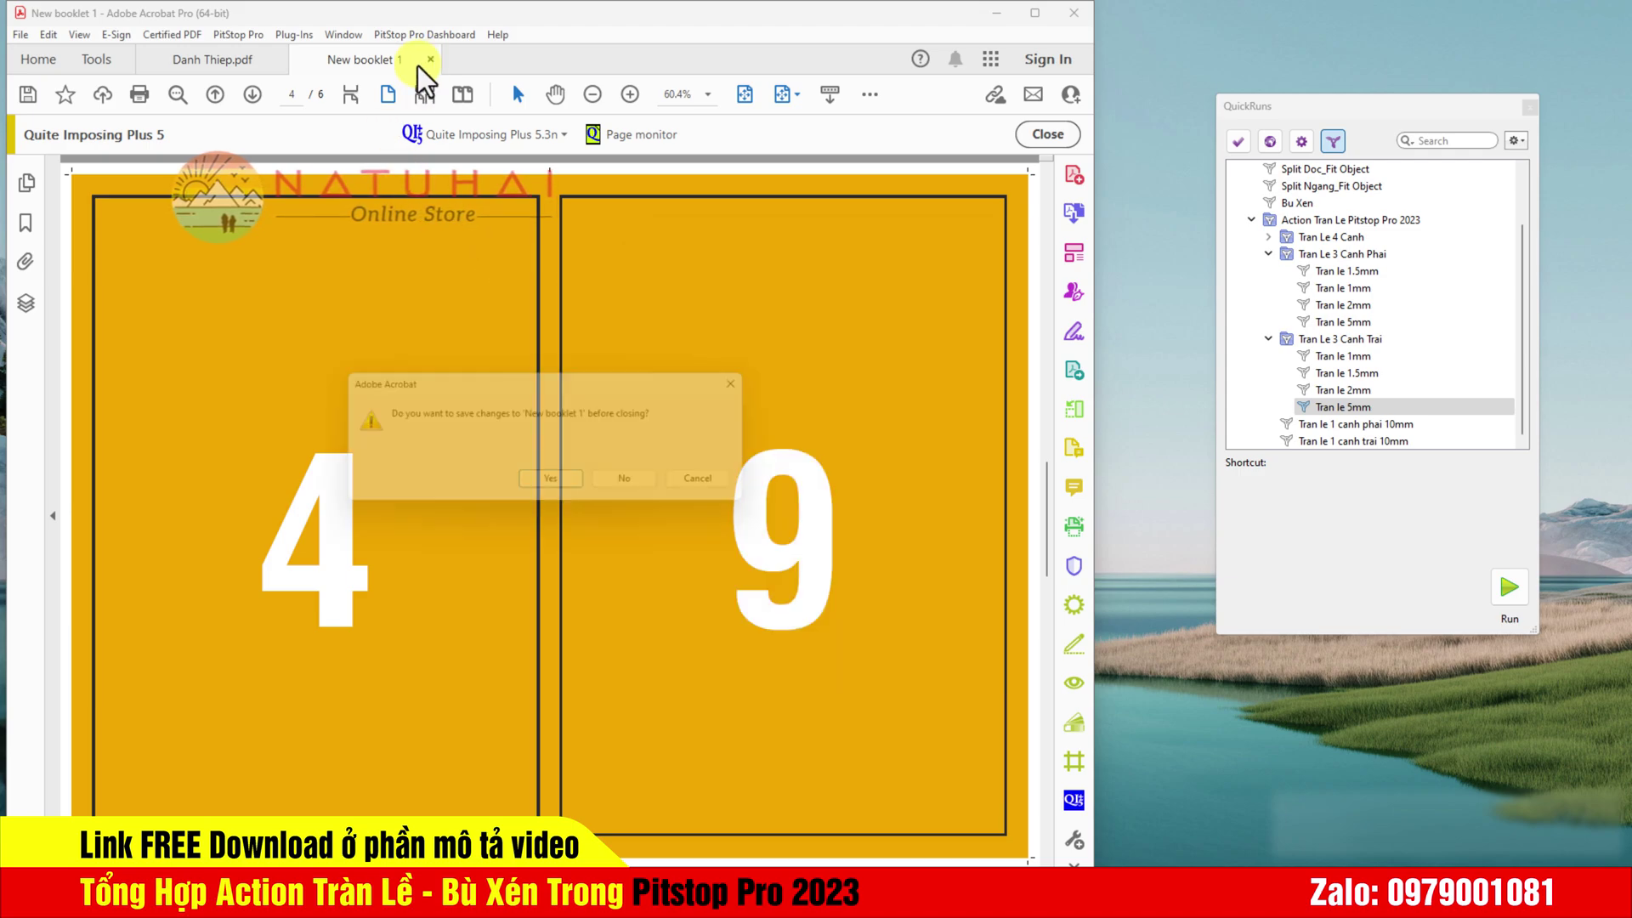
{"action": "left_click", "coordinate": [641, 485]}
{"action": "left_click", "coordinate": [277, 59]}
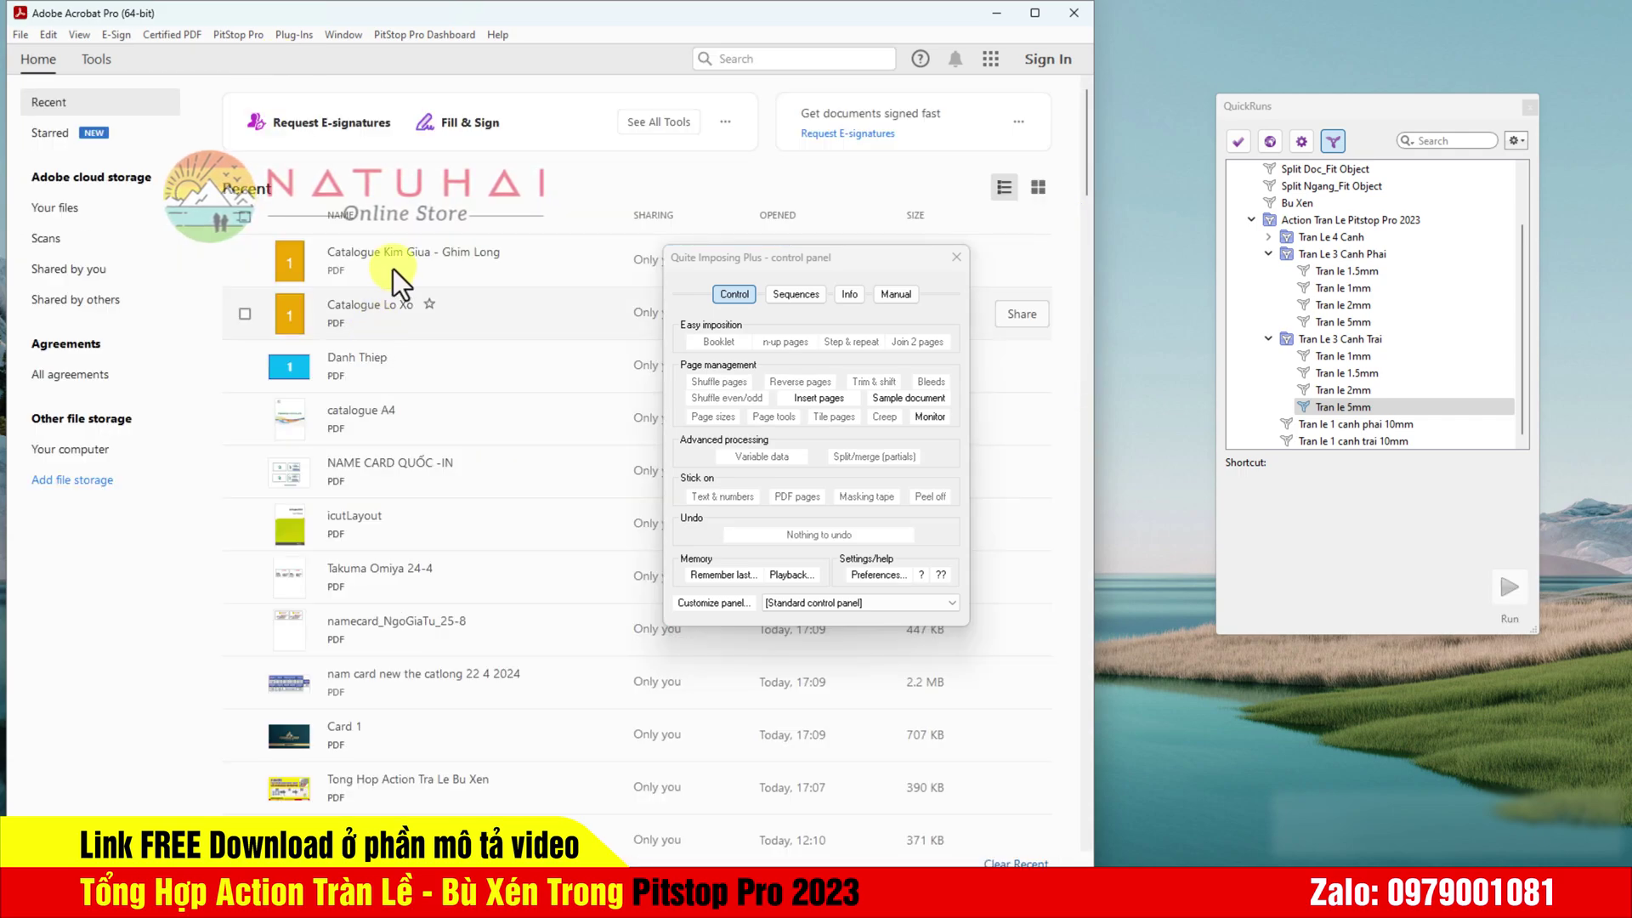
Step: Reopen Catalogue Kim Giua - Ghim Long in two-page view and run the Tran le 5mm QuickRun from Tran Le 3 Canh Trai
{"action": "double_click", "coordinate": [392, 268]}
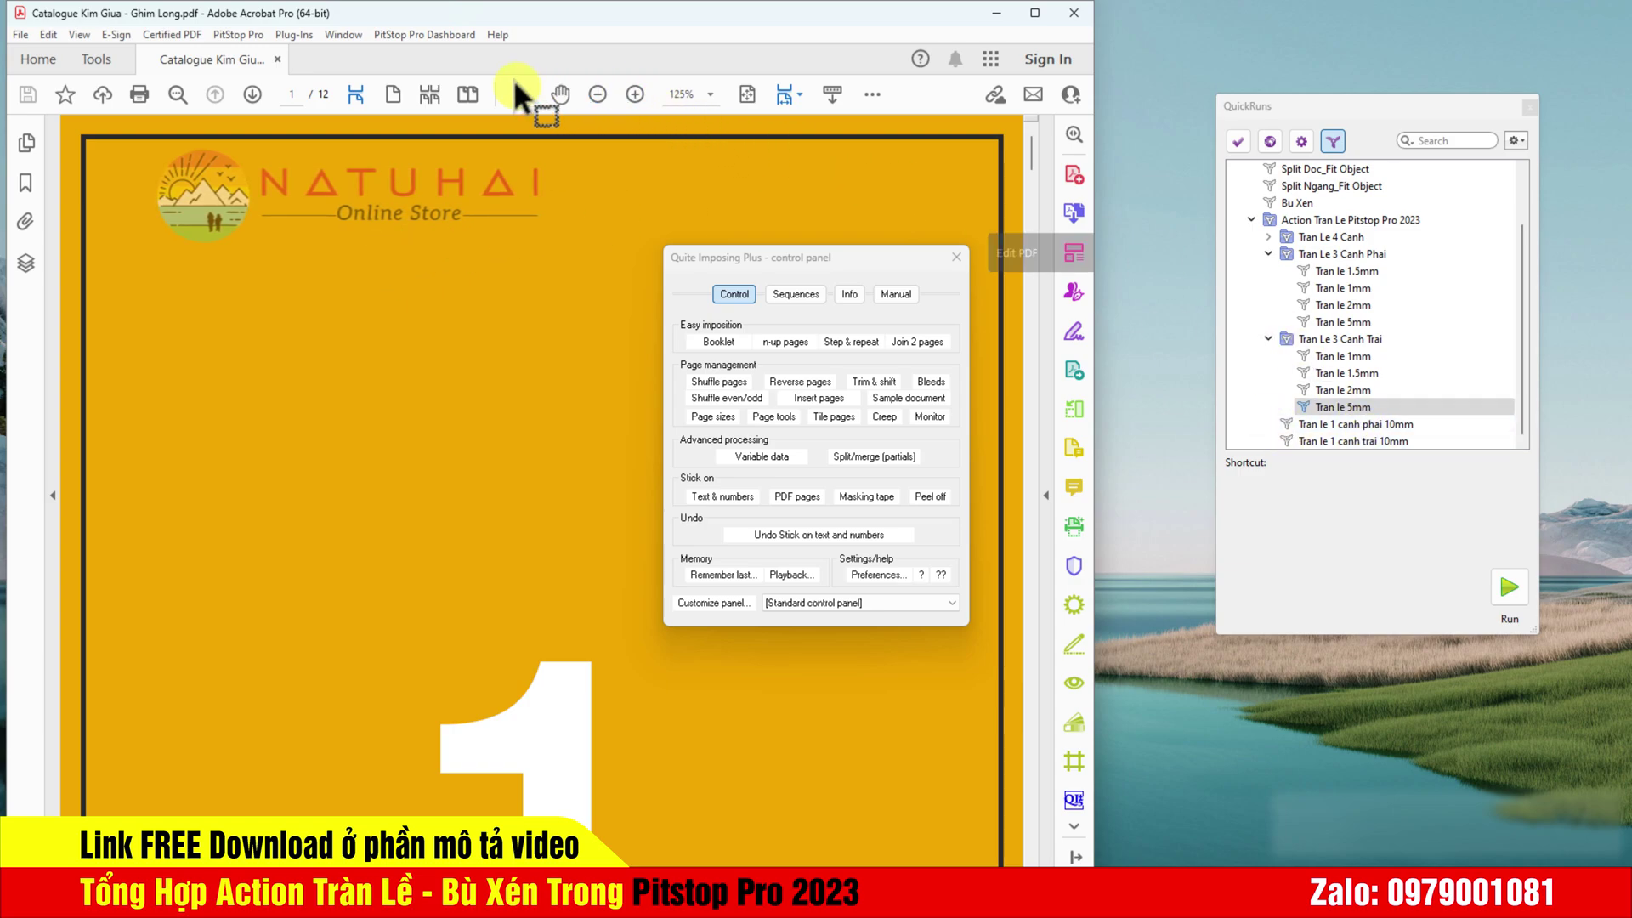
{"action": "left_click", "coordinate": [471, 90]}
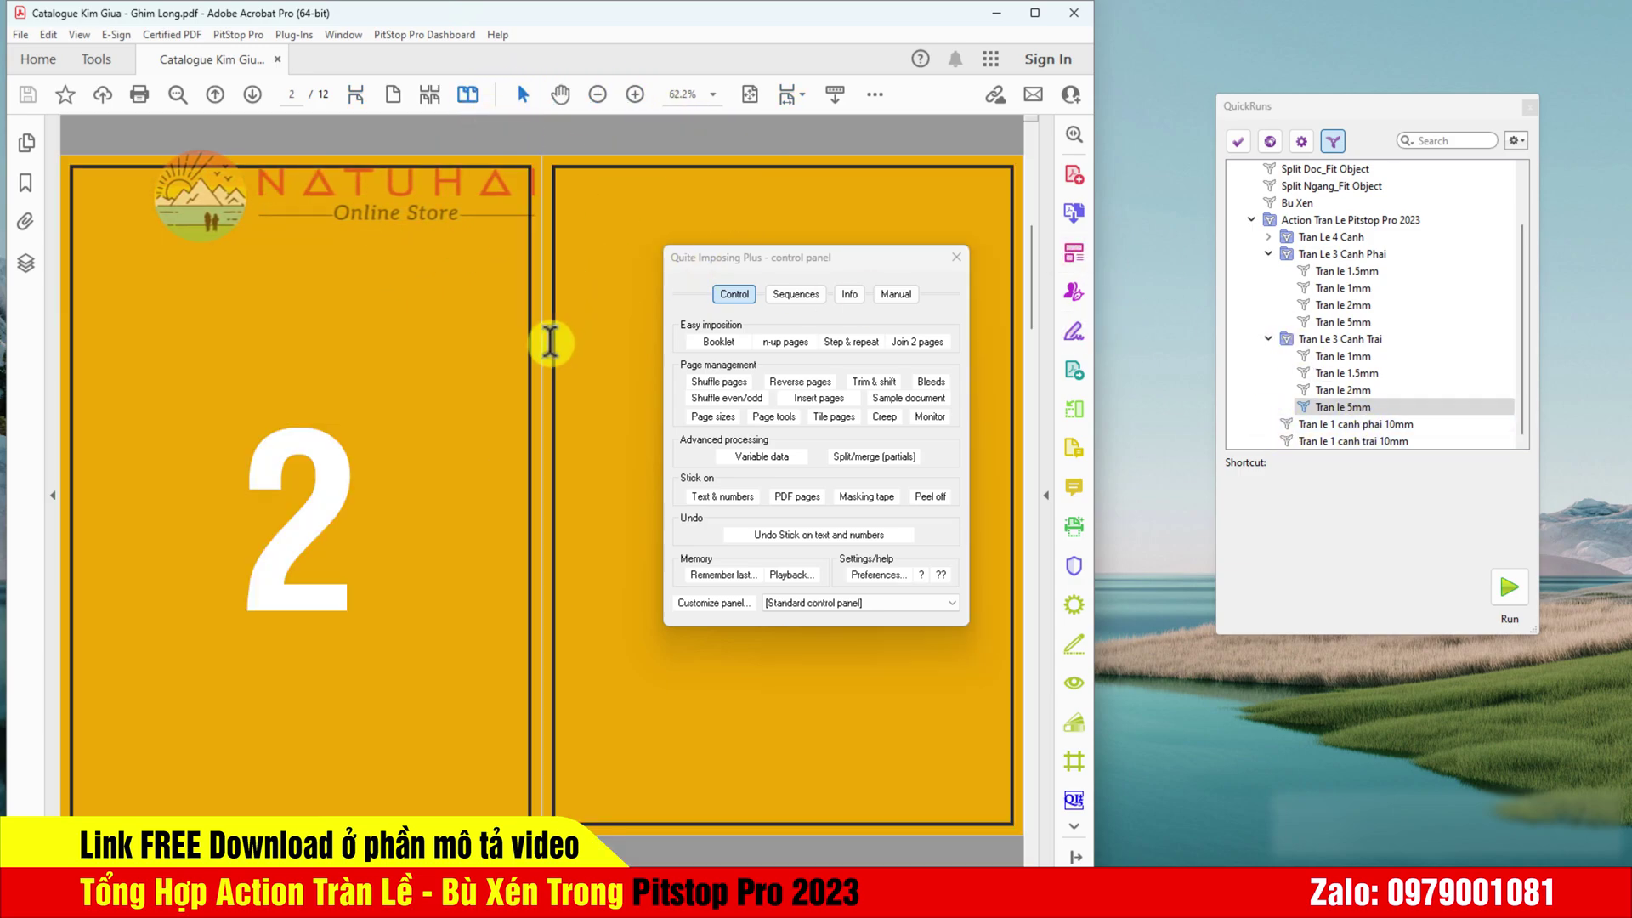
{"action": "left_click", "coordinate": [1509, 588]}
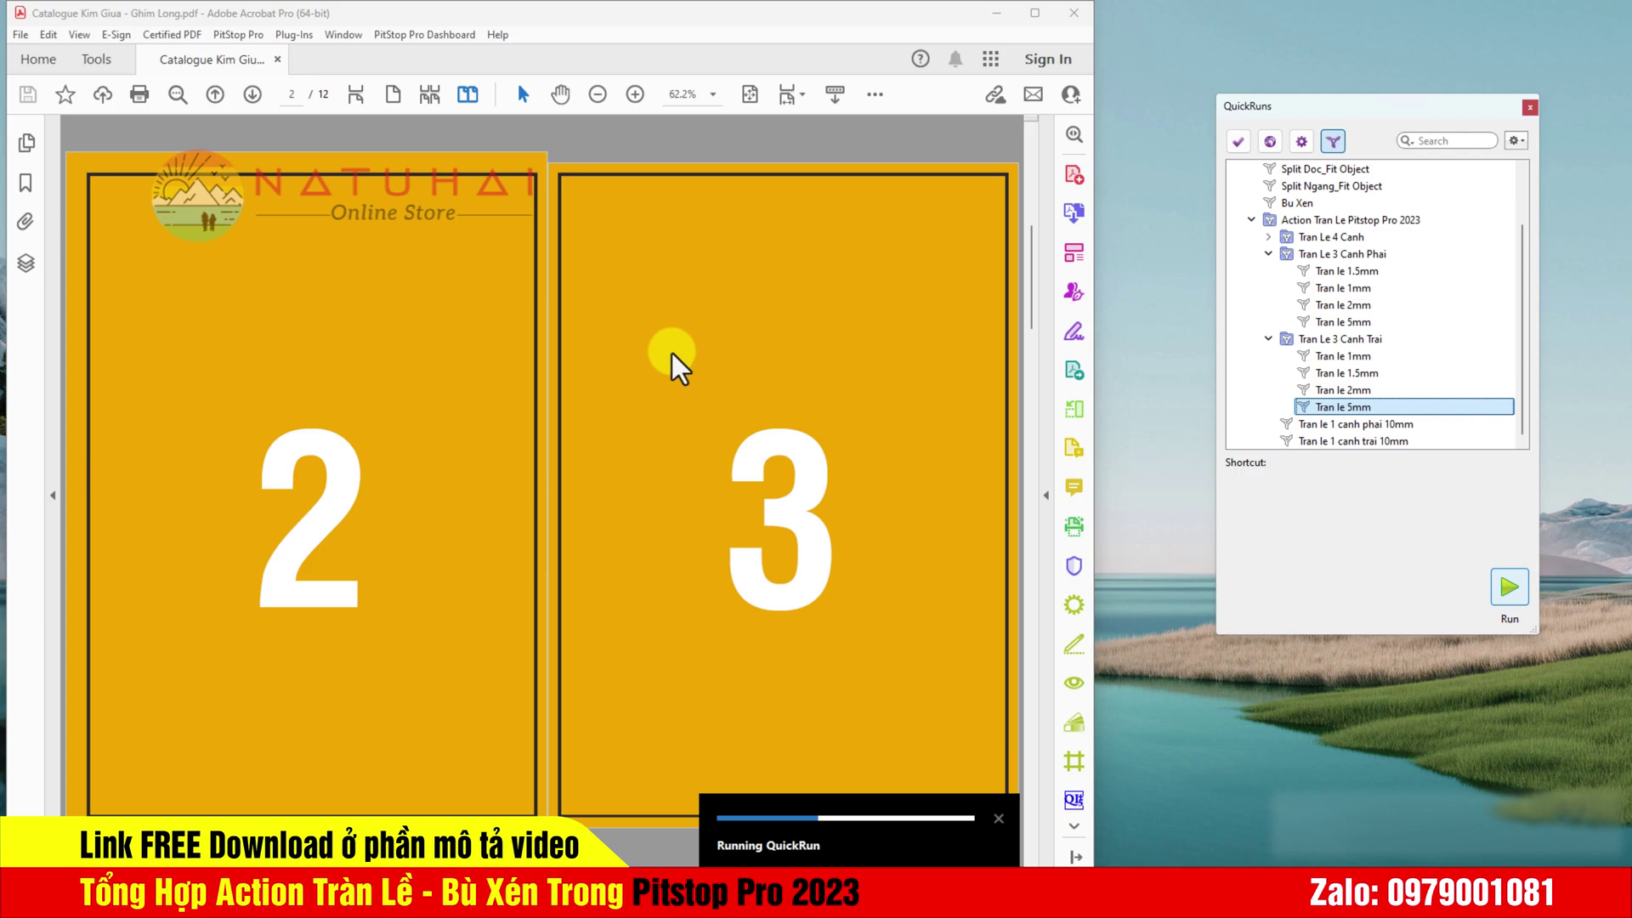
Step: Run the Tran le 5mm QuickRun from Tran Le 3 Canh Phai on the catalogue, accepting the PieceInfo prompt
{"action": "left_click", "coordinate": [1339, 322]}
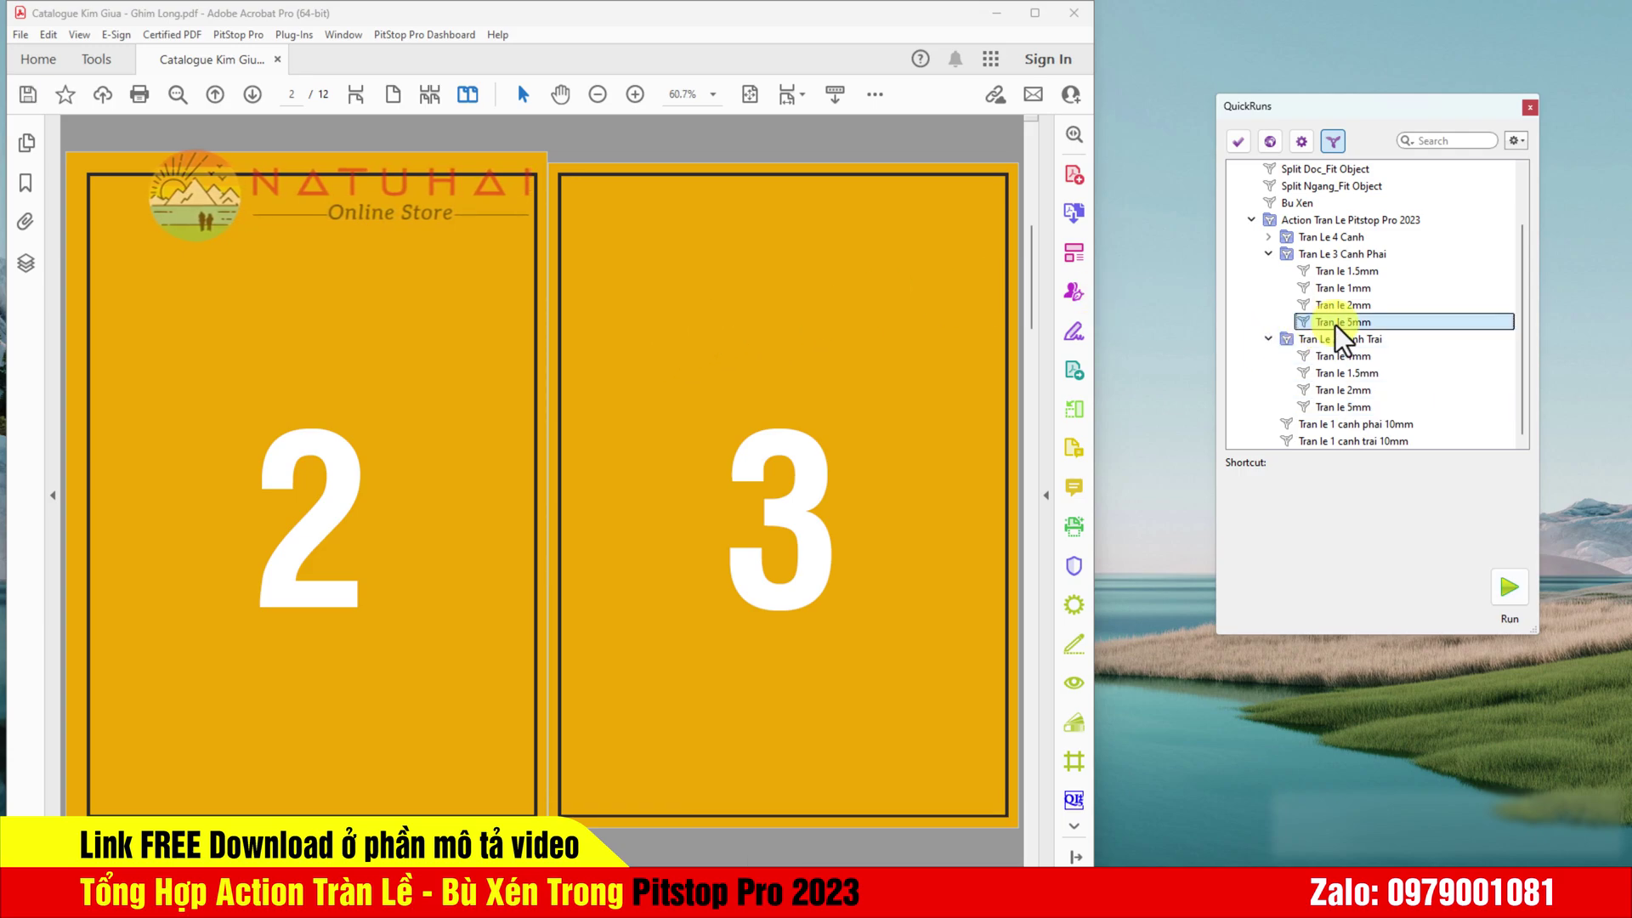
{"action": "left_click", "coordinate": [1510, 588]}
{"action": "left_click", "coordinate": [847, 496]}
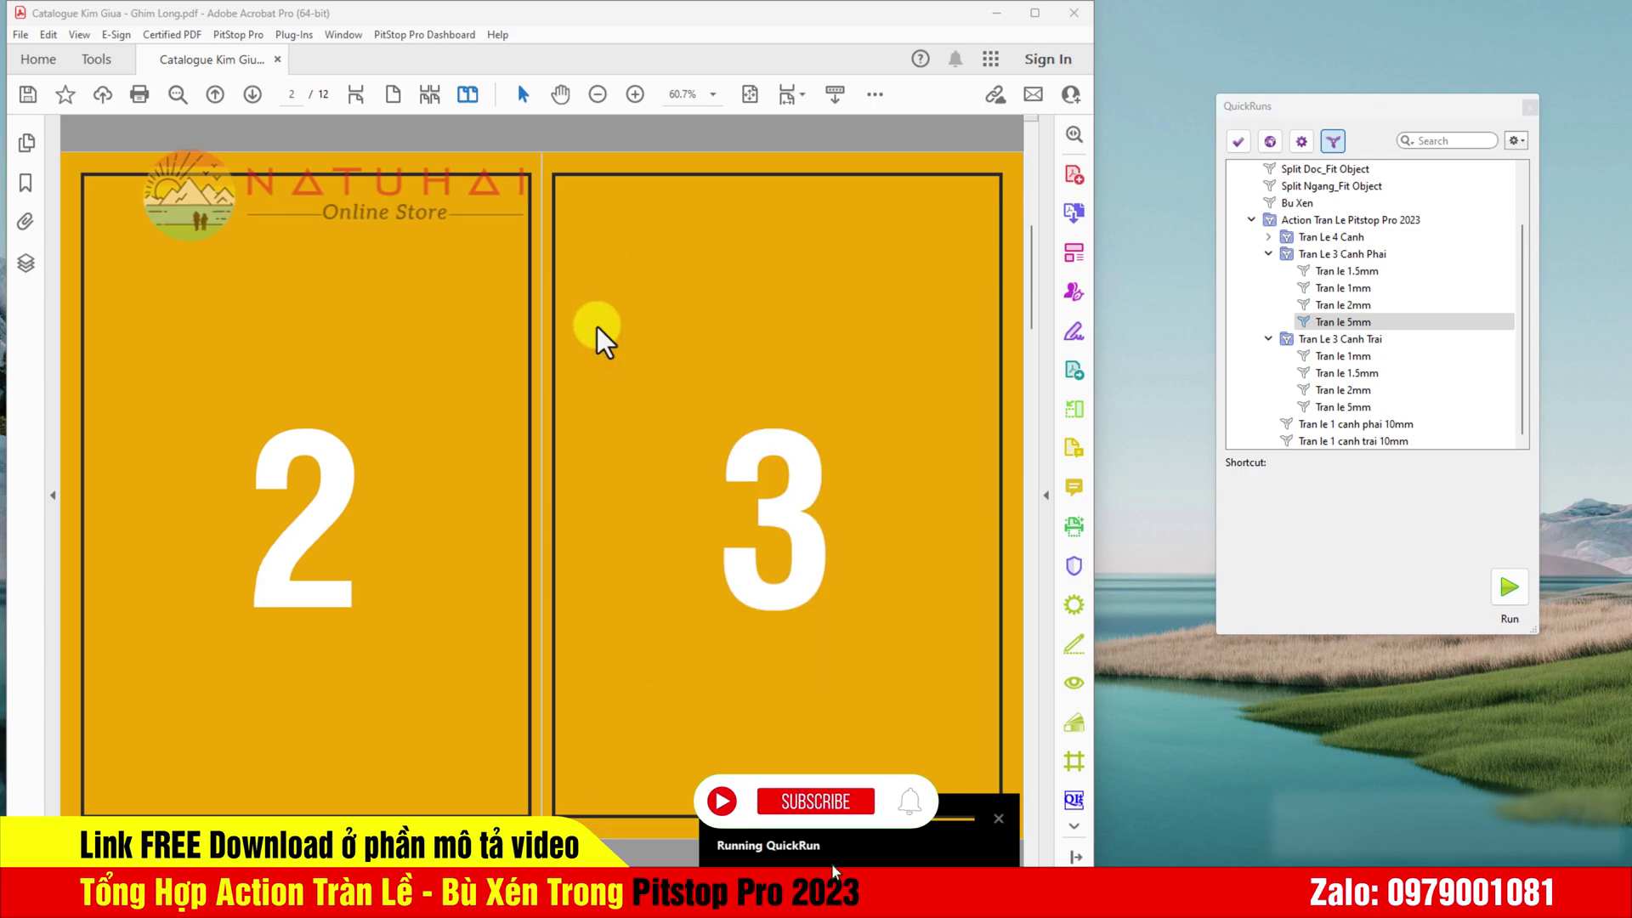
Step: Show the page boxes on the catalogue and check the bleed on the facing pages
{"action": "left_click", "coordinate": [875, 94]}
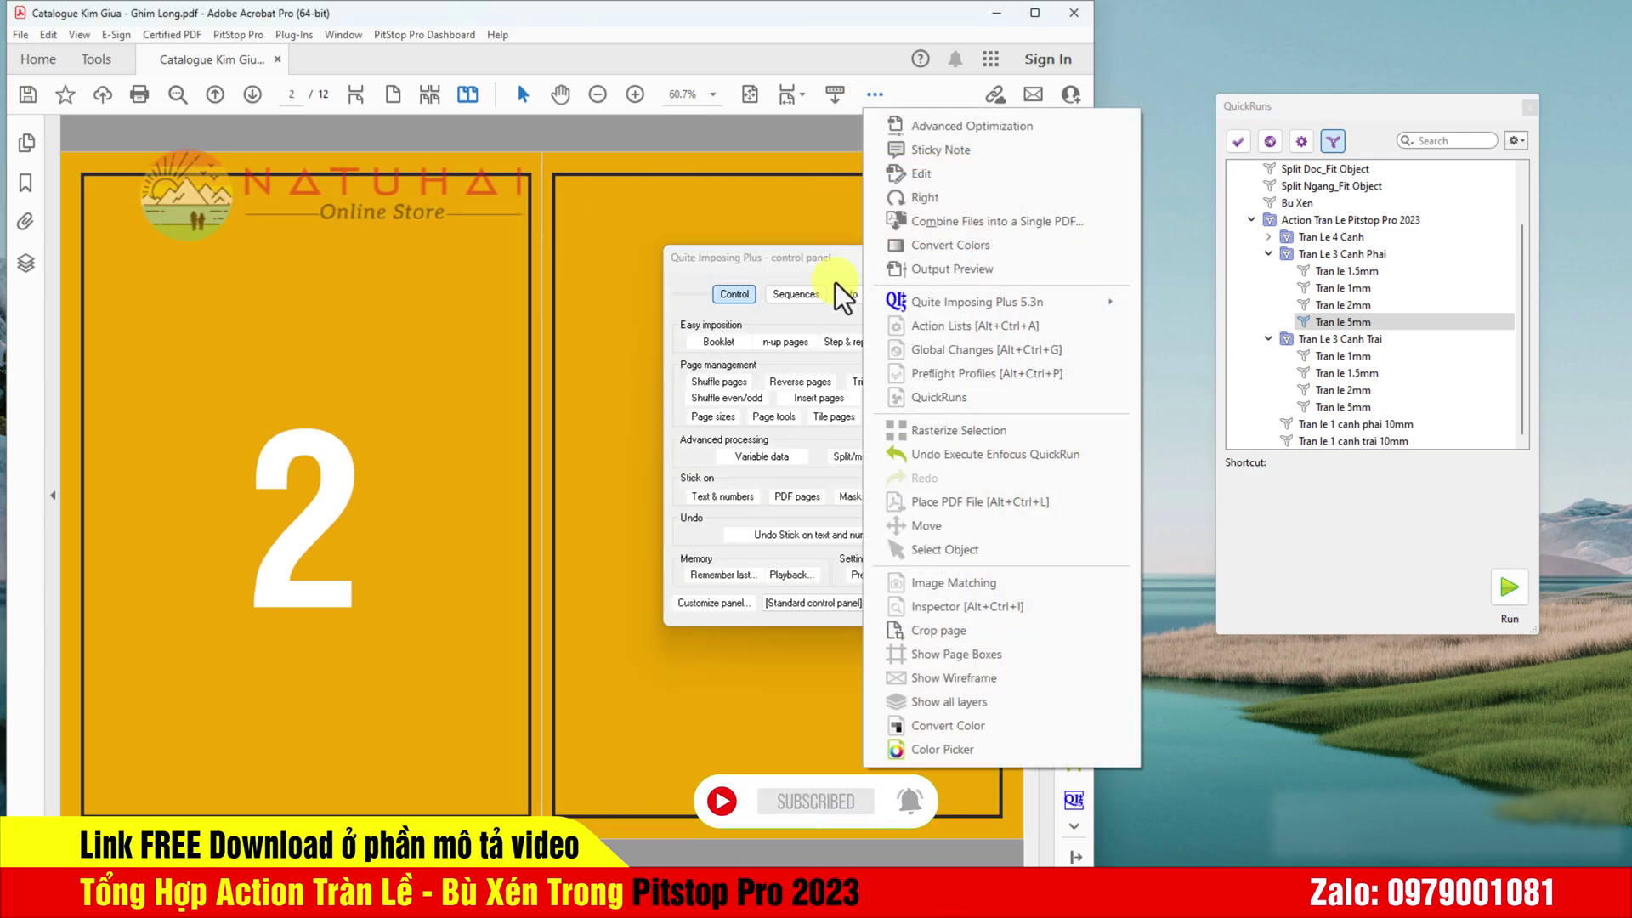
{"action": "left_click", "coordinate": [926, 665]}
{"action": "scroll", "coordinate": [580, 559], "scroll_direction": "down", "scroll_amount": 1}
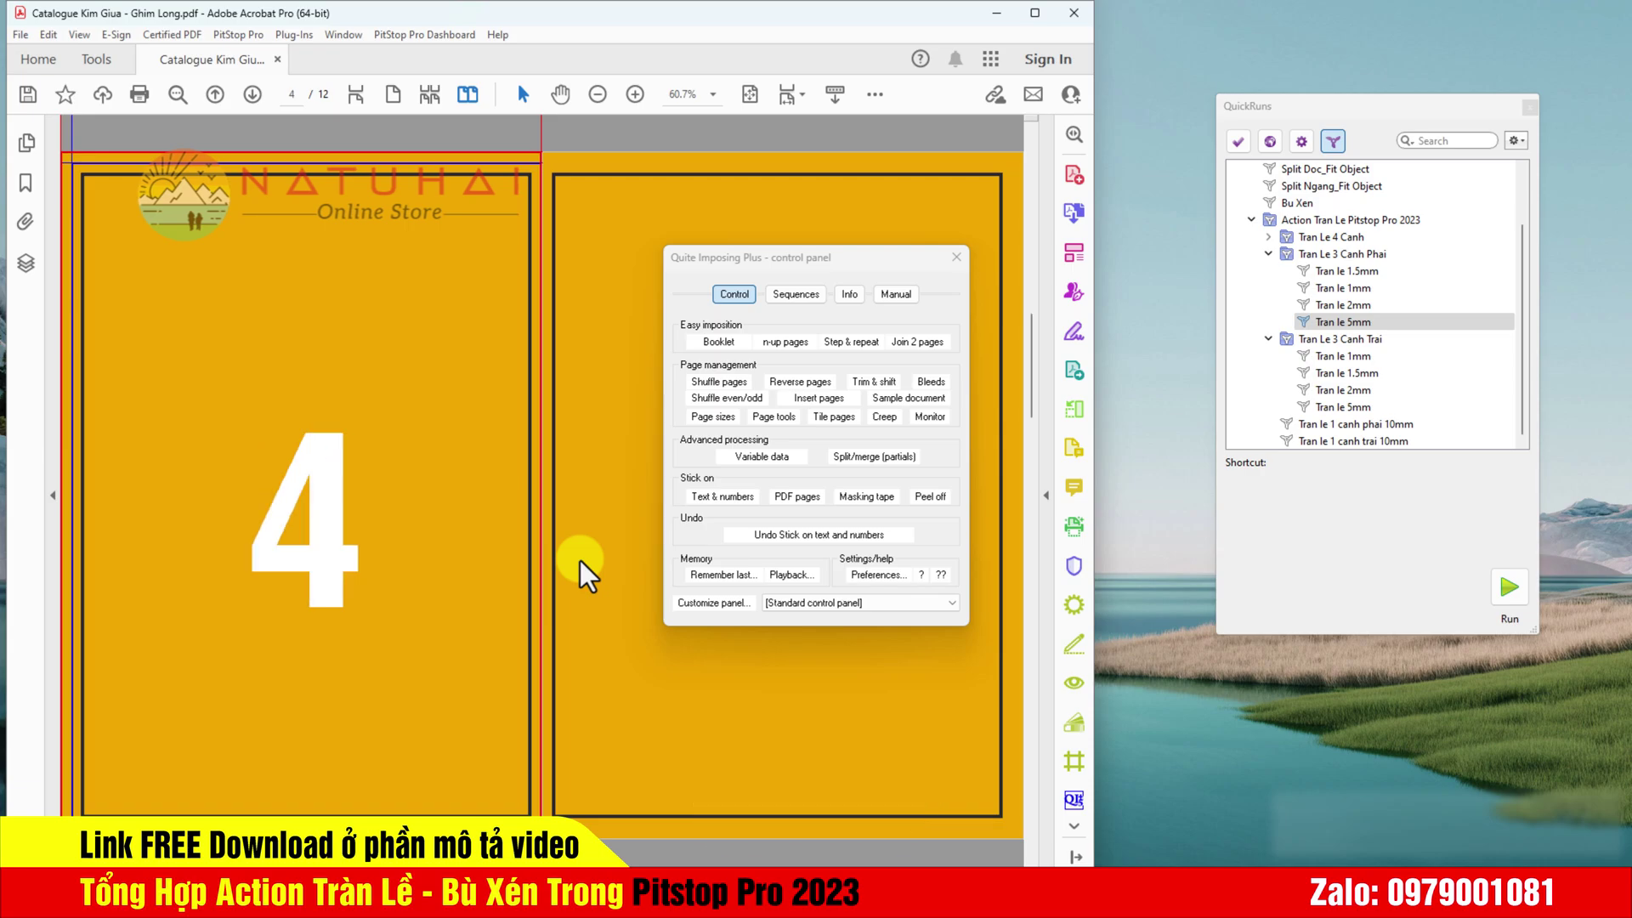
{"action": "scroll", "coordinate": [579, 559], "scroll_direction": "up", "scroll_amount": 1}
{"action": "scroll", "coordinate": [580, 559], "scroll_direction": "down", "scroll_amount": 1}
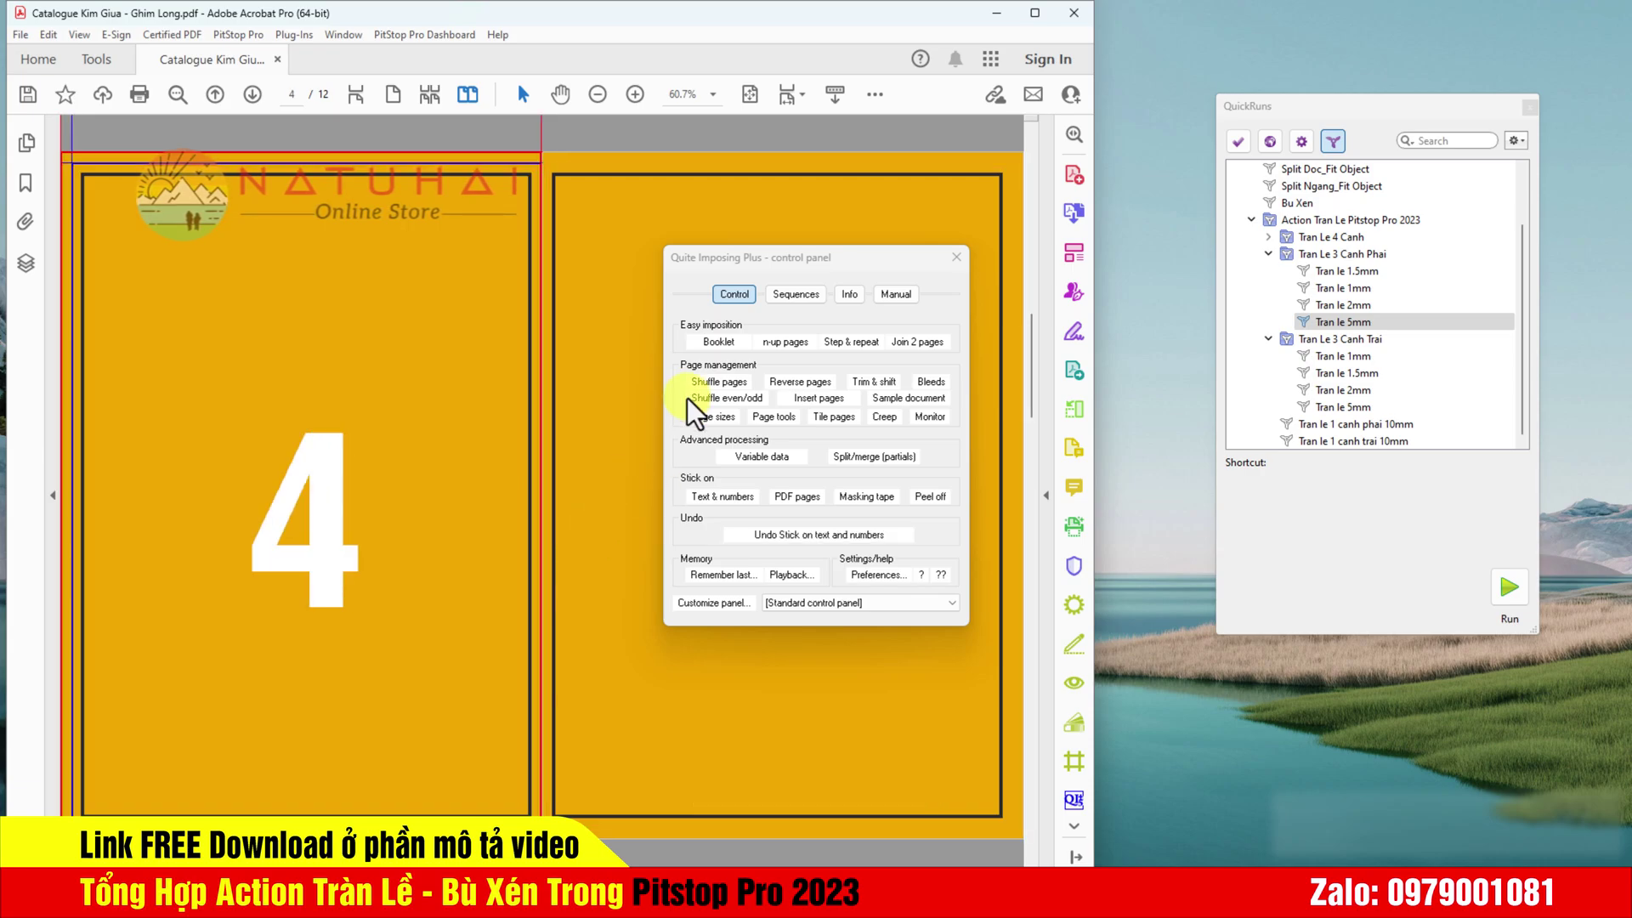
Step: Create a booklet from the catalogue at 100% scale with pages pulled towards the sheet centre, and check its spreads
{"action": "left_click", "coordinate": [700, 345]}
{"action": "left_click", "coordinate": [817, 558]}
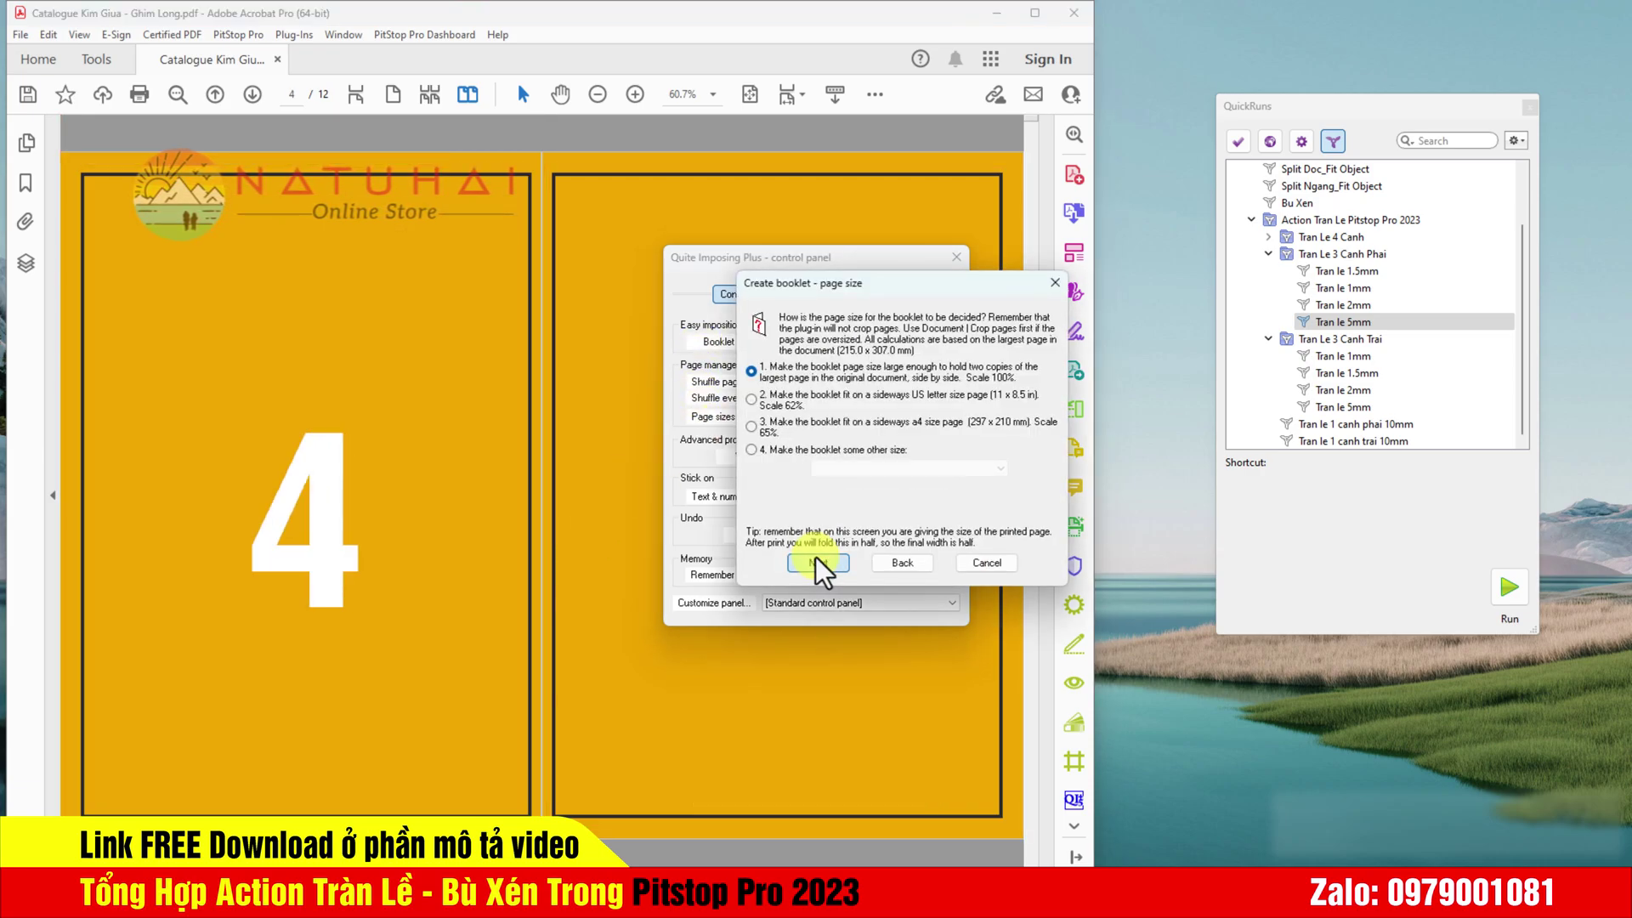
{"action": "left_click", "coordinate": [814, 558]}
{"action": "left_click", "coordinate": [814, 557]}
{"action": "left_click", "coordinate": [815, 558]}
{"action": "left_click", "coordinate": [814, 558]}
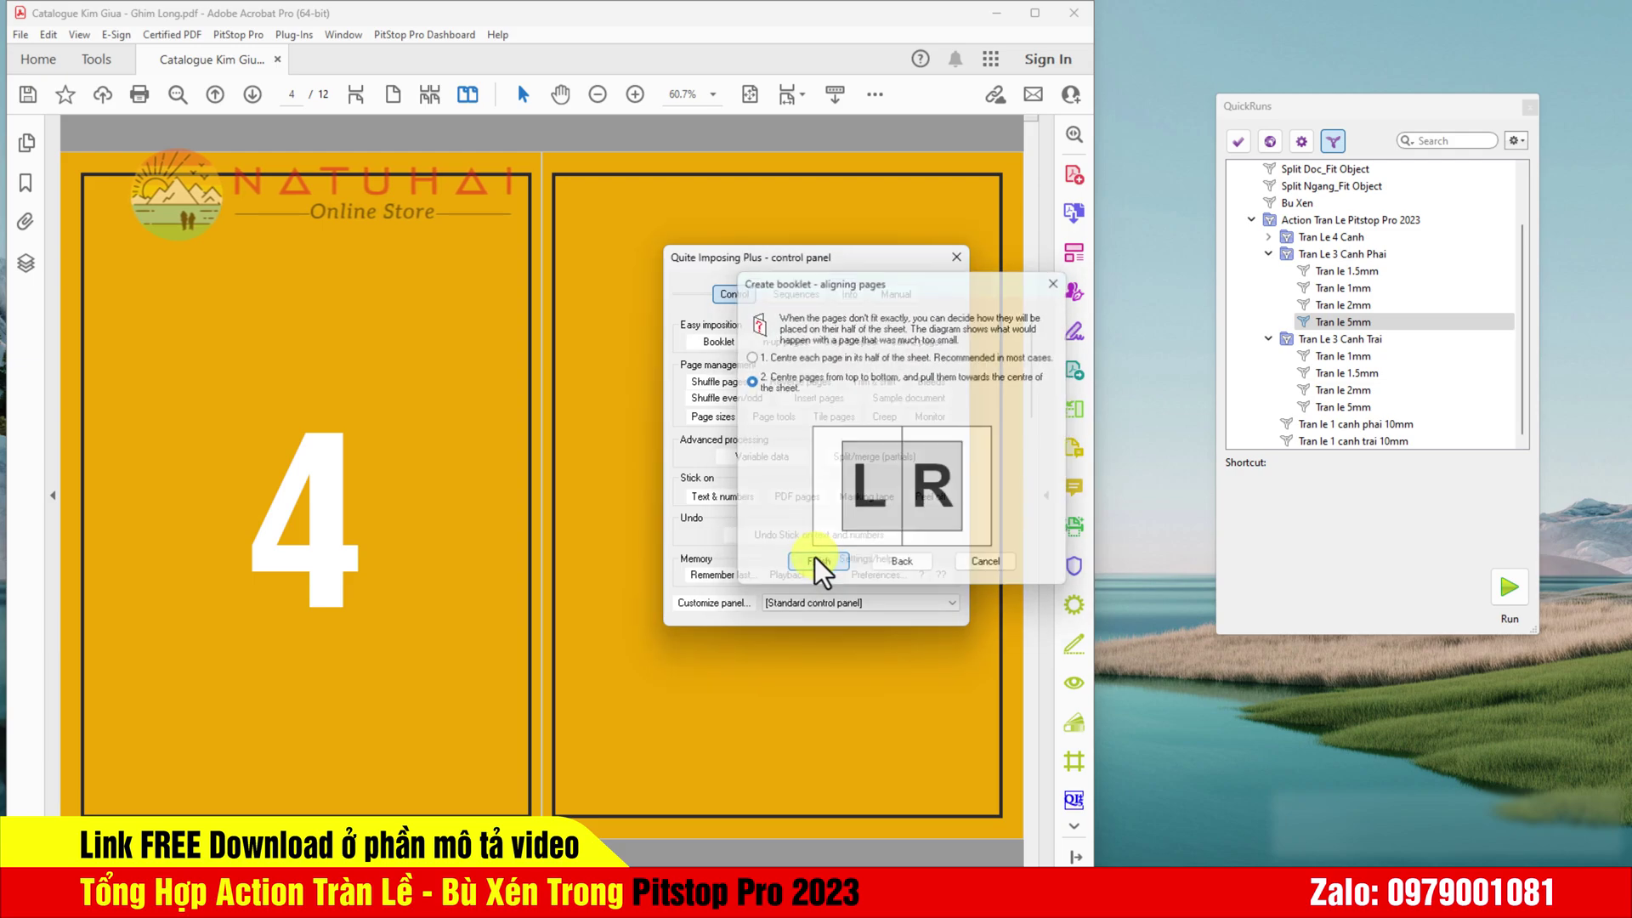
{"action": "left_click", "coordinate": [598, 489]}
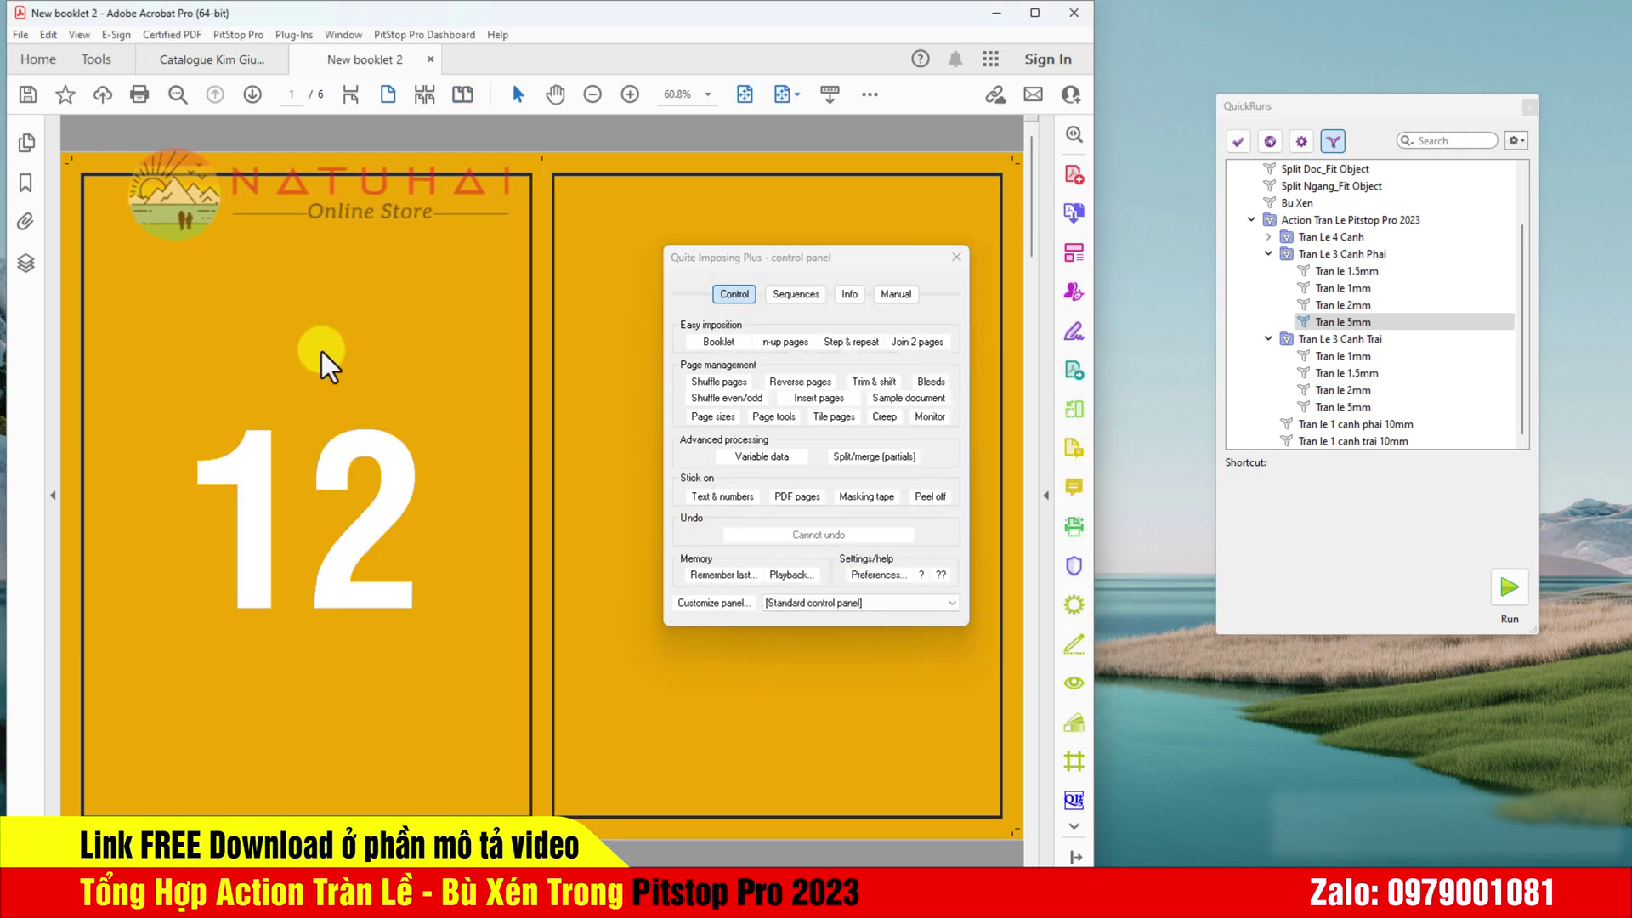
{"action": "scroll", "coordinate": [302, 374], "scroll_direction": "down", "scroll_amount": 10}
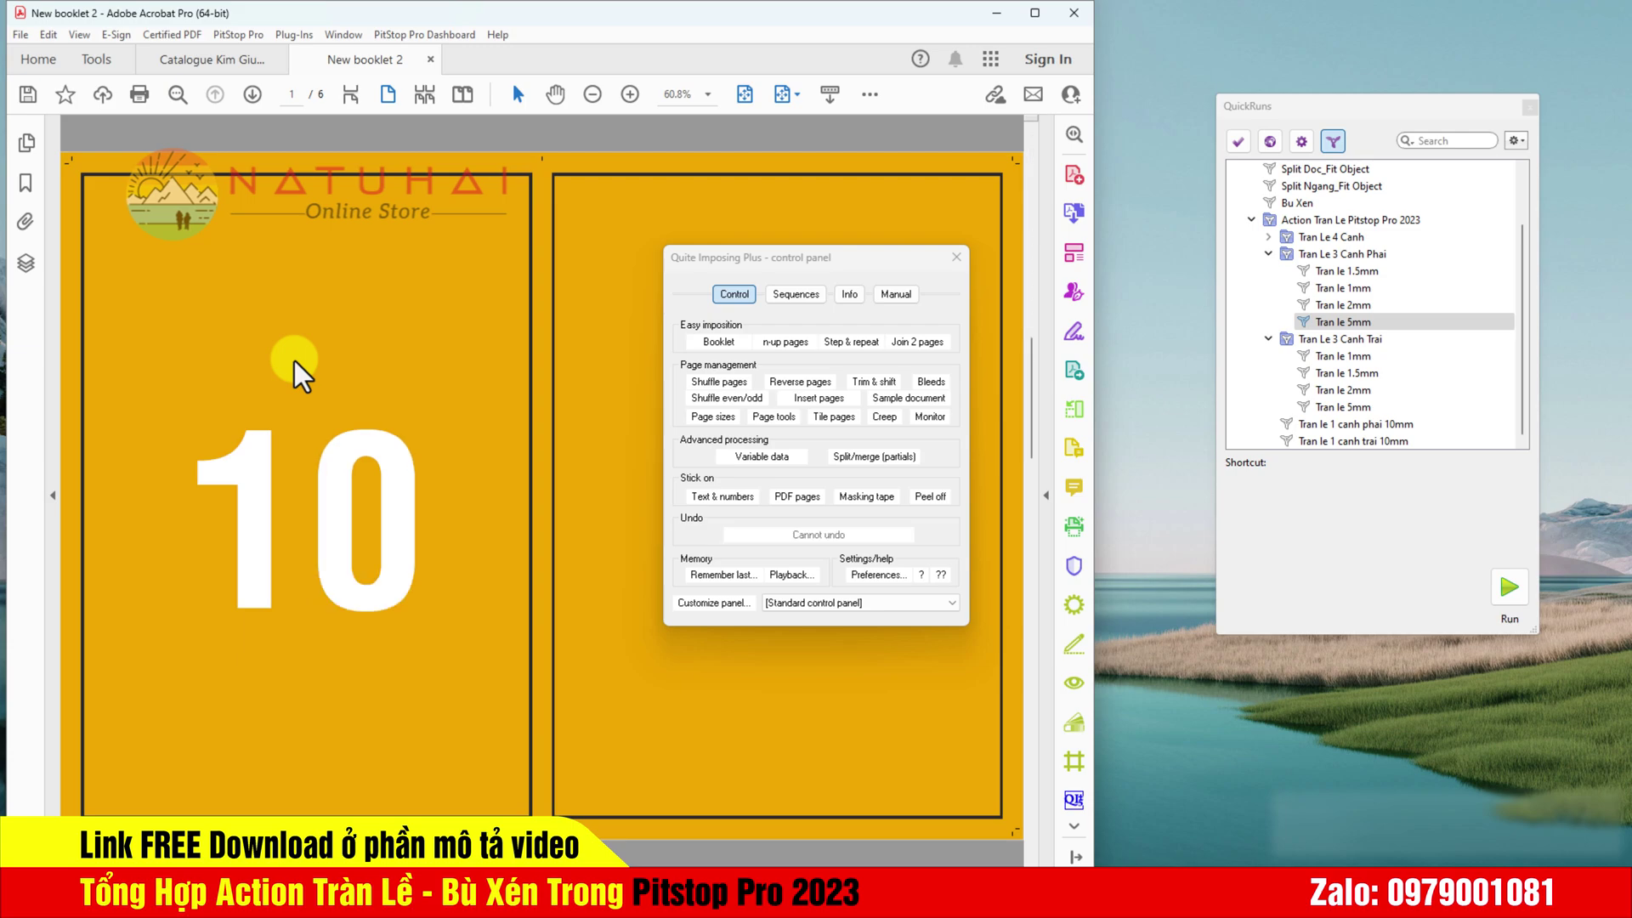
{"action": "scroll", "coordinate": [295, 364], "scroll_direction": "up", "scroll_amount": 10}
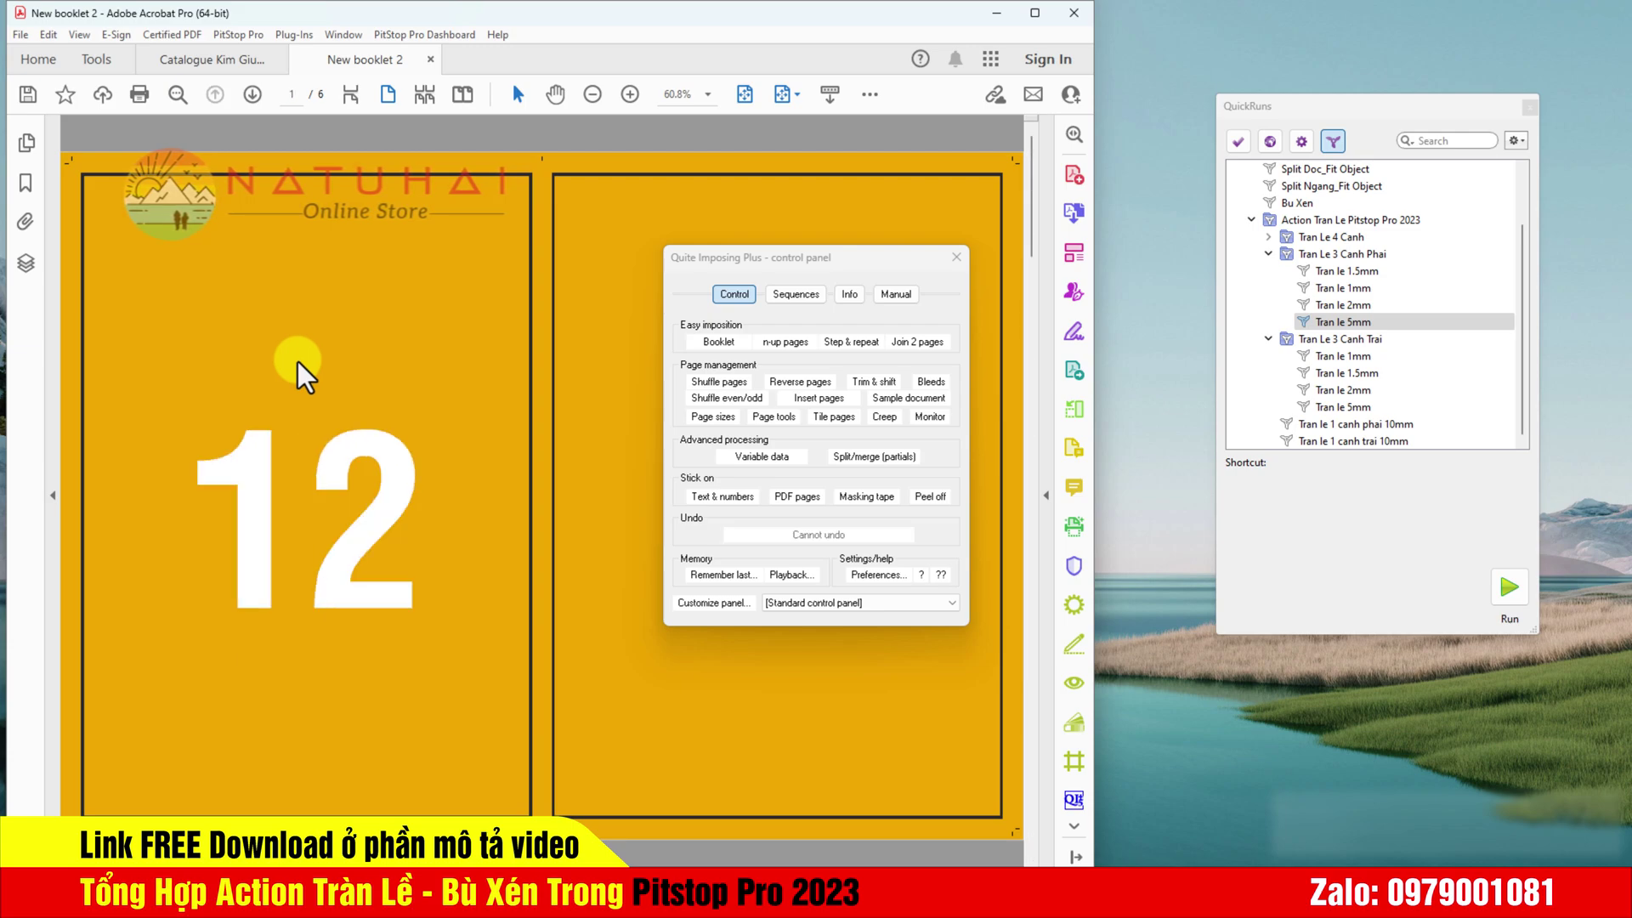
Step: Close New booklet 2 and Catalogue Kim Giua - Ghim Long.pdf without saving
{"action": "left_click", "coordinate": [430, 59]}
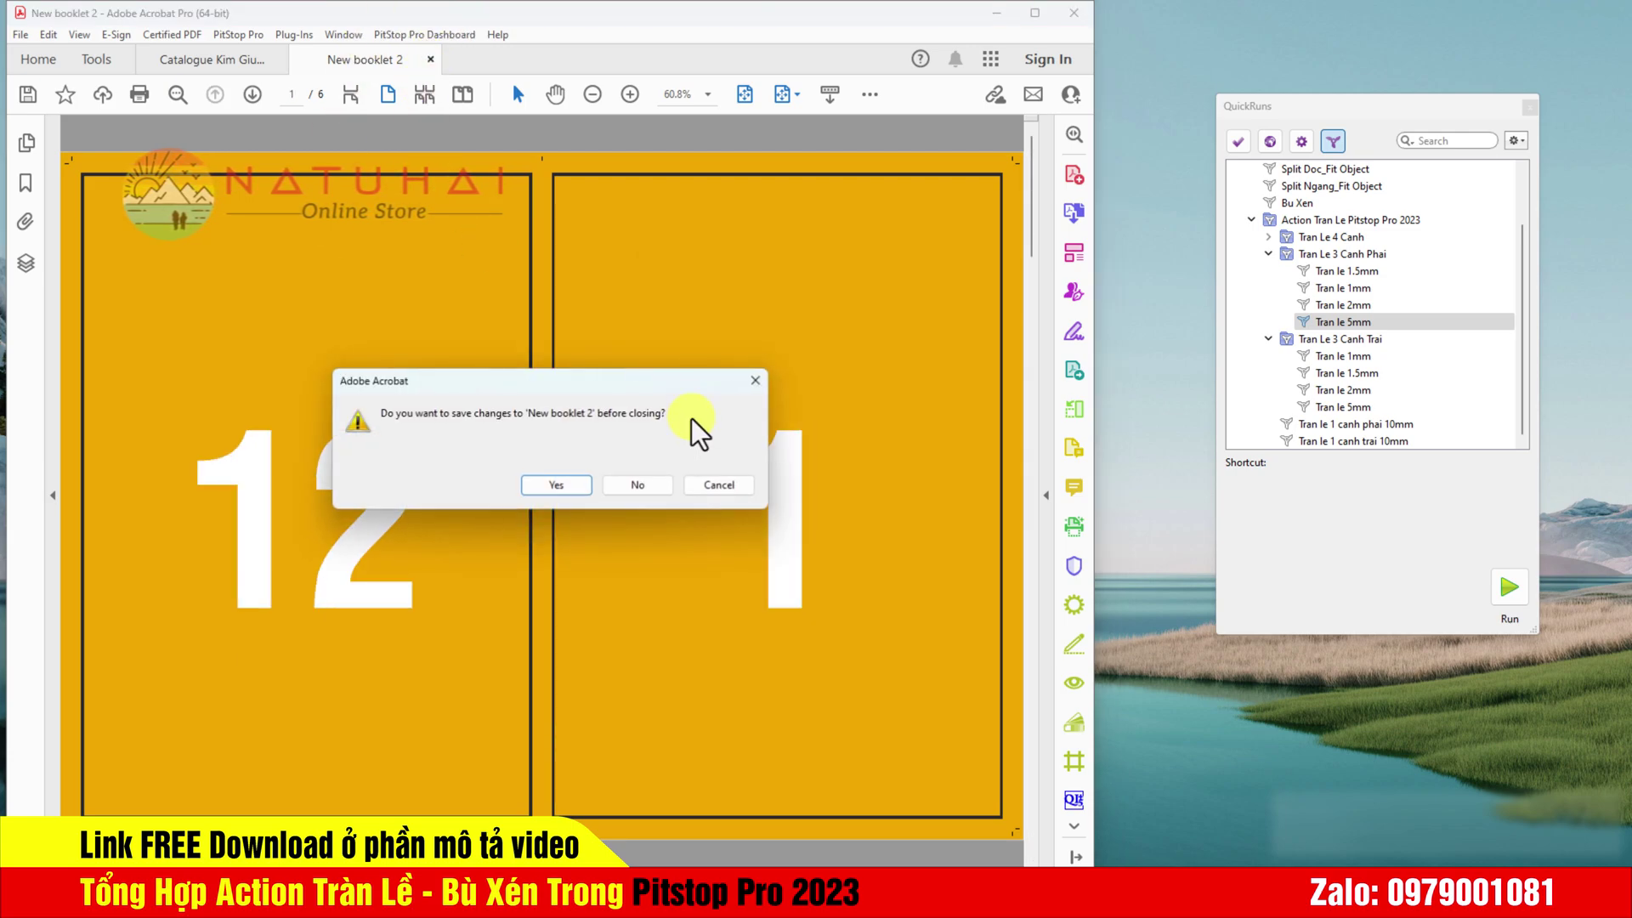
{"action": "left_click", "coordinate": [633, 483]}
{"action": "left_click", "coordinate": [278, 60]}
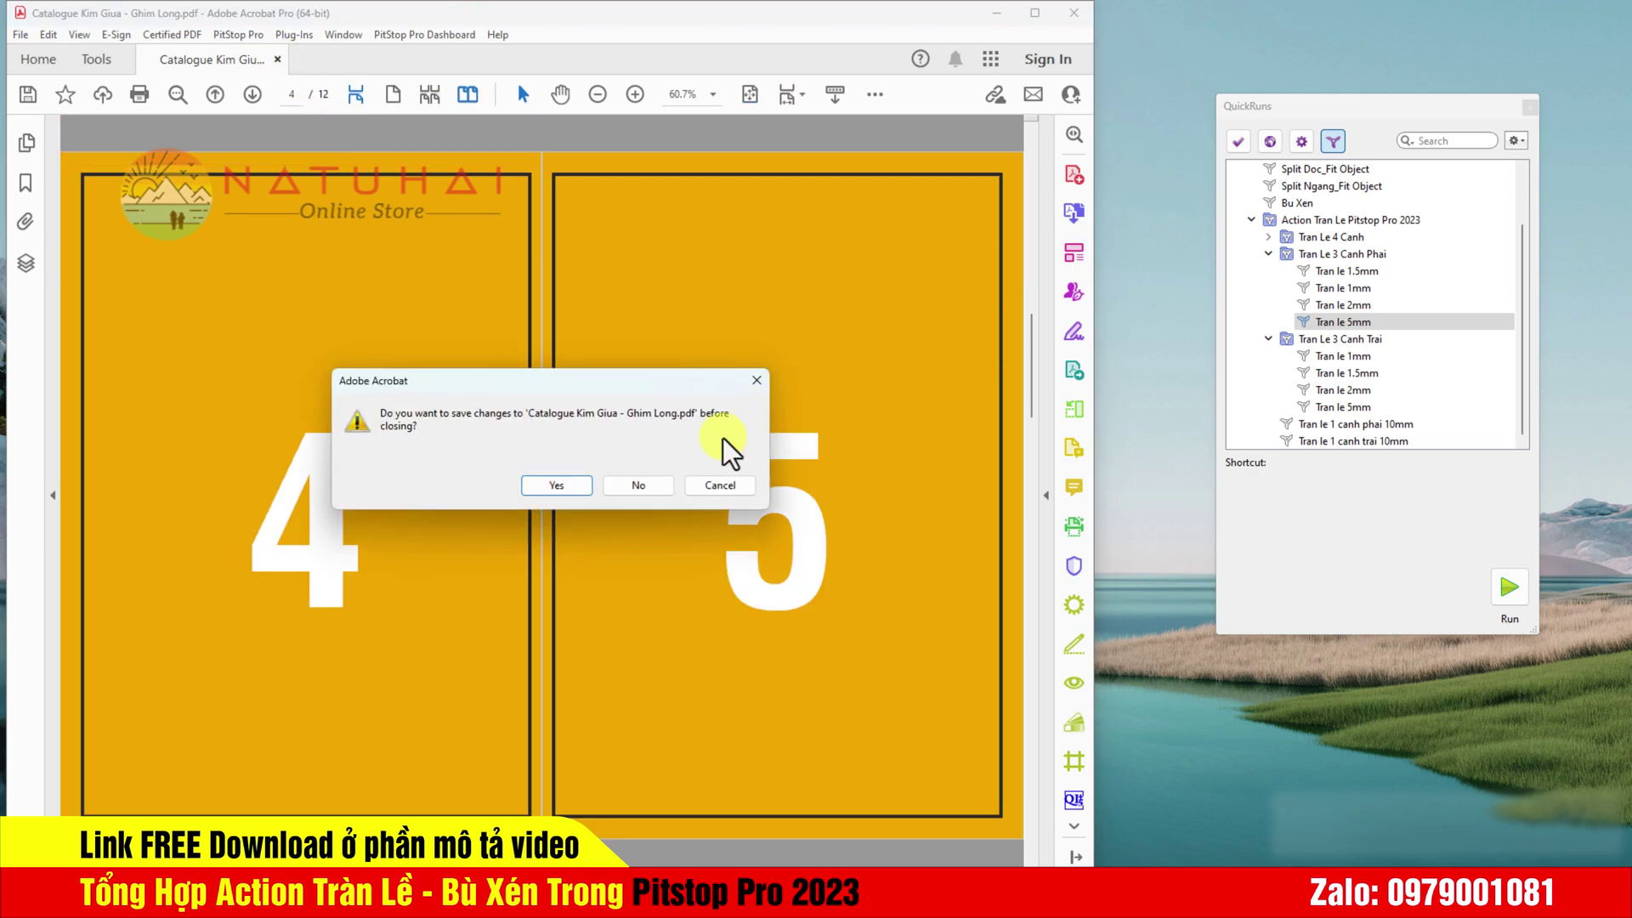
{"action": "left_click", "coordinate": [633, 485]}
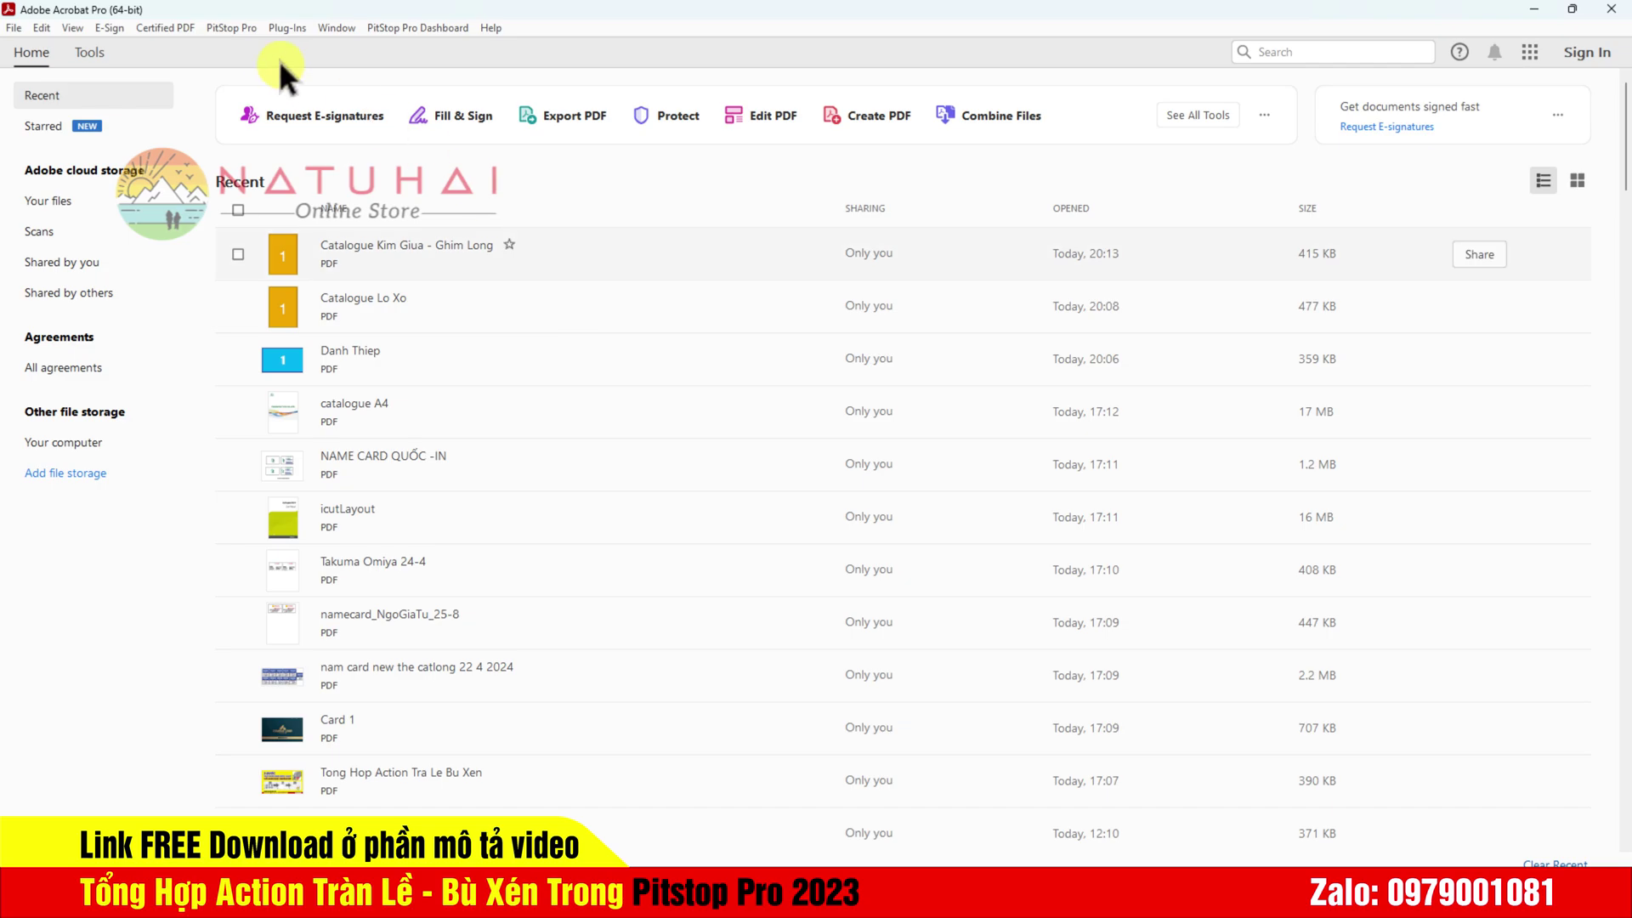
Step: Import the Action tran le Pitstop Pro 2023 group into the PitStop Pro QuickRuns from the Tong Hop Action Tran Le folder on the Desktop
{"action": "left_click", "coordinate": [236, 34]}
{"action": "left_click", "coordinate": [262, 121]}
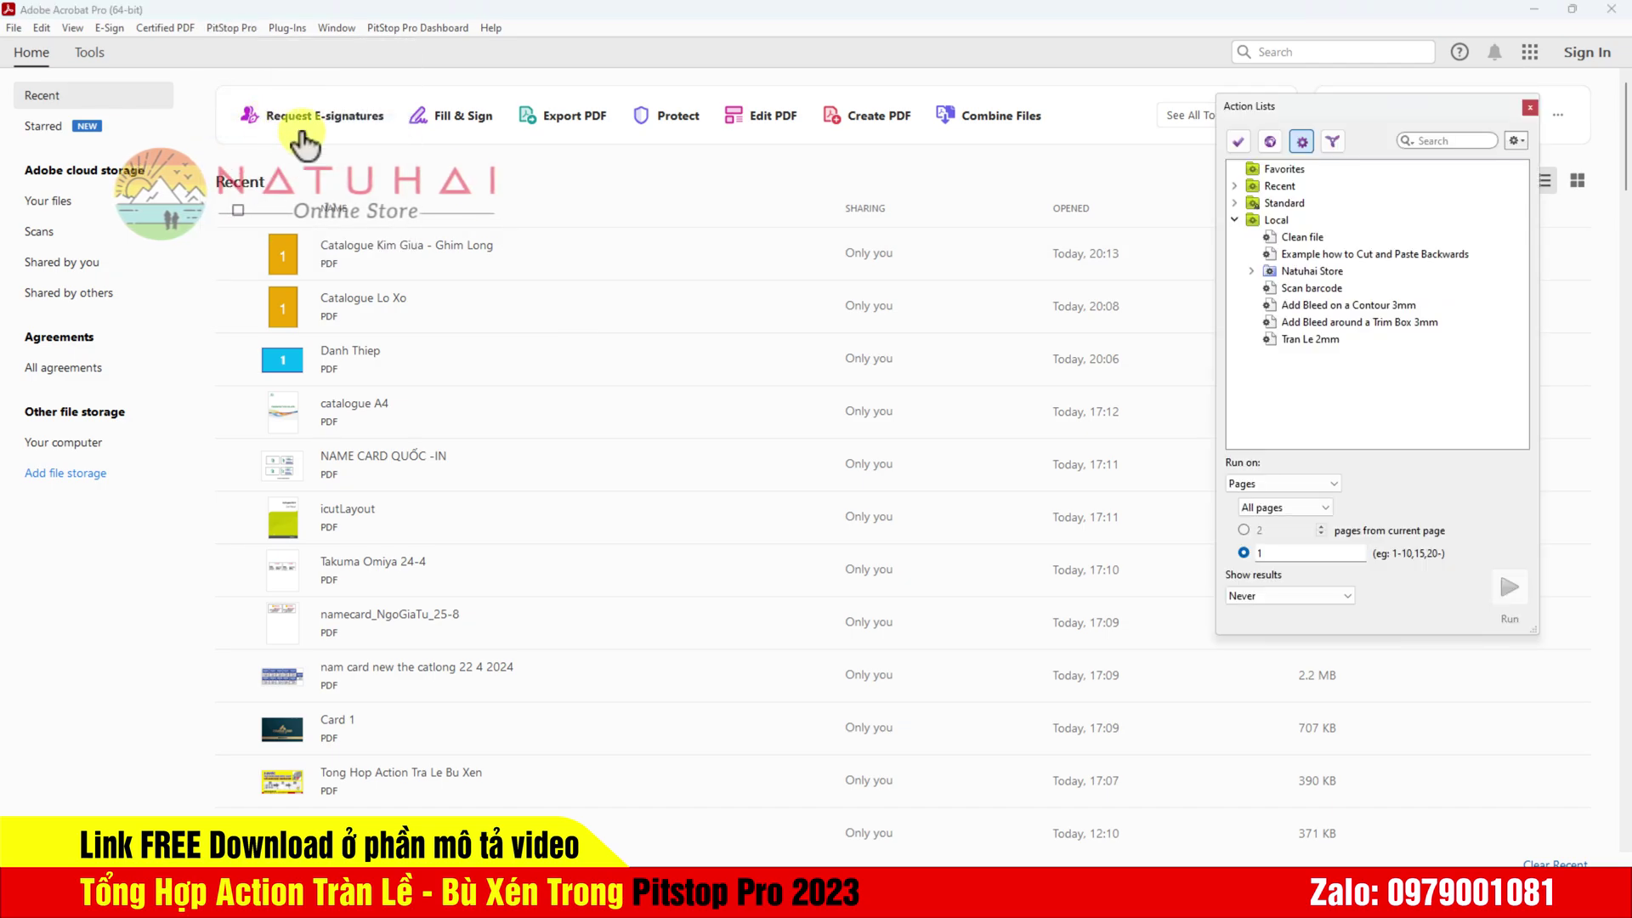
{"action": "left_click", "coordinate": [1332, 141]}
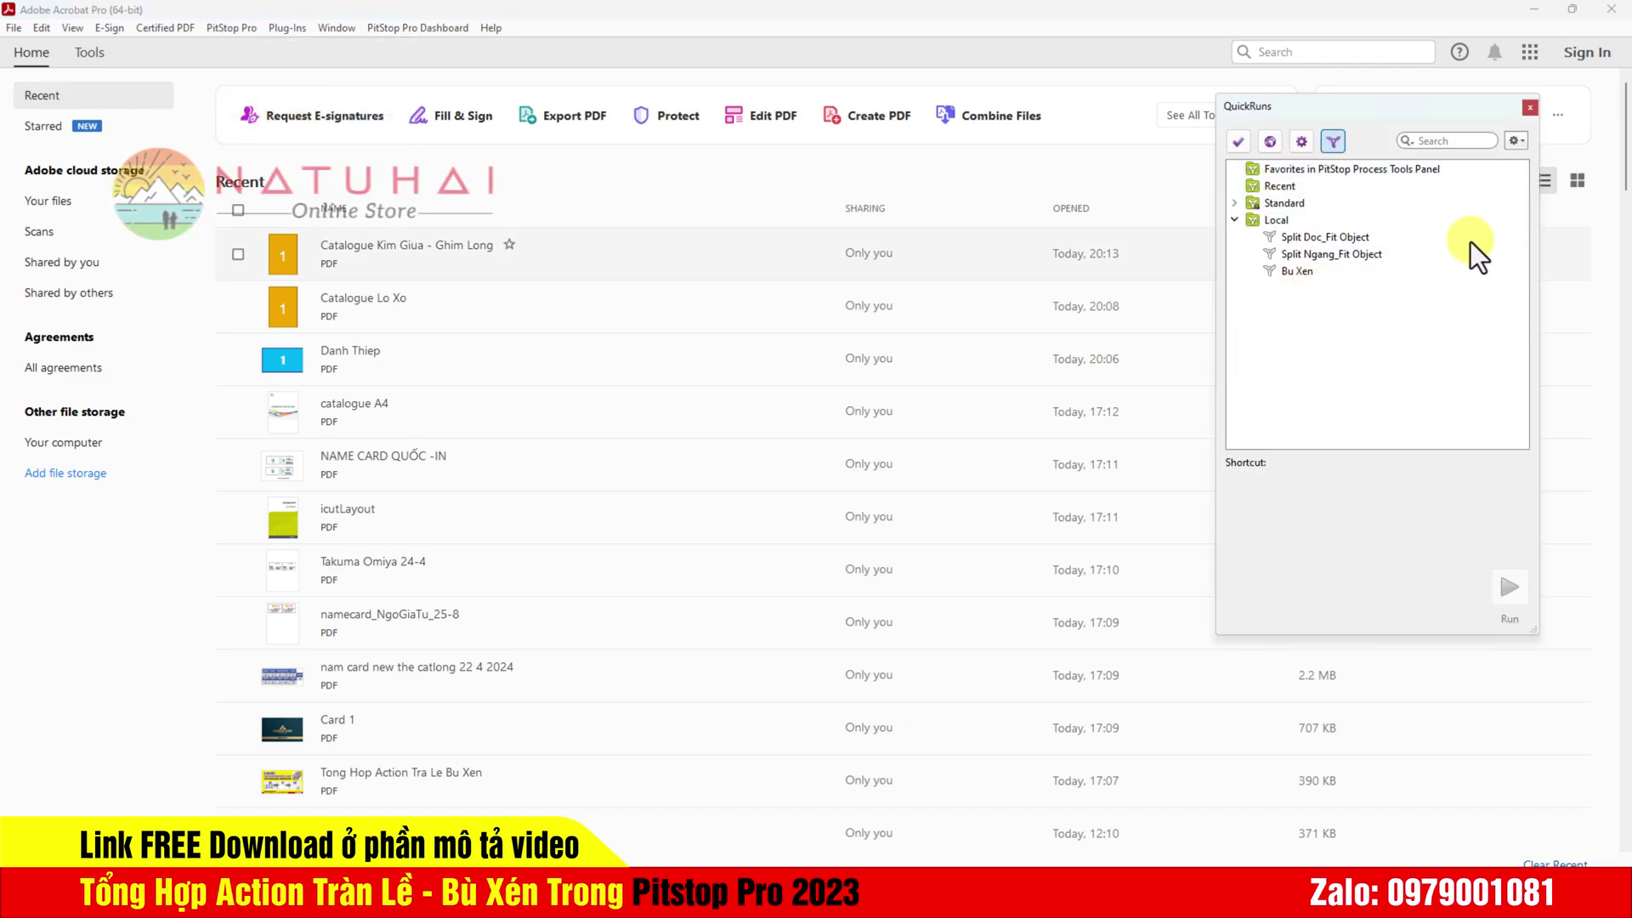
{"action": "left_click", "coordinate": [1519, 140]}
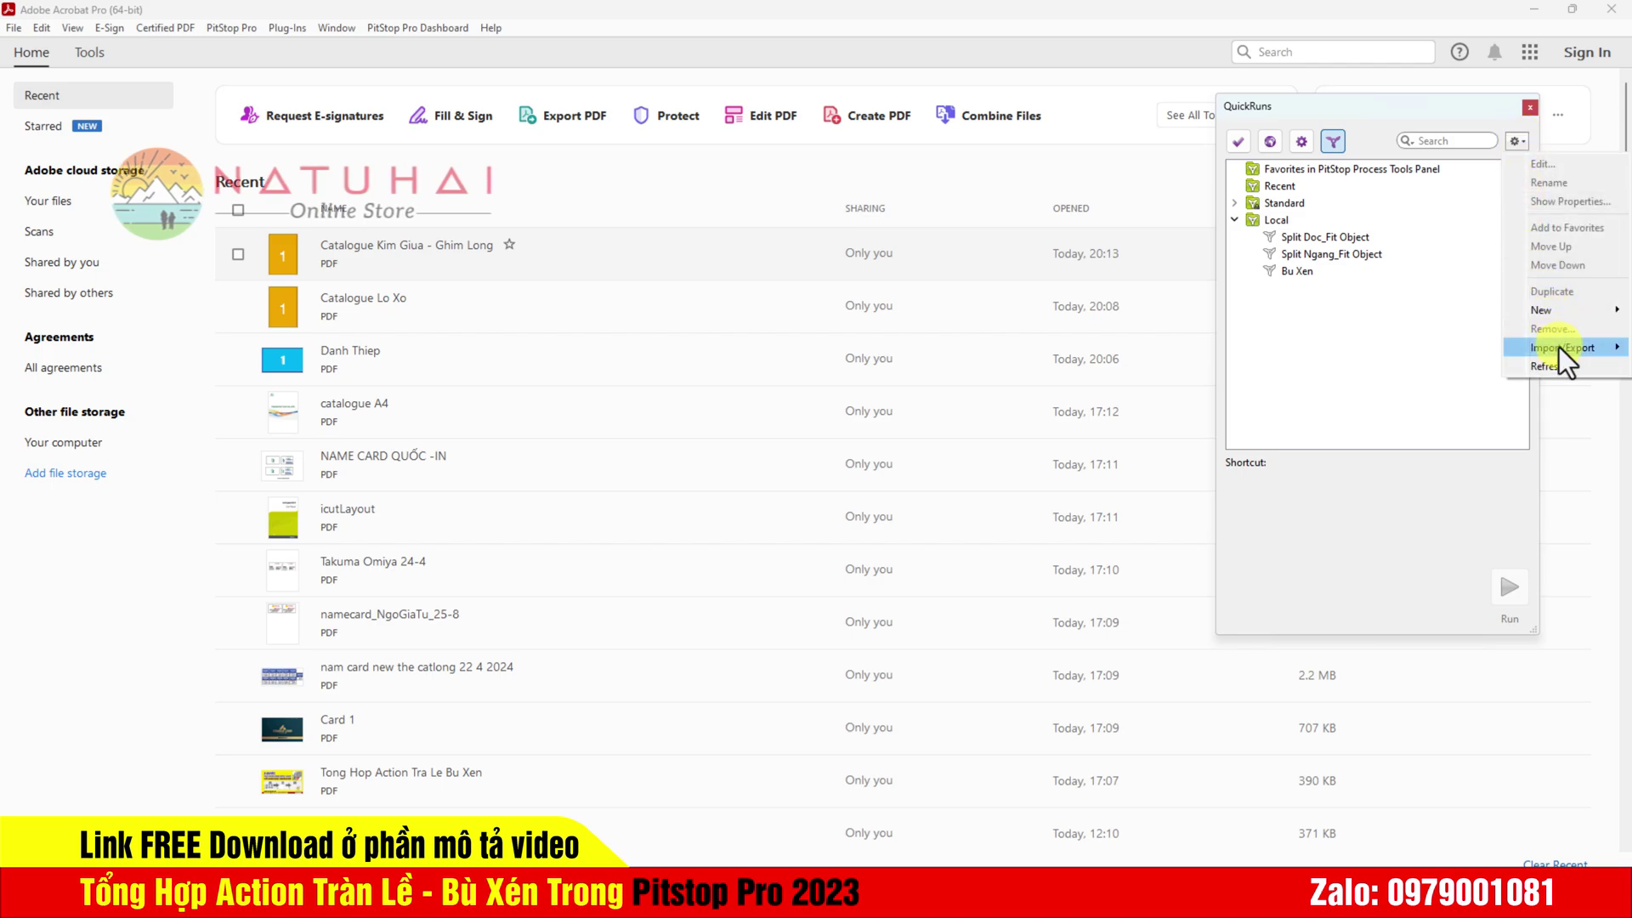
{"action": "mouse_move", "coordinate": [1559, 347]}
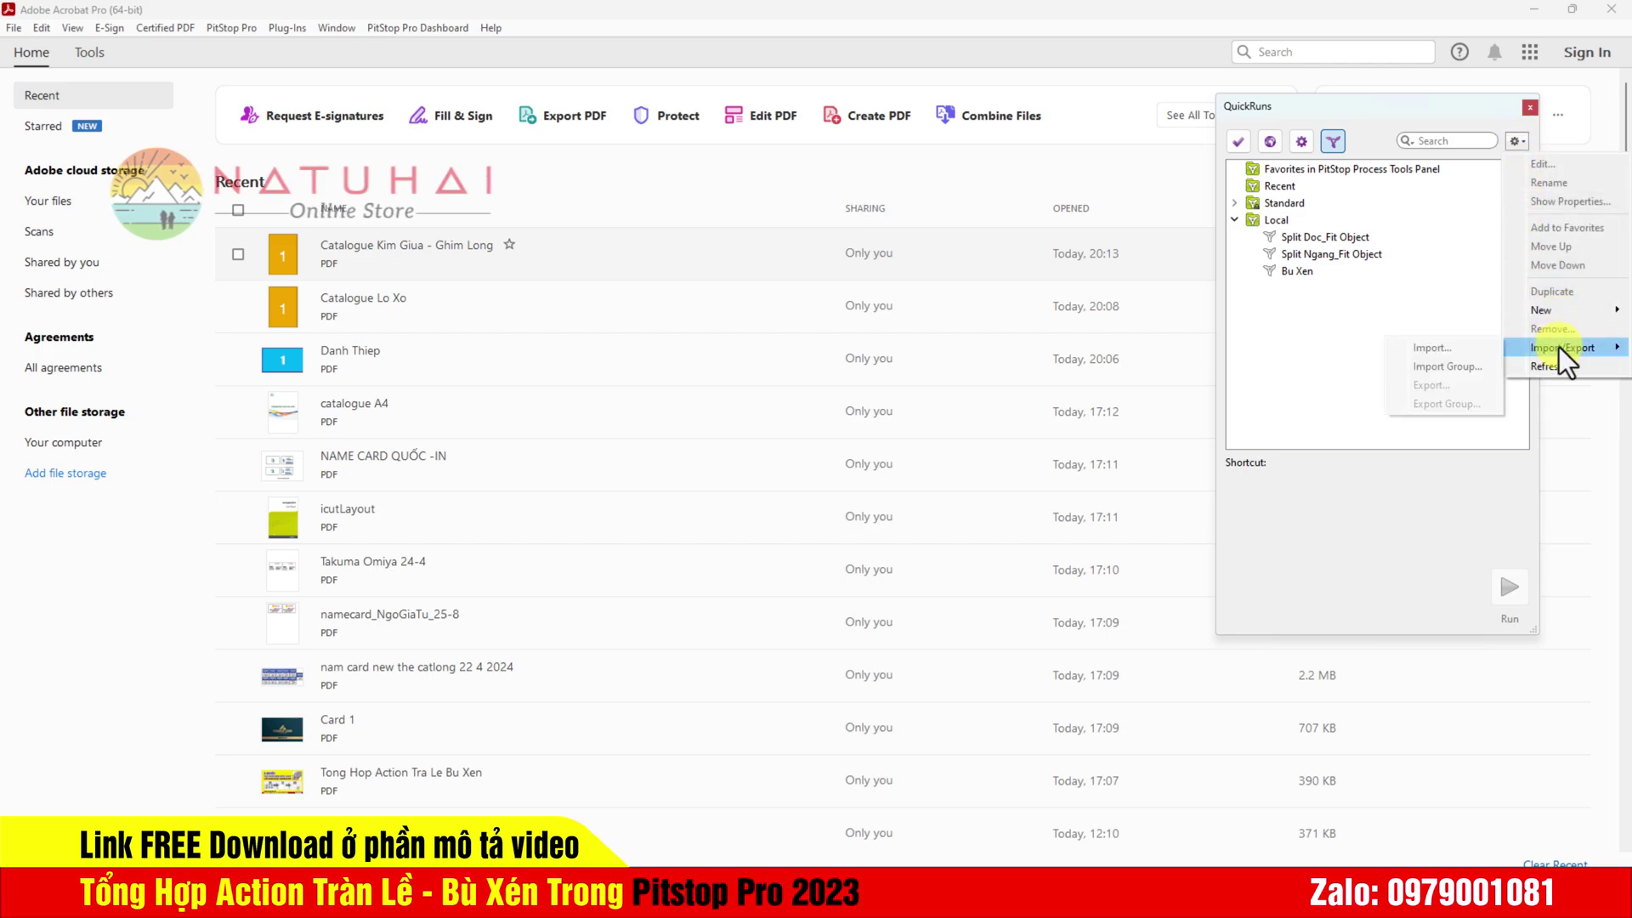
{"action": "left_click", "coordinate": [1433, 365]}
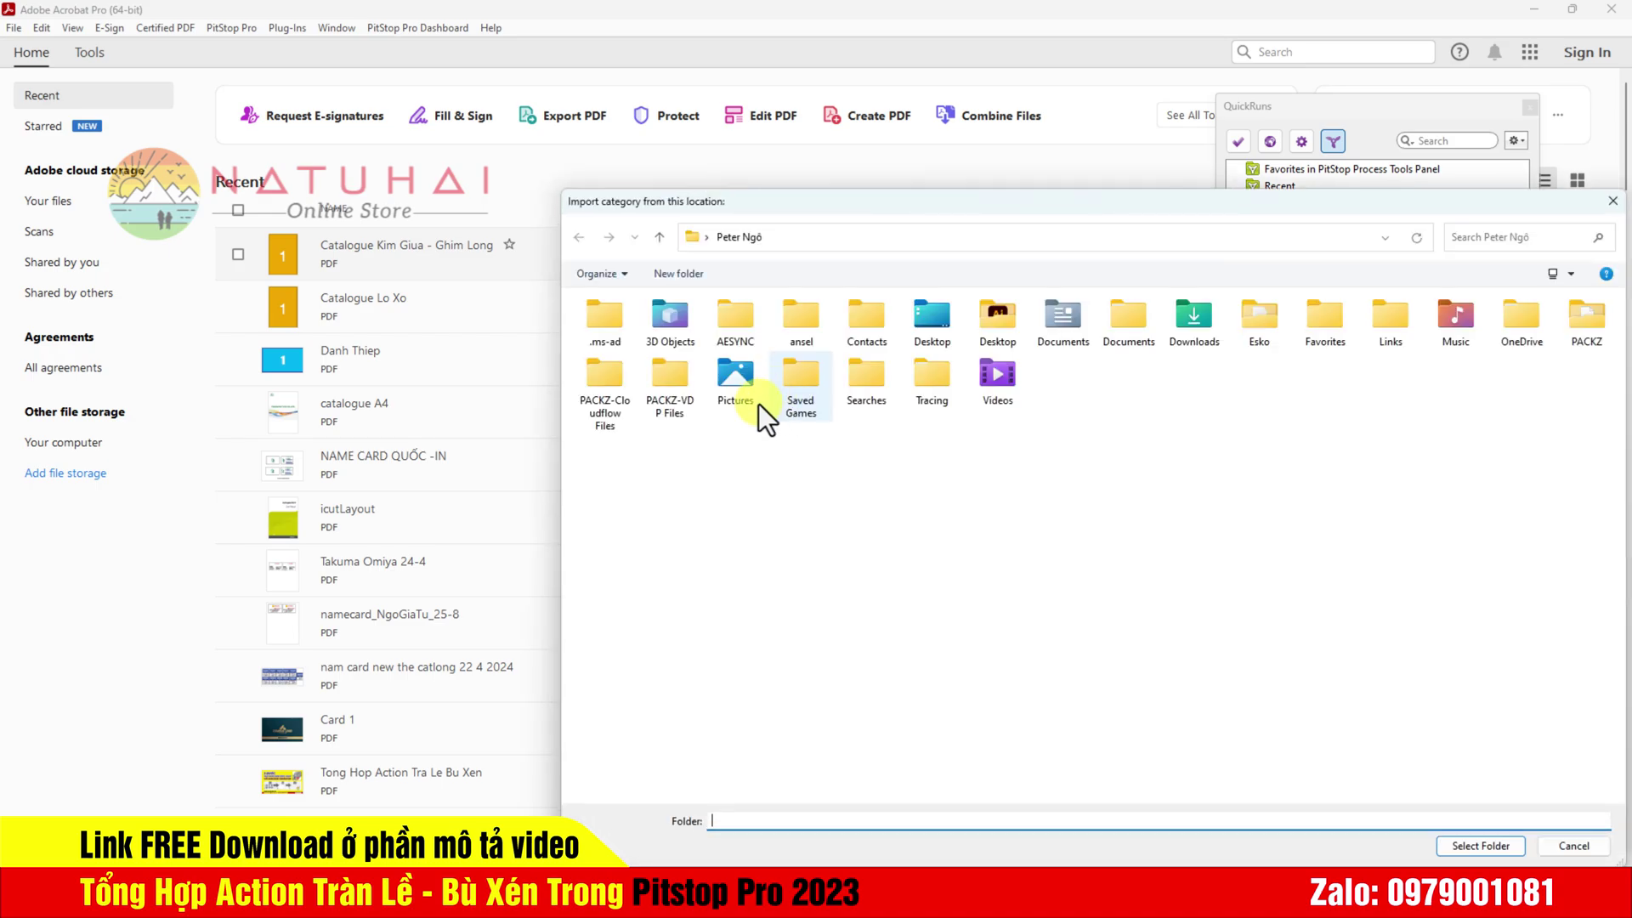
{"action": "left_click", "coordinate": [705, 237]}
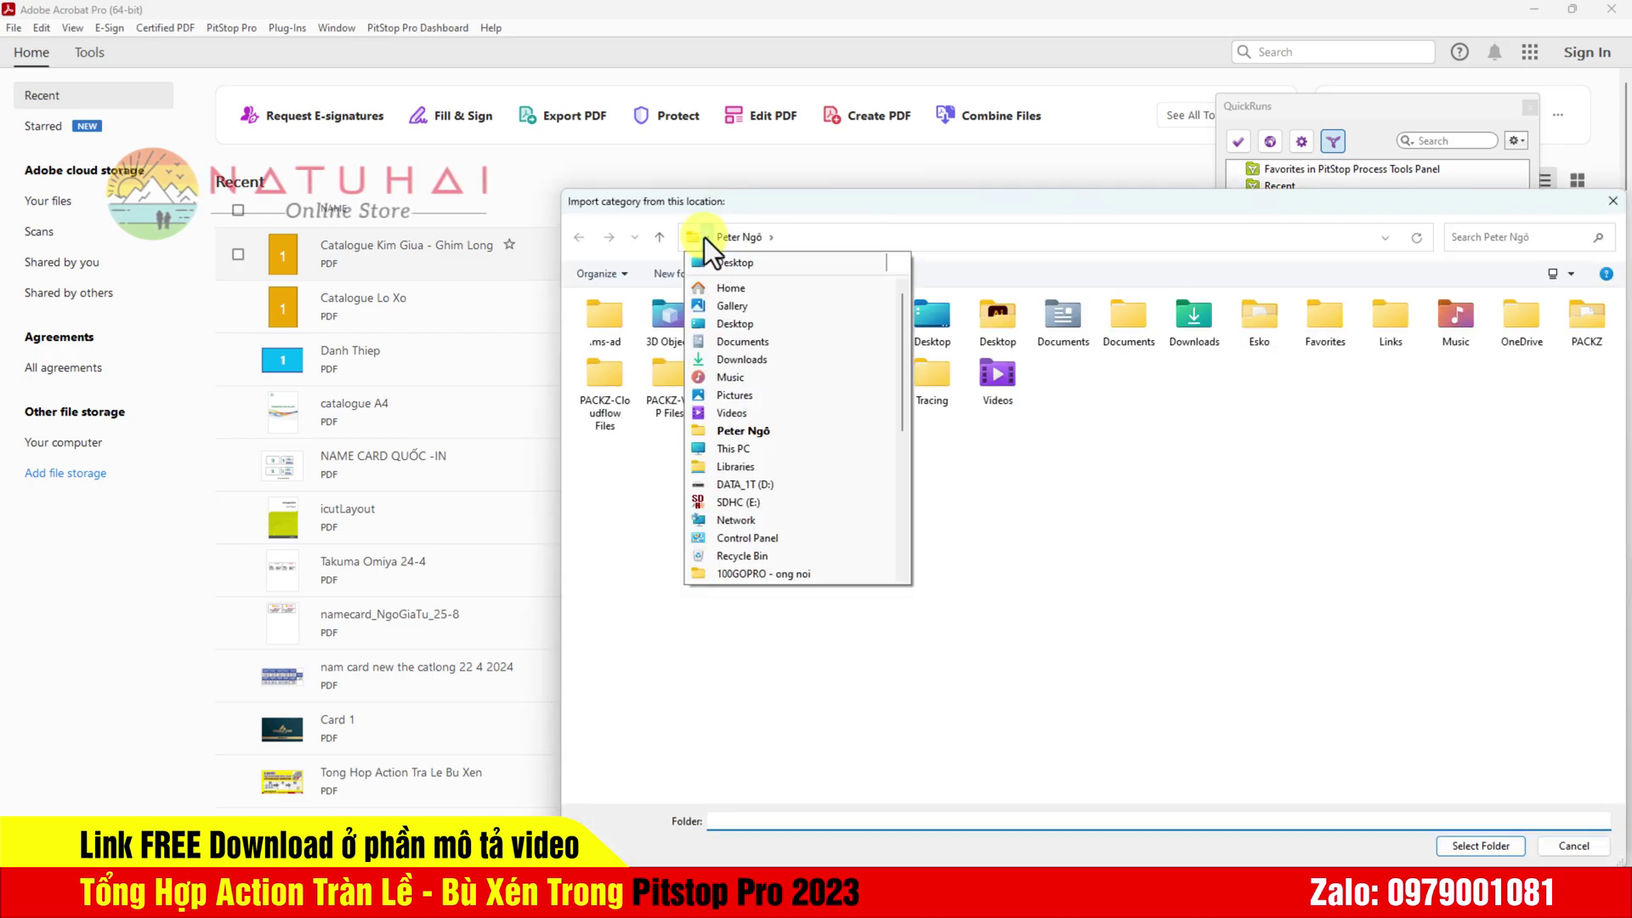
{"action": "left_click", "coordinate": [731, 323]}
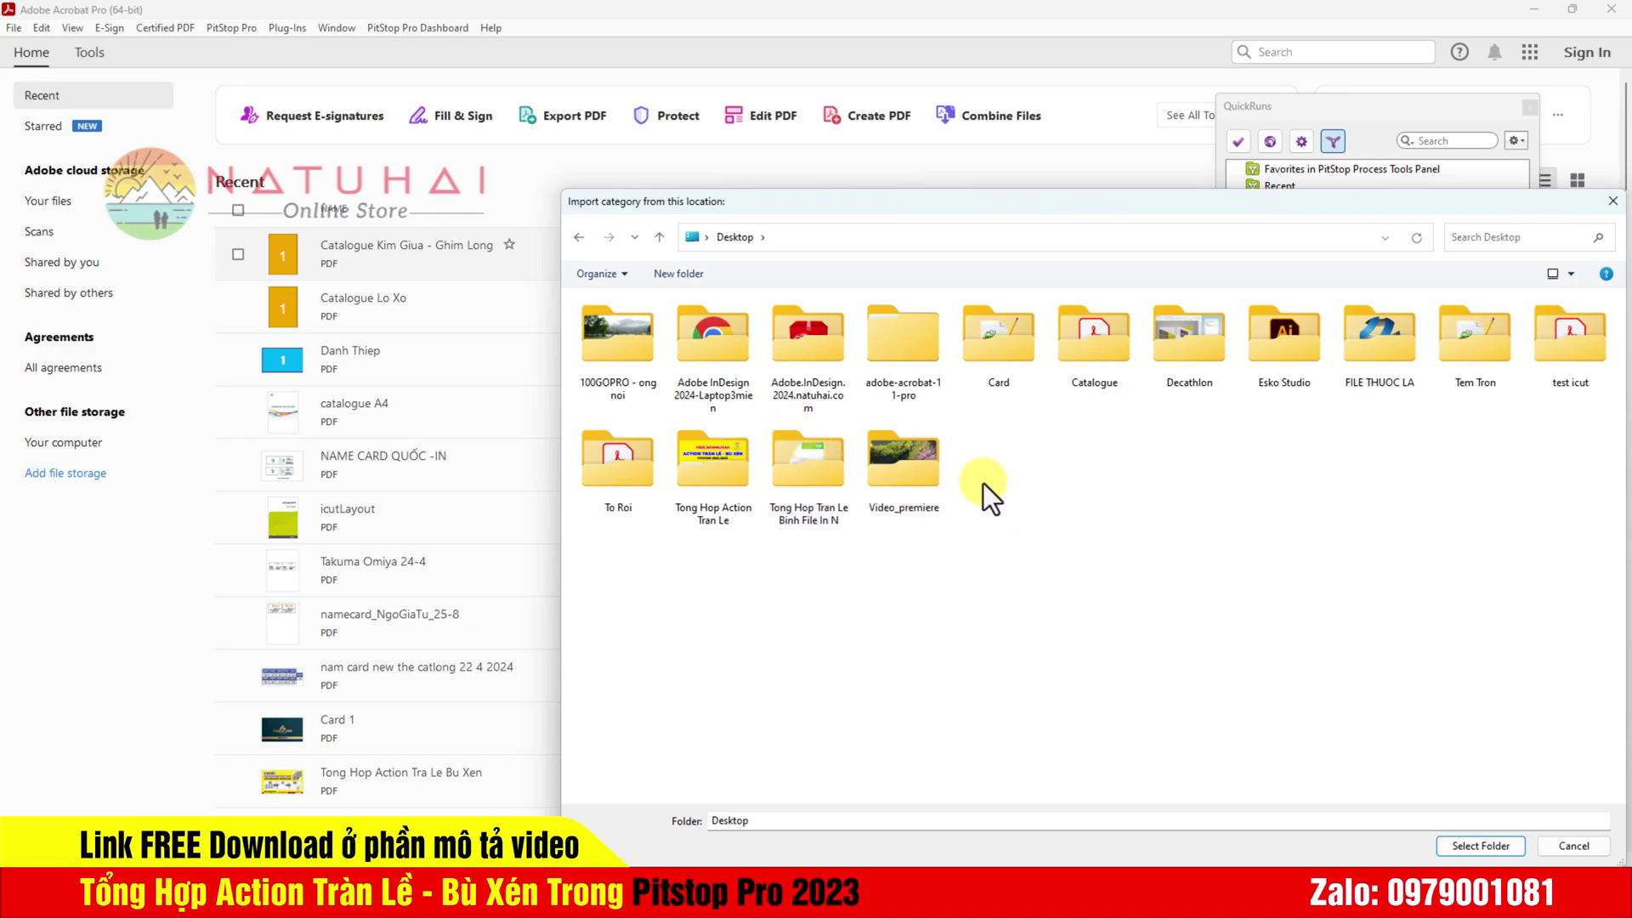
{"action": "double_click", "coordinate": [711, 472]}
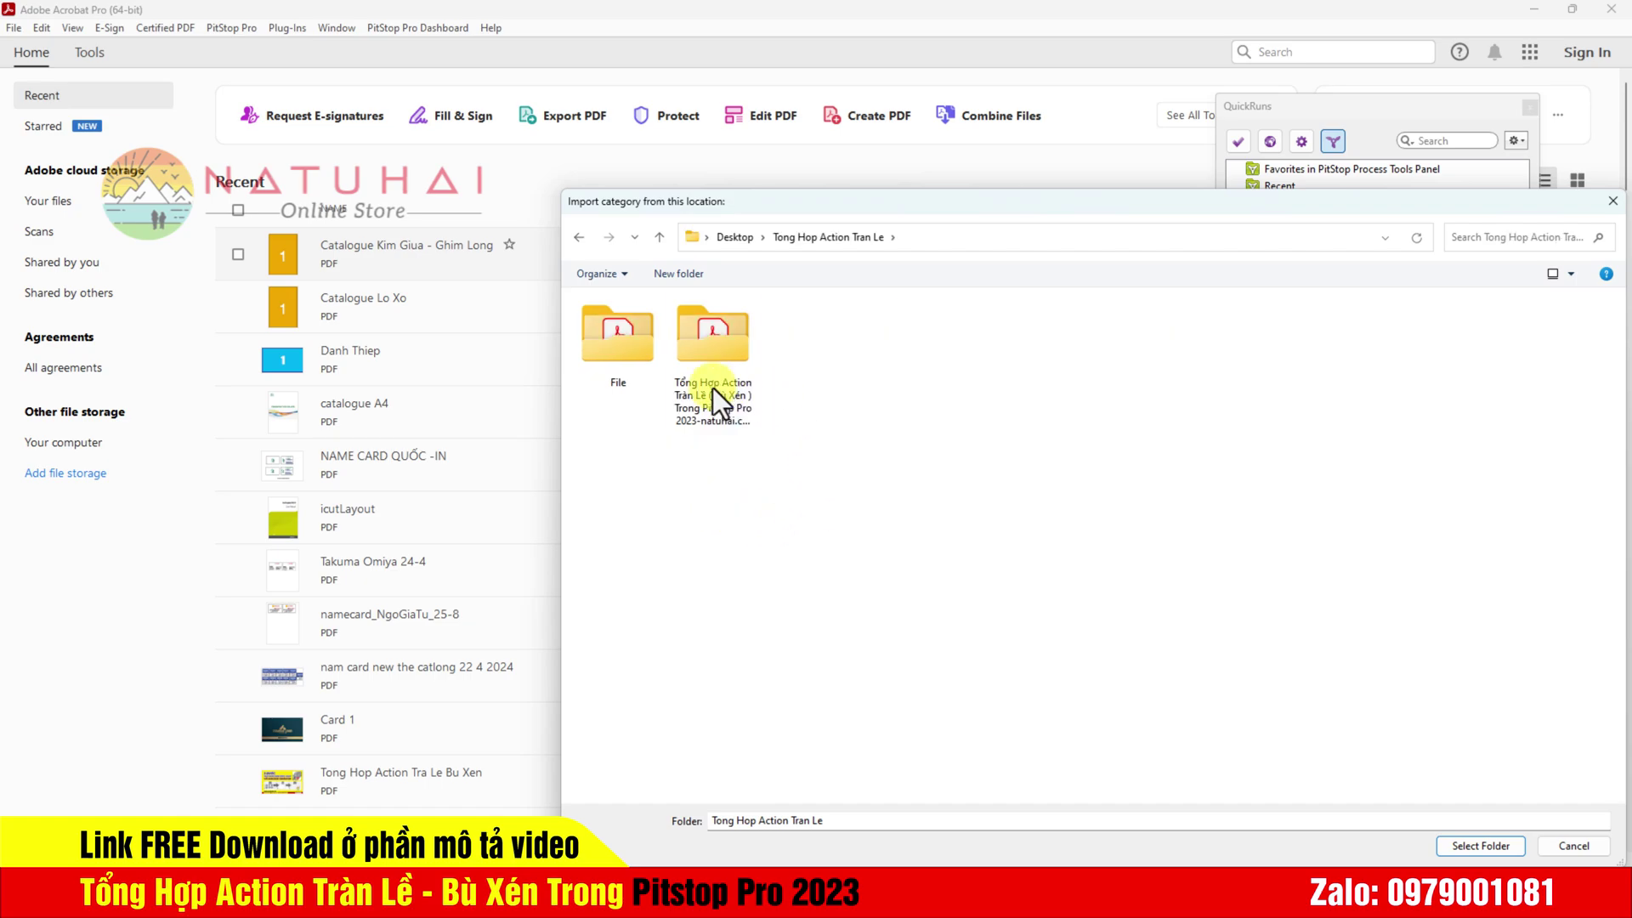
{"action": "double_click", "coordinate": [697, 350]}
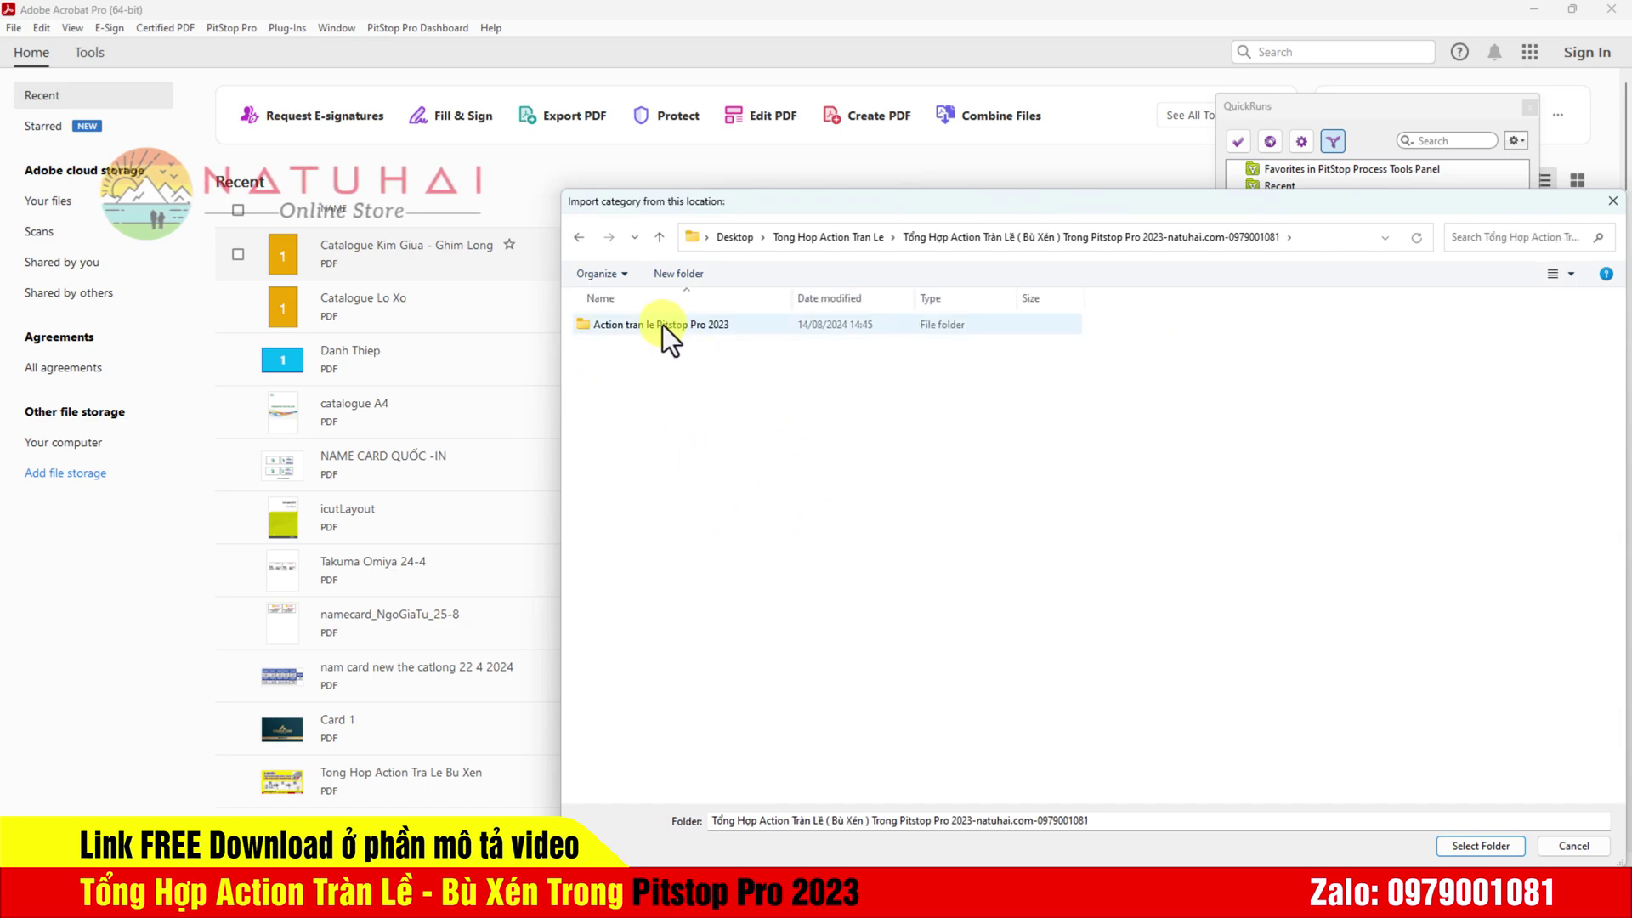
{"action": "left_click", "coordinate": [662, 324]}
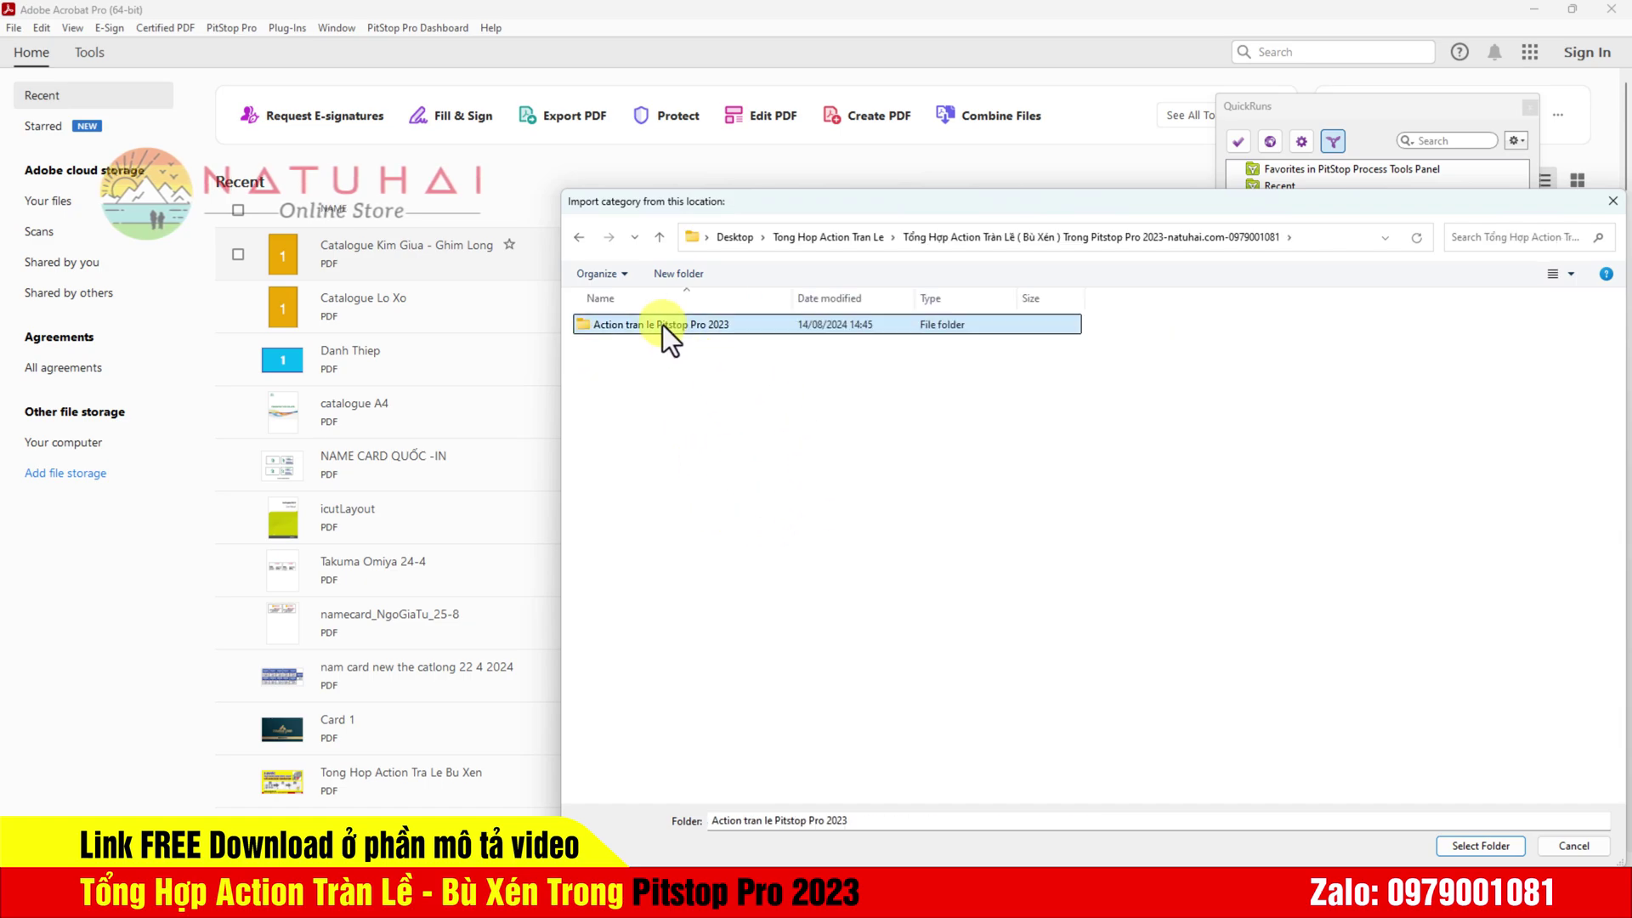
{"action": "left_click", "coordinate": [1464, 851]}
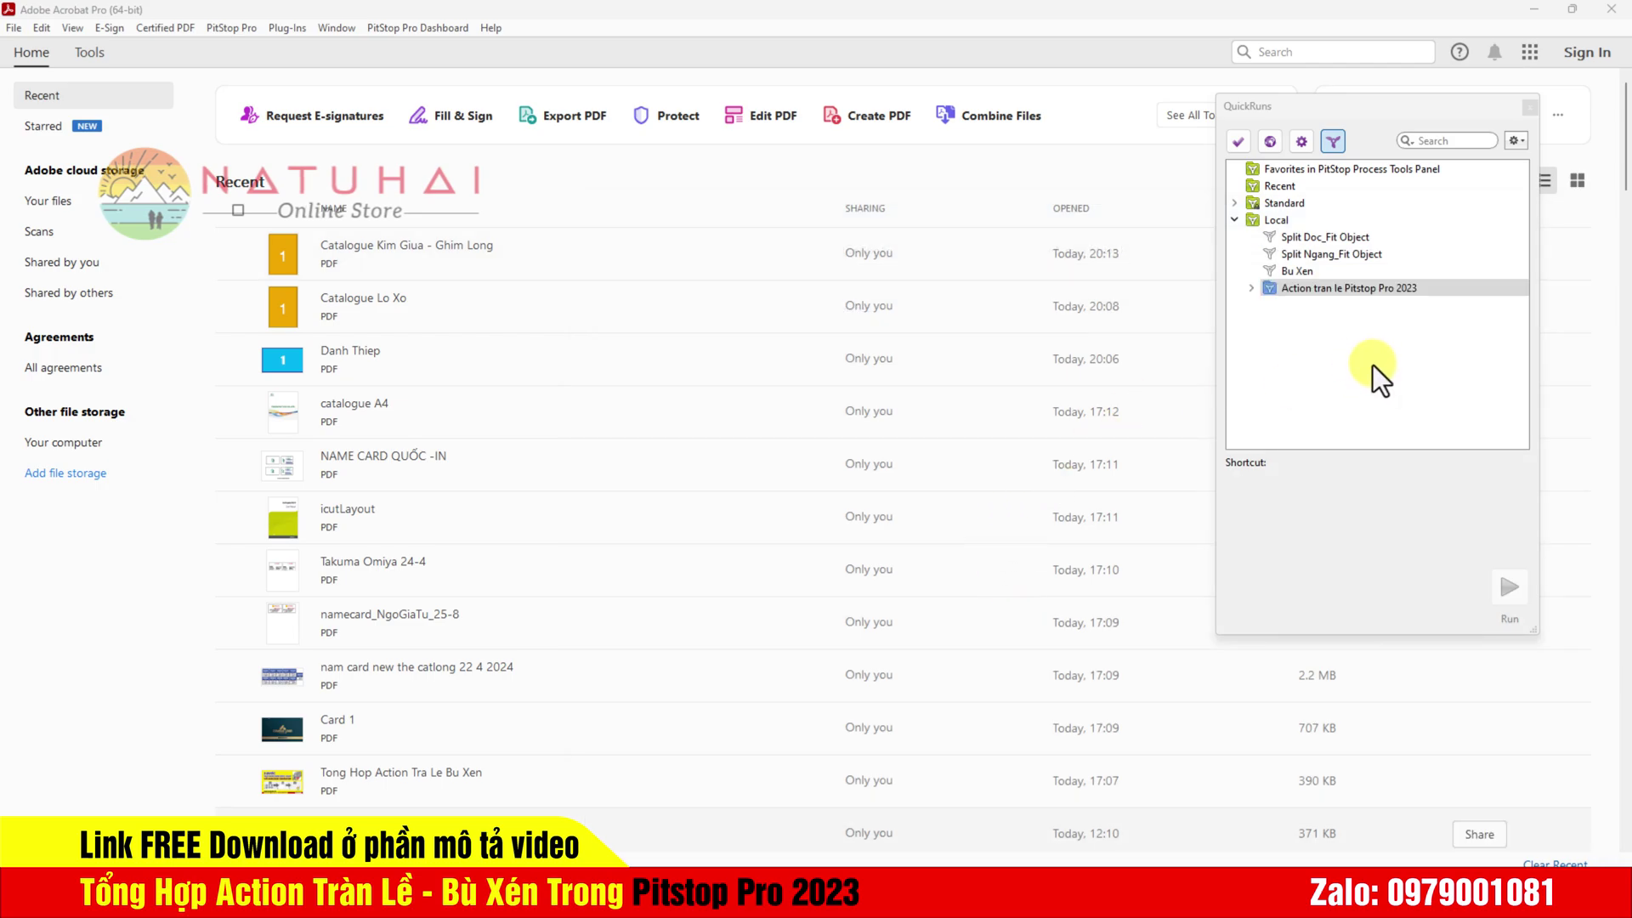
Step: Expand the imported Action tran le Pitstop Pro 2023 group and examine the QuickRuns in its 1, 3 and 4 Canh sets
{"action": "left_click", "coordinate": [1253, 287]}
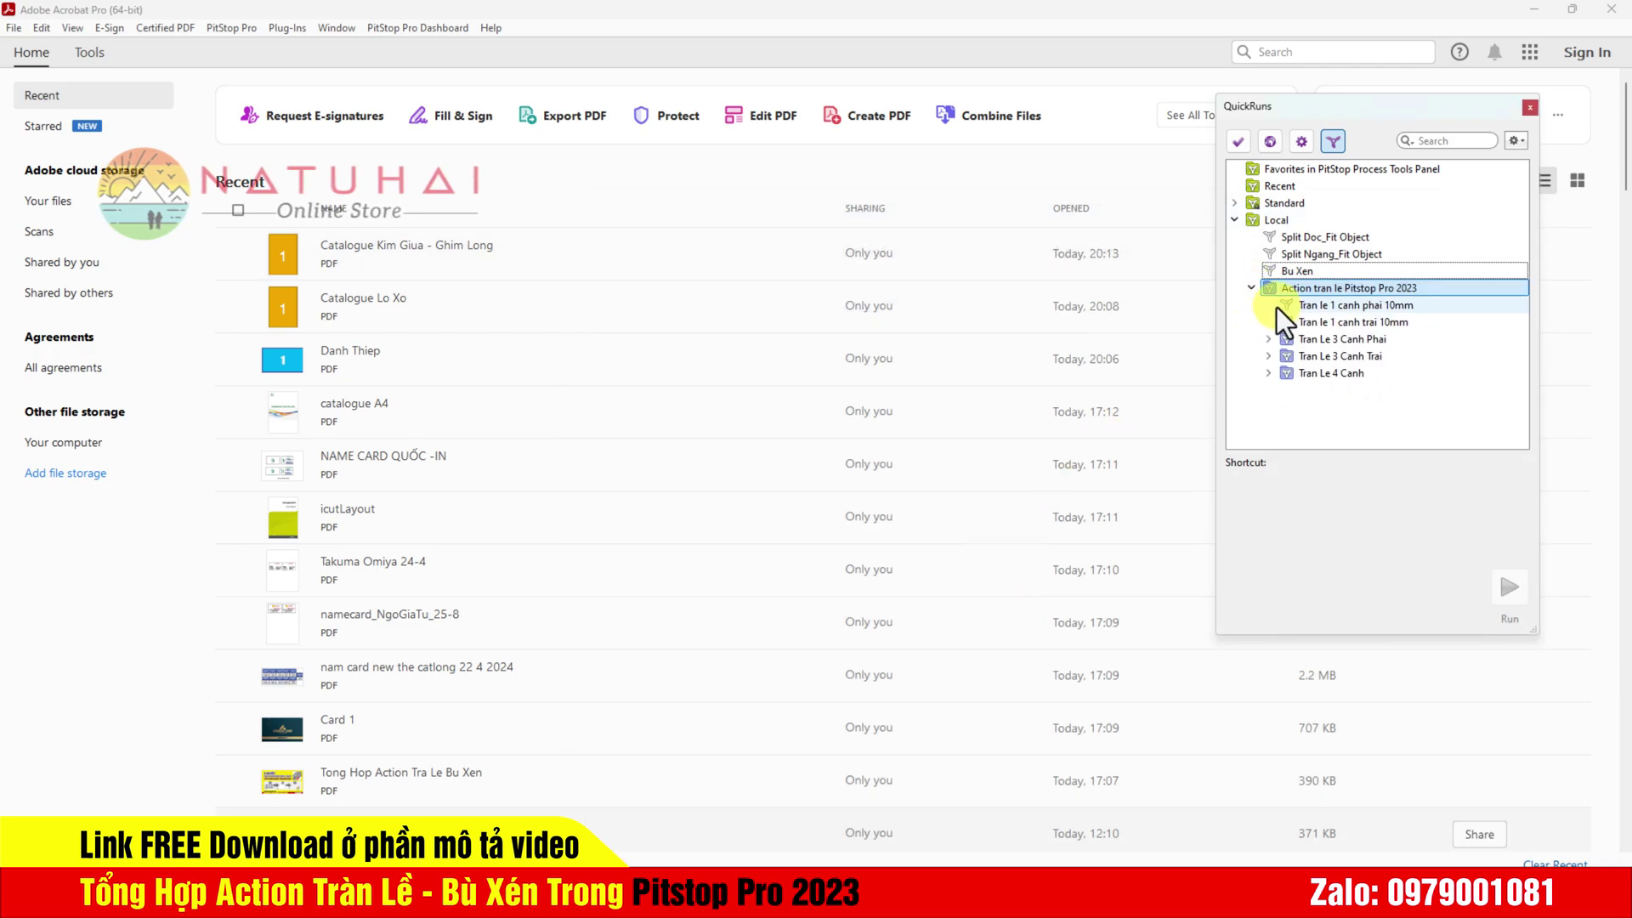
{"action": "left_click", "coordinate": [1319, 306]}
{"action": "left_click", "coordinate": [1318, 323]}
{"action": "left_click", "coordinate": [1269, 338]}
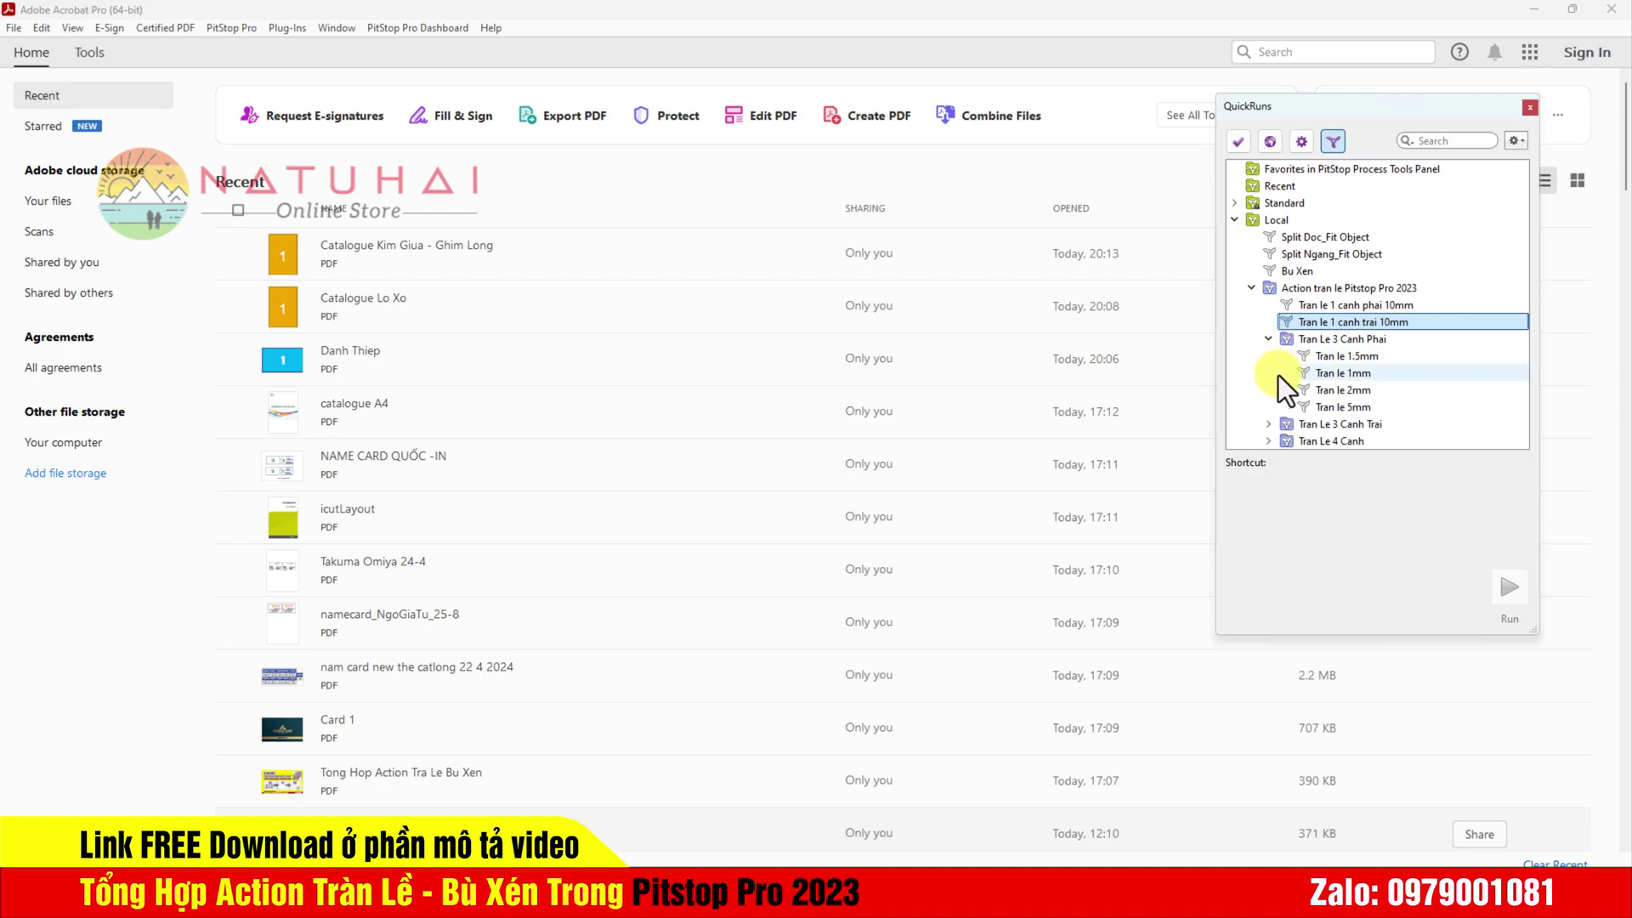
{"action": "left_click", "coordinate": [1268, 423]}
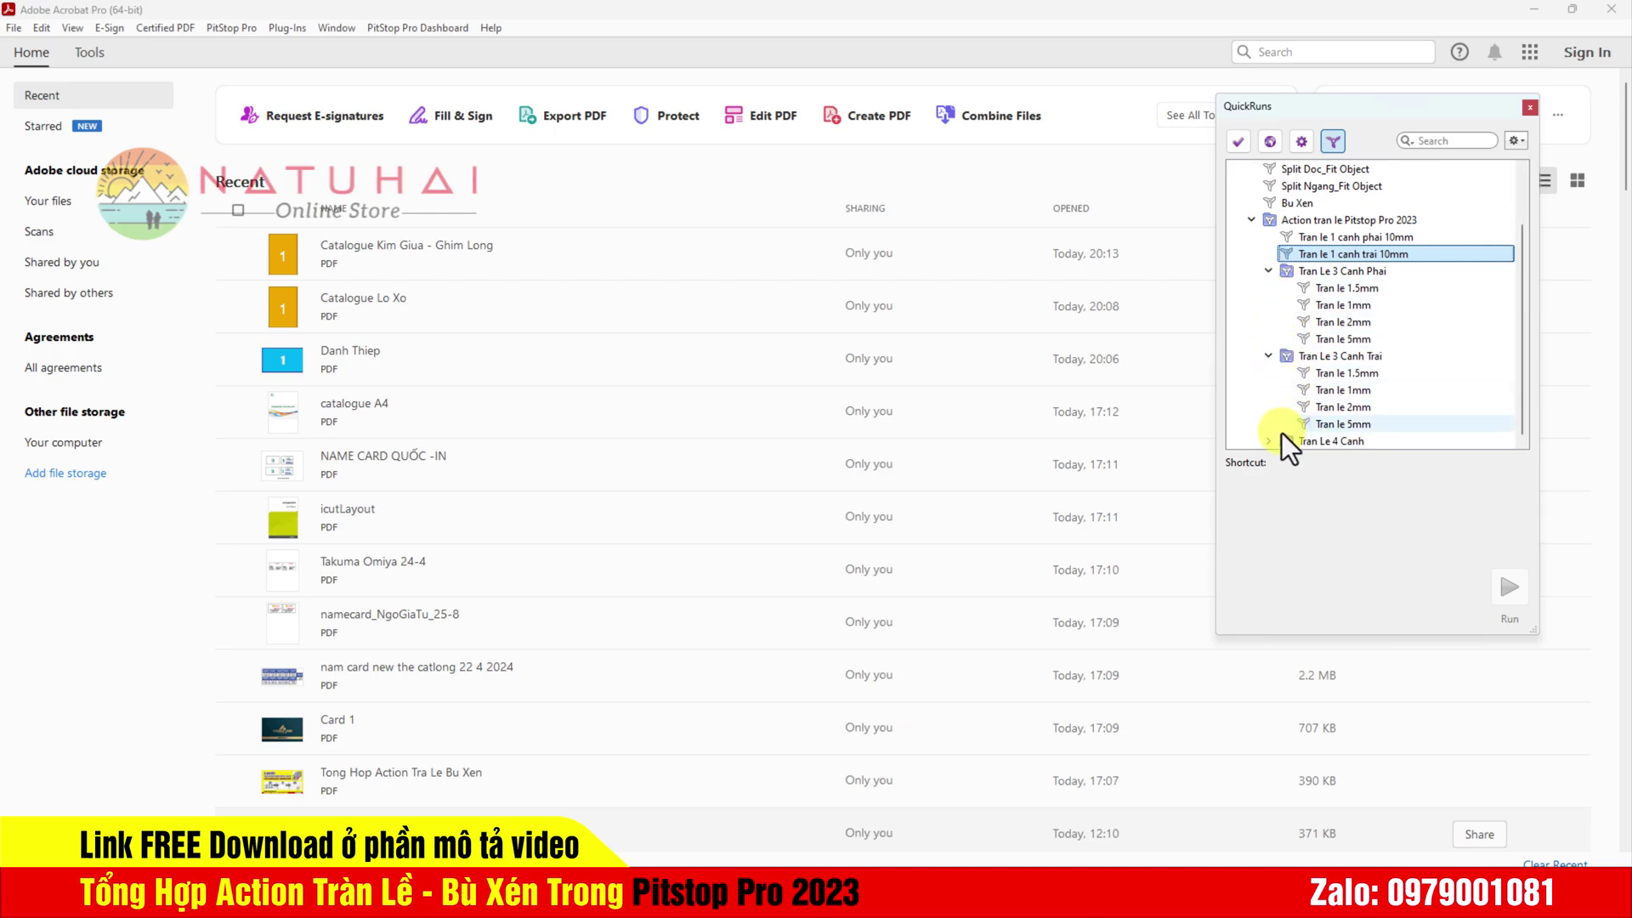
{"action": "scroll", "coordinate": [1360, 399], "scroll_direction": "down", "scroll_amount": 2}
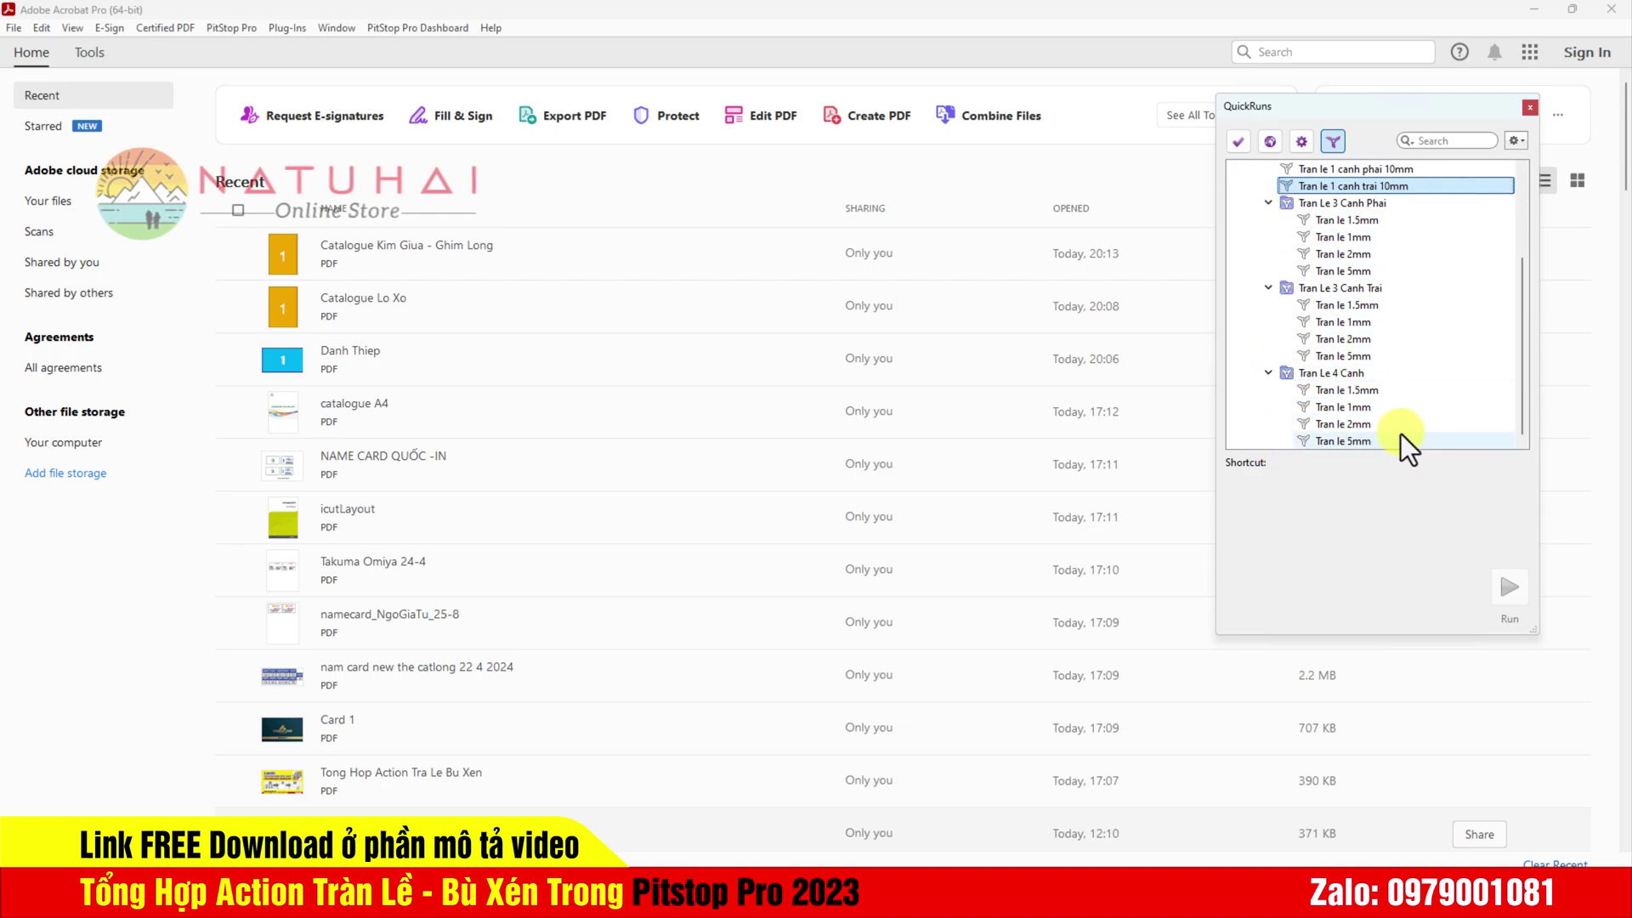
{"action": "scroll", "coordinate": [1395, 432], "scroll_direction": "up", "scroll_amount": 2}
{"action": "scroll", "coordinate": [1395, 432], "scroll_direction": "down", "scroll_amount": 2}
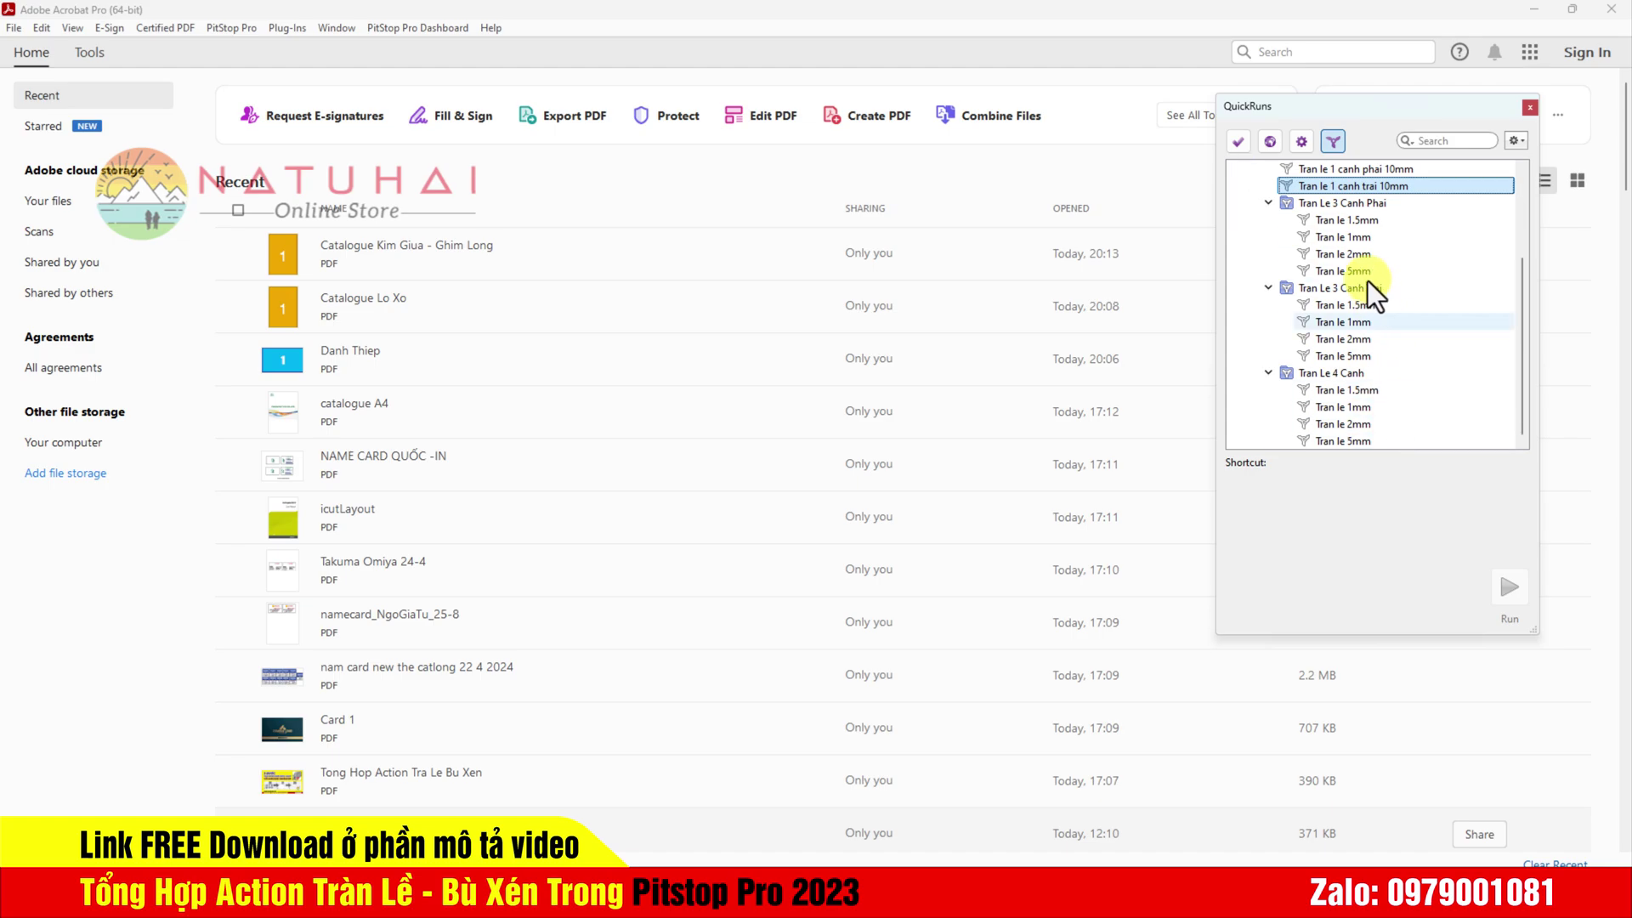
Step: Open Danh Thiep.pdf and display both of its pages together in scrolling view
{"action": "left_click", "coordinate": [422, 353]}
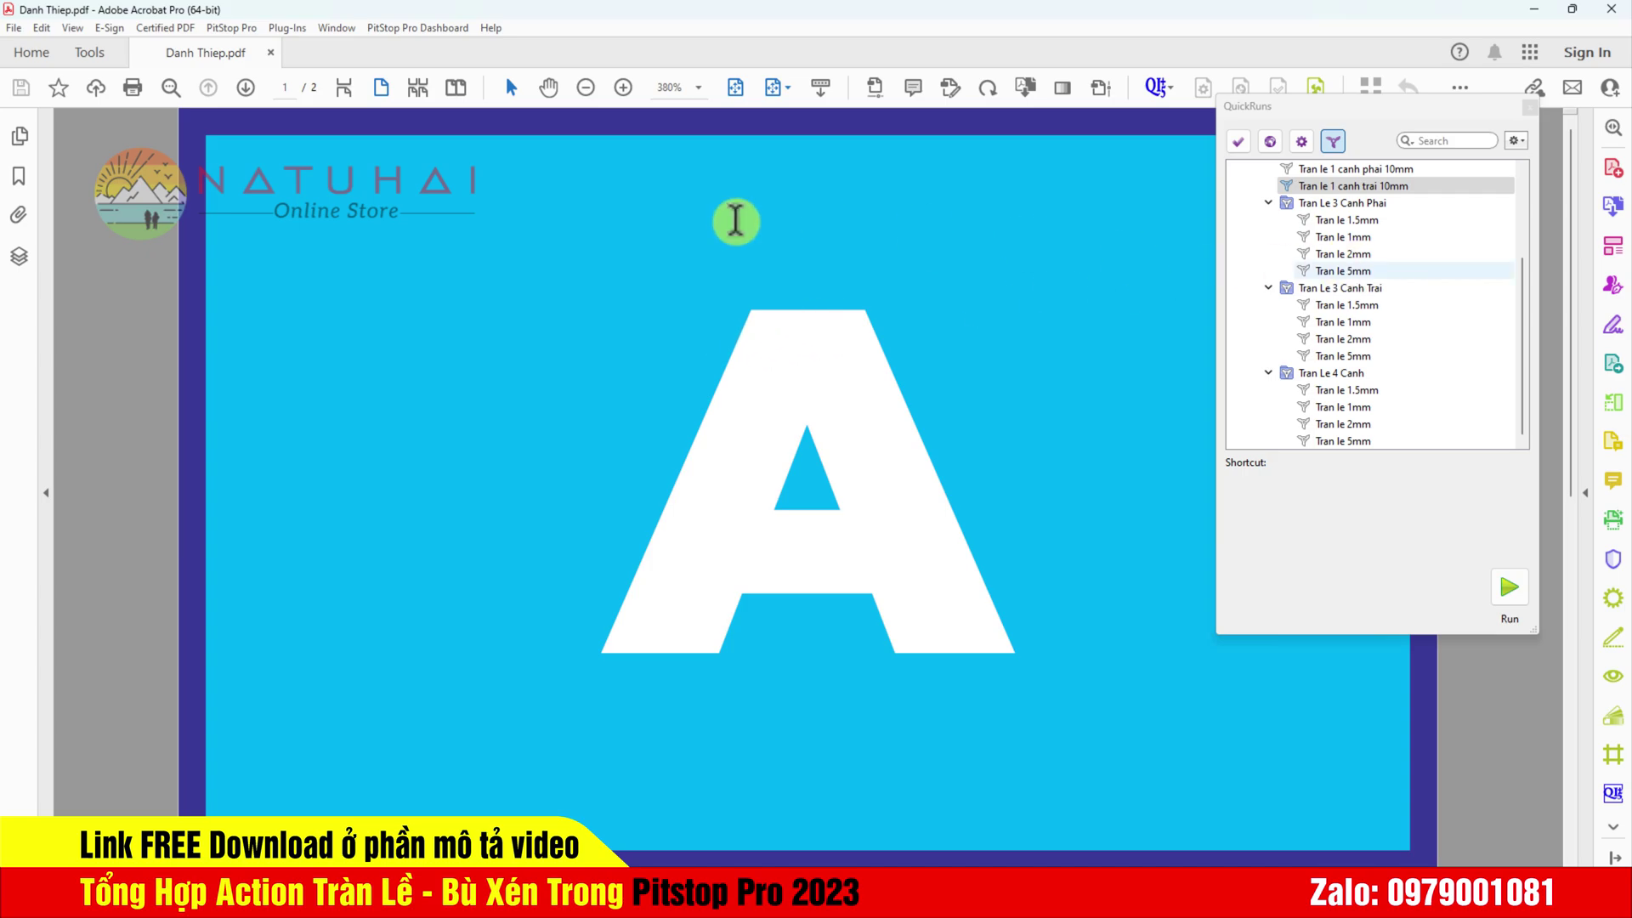
{"action": "left_click", "coordinate": [451, 87]}
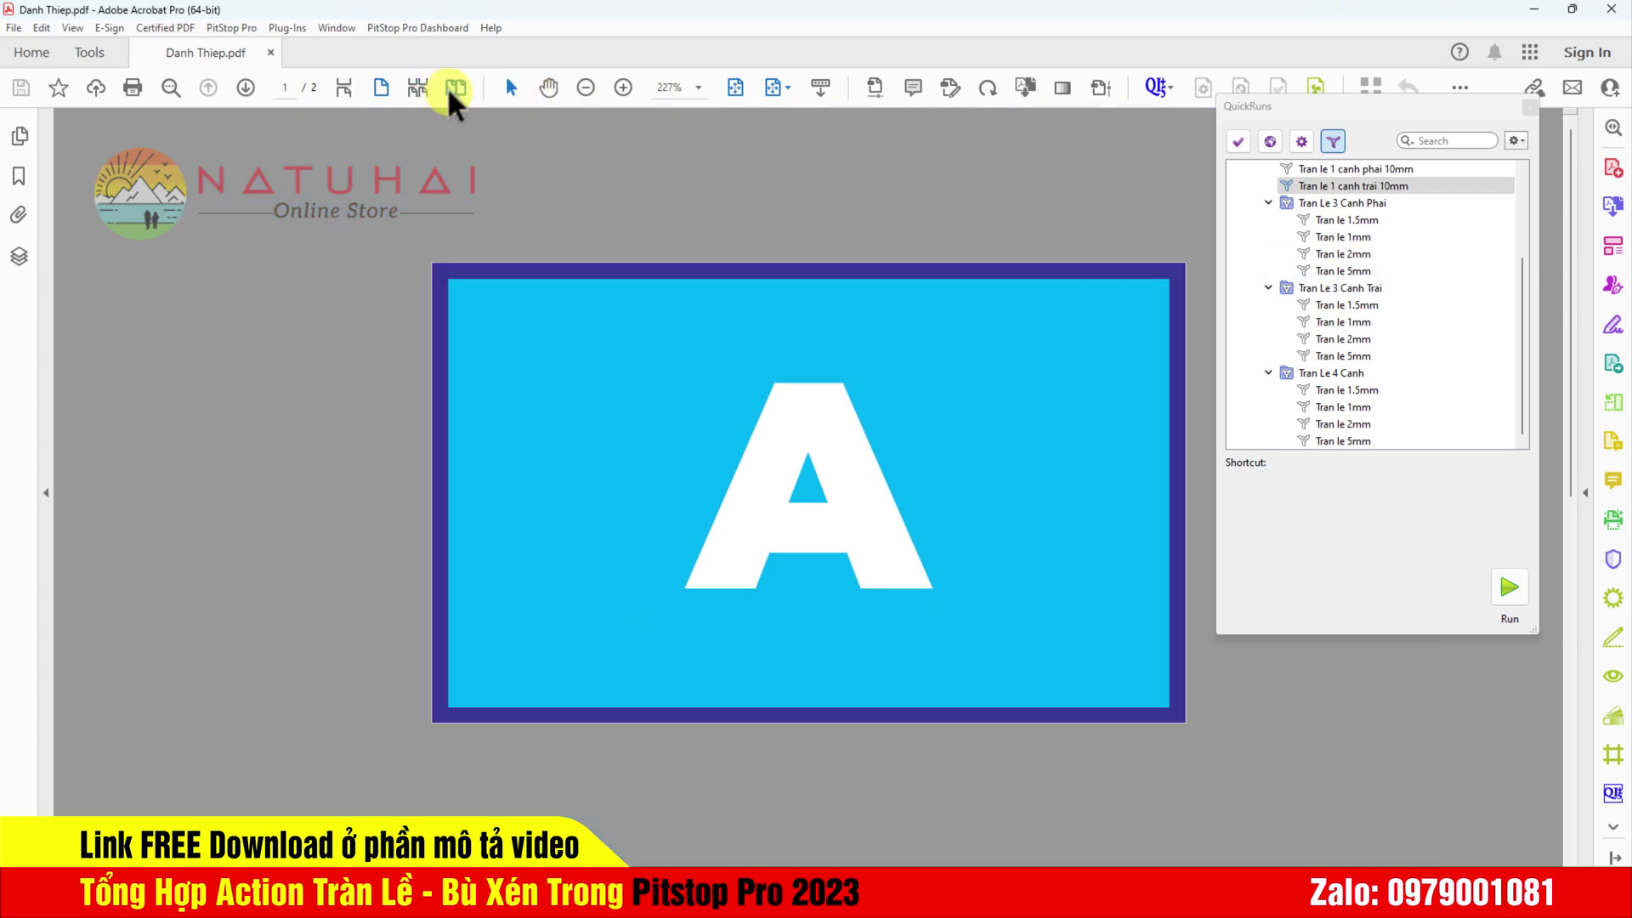
{"action": "left_click", "coordinate": [344, 87]}
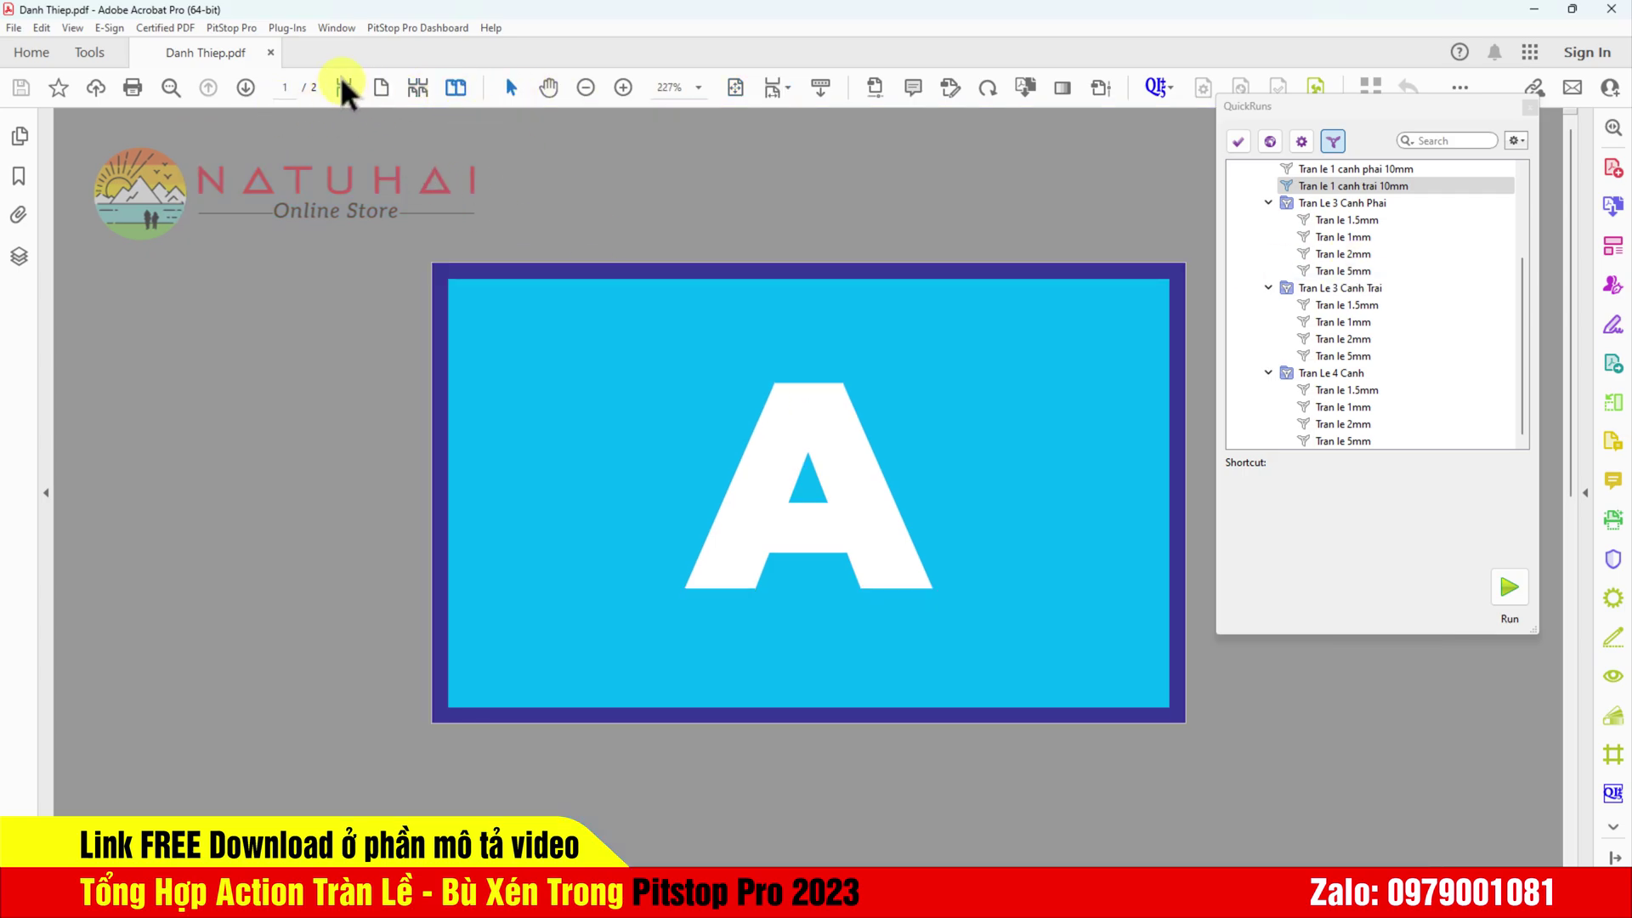
{"action": "scroll", "coordinate": [546, 303], "scroll_direction": "down", "scroll_amount": 3}
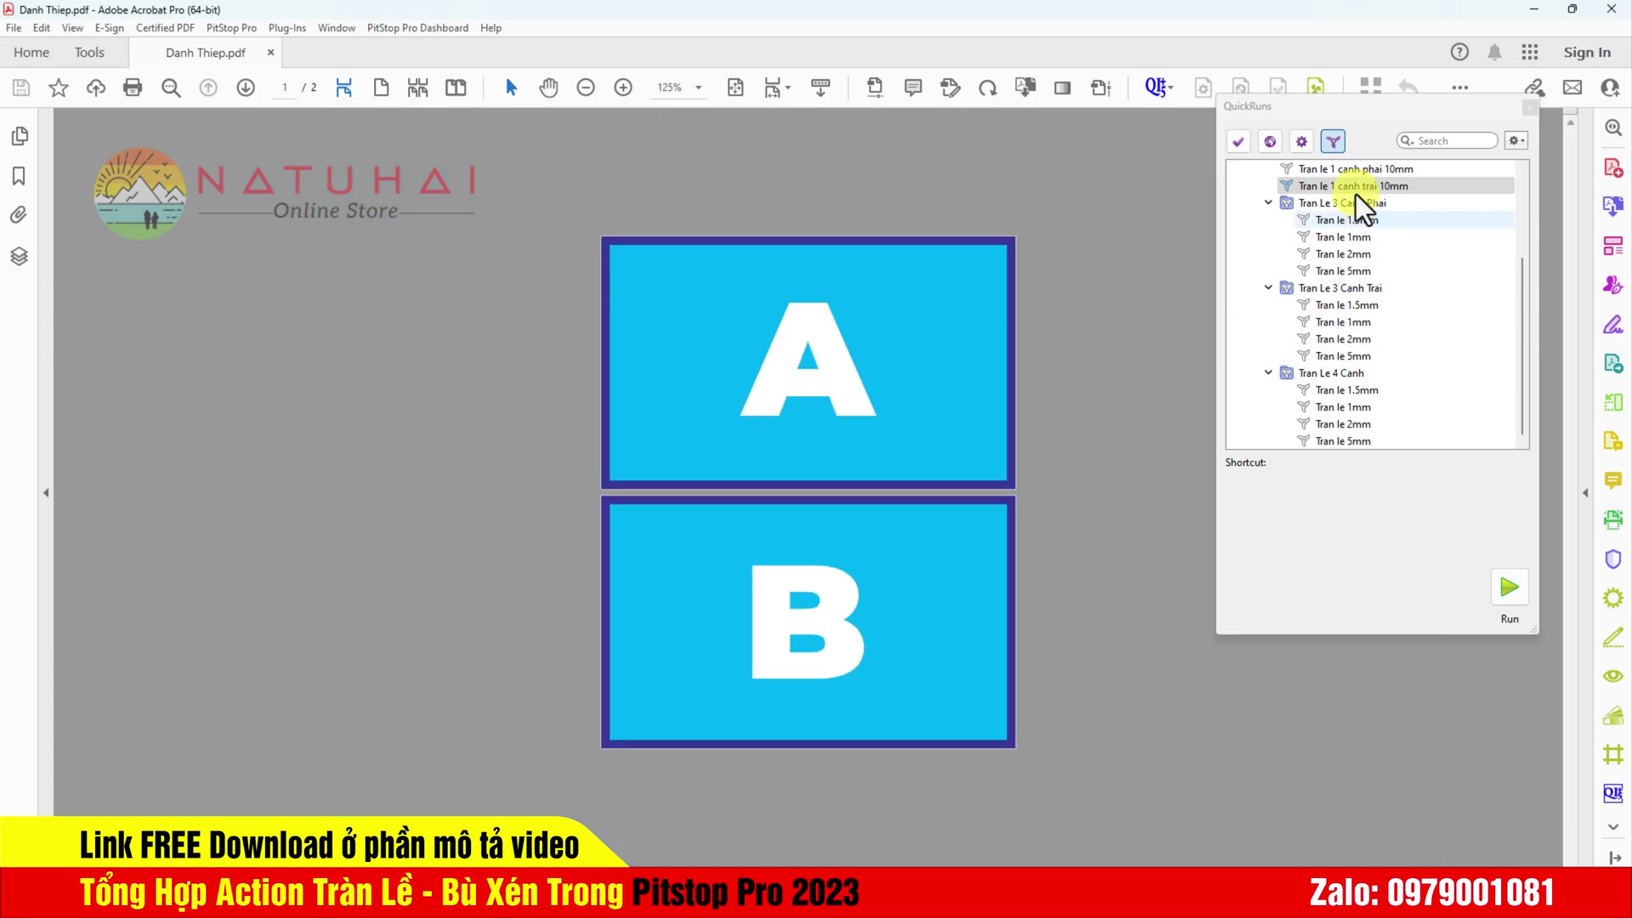
Step: Run the Tran le 1 canh phai 10mm QuickRun on the business card, accepting the PieceInfo prompt
{"action": "scroll", "coordinate": [1352, 230], "scroll_direction": "up", "scroll_amount": 1}
{"action": "left_click", "coordinate": [1349, 221]}
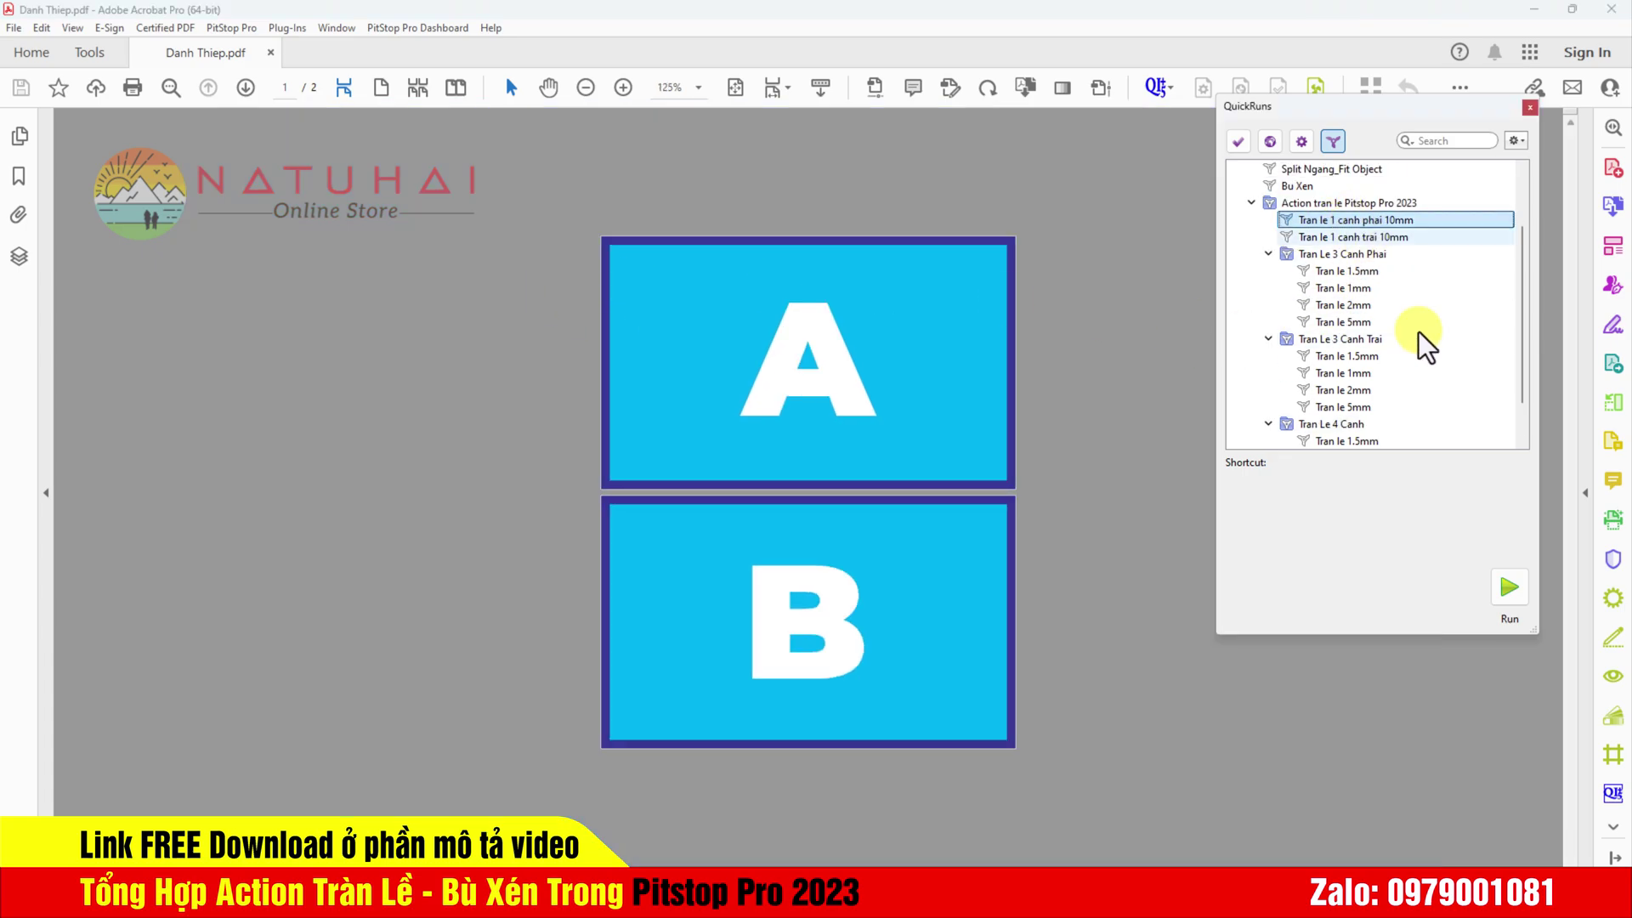
{"action": "left_click", "coordinate": [1509, 589]}
{"action": "left_click", "coordinate": [848, 497]}
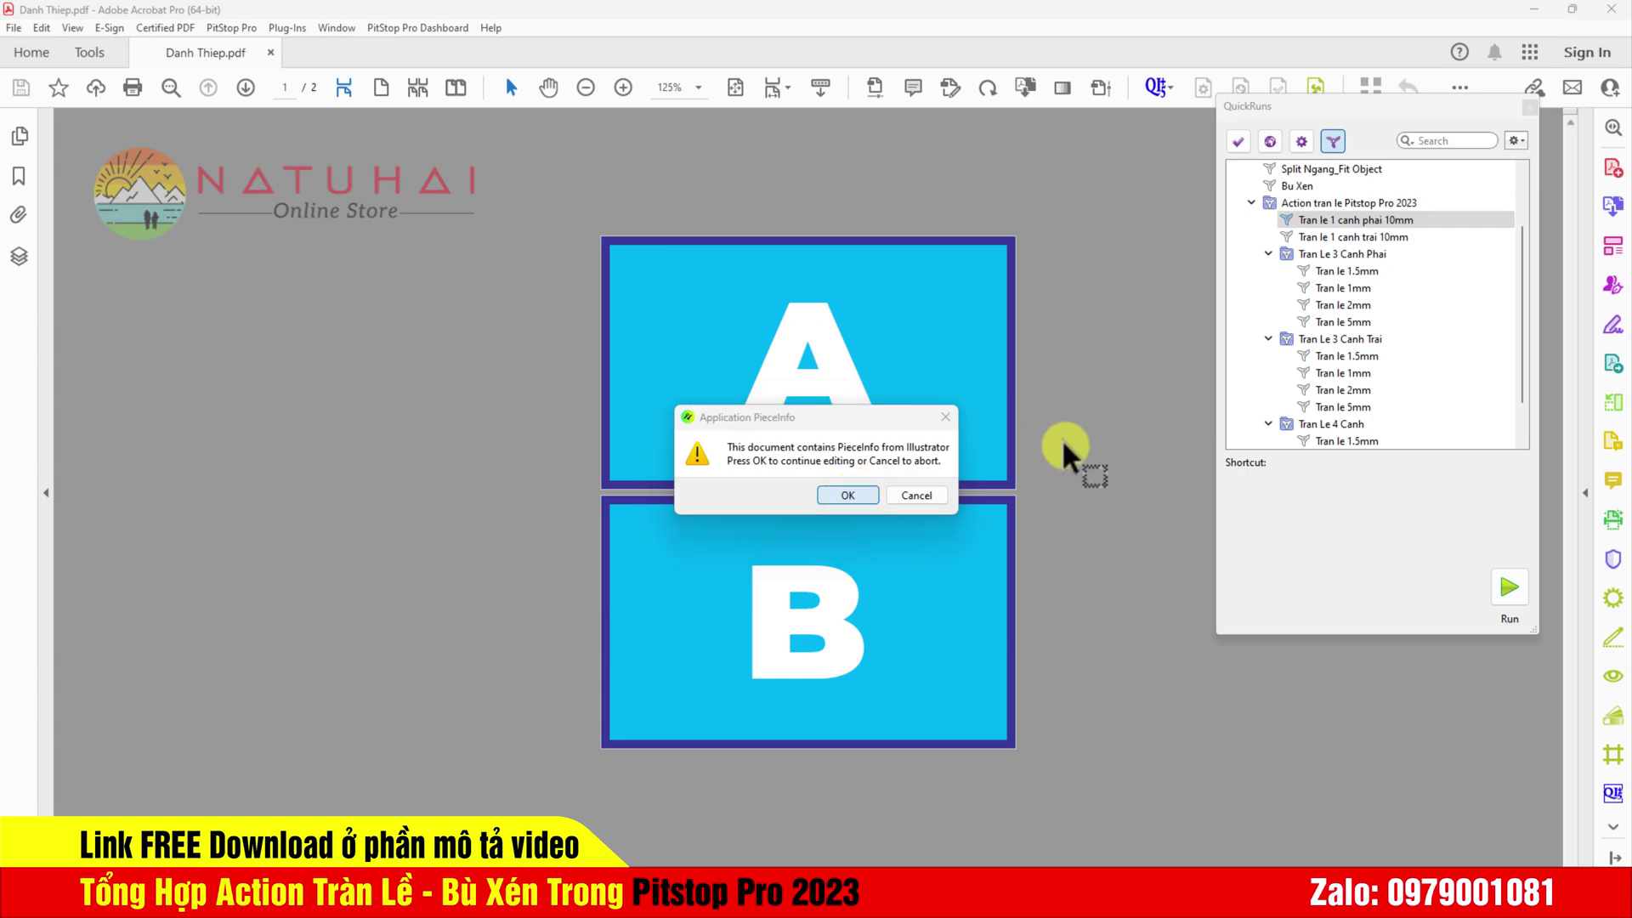
Step: Run the Tran le 1 canh trai 10mm QuickRun on the business card page A
{"action": "left_click", "coordinate": [1067, 417]}
{"action": "left_click", "coordinate": [1394, 237]}
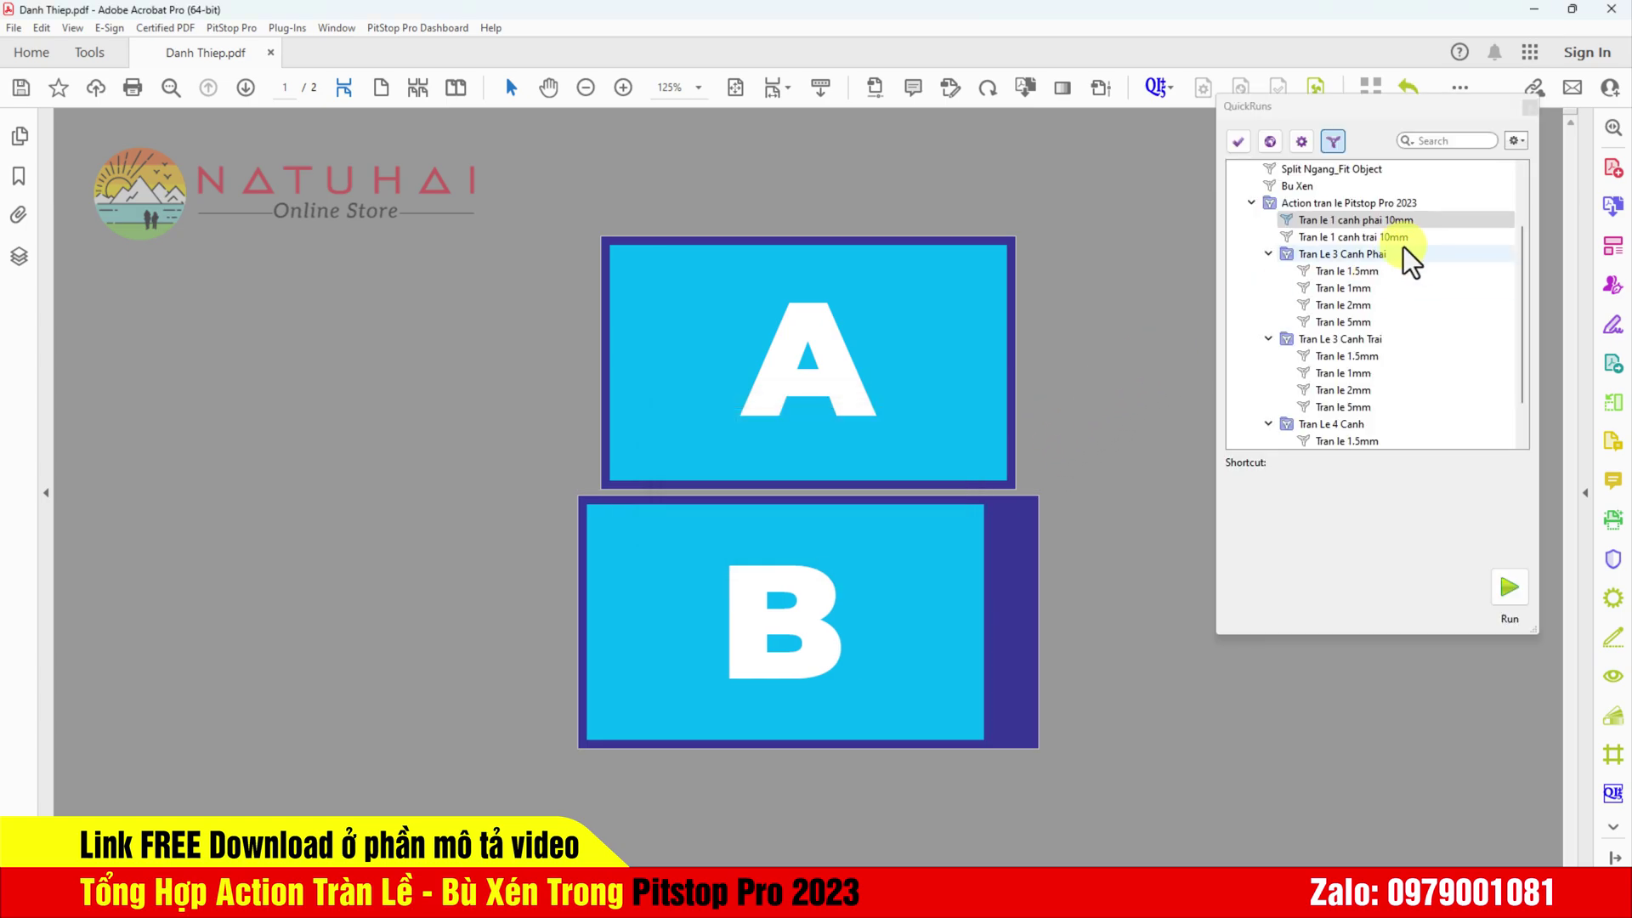
{"action": "left_click", "coordinate": [1503, 595]}
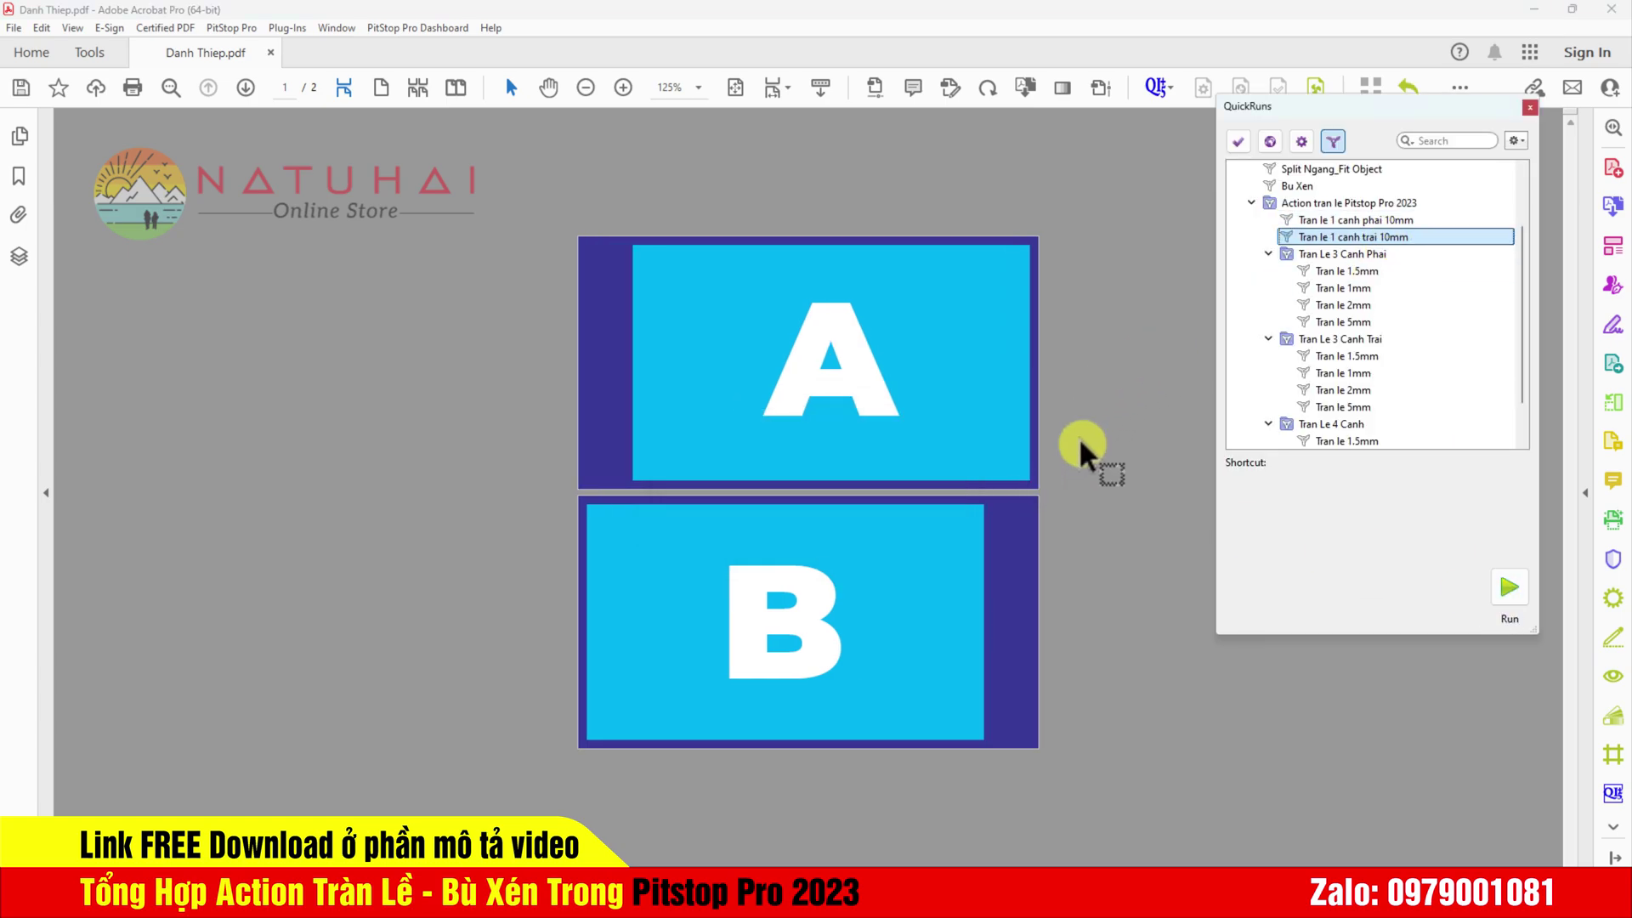
Step: Run the Tran le 2mm QuickRun from the Tran Le 3 Canh Phai set and the Tran le 2mm one from the Tran Le 3 Canh Trai set
{"action": "left_click", "coordinate": [1345, 304]}
{"action": "left_click", "coordinate": [1507, 589]}
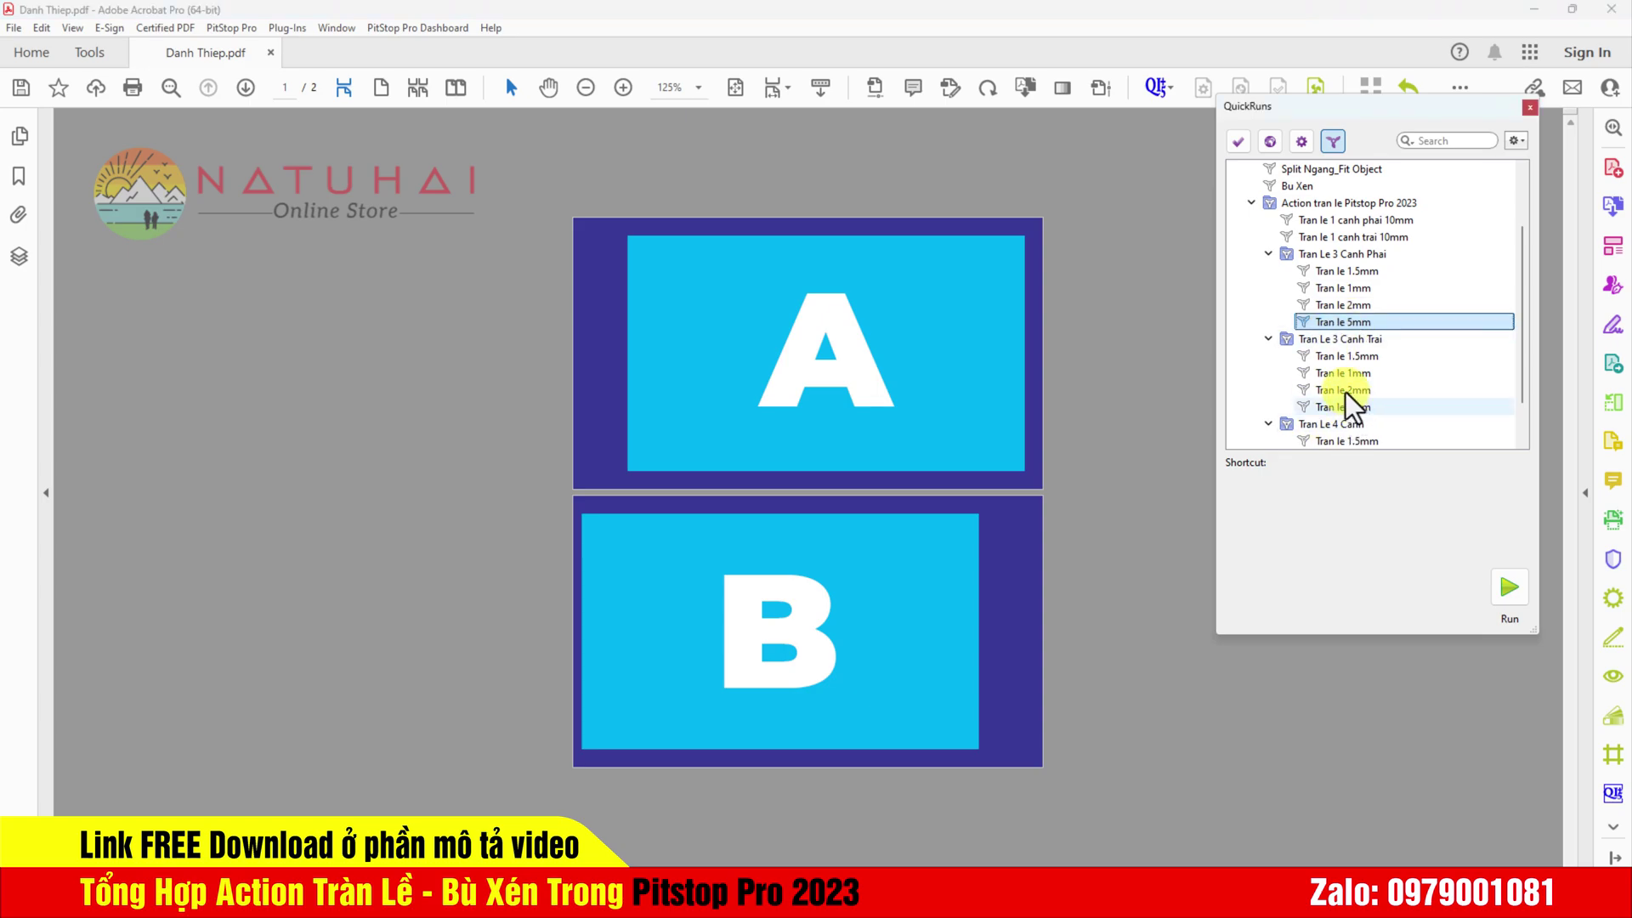
{"action": "left_click", "coordinate": [1350, 390]}
{"action": "left_click", "coordinate": [1506, 591]}
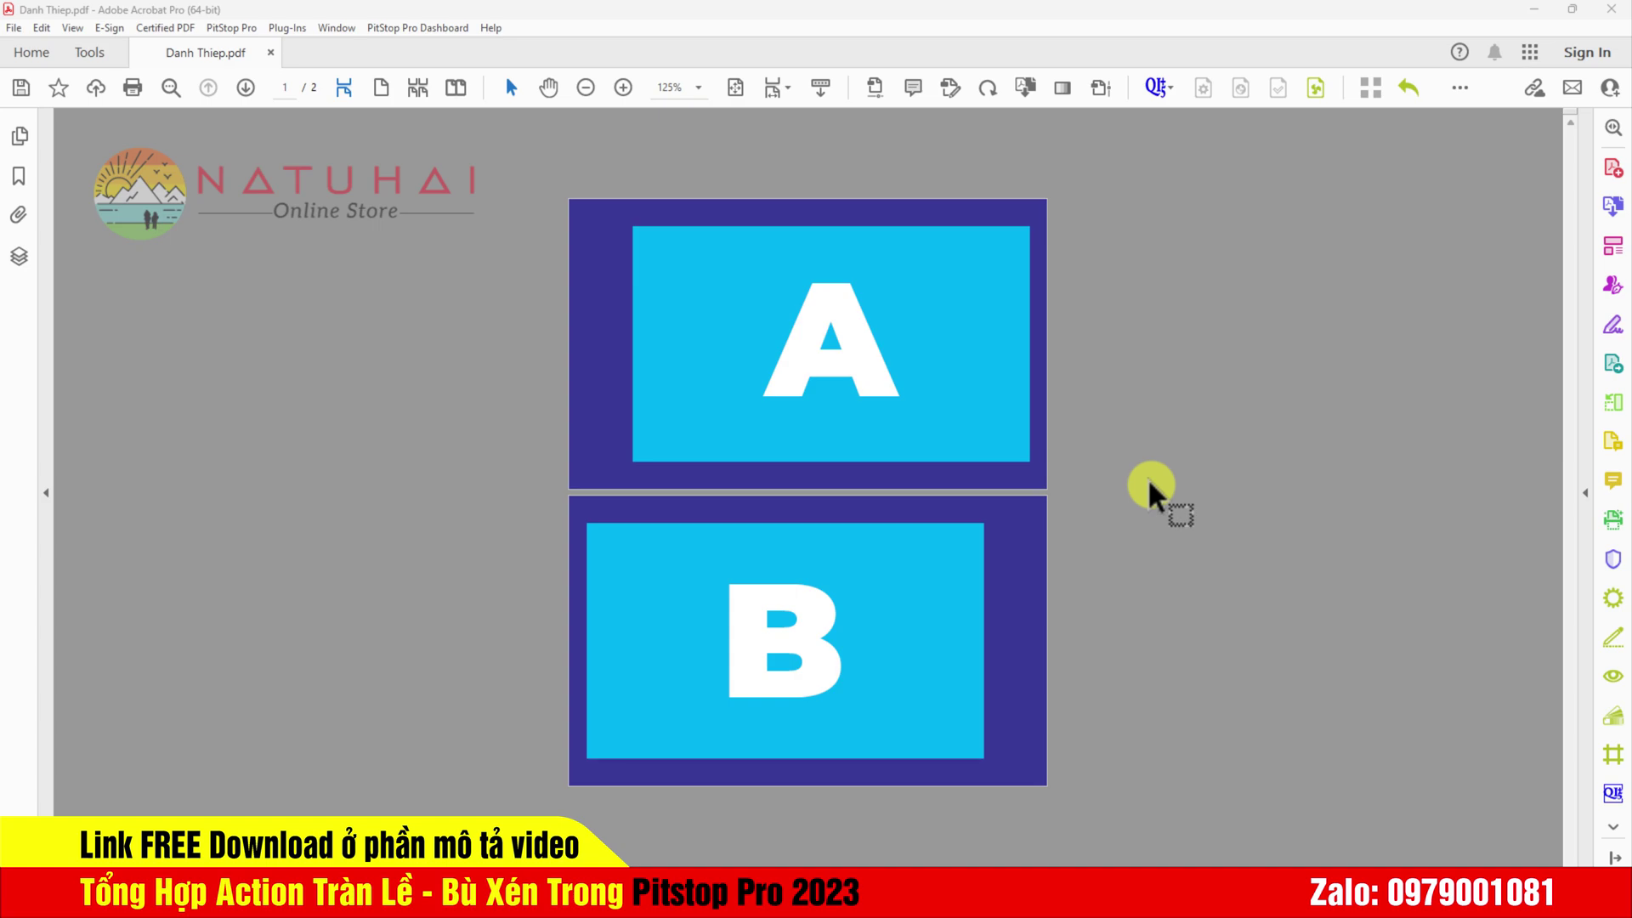
Step: Show the page boxes and run the Tran le 5mm QuickRun from the Tran Le 4 Canh set on the business card
{"action": "left_click", "coordinate": [1461, 88]}
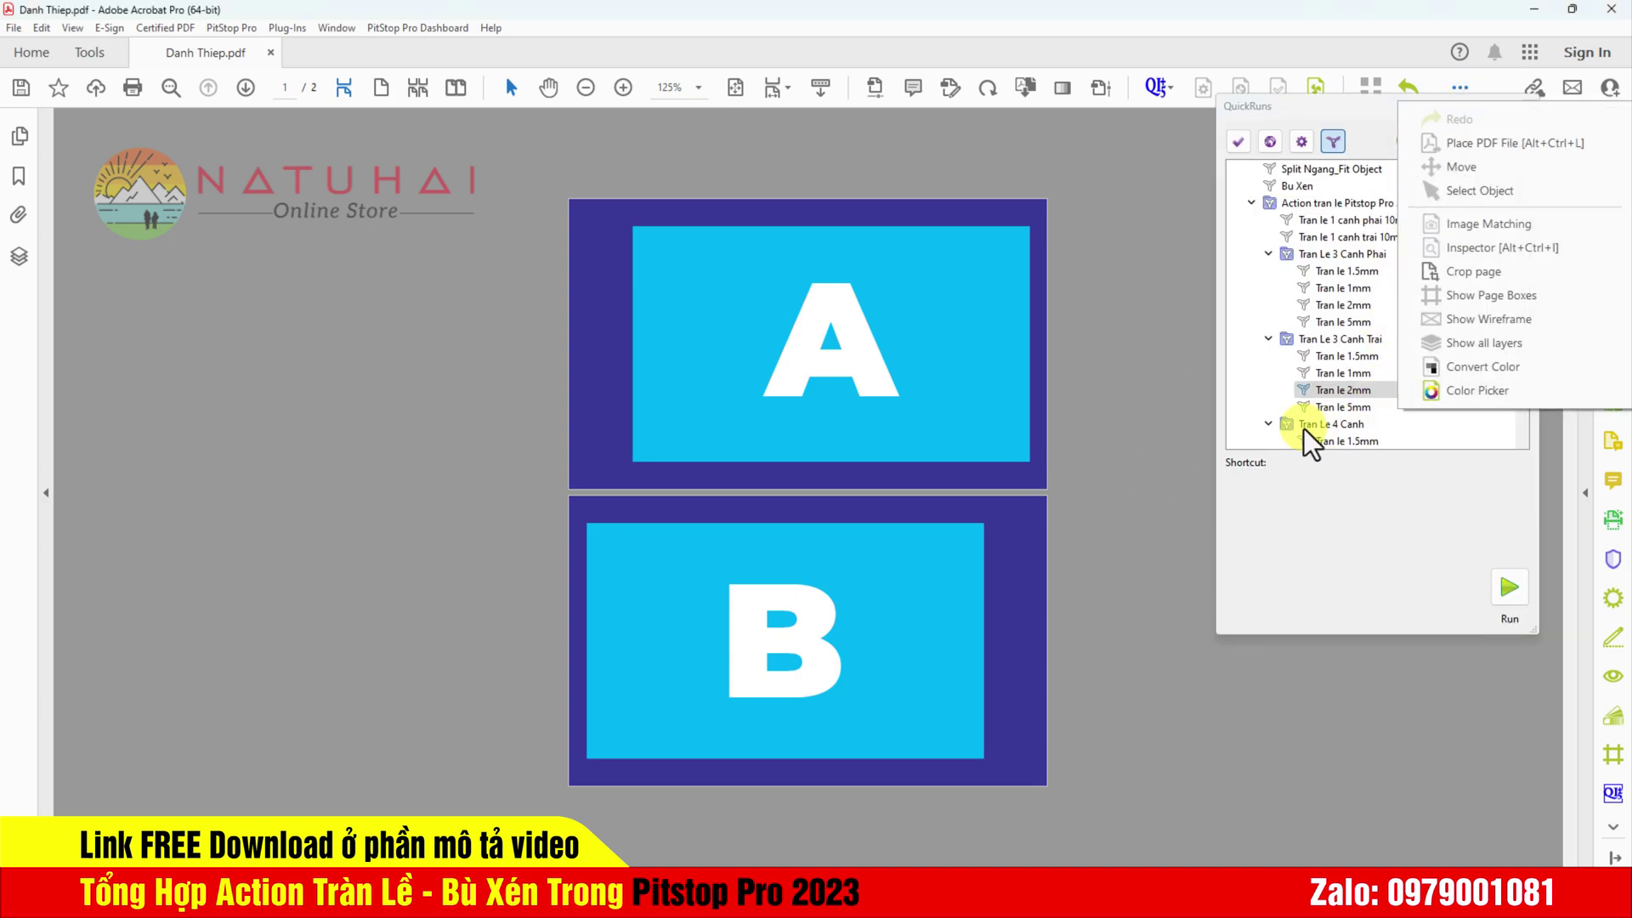
{"action": "left_click", "coordinate": [1455, 296]}
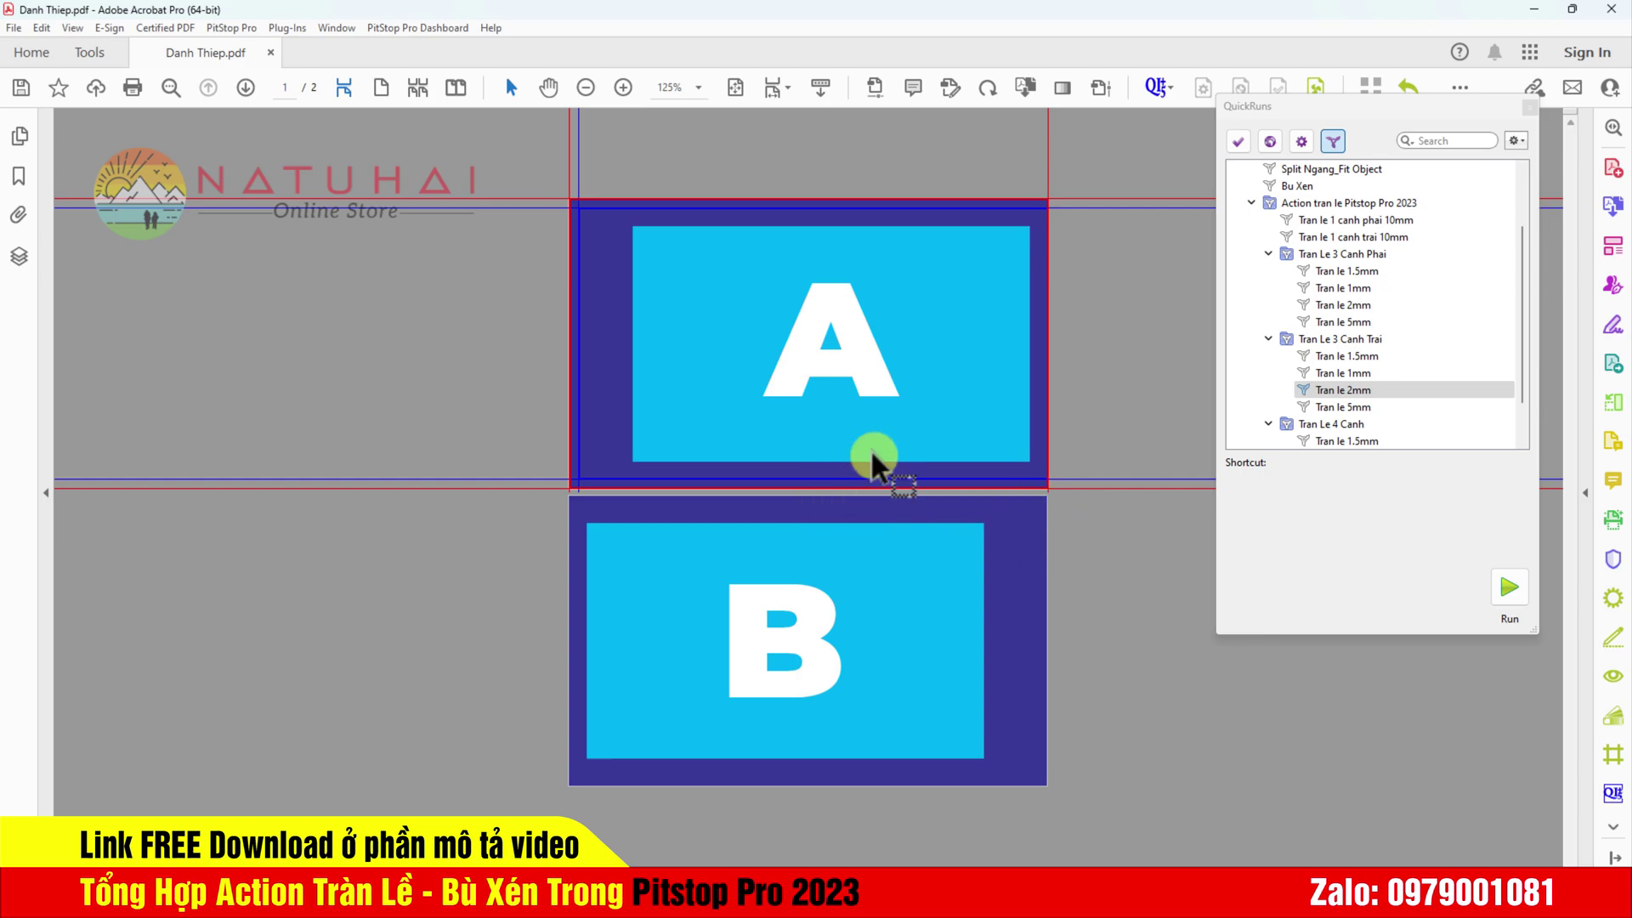
{"action": "left_click", "coordinate": [1268, 253]}
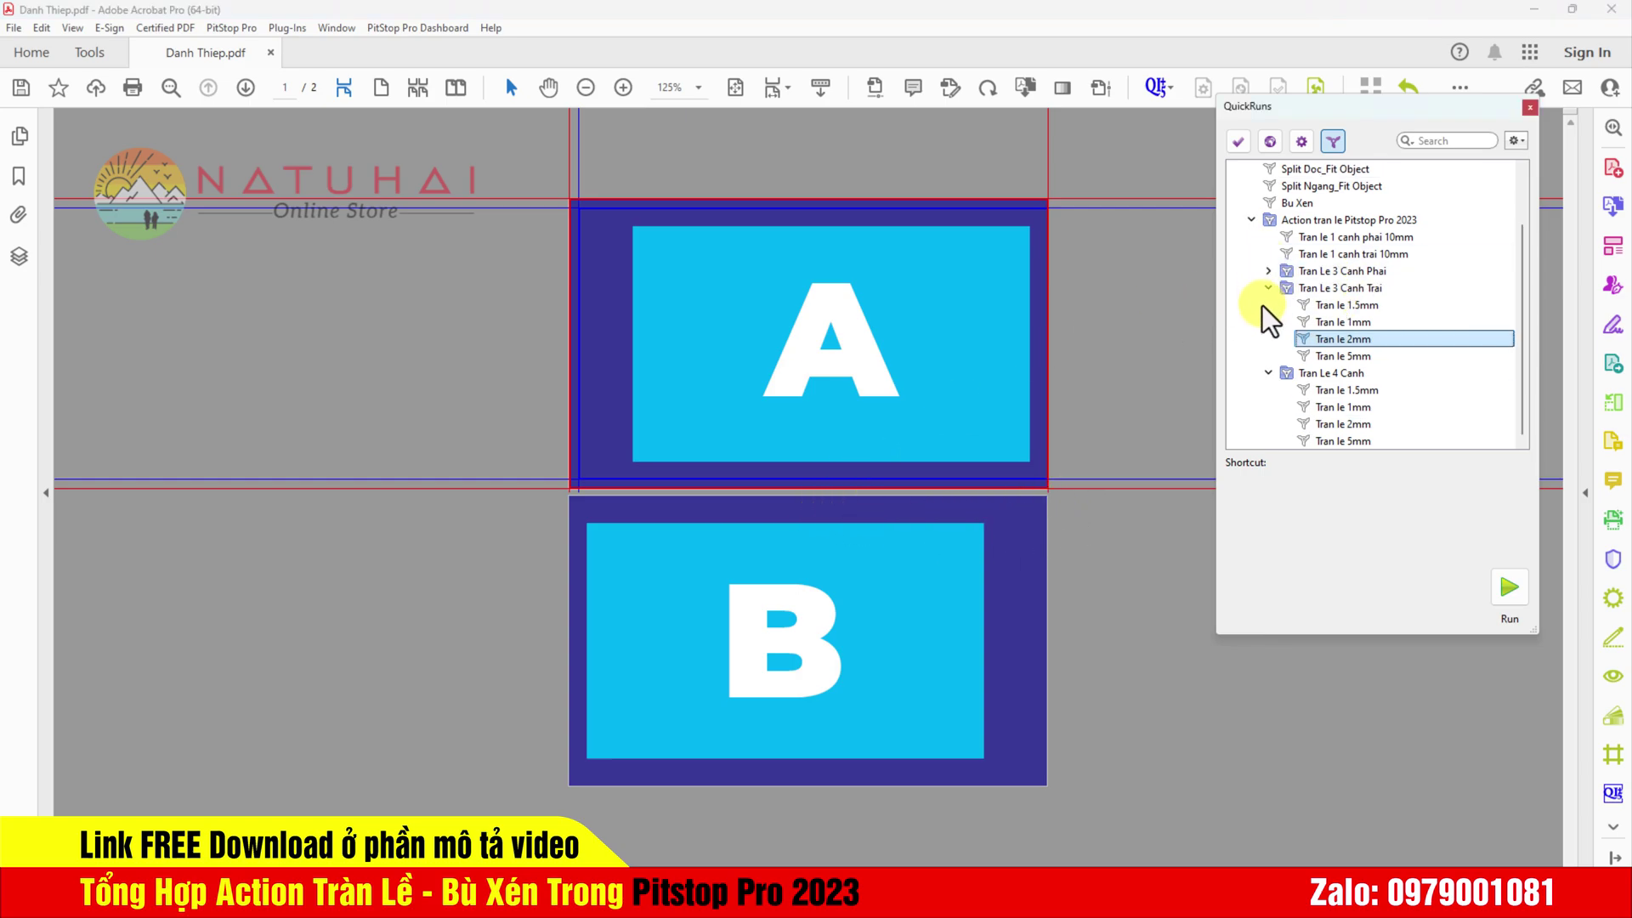
{"action": "scroll", "coordinate": [1260, 303], "scroll_direction": "up", "scroll_amount": 2}
{"action": "left_click", "coordinate": [1268, 356]}
{"action": "left_click", "coordinate": [1346, 423]}
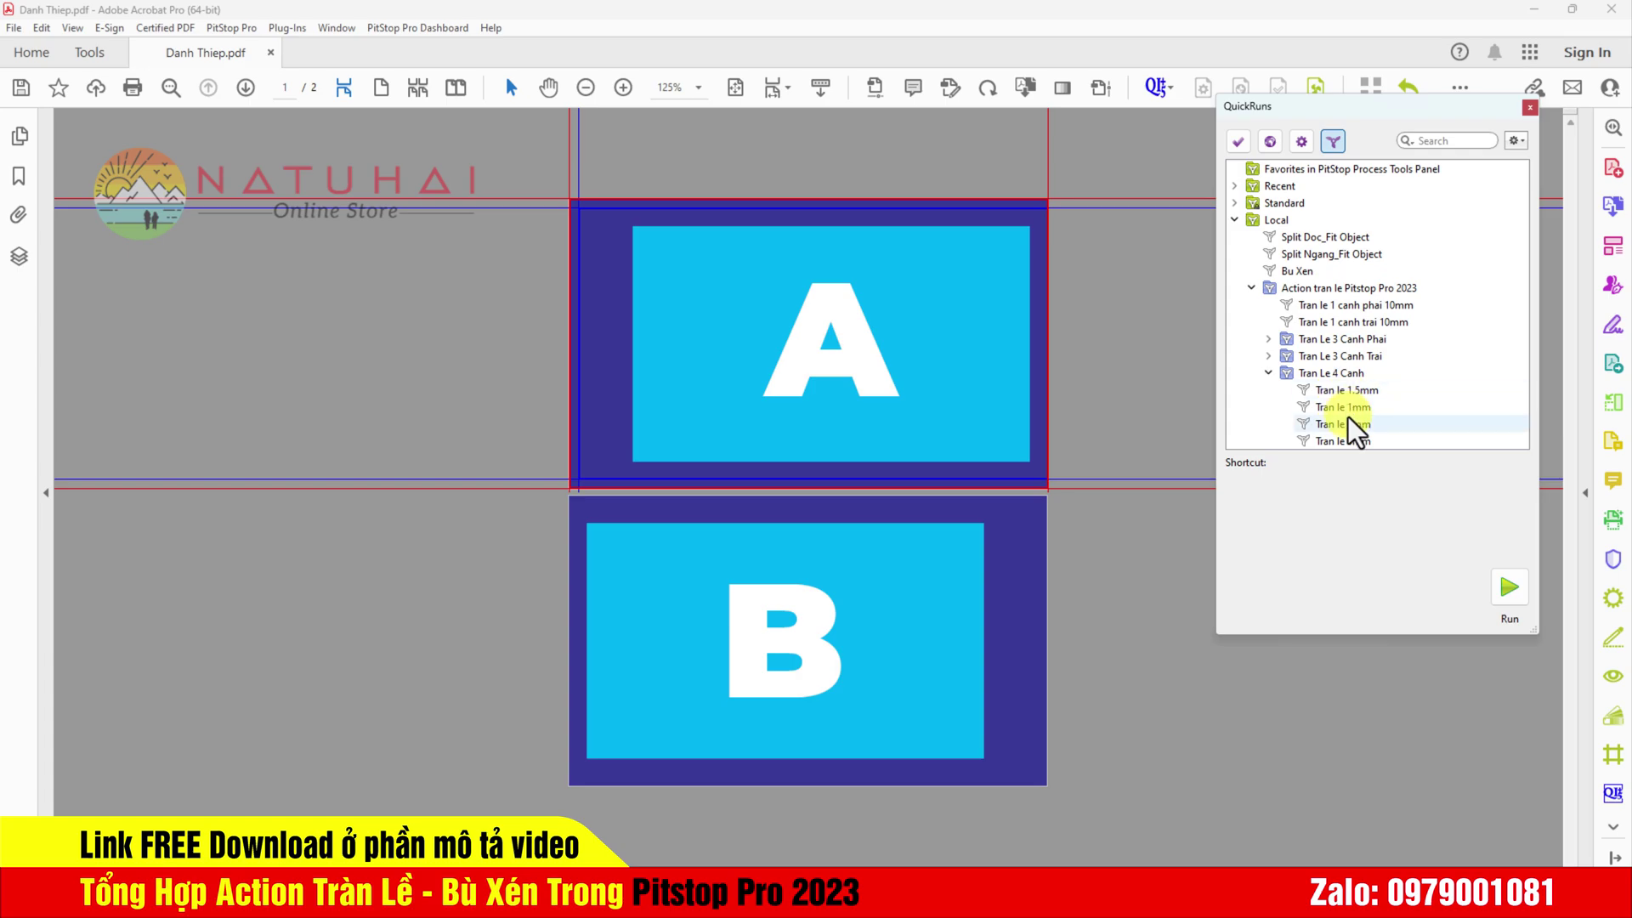
{"action": "left_click", "coordinate": [1348, 440]}
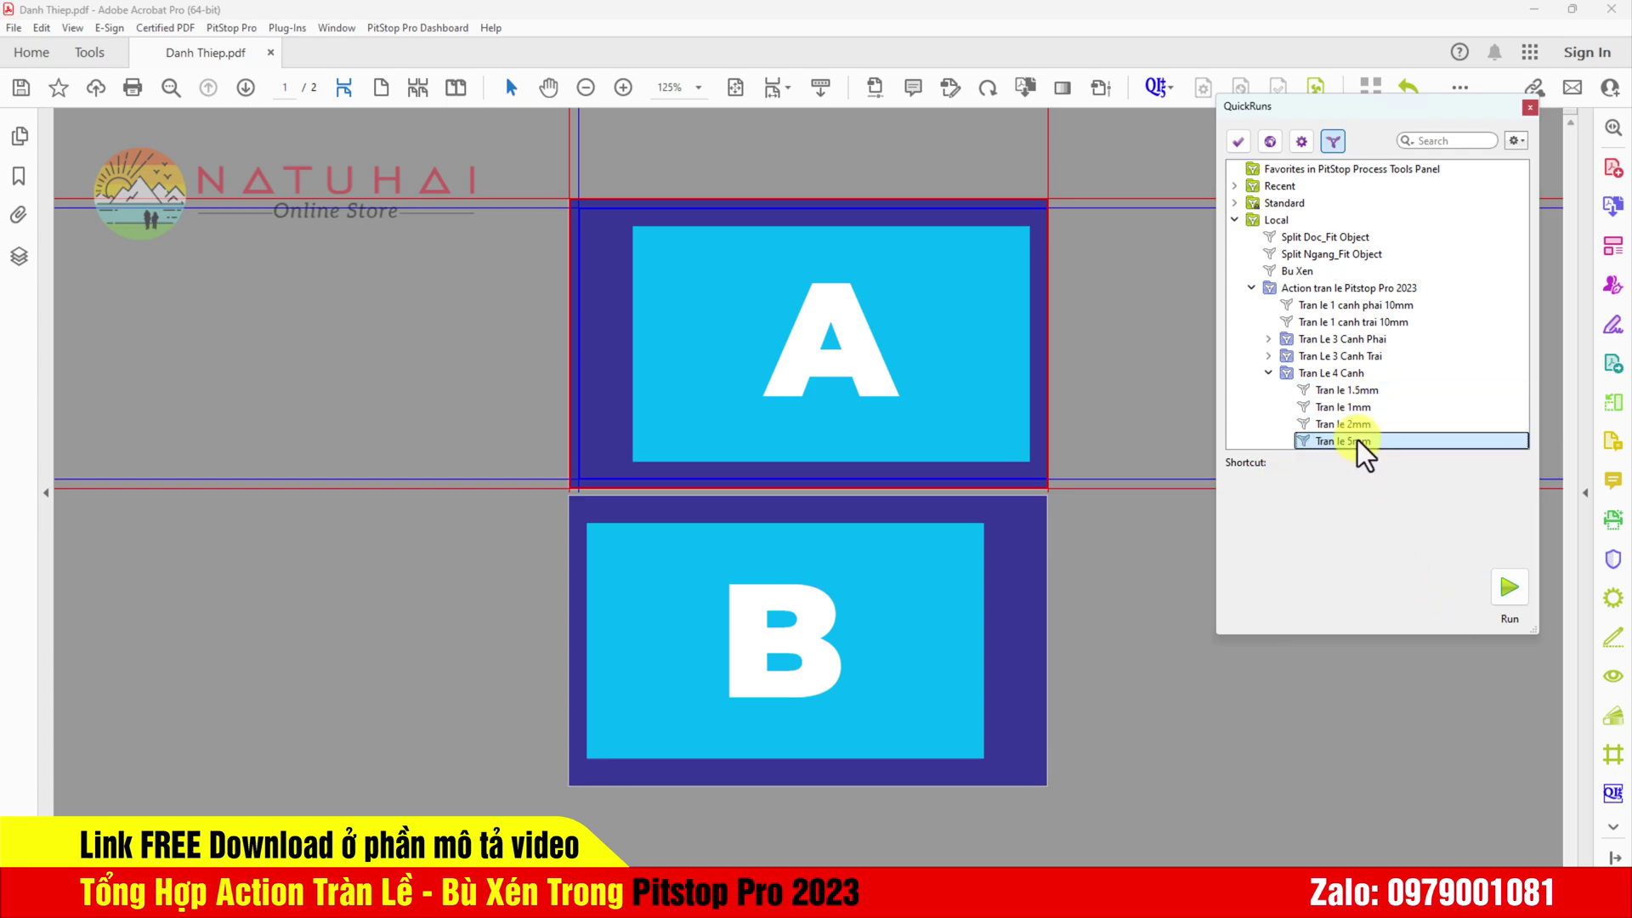
{"action": "left_click", "coordinate": [1510, 587]}
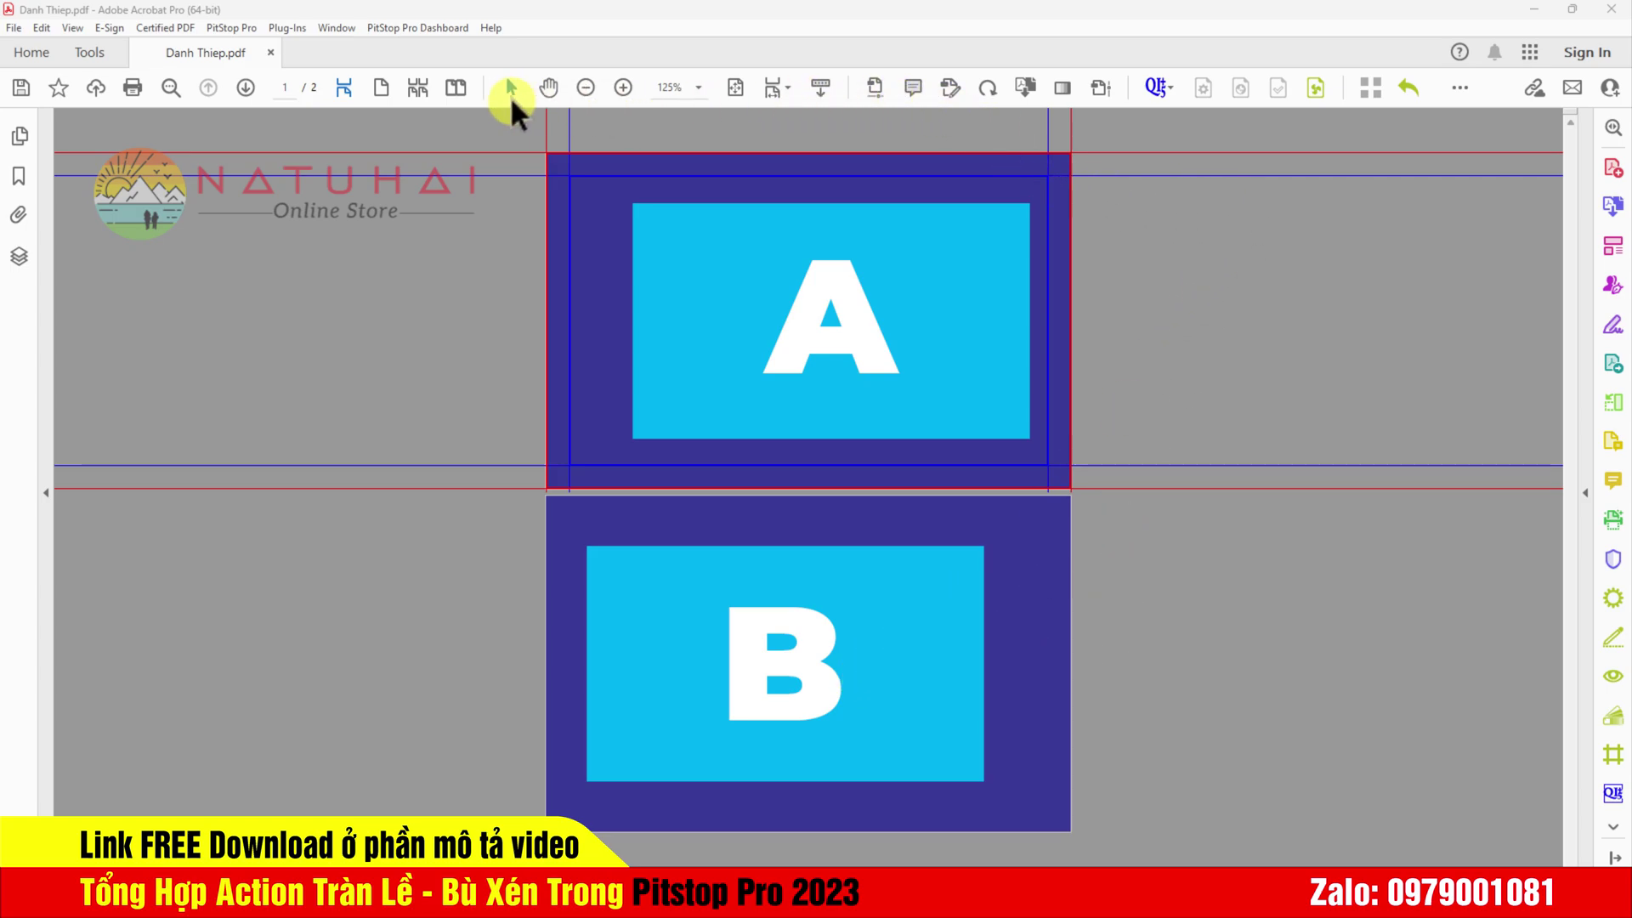
Step: Flip between the two business card pages, and close the QuickRuns window and Acrobat
{"action": "left_click", "coordinate": [245, 86]}
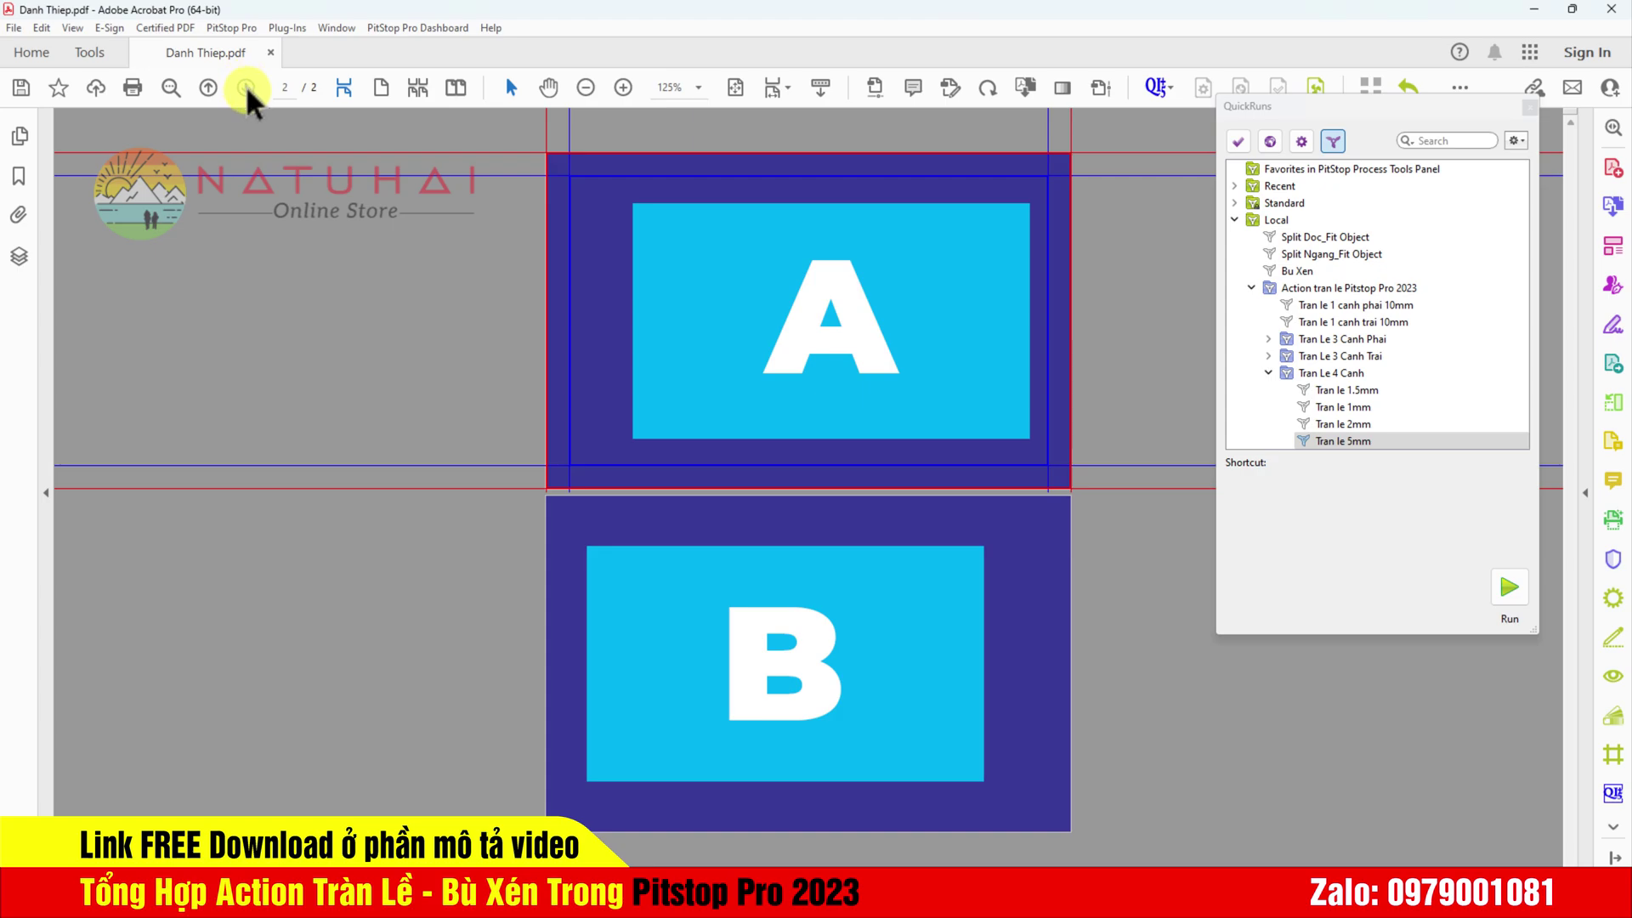
{"action": "left_click", "coordinate": [208, 87]}
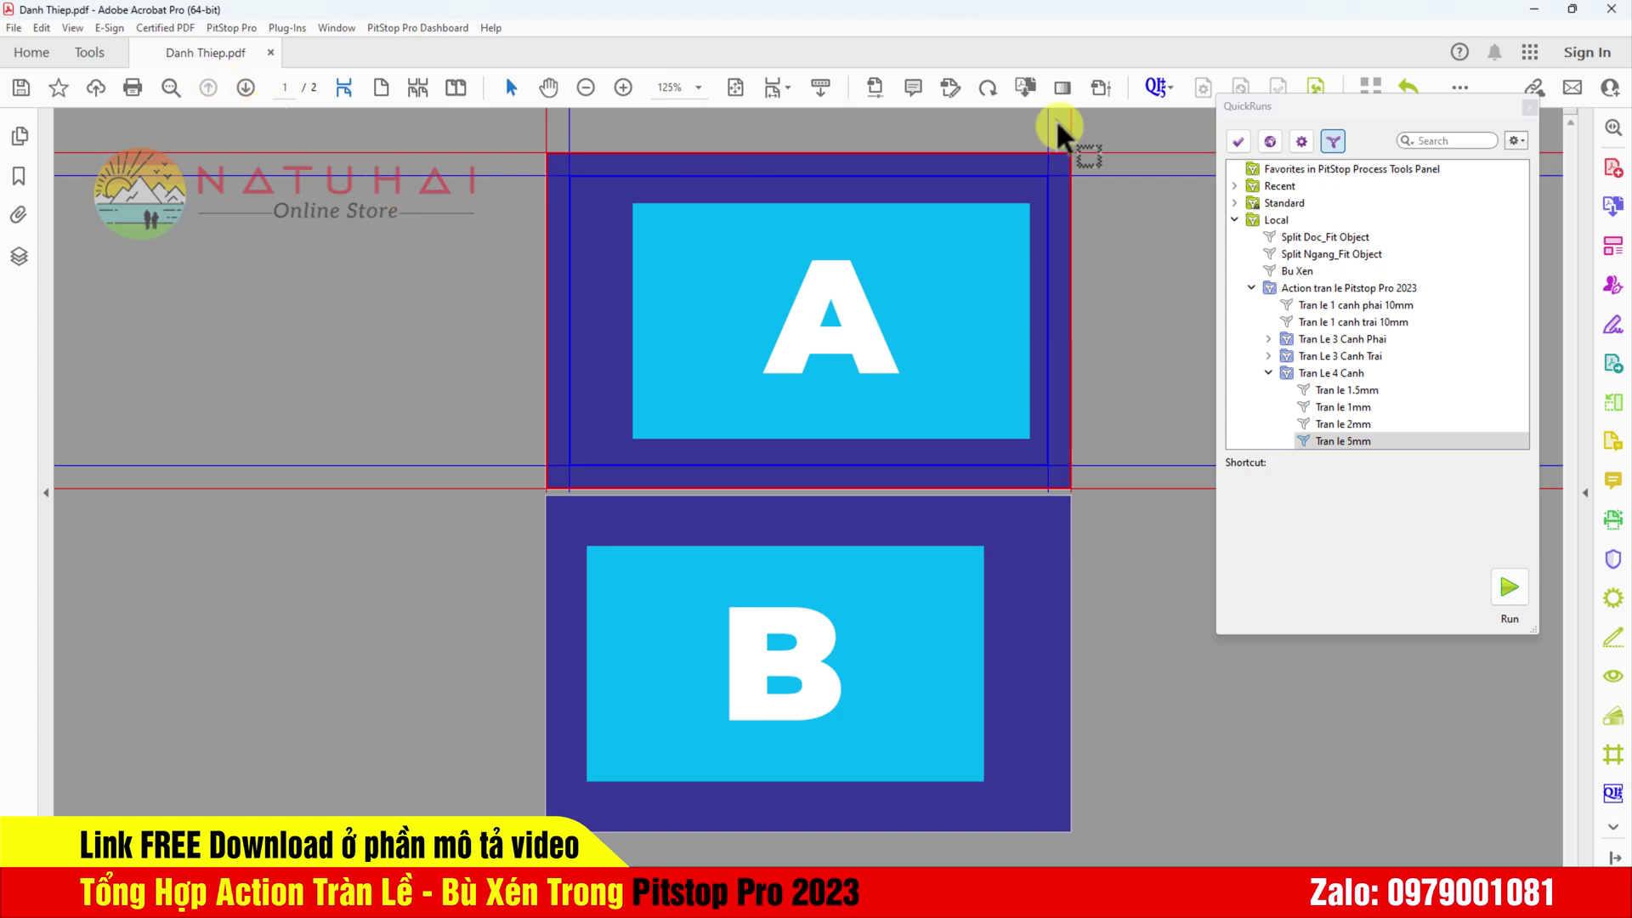
{"action": "left_click", "coordinate": [1530, 109]}
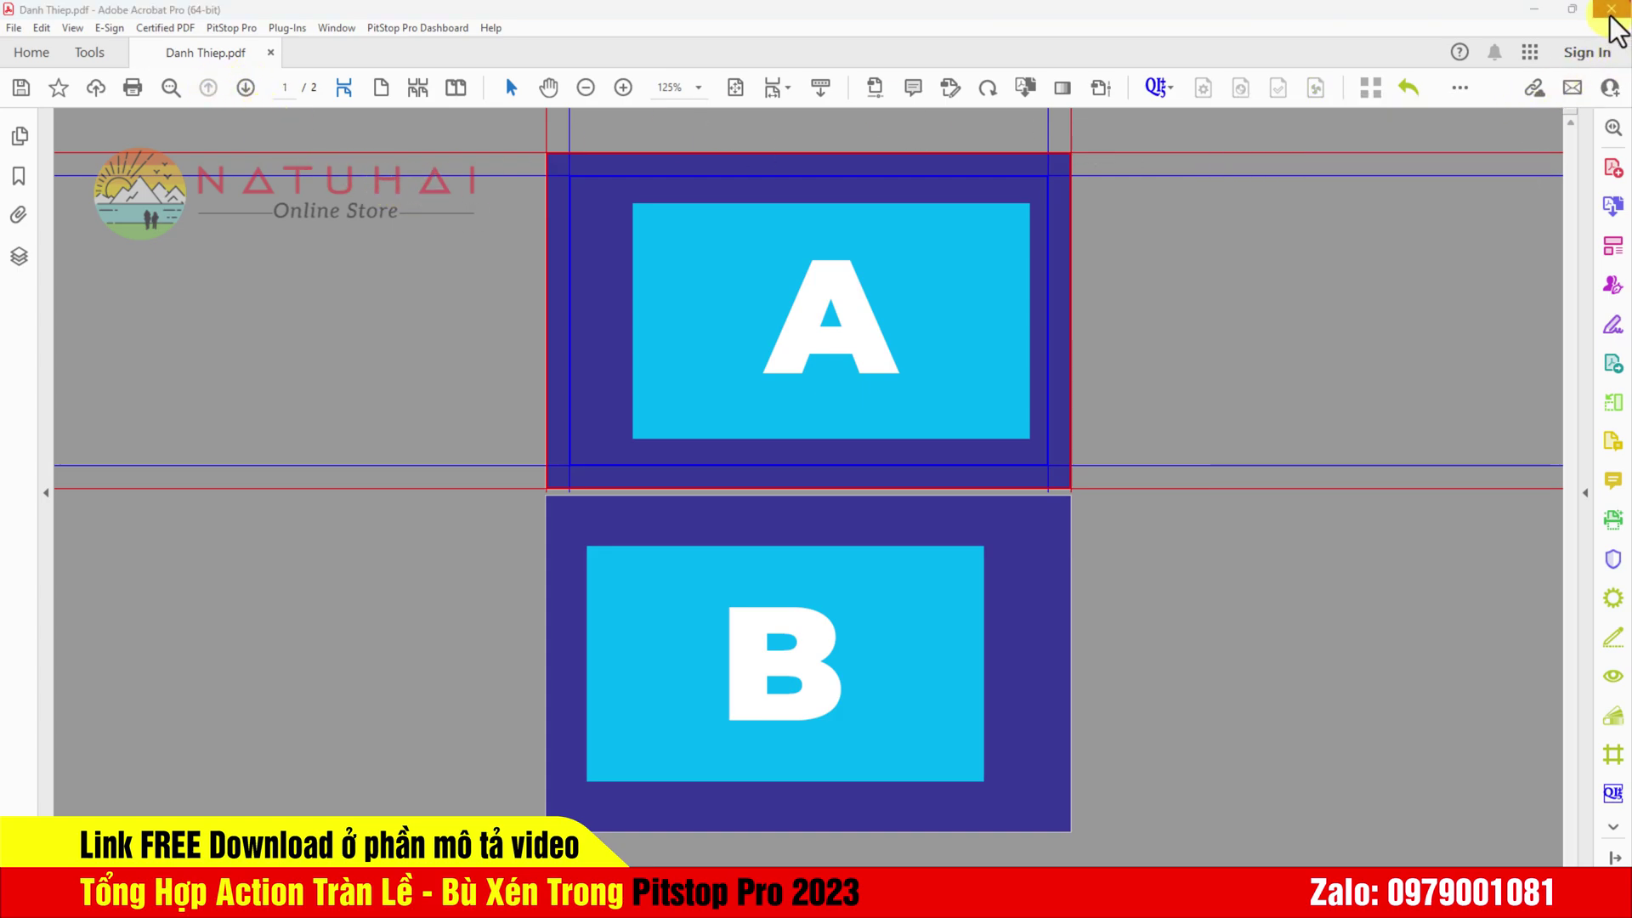
{"action": "left_click", "coordinate": [1610, 10]}
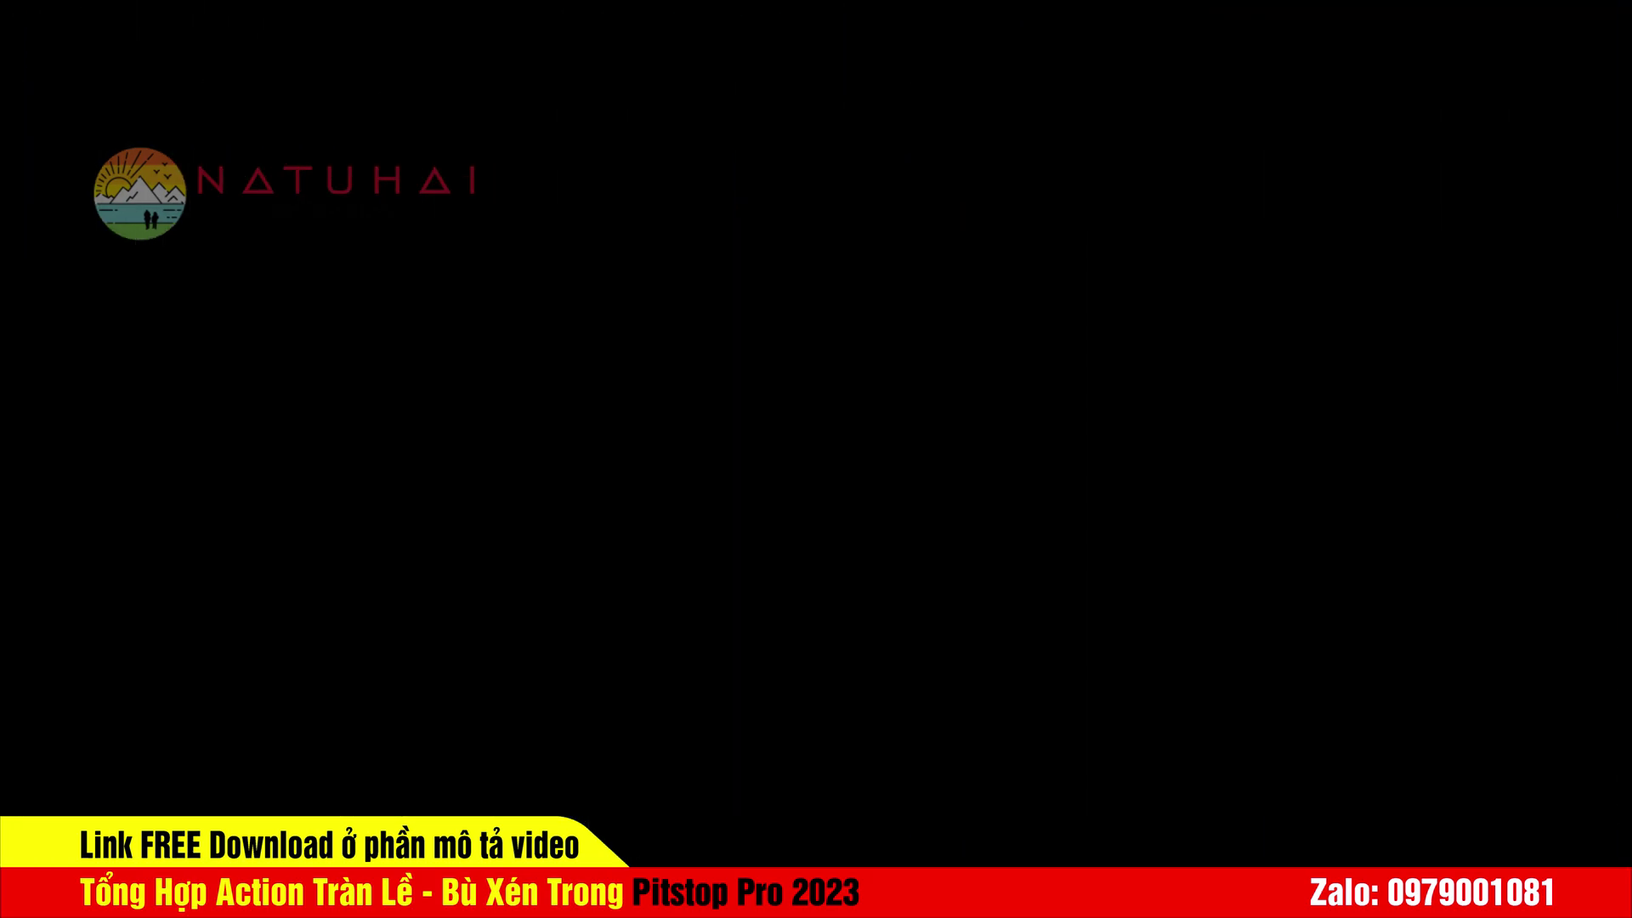